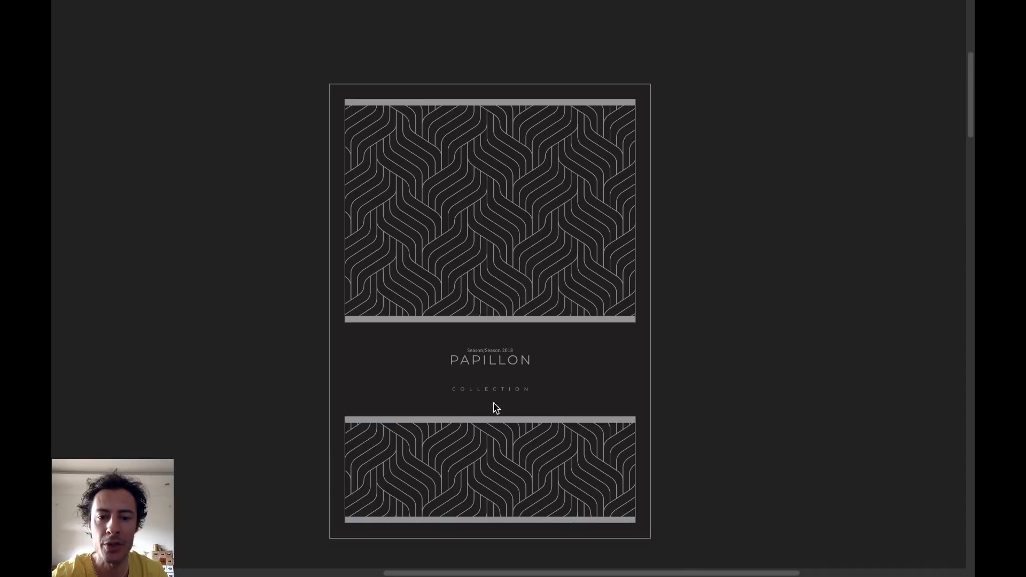
Step: Switch to Finder and preview READ-ME.txt in the brochure template folder to read the required typefaces
{"action": "key", "text": "ctrl+Left"}
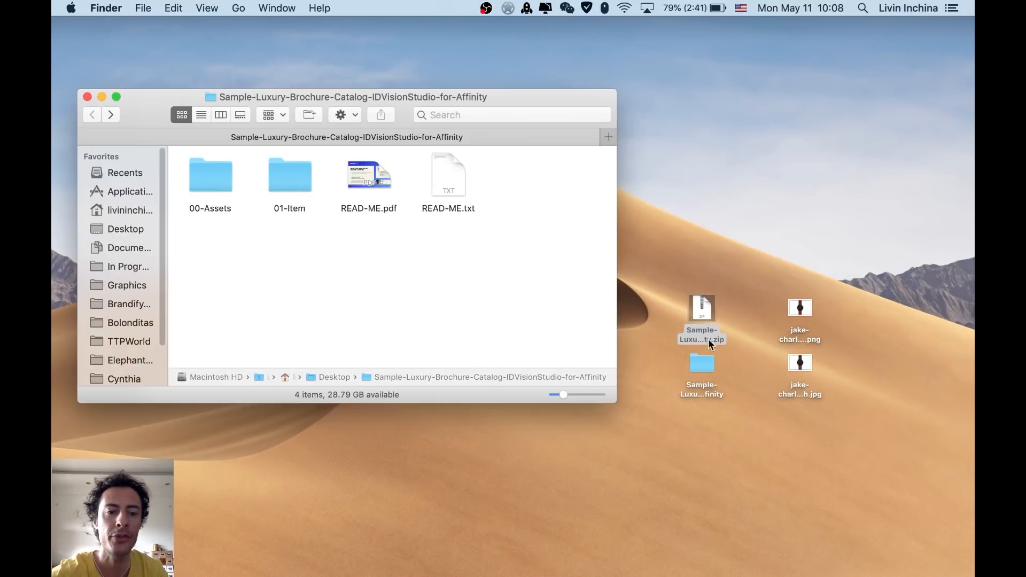
{"action": "left_click", "coordinate": [702, 309]}
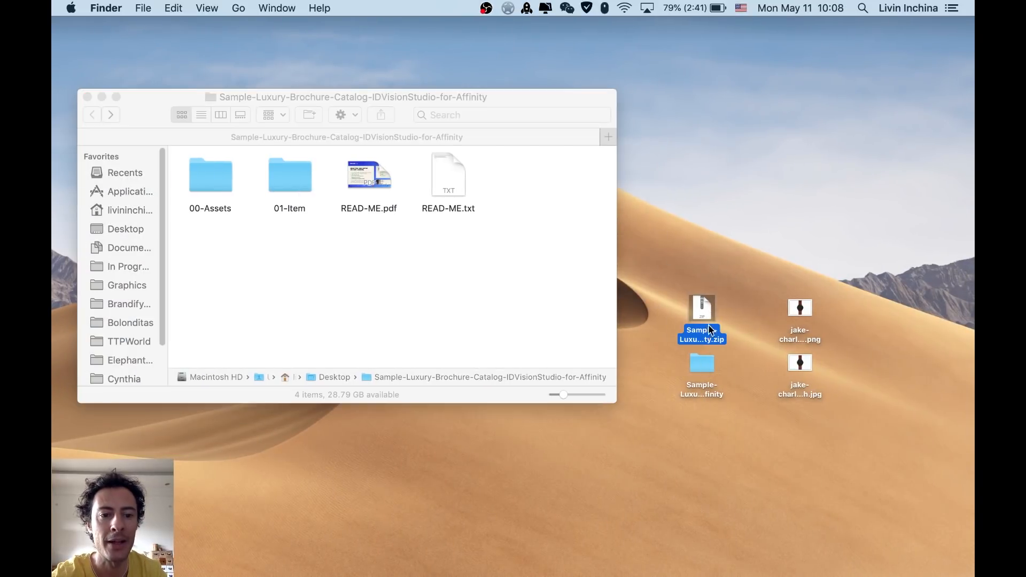
{"action": "left_click", "coordinate": [706, 368]}
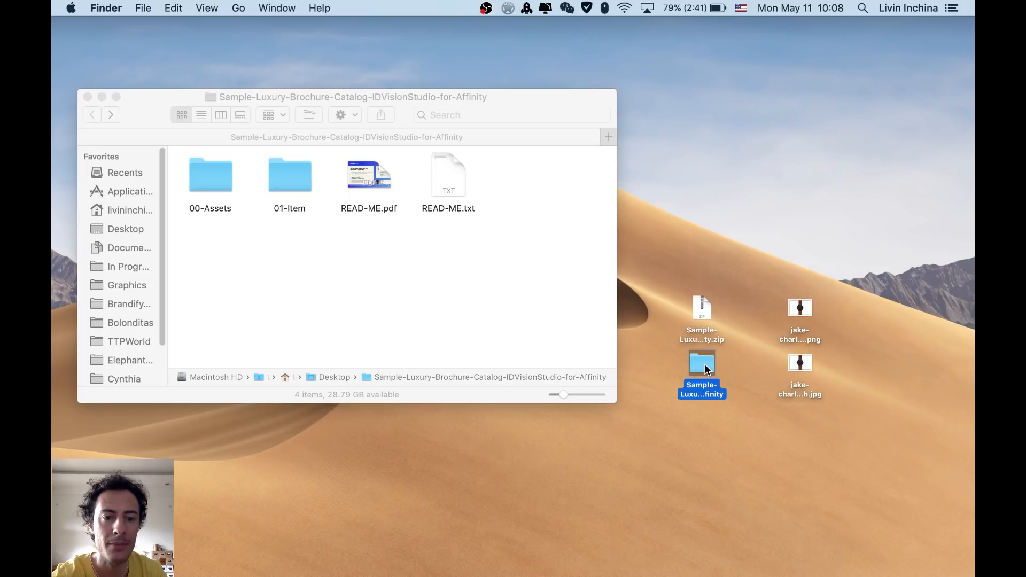
{"action": "left_click", "coordinate": [480, 271]}
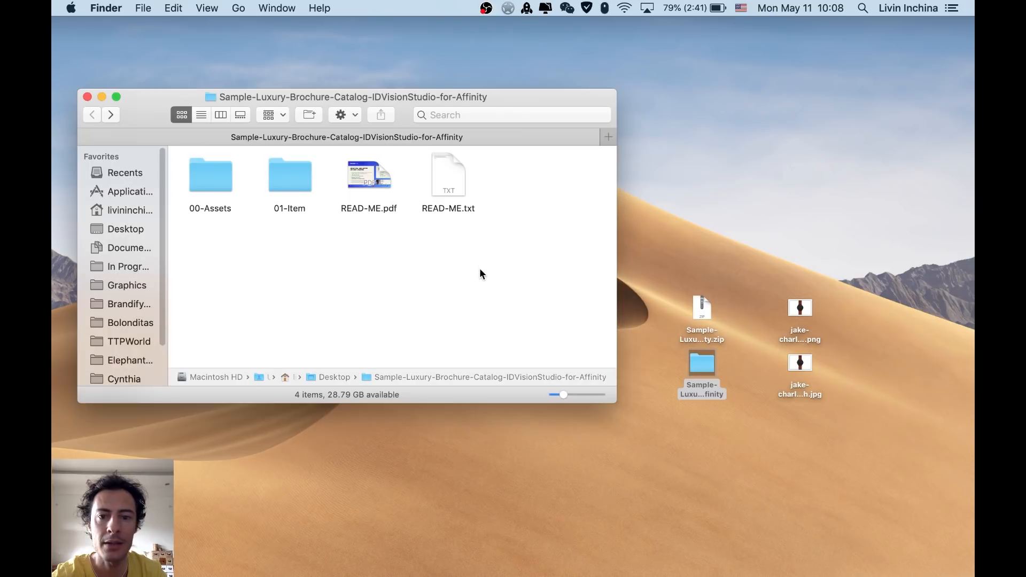
{"action": "left_click", "coordinate": [448, 181]}
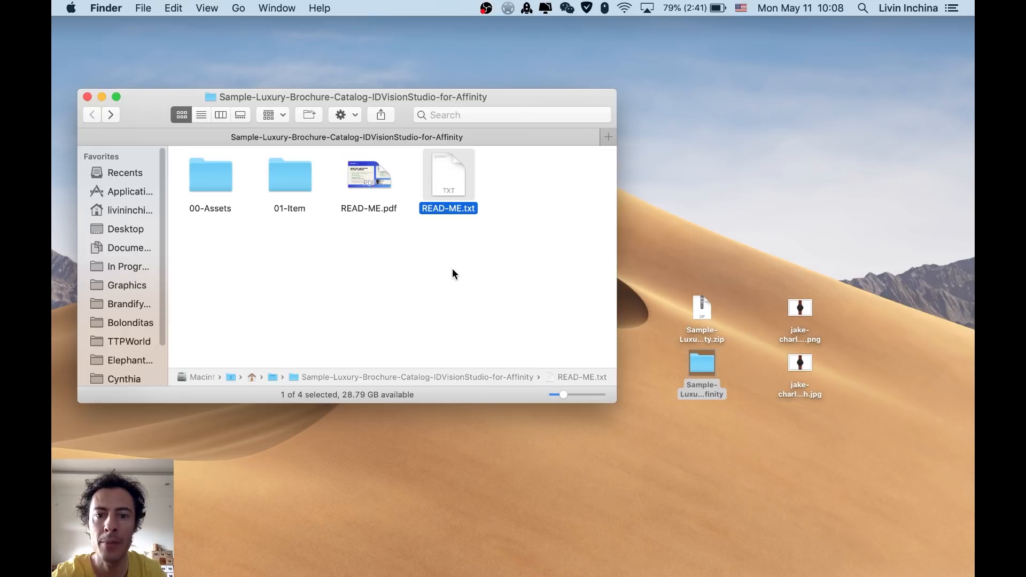
{"action": "key", "text": "space"}
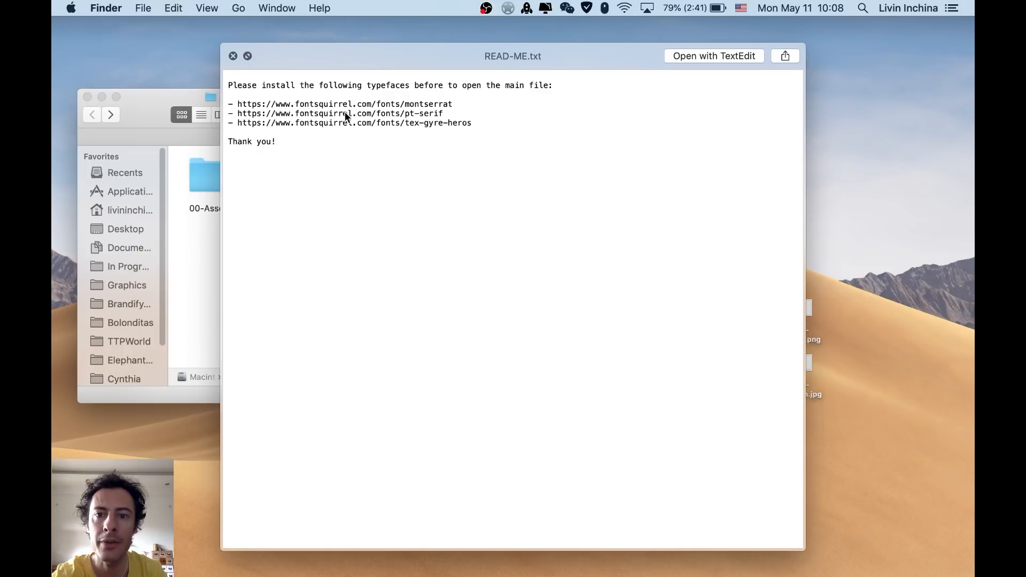
{"action": "left_click", "coordinate": [234, 57]}
Step: Look inside the 01-Item folder at A4_Luxury_Brochure_Catalog.afpub and return to the template's main folder
{"action": "left_click", "coordinate": [274, 160]}
{"action": "double_click", "coordinate": [275, 161]}
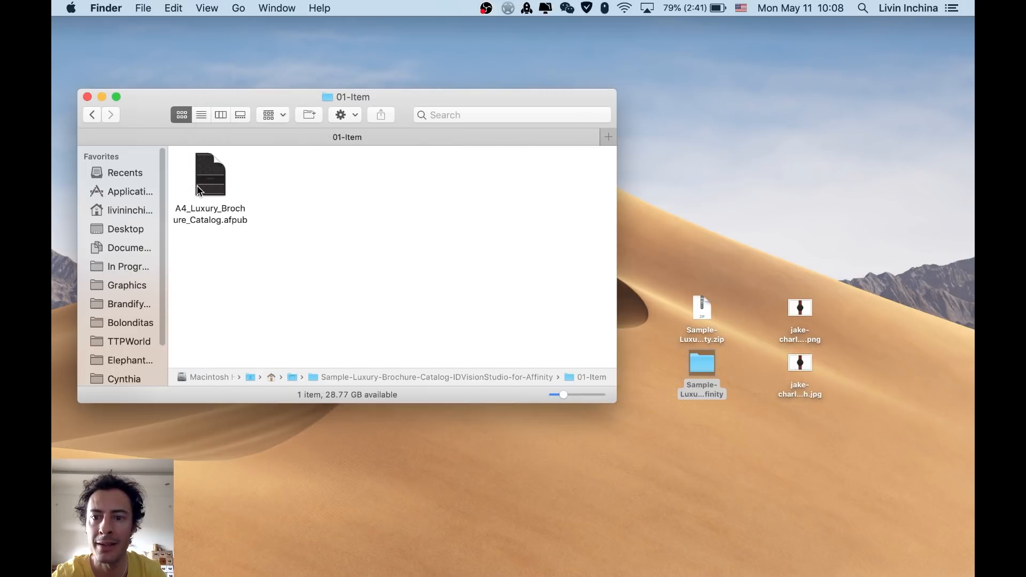
{"action": "left_click", "coordinate": [209, 199]}
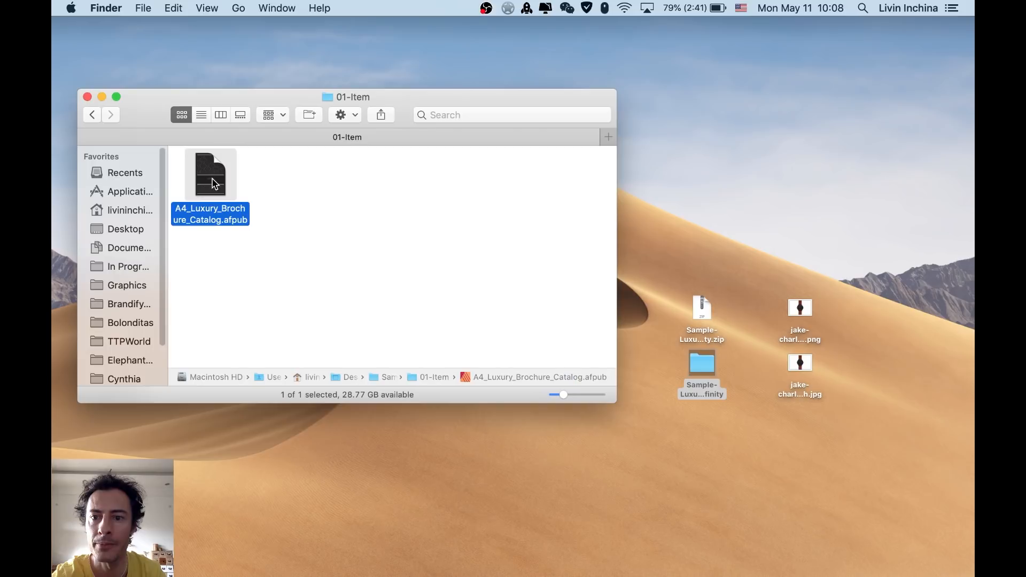
{"action": "left_click", "coordinate": [93, 115]}
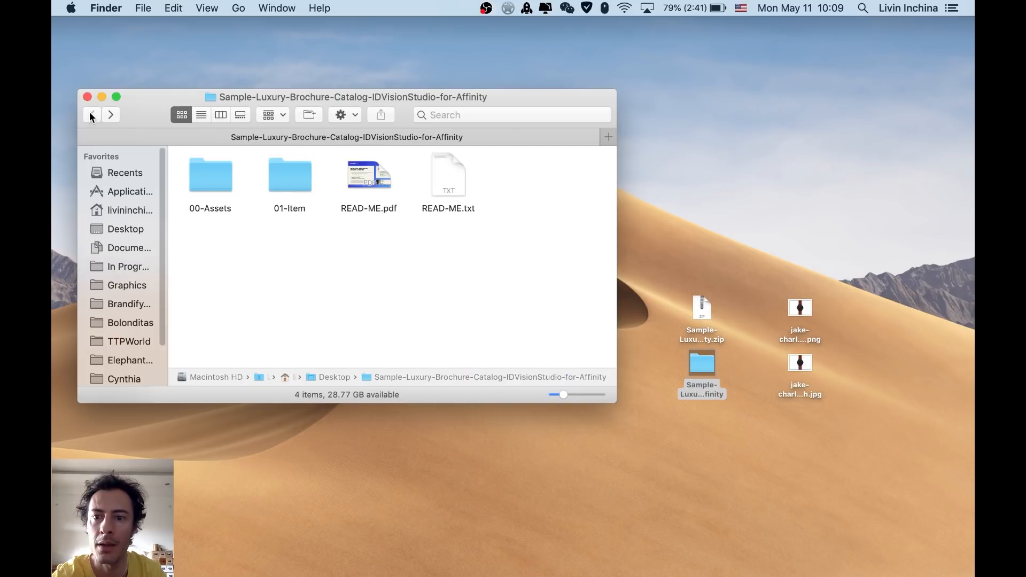
Step: Look inside the 00-Assets folder at the Pattern folder and placeholder-image.png, and return to the main folder
{"action": "left_click", "coordinate": [207, 177]}
{"action": "double_click", "coordinate": [207, 176]}
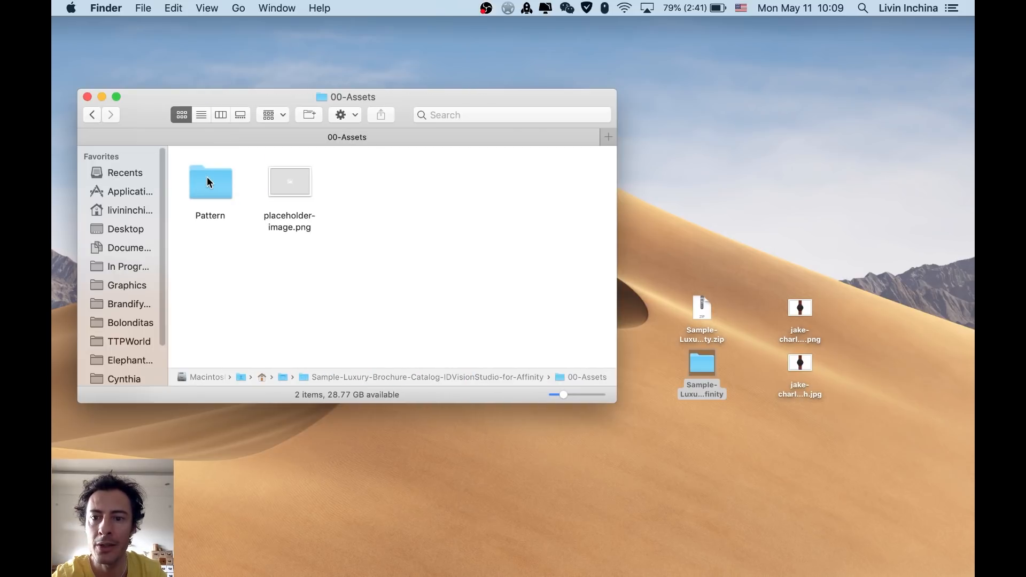
{"action": "left_click", "coordinate": [207, 178]}
{"action": "left_click", "coordinate": [288, 192]}
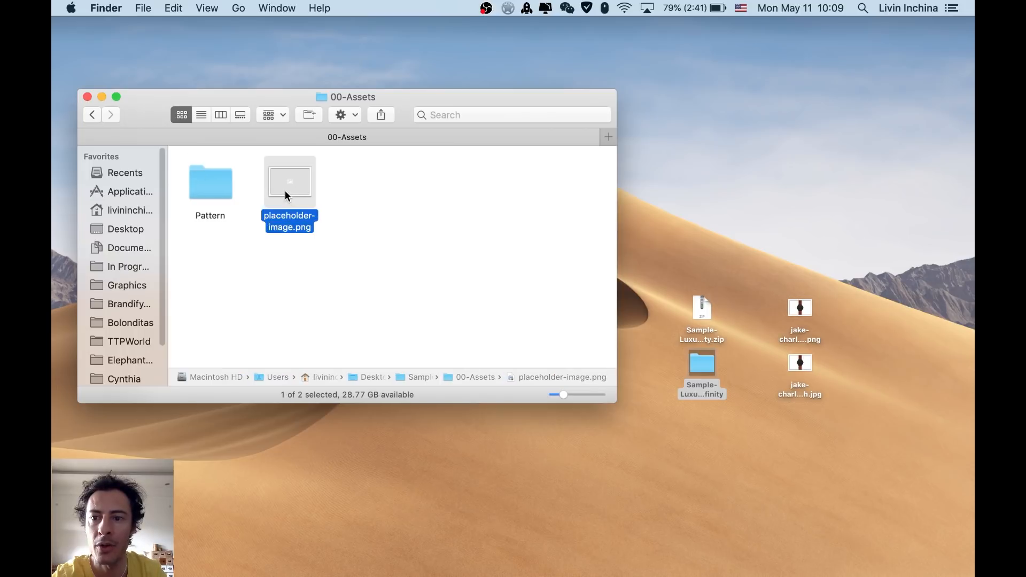
{"action": "left_click", "coordinate": [92, 118]}
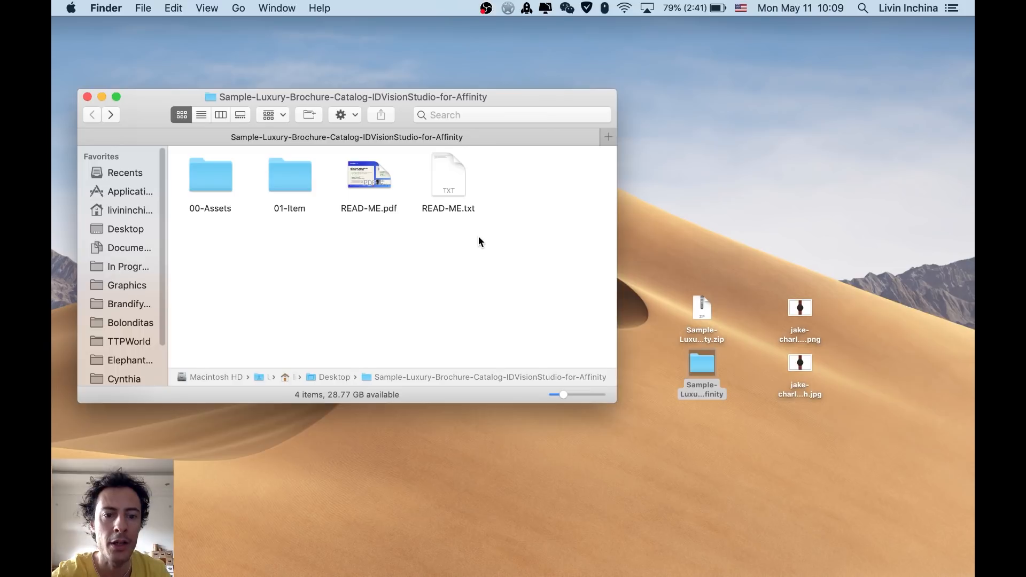
Step: Switch back to Affinity Publisher and show its hidden tools and panels around the brochure cover
{"action": "key", "text": "ctrl+Right"}
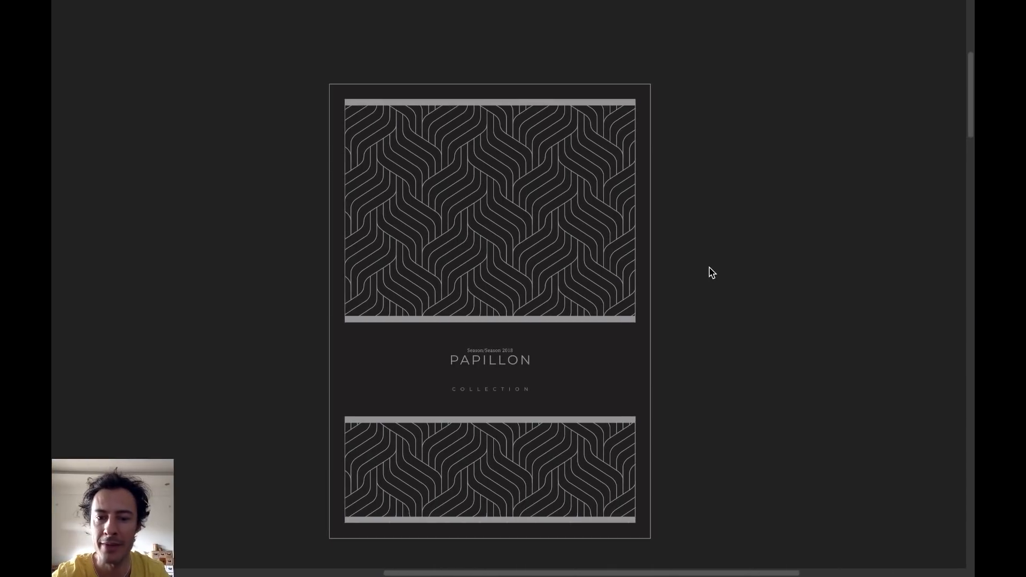
{"action": "key", "text": "Tab"}
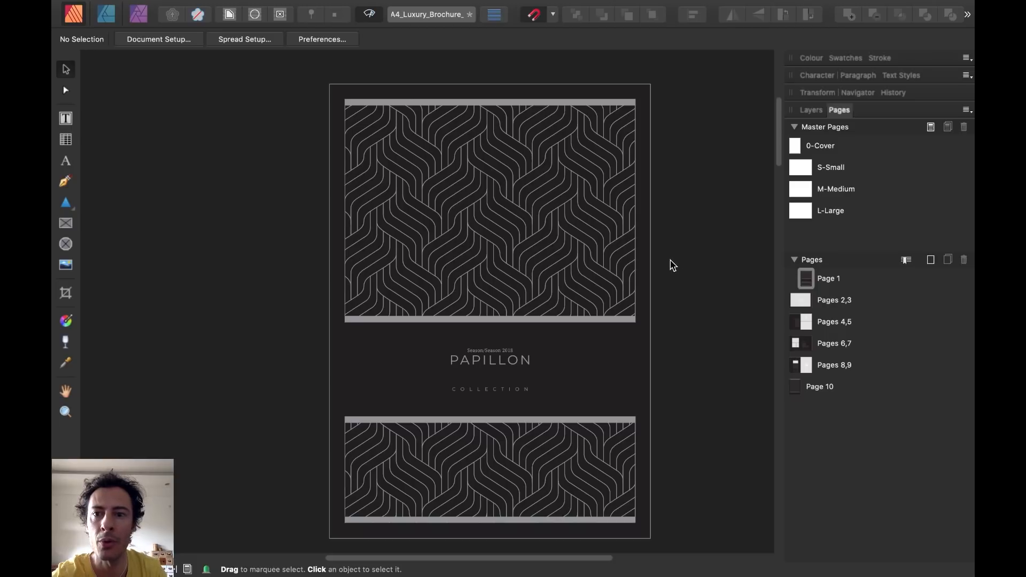
Step: In the document setup, try the image placement policy Prefer Embedded and set it back to Prefer Linked
{"action": "left_click", "coordinate": [156, 46]}
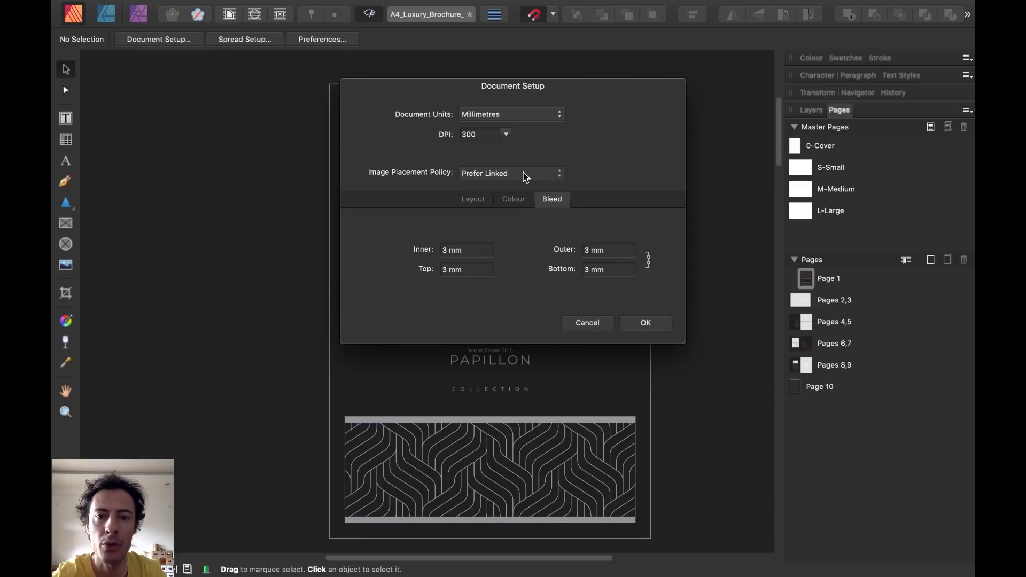
{"action": "left_click", "coordinate": [526, 175]}
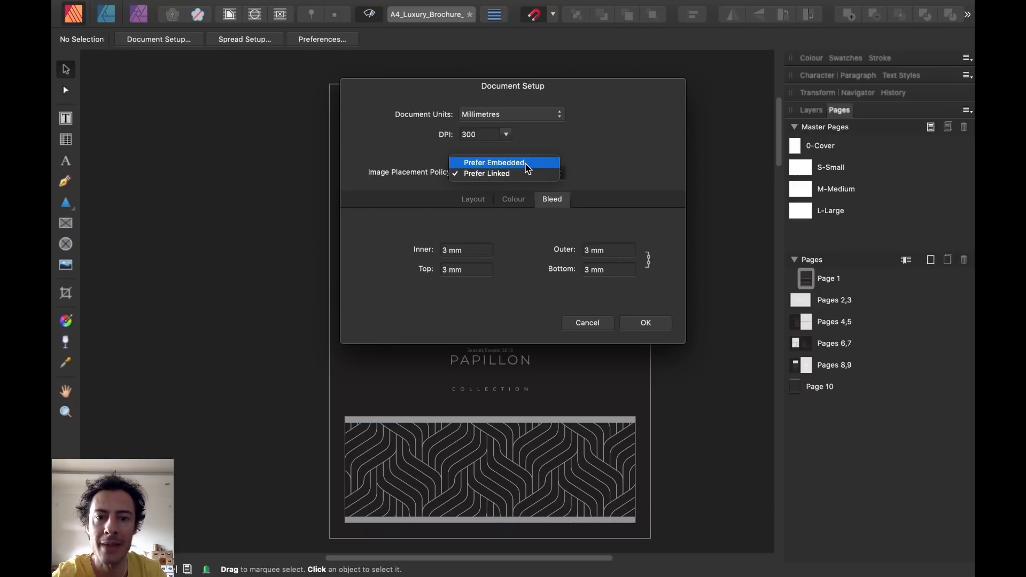
{"action": "left_click", "coordinate": [526, 162]}
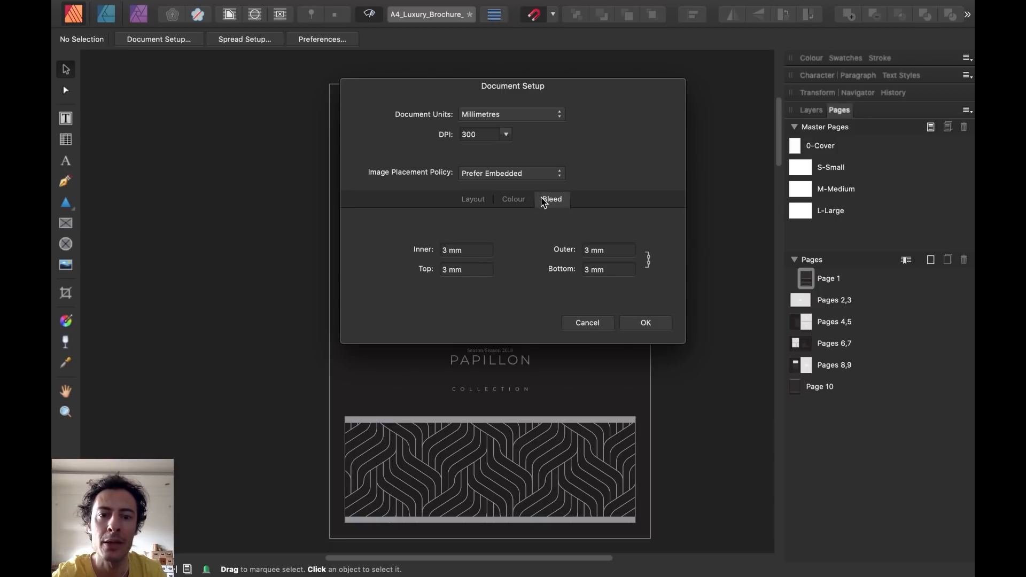
{"action": "left_click", "coordinate": [512, 175]}
{"action": "left_click", "coordinate": [507, 186]}
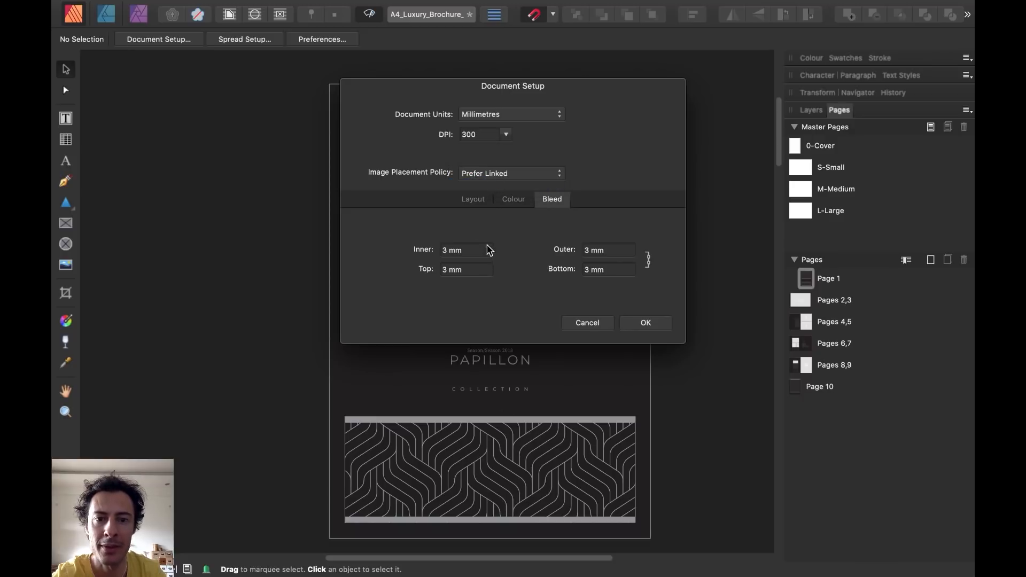
Step: Switch to Finder and examine how the template's 00-Assets and 01-Item folders are organised
{"action": "key", "text": "ctrl+Left"}
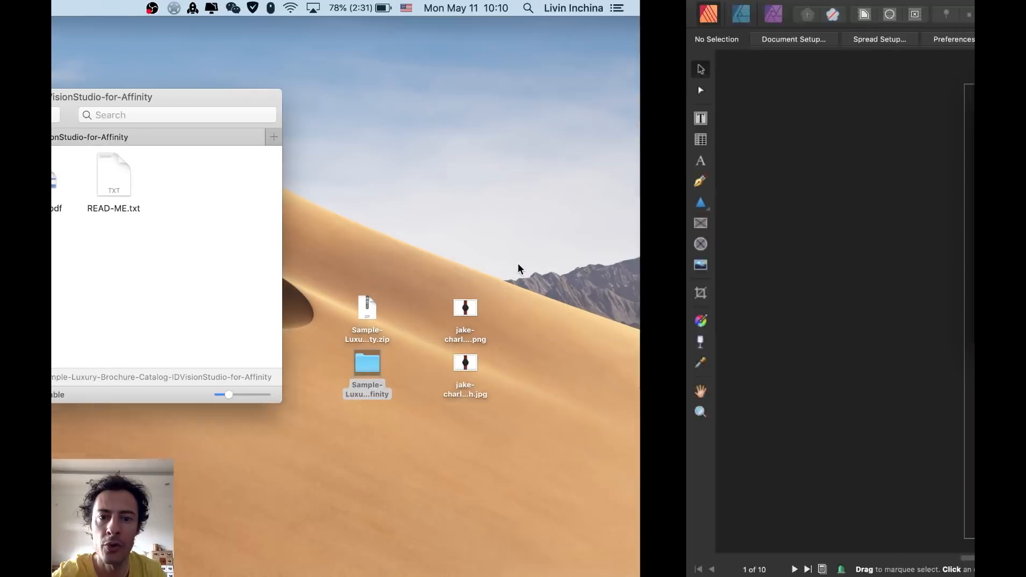
{"action": "double_click", "coordinate": [221, 168]}
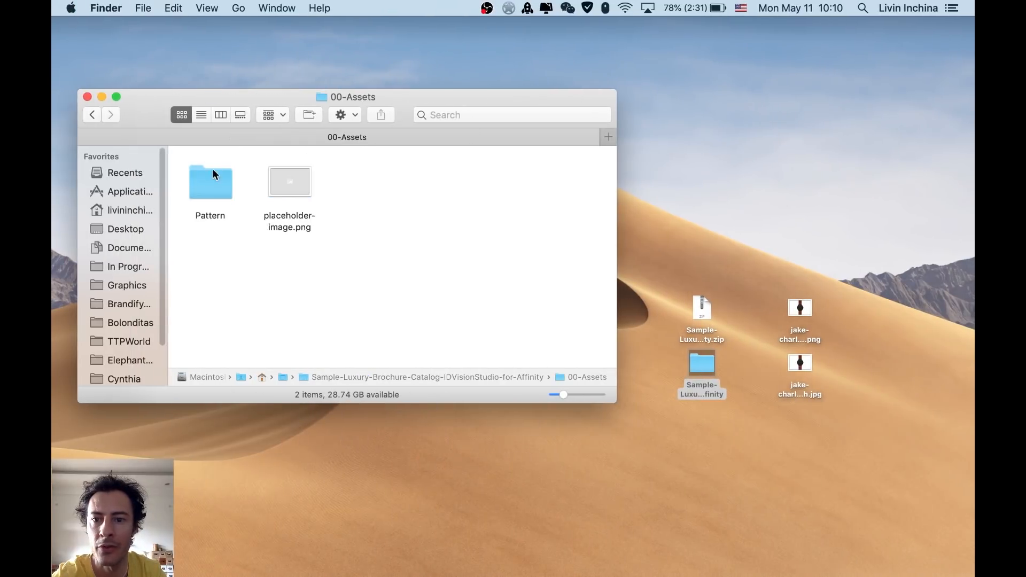
{"action": "left_click", "coordinate": [91, 116]}
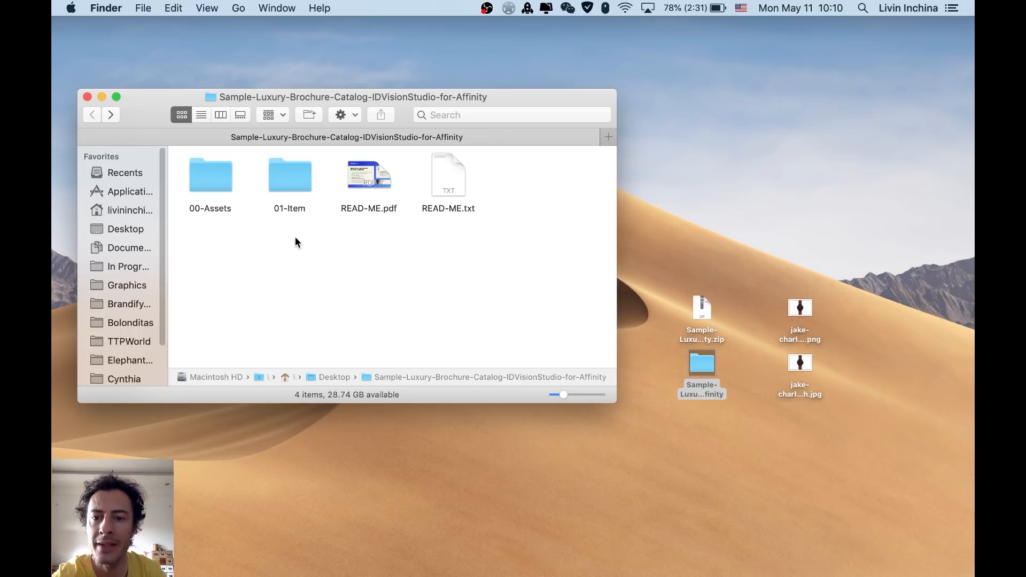
{"action": "left_click_drag", "start_coordinate": [295, 237], "coordinate": [213, 191]}
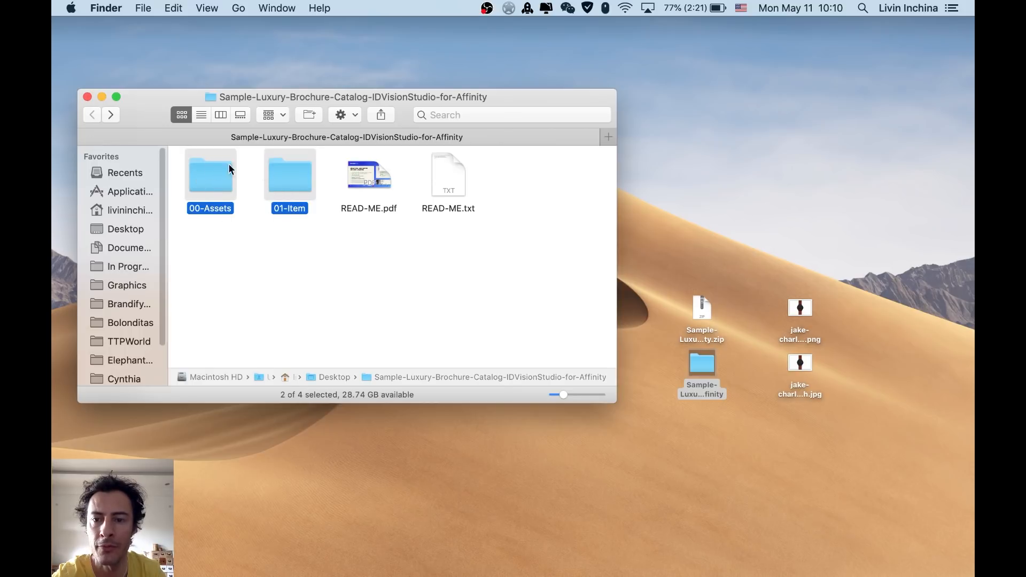
{"action": "left_click", "coordinate": [296, 239]}
Step: Check the file size of A4_Luxury_Brochure_Catalog.afpub in the 01-Item folder and return to the main folder
{"action": "left_click", "coordinate": [288, 181]}
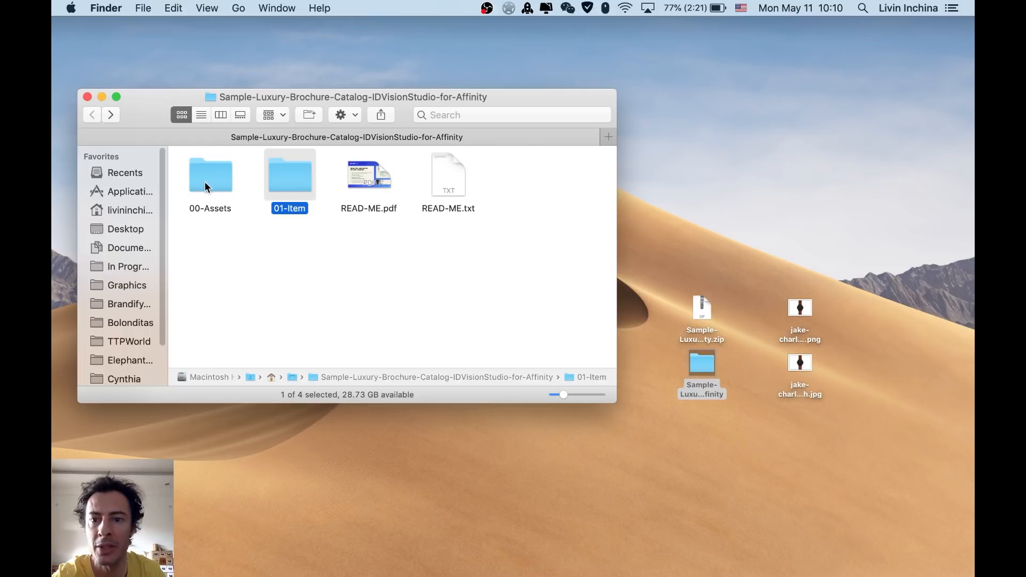
{"action": "double_click", "coordinate": [297, 189]}
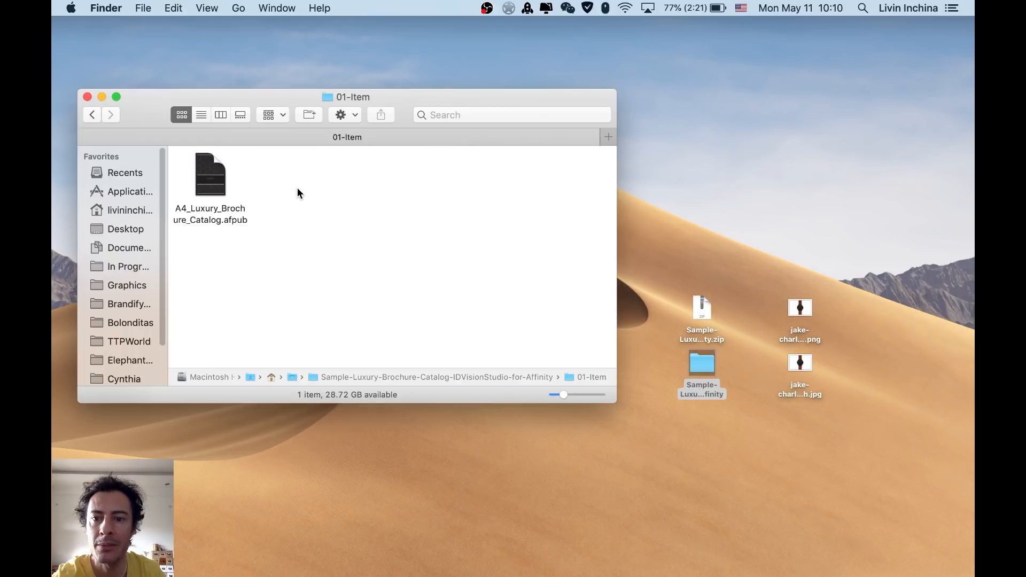
{"action": "left_click", "coordinate": [213, 184]}
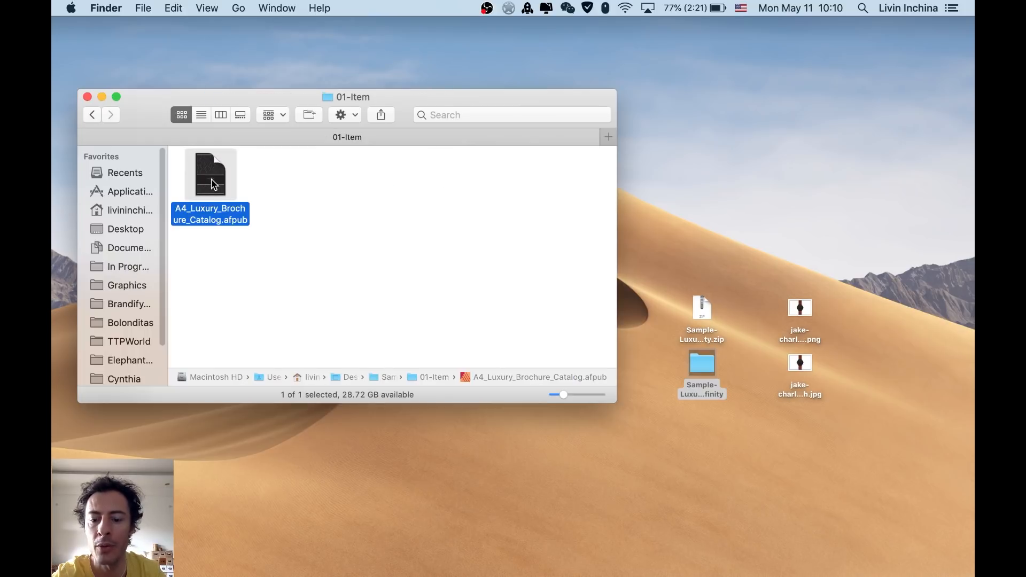
{"action": "key", "text": "super+i"}
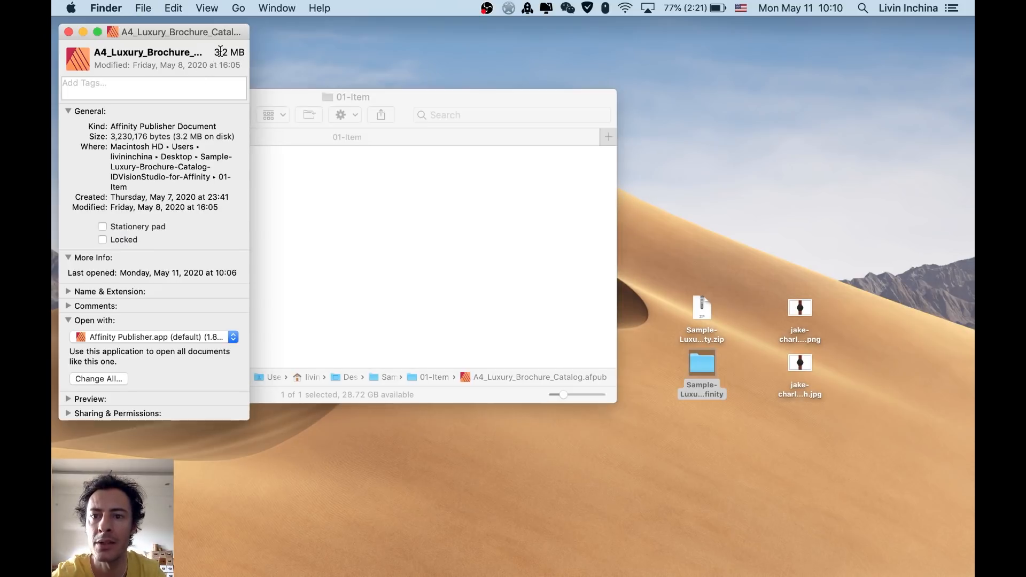
{"action": "left_click_drag", "start_coordinate": [214, 51], "coordinate": [251, 52]}
{"action": "left_click", "coordinate": [69, 32]}
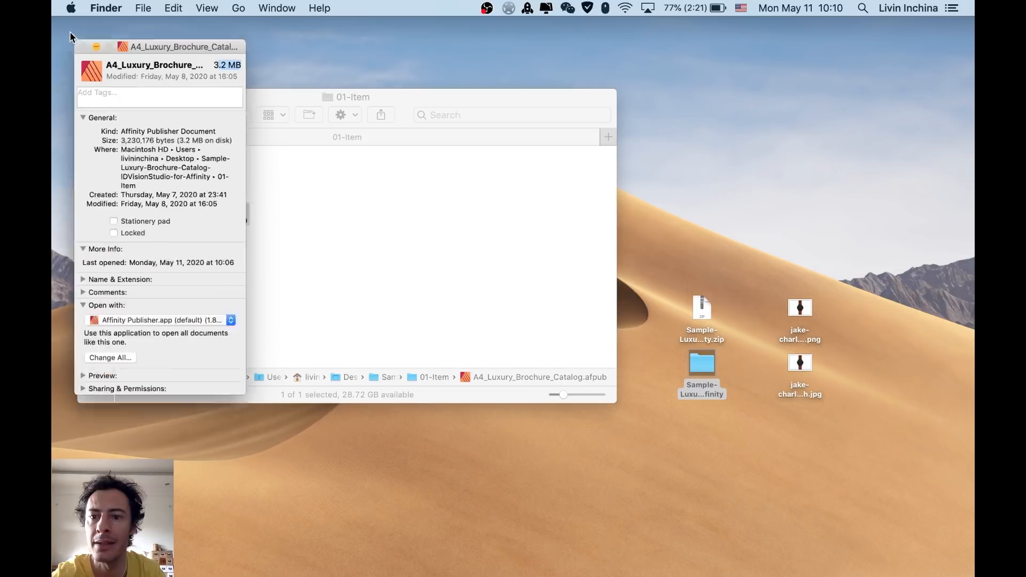
{"action": "left_click", "coordinate": [91, 115]}
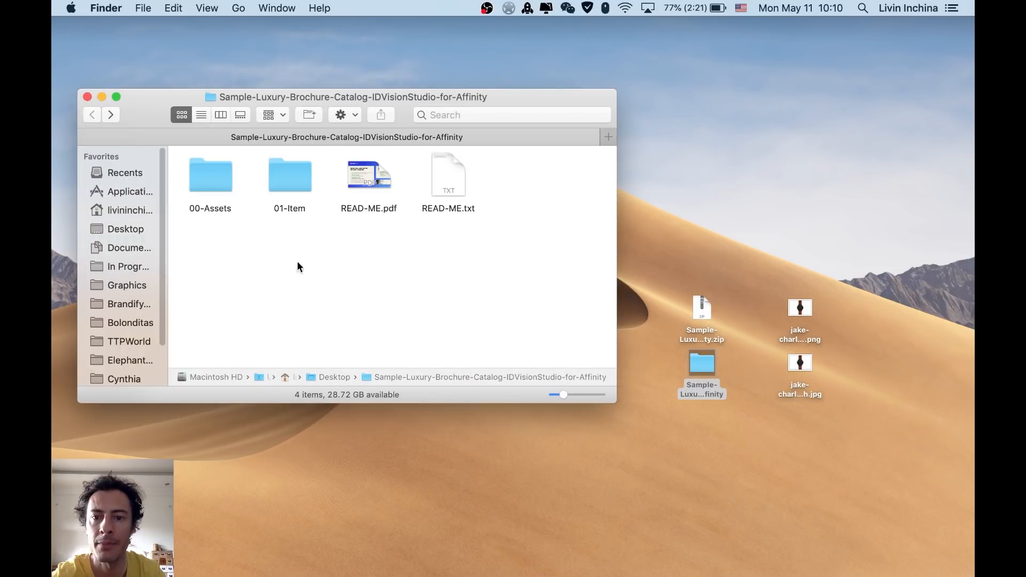
Step: Return to Affinity Publisher, review the document's colour format options and bleed settings, and leave the setup without applying changes
{"action": "key", "text": "ctrl+Right"}
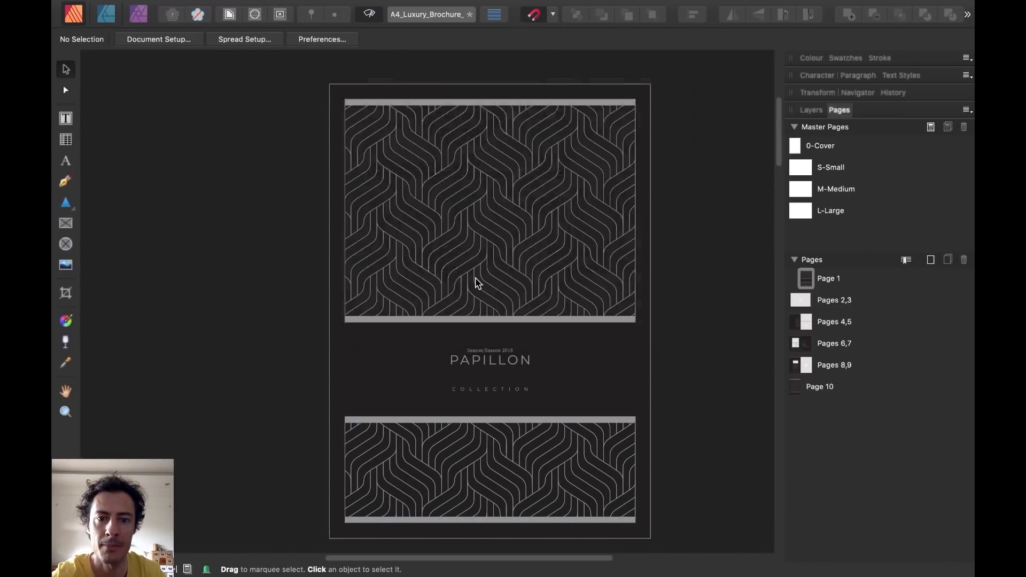
{"action": "left_click", "coordinate": [512, 203]}
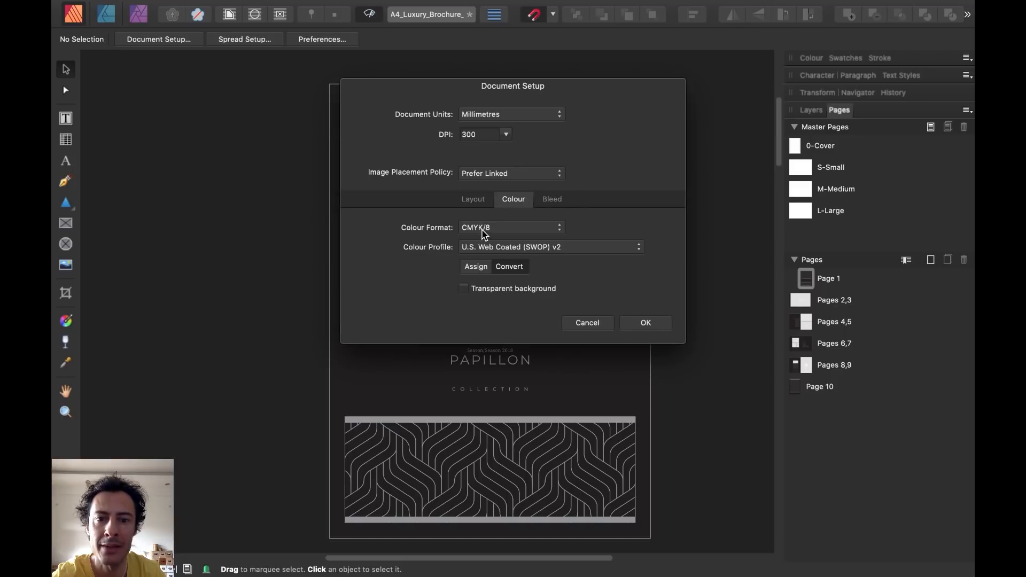
{"action": "left_click", "coordinate": [499, 228]}
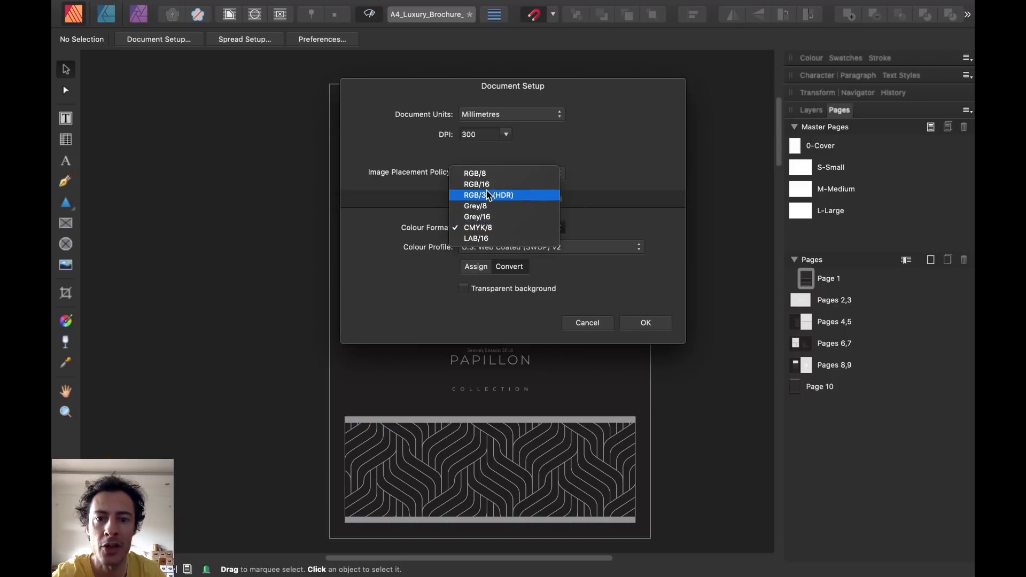
{"action": "left_click", "coordinate": [625, 193]}
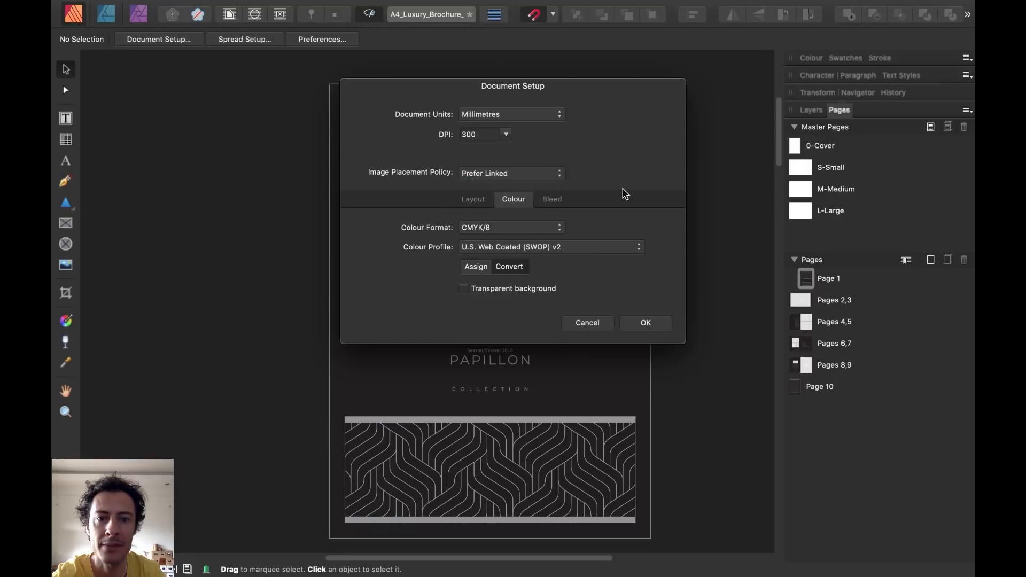
{"action": "left_click", "coordinate": [552, 206]}
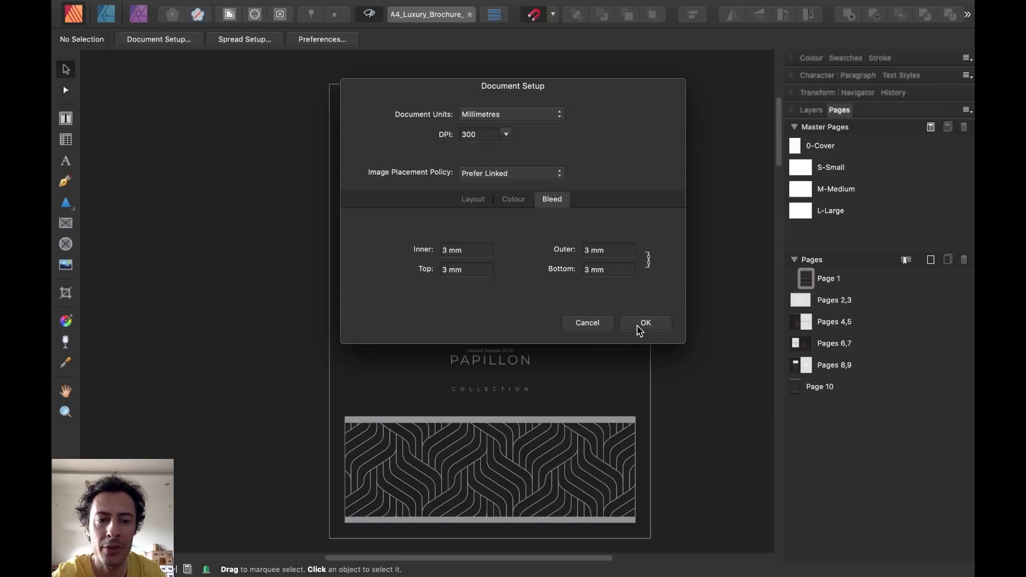
{"action": "left_click", "coordinate": [593, 326]}
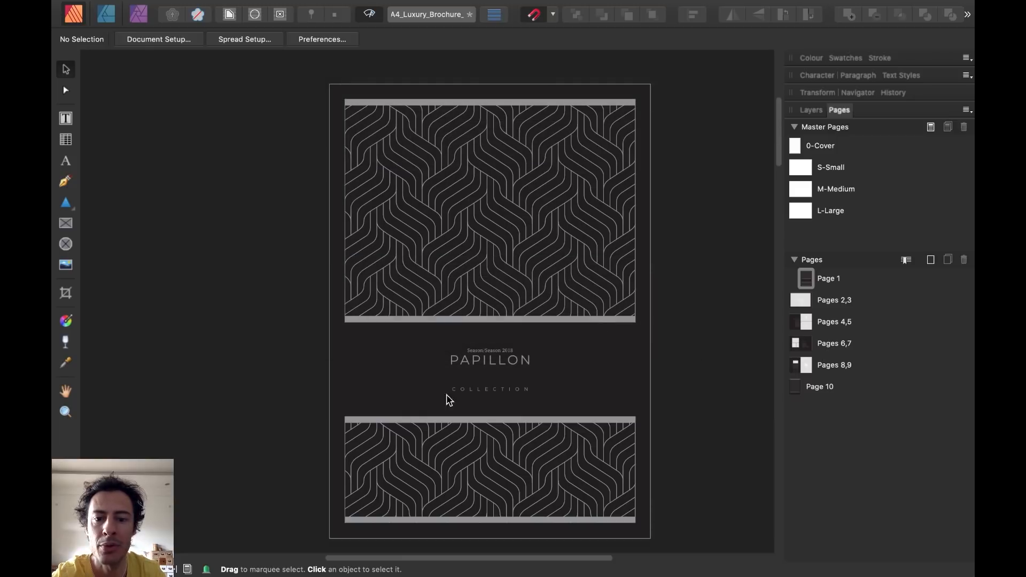
{"action": "scroll", "coordinate": [447, 401], "scroll_direction": "down", "scroll_amount": 3}
{"action": "scroll", "coordinate": [379, 417], "scroll_direction": "up", "scroll_amount": 2}
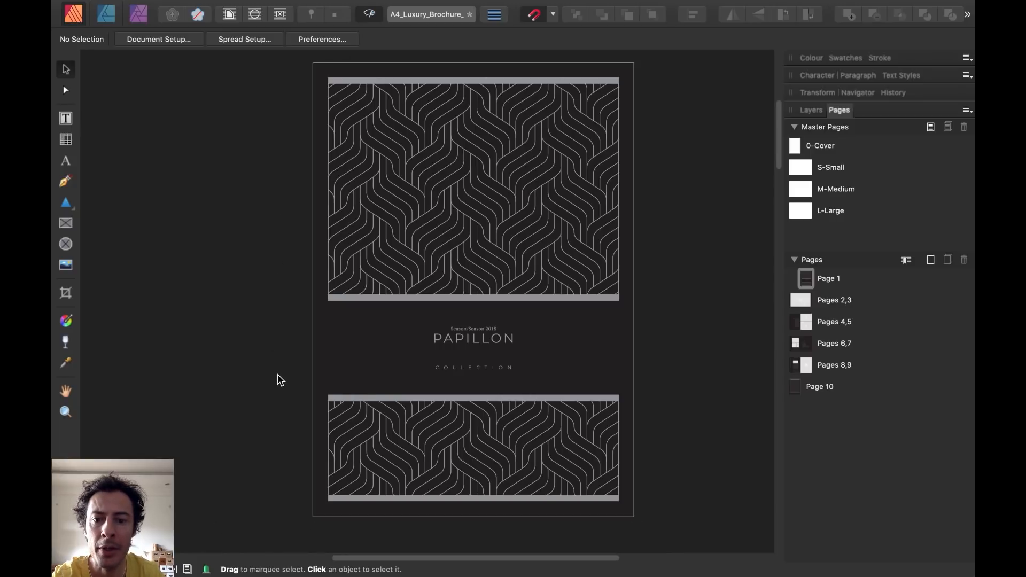
Step: Turn off preview mode on the cover so its bleed, margins and guides are displayed
{"action": "scroll", "coordinate": [277, 380], "scroll_direction": "up", "scroll_amount": 2}
{"action": "scroll", "coordinate": [279, 378], "scroll_direction": "down", "scroll_amount": 3}
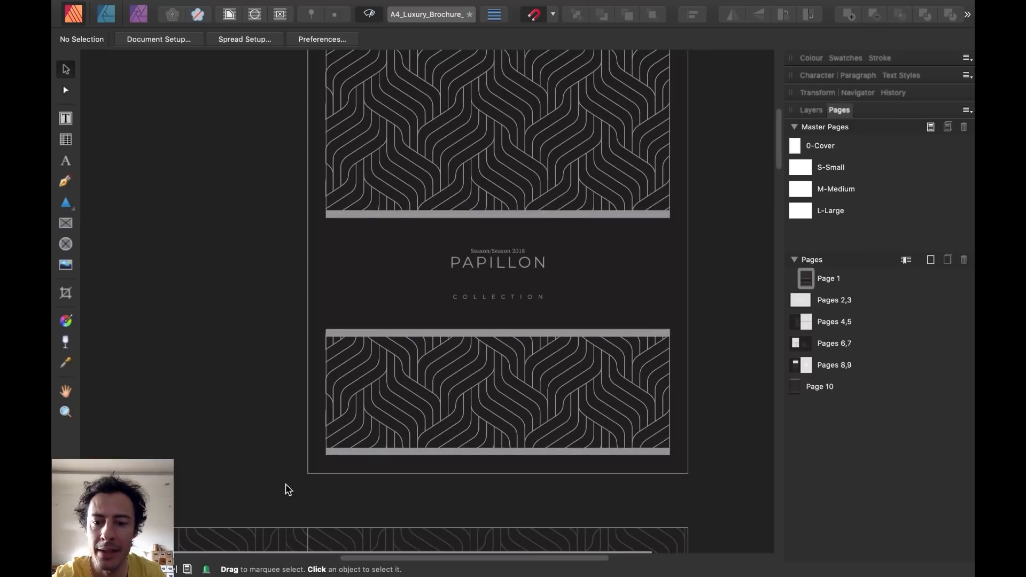
{"action": "key", "text": "ctrl+w"}
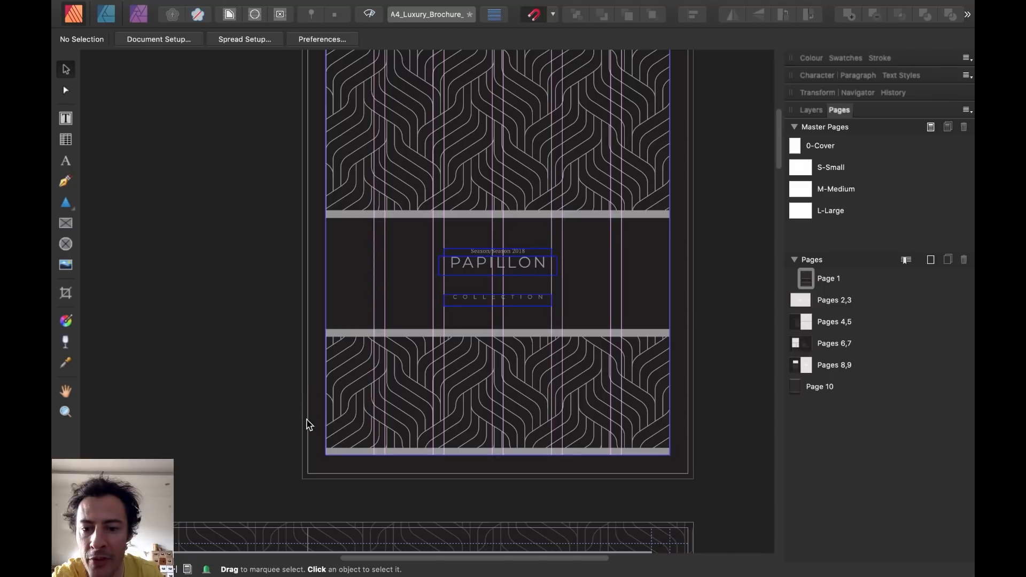
Step: Shrink the cover's dark background rectangle from its lower-left corner to just inside the page edge and inspect the uncovered paper
{"action": "left_click", "coordinate": [308, 473]}
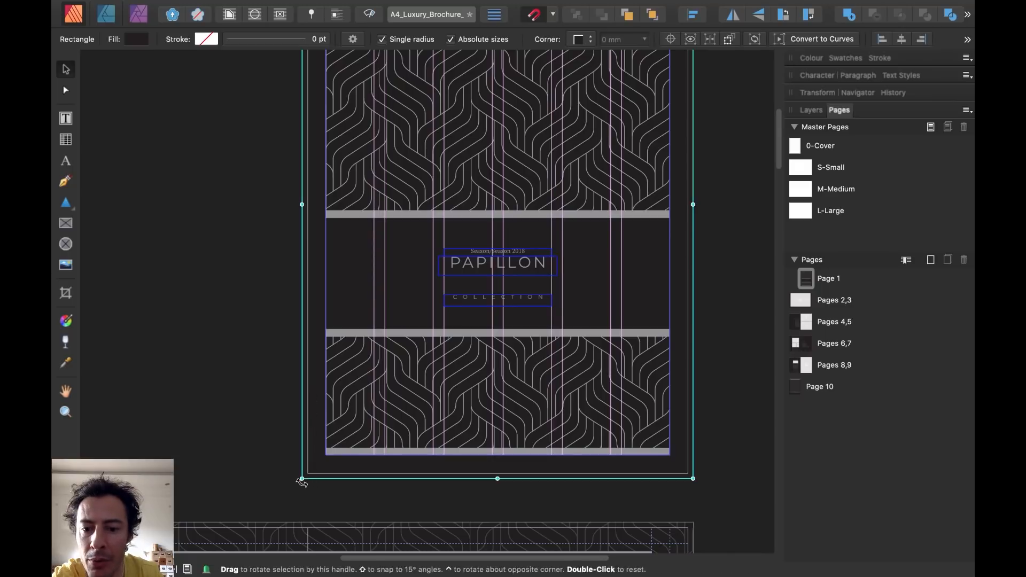
{"action": "left_click_drag", "start_coordinate": [303, 477], "coordinate": [315, 467]}
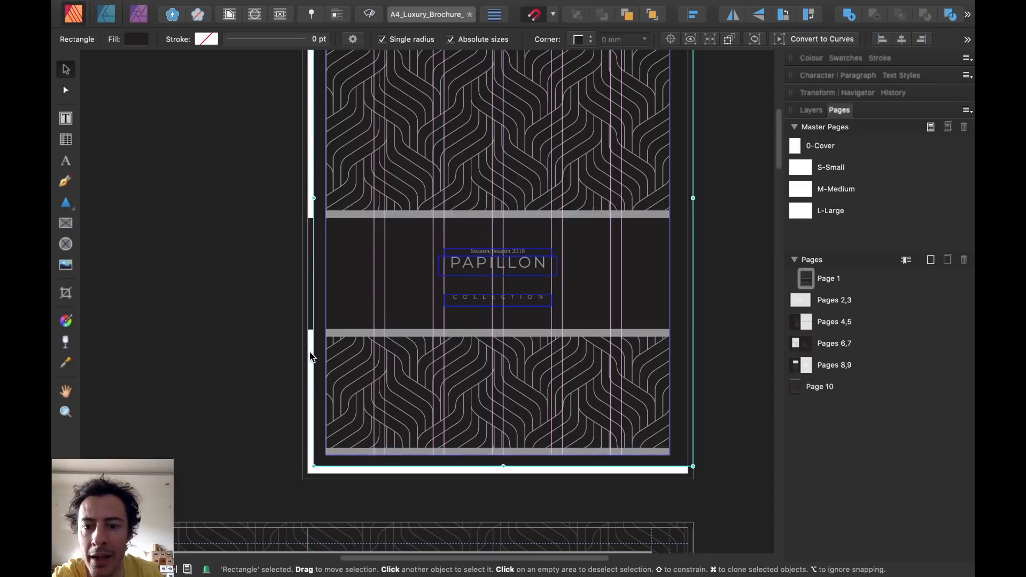
{"action": "scroll", "coordinate": [310, 348], "scroll_direction": "up", "scroll_amount": 2}
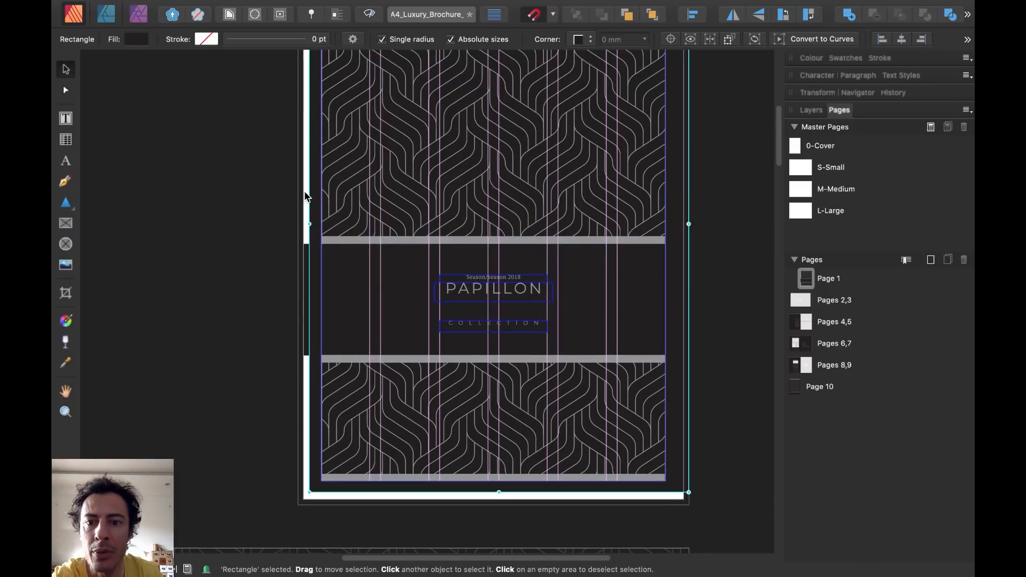
{"action": "scroll", "coordinate": [303, 282], "scroll_direction": "up", "scroll_amount": 5}
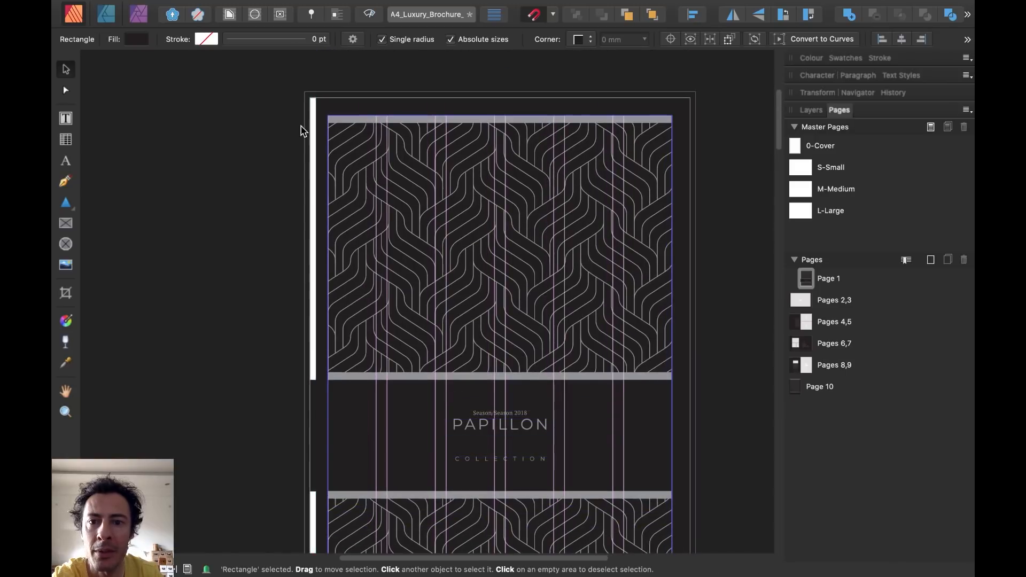
{"action": "scroll", "coordinate": [288, 288], "scroll_direction": "down", "scroll_amount": 5}
{"action": "scroll", "coordinate": [312, 336], "scroll_direction": "down", "scroll_amount": 3}
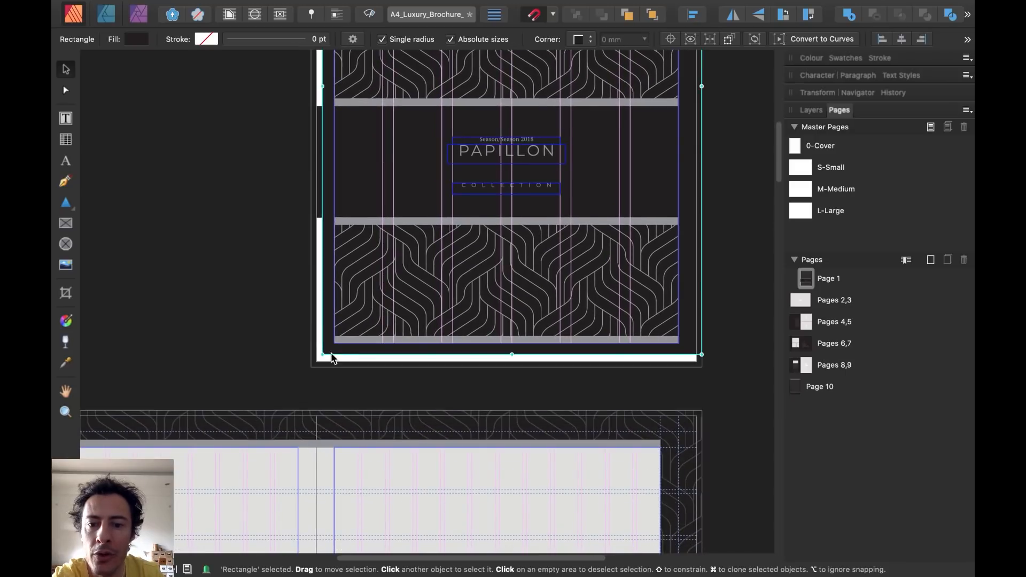
Step: Enlarge the cover's background rectangle to the page edge at 212.8 × 300.0 mm, extend it out to the bleed line, and deselect it
{"action": "left_click_drag", "start_coordinate": [320, 357], "coordinate": [317, 362]}
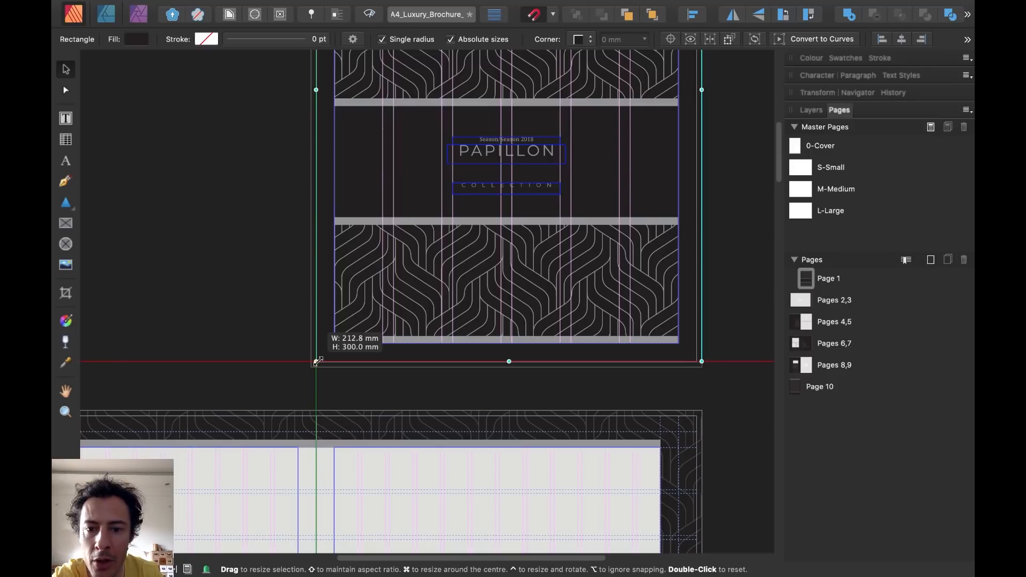
{"action": "left_click_drag", "start_coordinate": [317, 362], "coordinate": [312, 367]}
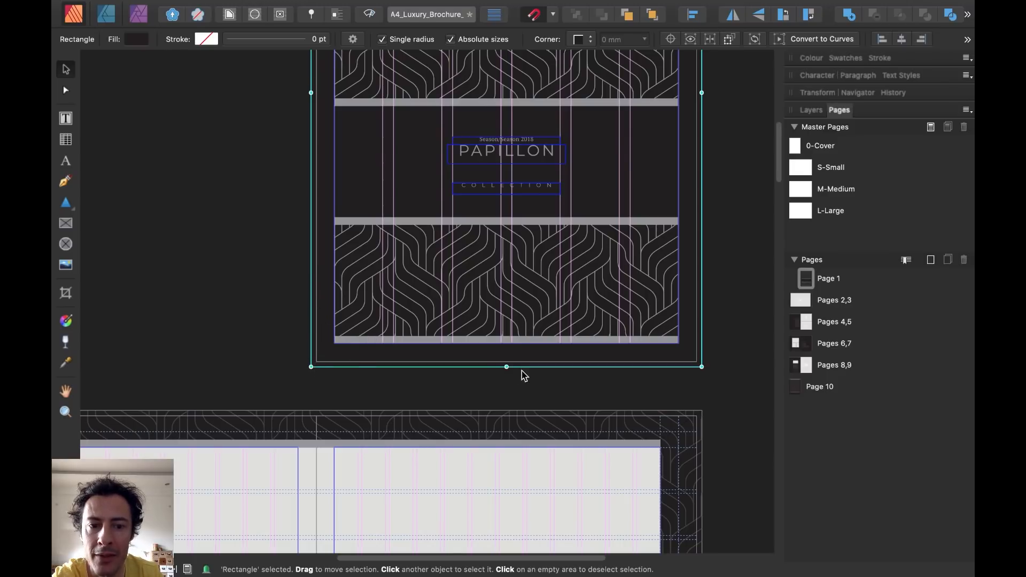
{"action": "scroll", "coordinate": [289, 309], "scroll_direction": "up", "scroll_amount": 8}
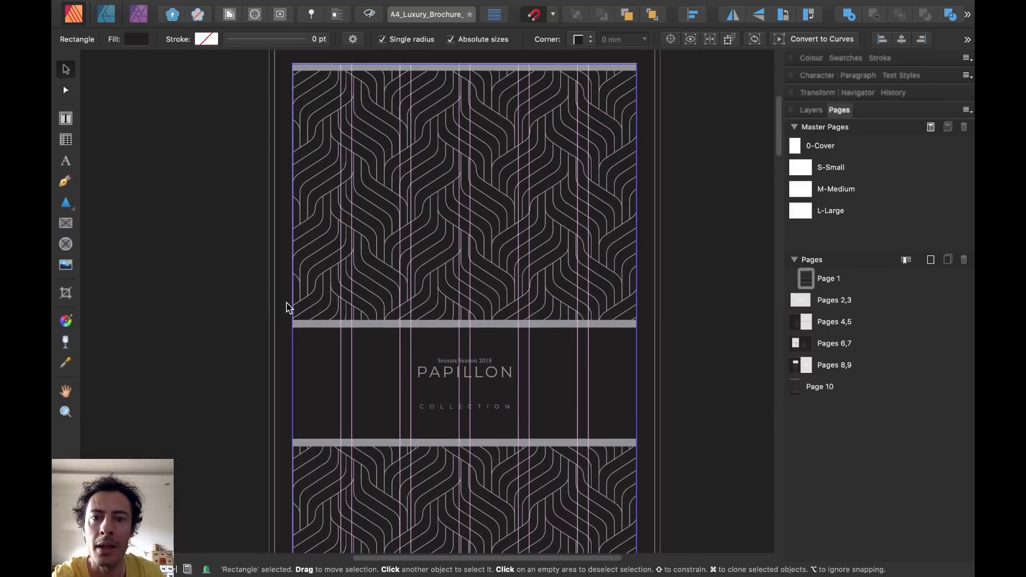
{"action": "scroll", "coordinate": [284, 312], "scroll_direction": "down", "scroll_amount": 2}
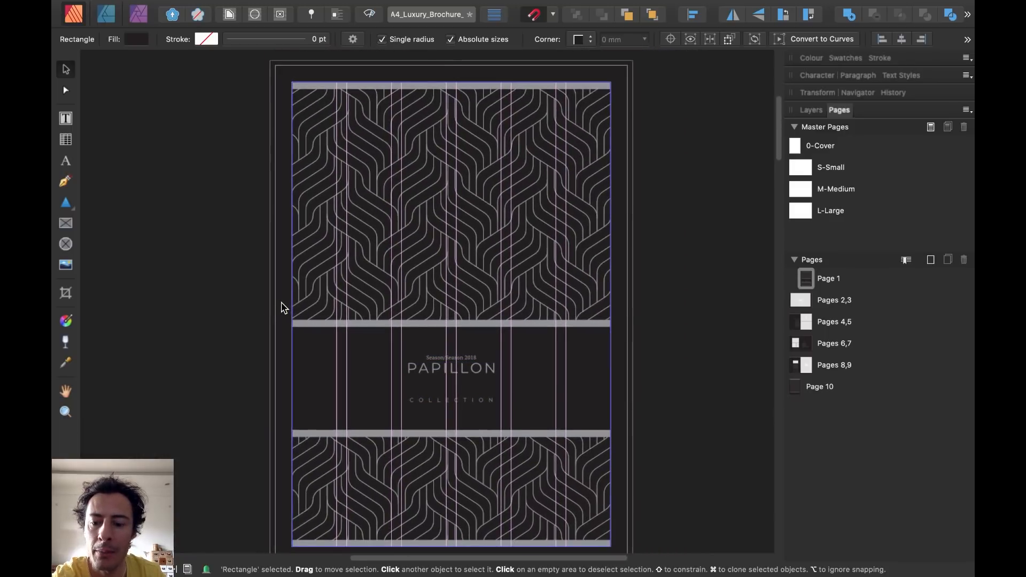
{"action": "left_click", "coordinate": [250, 298]}
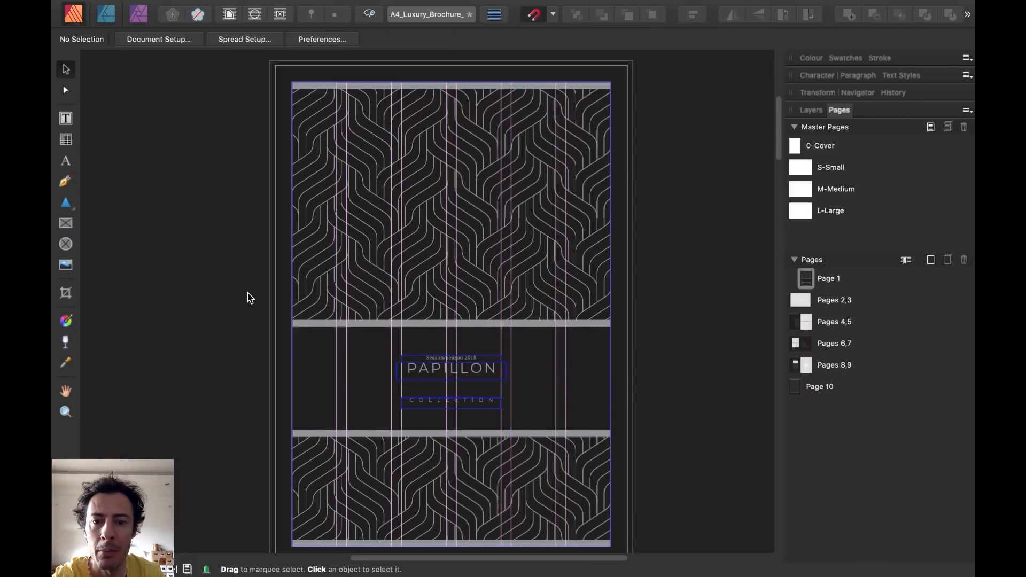
Step: Examine the bleed and guides on the cover and the pages 2,3 spread with preview mode switched on and off
{"action": "key", "text": "w"}
{"action": "key", "text": "w"}
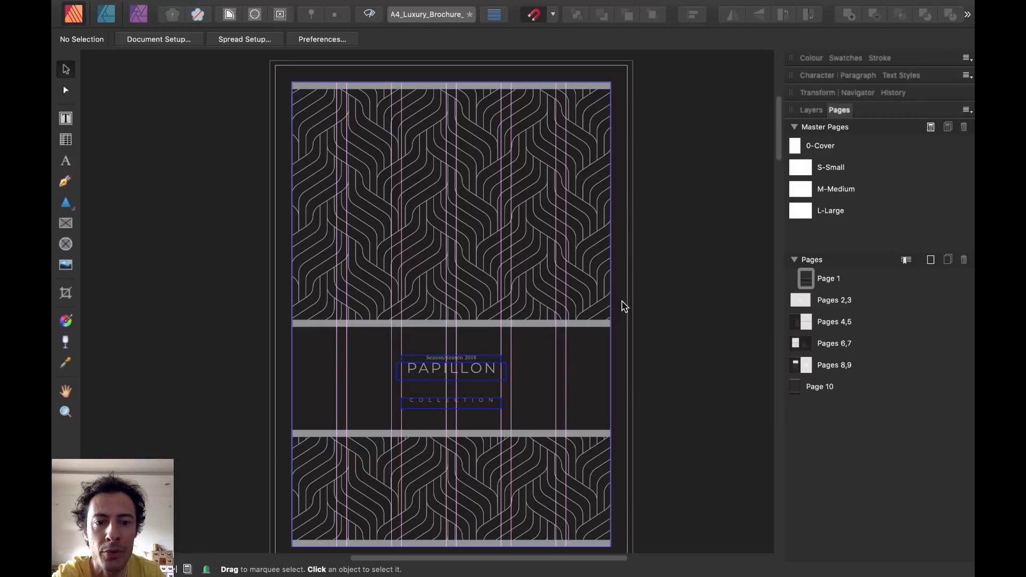
{"action": "scroll", "coordinate": [625, 326], "scroll_direction": "down", "scroll_amount": 2}
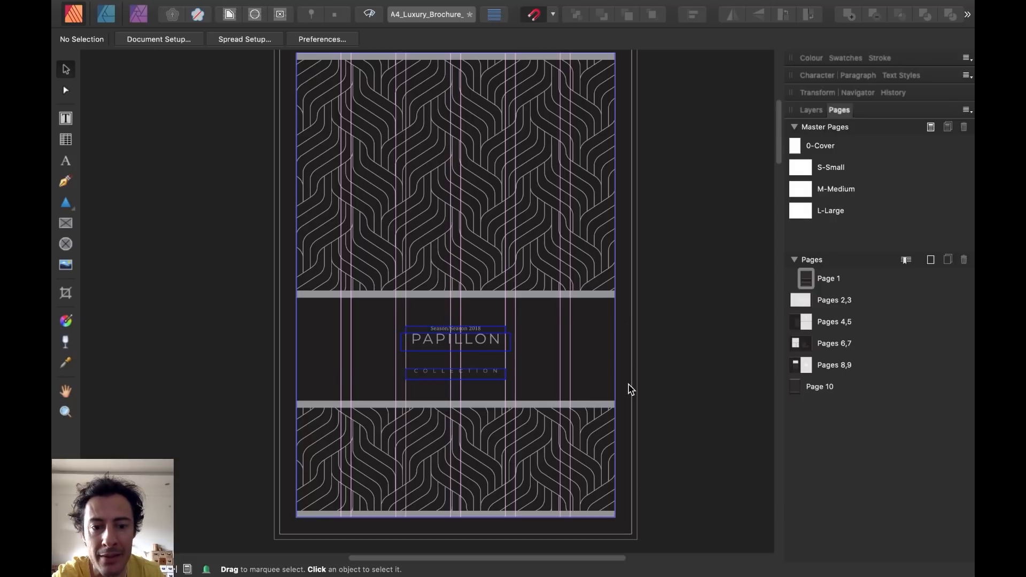
{"action": "scroll", "coordinate": [552, 521], "scroll_direction": "down", "scroll_amount": 4}
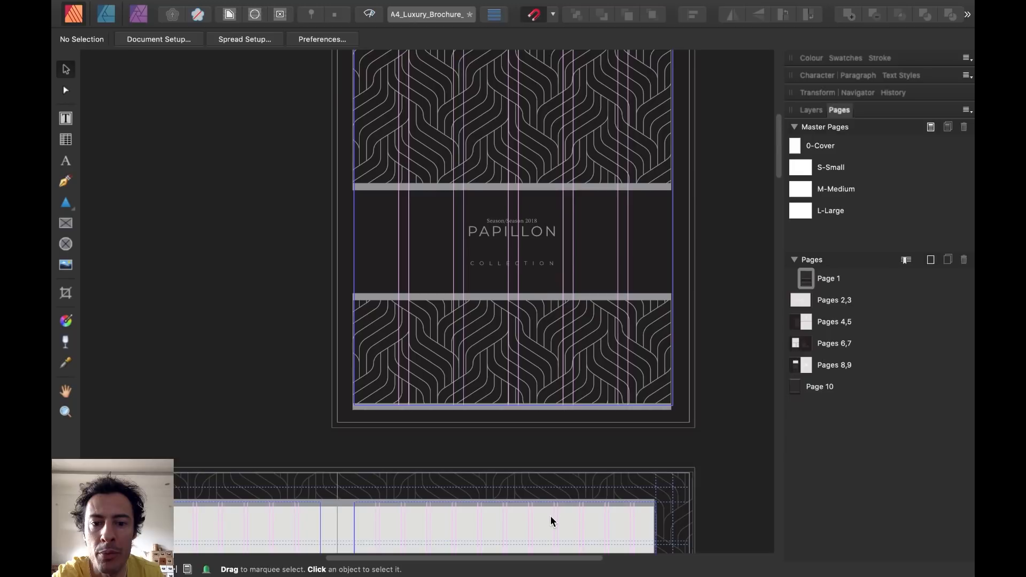
{"action": "scroll", "coordinate": [551, 516], "scroll_direction": "down", "scroll_amount": 10}
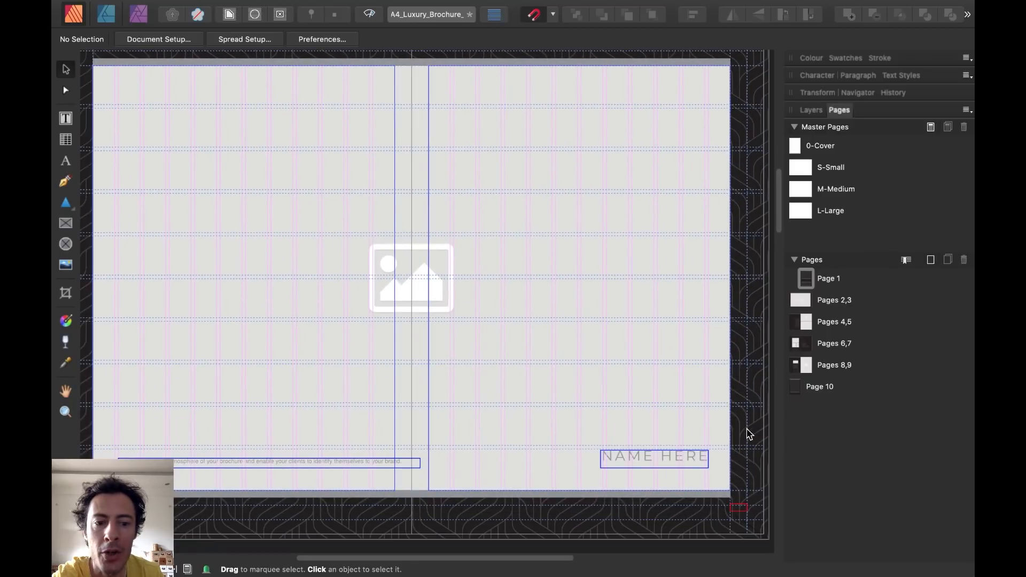
{"action": "key", "text": "ctrl+w"}
{"action": "scroll", "coordinate": [746, 424], "scroll_direction": "down", "scroll_amount": 1}
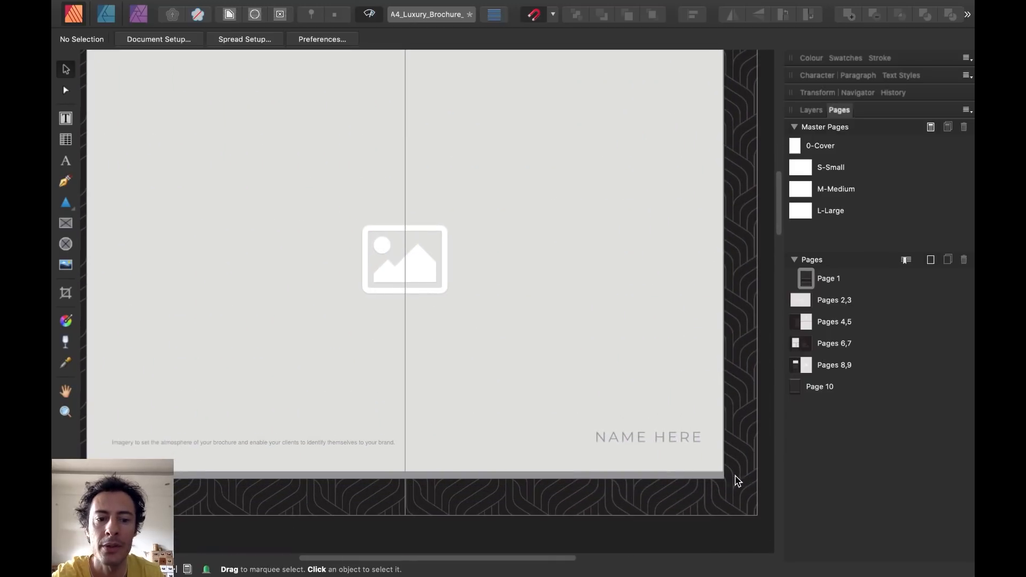
{"action": "scroll", "coordinate": [749, 442], "scroll_direction": "up", "scroll_amount": 2}
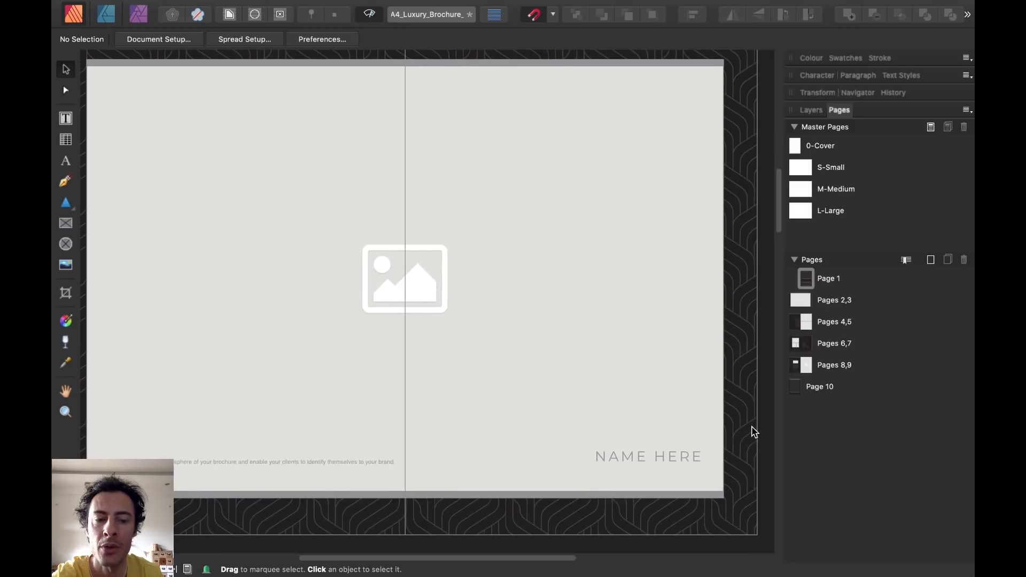
{"action": "scroll", "coordinate": [749, 430], "scroll_direction": "up", "scroll_amount": 10}
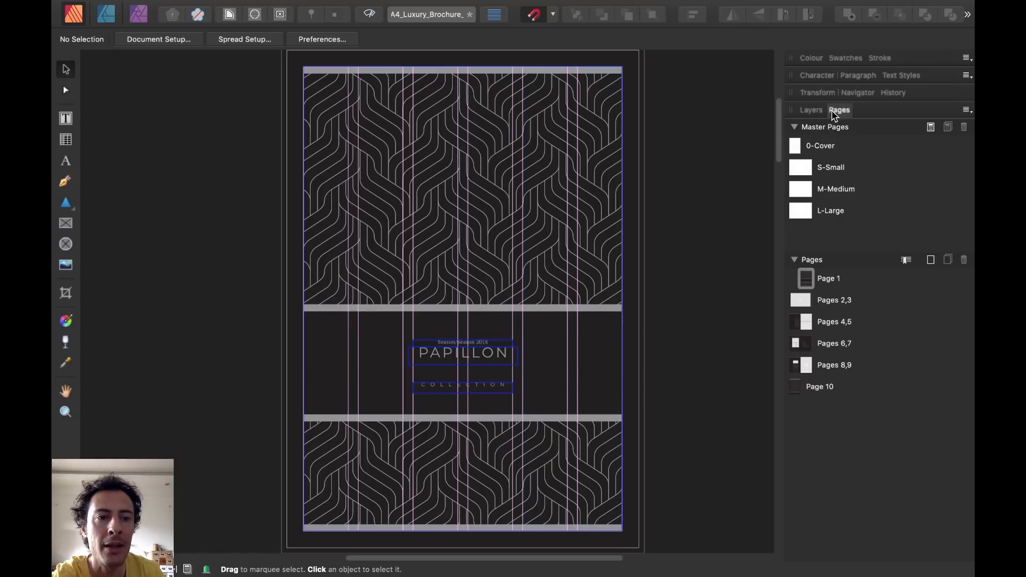
Step: Hide the Pages studio panel and display it again
{"action": "left_click", "coordinate": [477, 8]}
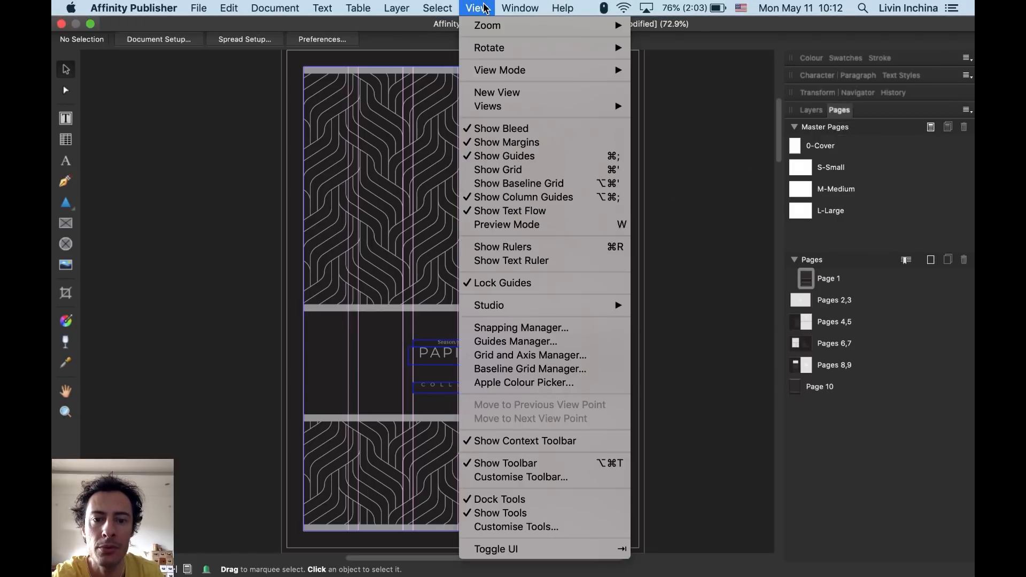
{"action": "mouse_move", "coordinate": [508, 305]}
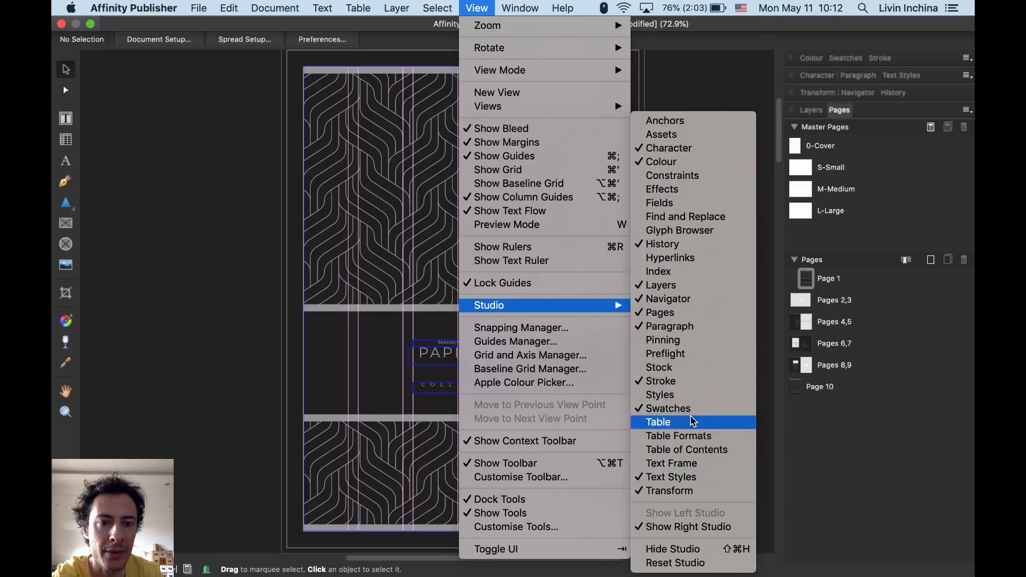
{"action": "left_click", "coordinate": [685, 314]}
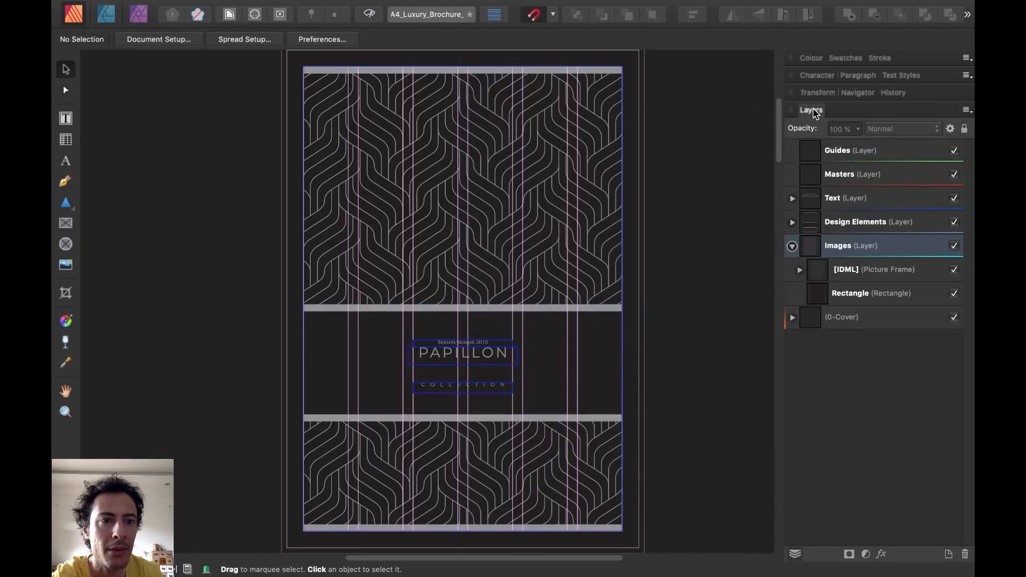
{"action": "left_click", "coordinate": [481, 7]}
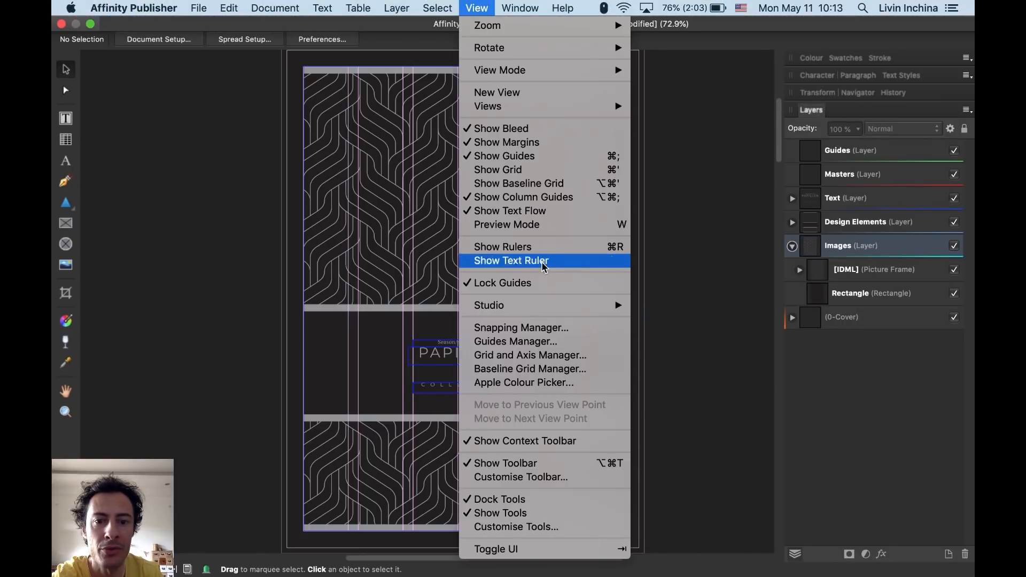
{"action": "mouse_move", "coordinate": [558, 313]}
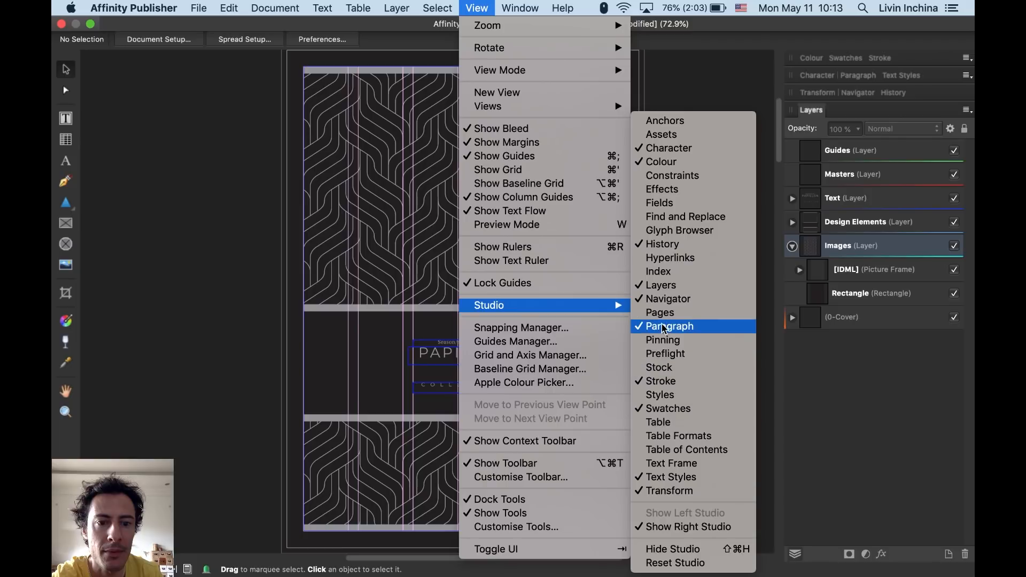
{"action": "left_click", "coordinate": [664, 317]}
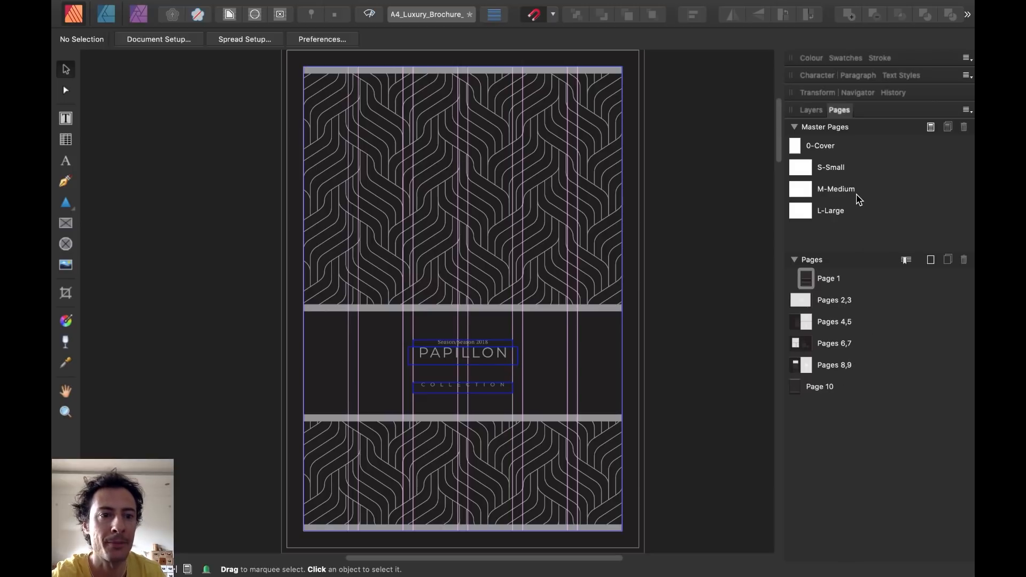
Step: Open the S-Small master page and examine its guides, column and margin settings in the Guides Manager
{"action": "double_click", "coordinate": [840, 169]}
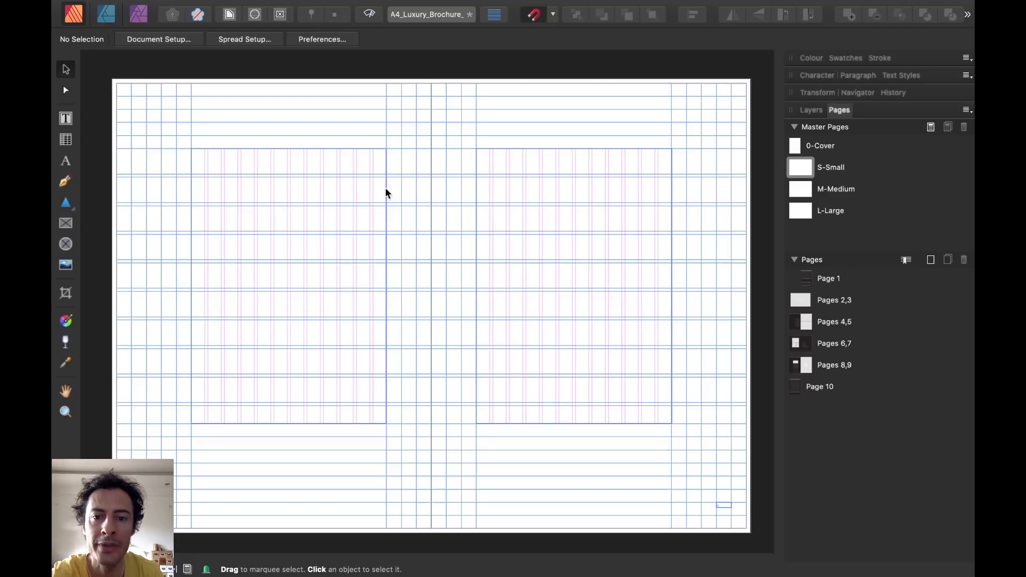
{"action": "mouse_move", "coordinate": [424, 5]}
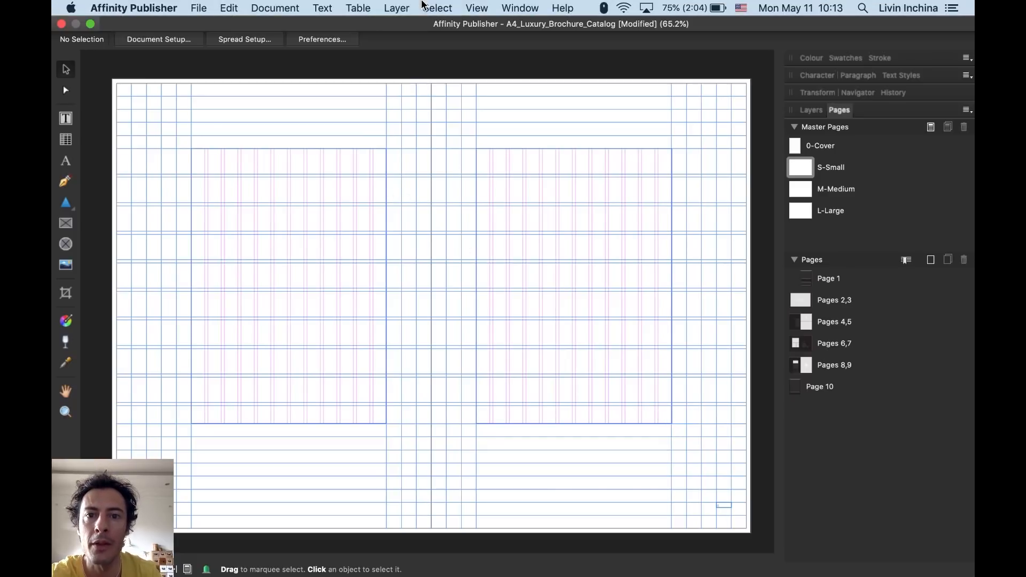
{"action": "left_click", "coordinate": [482, 7]}
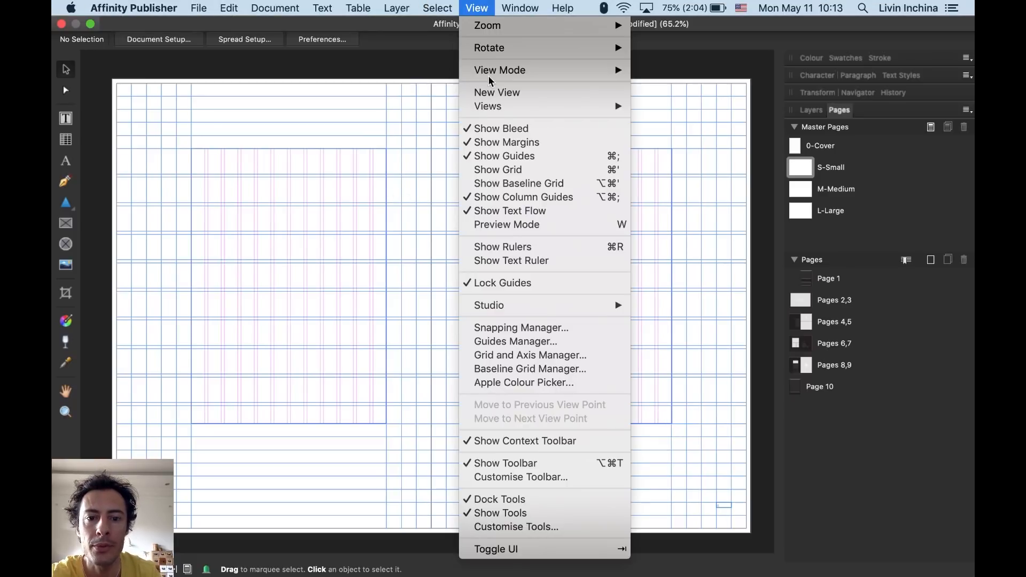
{"action": "left_click", "coordinate": [513, 342]}
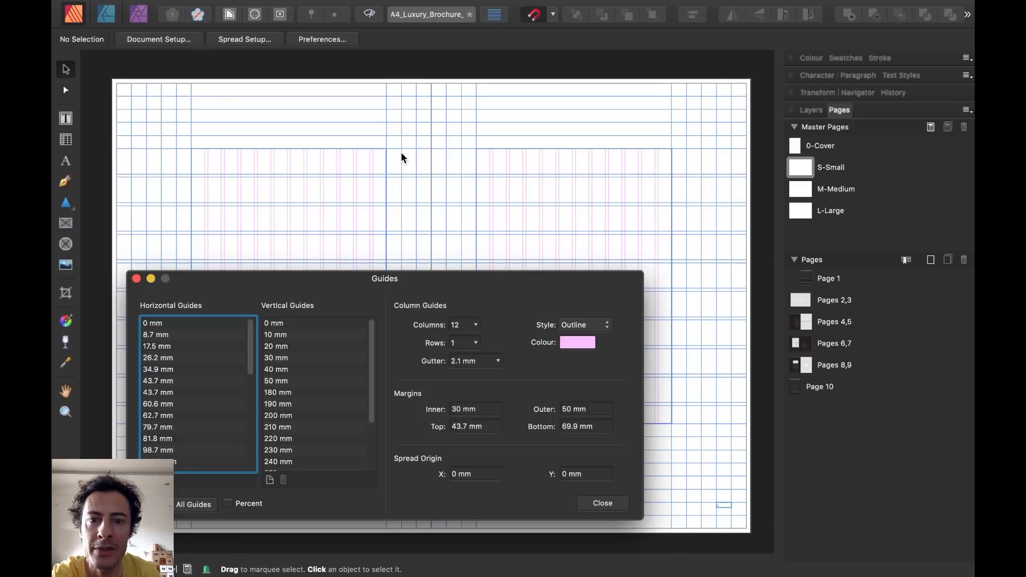
{"action": "double_click", "coordinate": [465, 409]}
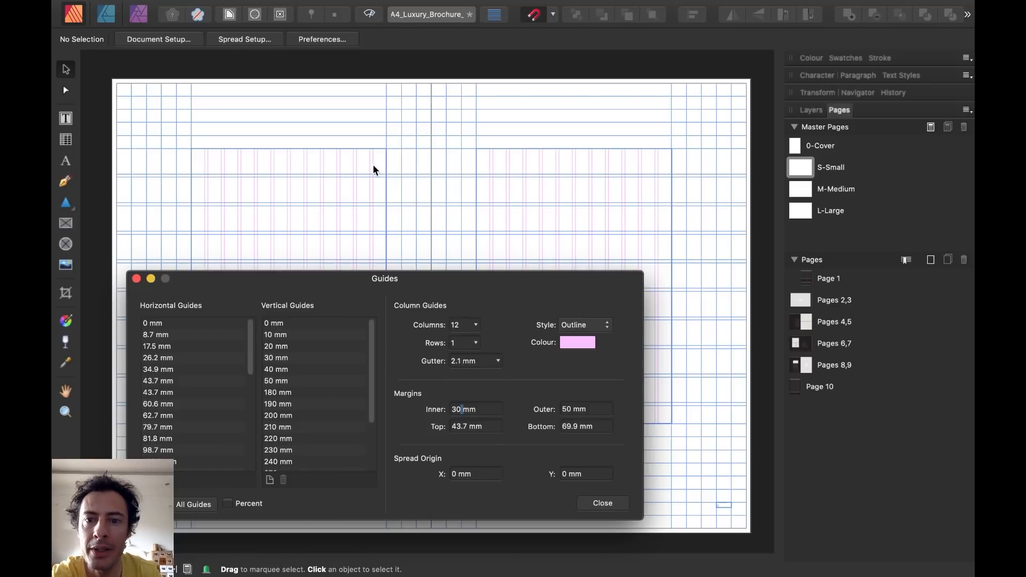
Step: Review the column count and gutter, try the Filled style for the column guides, and set the style back to Outline
{"action": "left_click", "coordinate": [476, 325]}
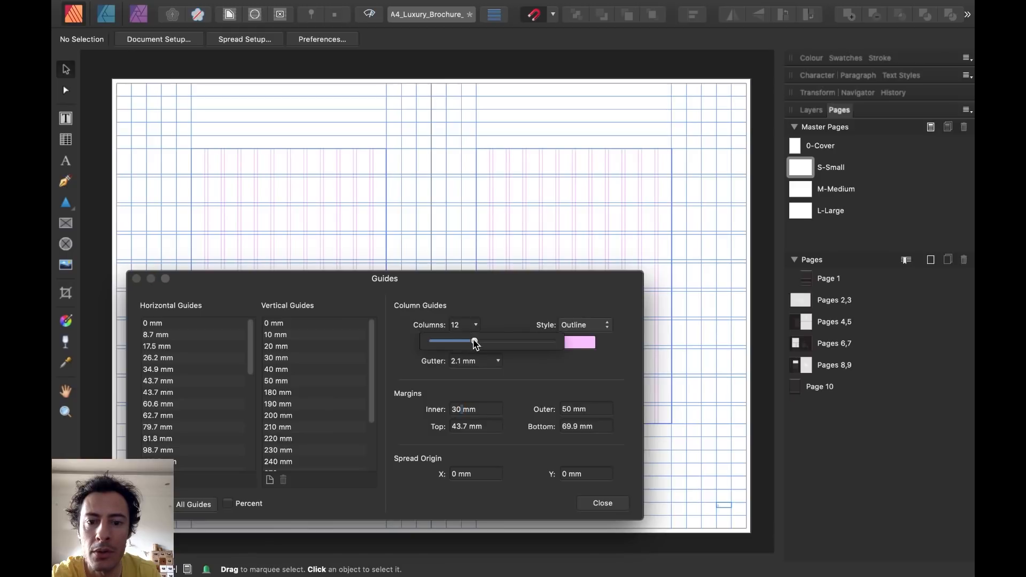
{"action": "mouse_move", "coordinate": [475, 344]}
{"action": "left_mouse_down"}
{"action": "mouse_move", "coordinate": [449, 342]}
{"action": "mouse_move", "coordinate": [474, 342]}
{"action": "left_mouse_up"}
{"action": "left_click", "coordinate": [581, 326]}
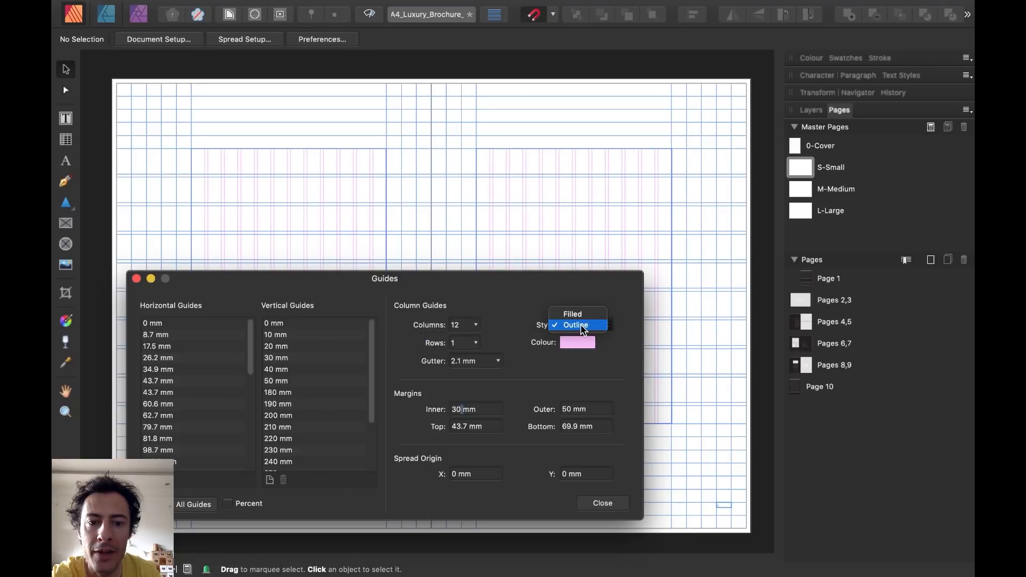
{"action": "left_click", "coordinate": [582, 314]}
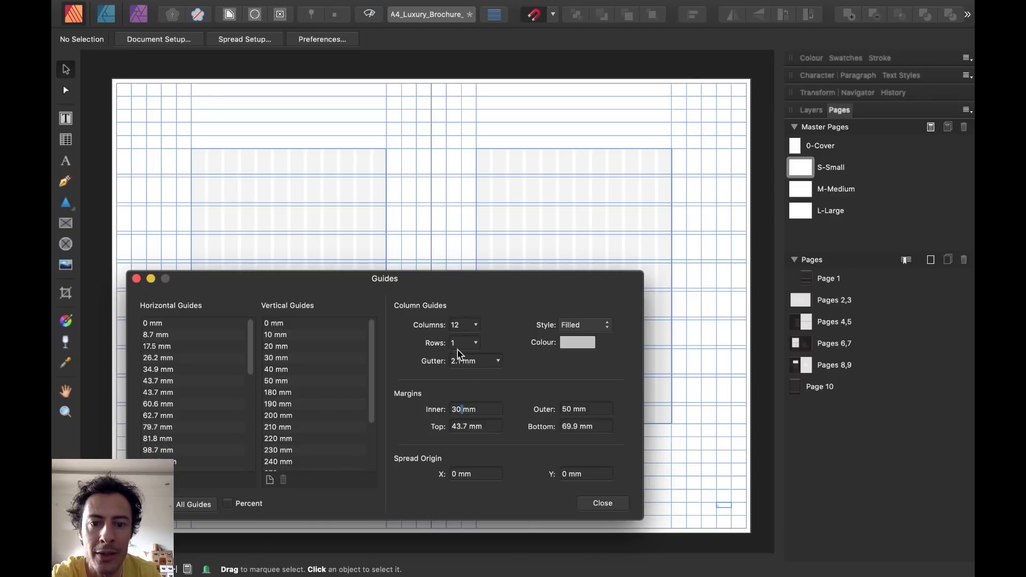
{"action": "left_click", "coordinate": [461, 363]}
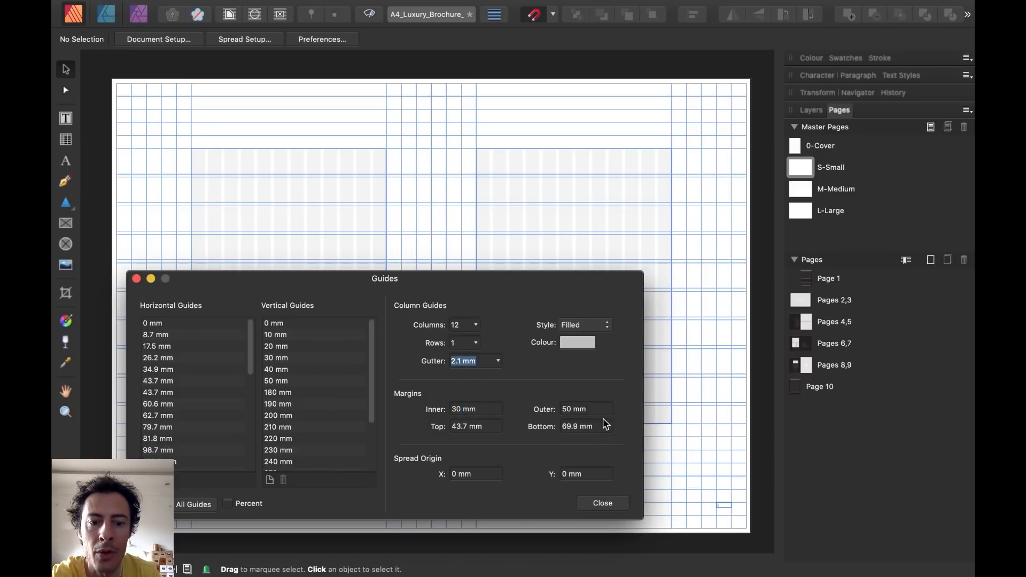
{"action": "left_click", "coordinate": [585, 325]}
{"action": "left_click", "coordinate": [585, 337]}
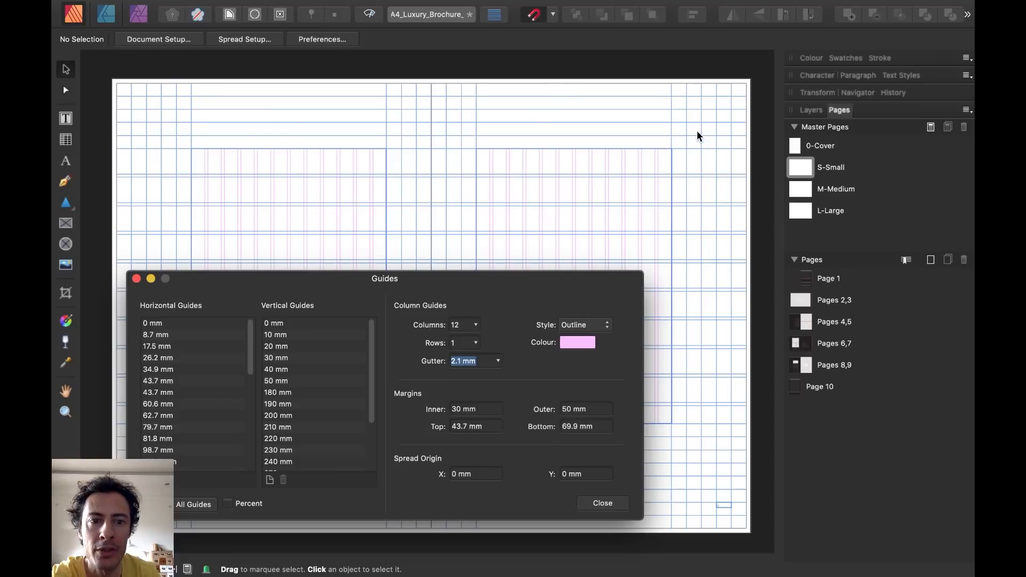
Step: Close the Guides Manager and compare the S-Small master spread with its ruler guides hidden and shown
{"action": "left_click", "coordinate": [604, 505]}
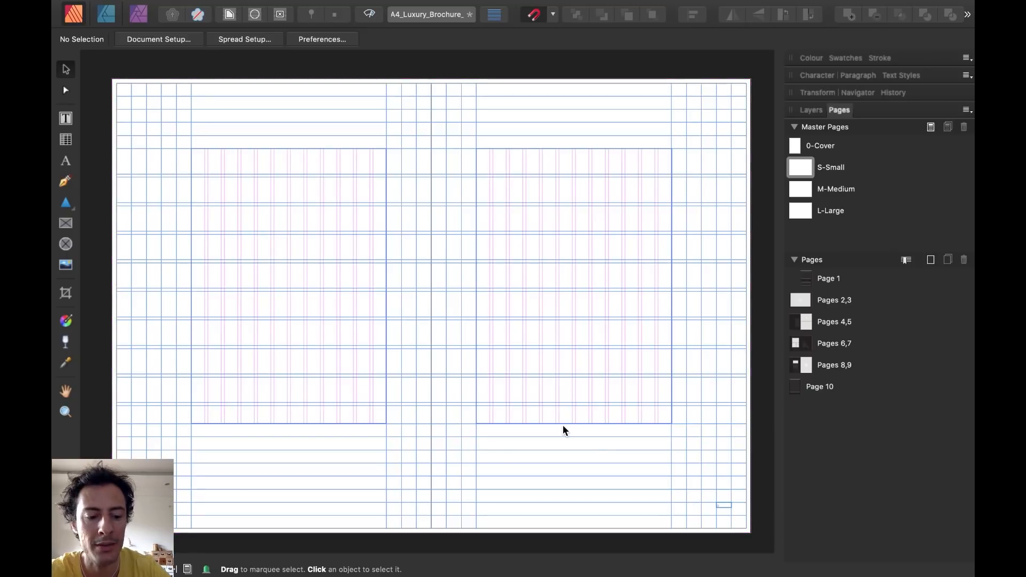
{"action": "key", "text": "super+semicolon"}
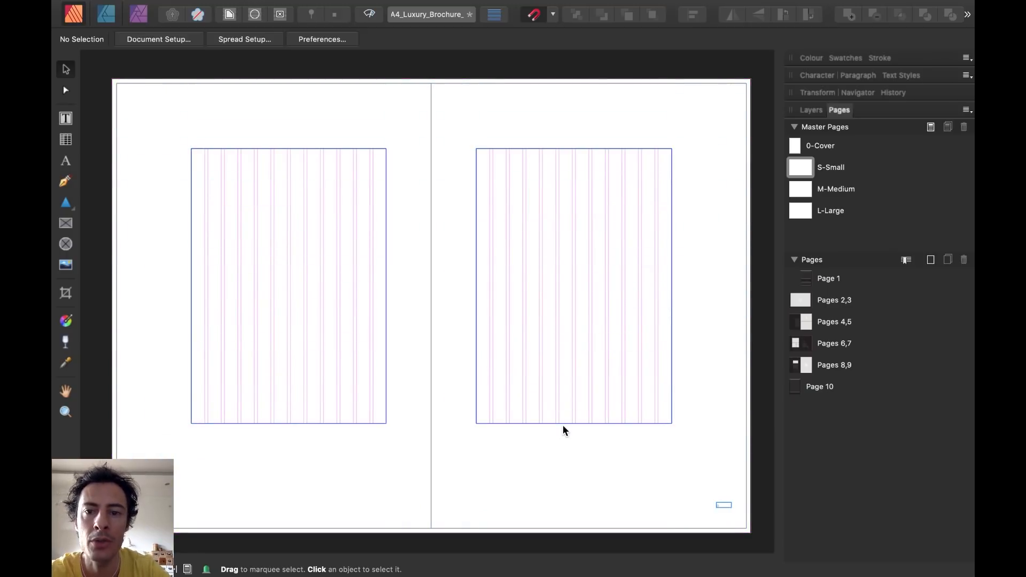
{"action": "key", "text": "super+semicolon"}
{"action": "key", "text": "super+semicolon"}
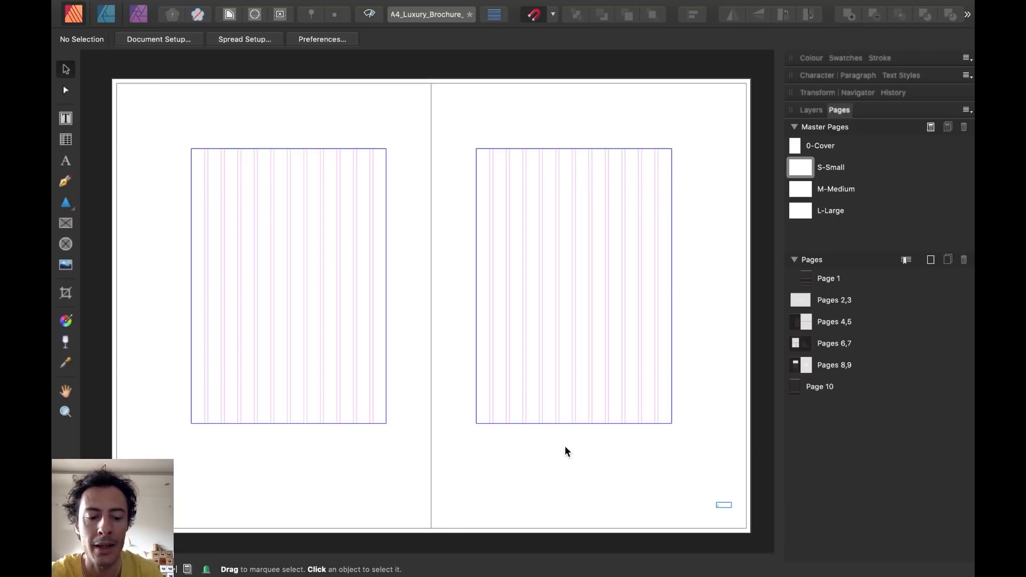
{"action": "key", "text": "super+semicolon"}
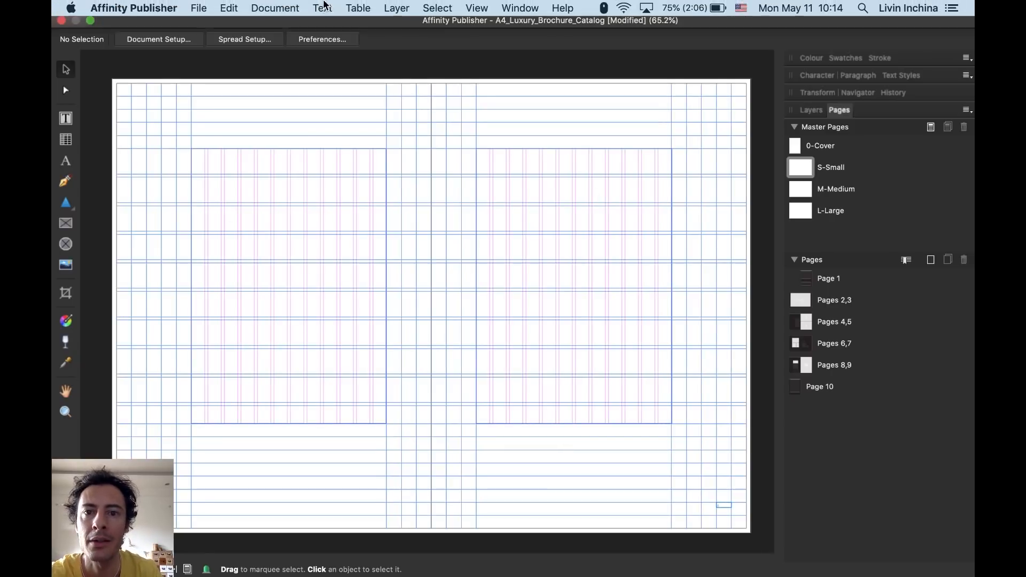
Step: Reopen the Guides Manager to review the guide positions of the S-Small master, and close it again
{"action": "left_click", "coordinate": [510, 8]}
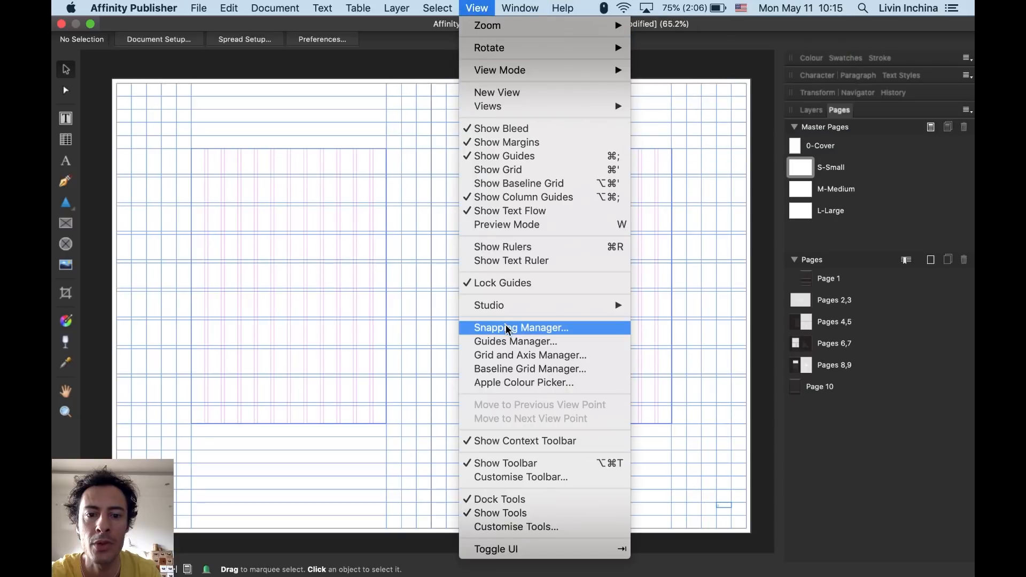
{"action": "left_click", "coordinate": [526, 342]}
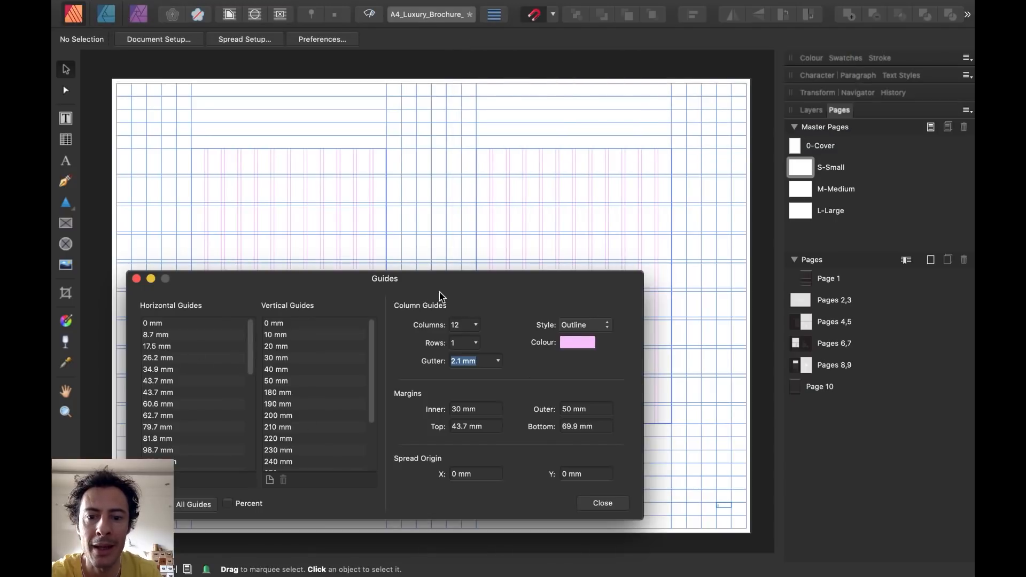
{"action": "left_click", "coordinate": [593, 499]}
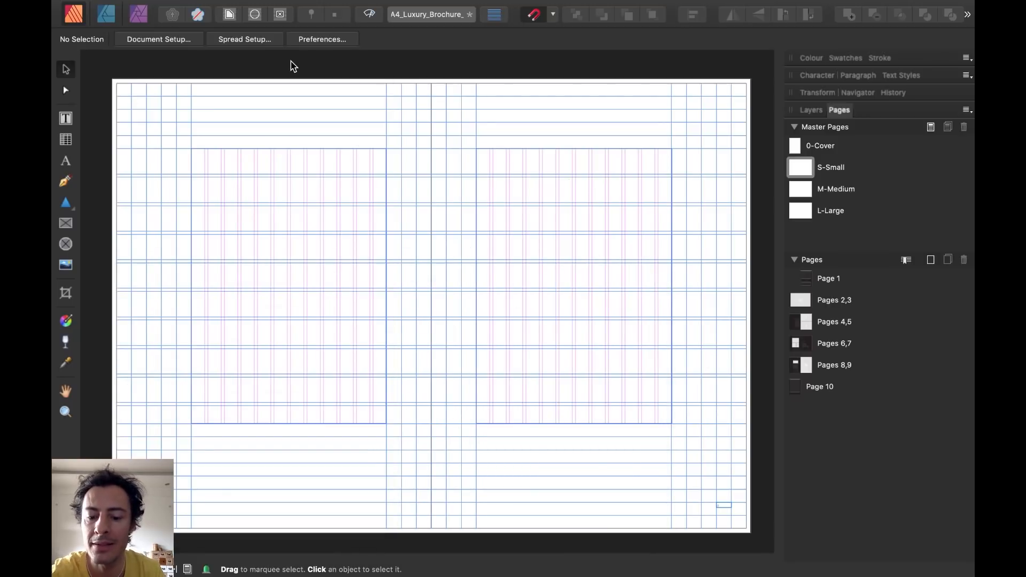
Step: Show the rulers, unlock the guides and try pulling a horizontal guide from the ruler onto the upper part of the left page
{"action": "key", "text": "super+r"}
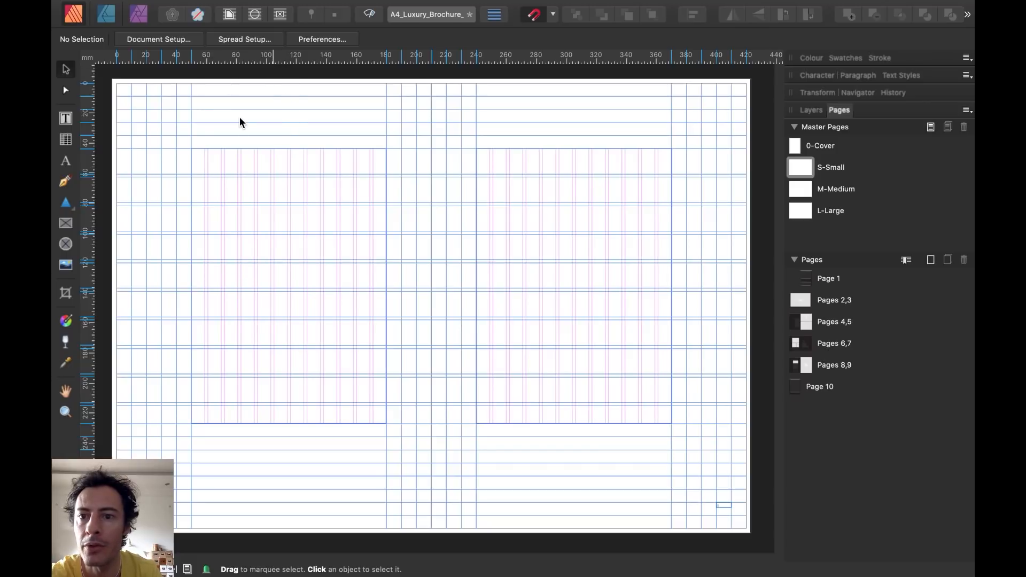
{"action": "mouse_move", "coordinate": [438, 5]}
{"action": "left_click", "coordinate": [482, 6]}
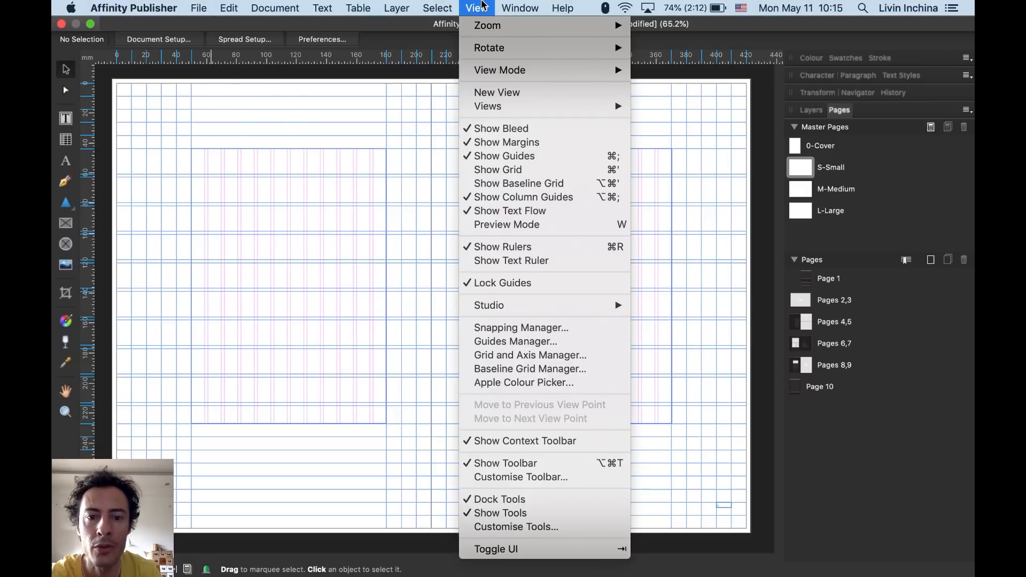
{"action": "left_click", "coordinate": [512, 284]}
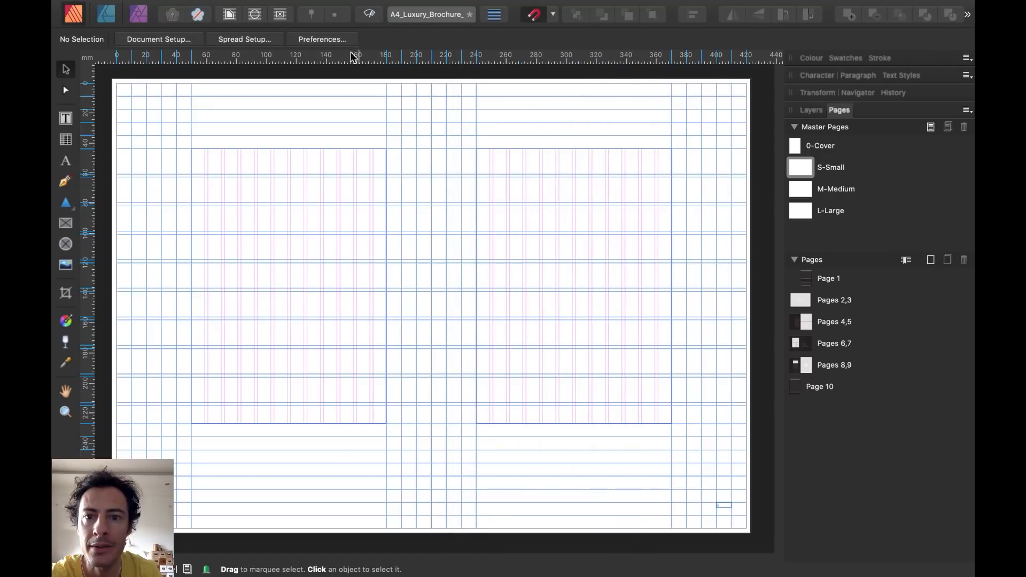
{"action": "left_click_drag", "start_coordinate": [351, 62], "coordinate": [349, 118]}
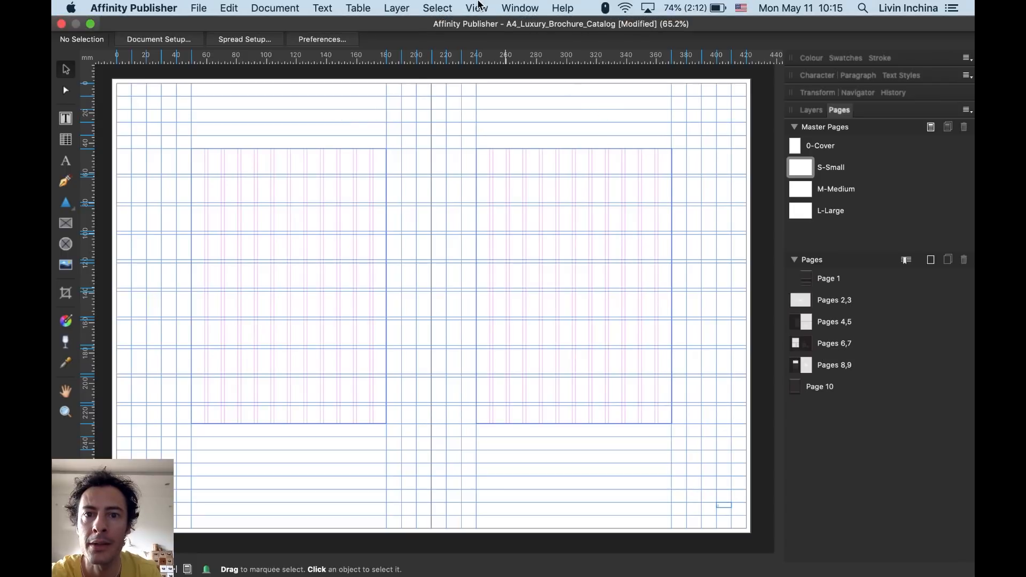
Step: Lock the guides again and hide the rulers
{"action": "left_click", "coordinate": [477, 8]}
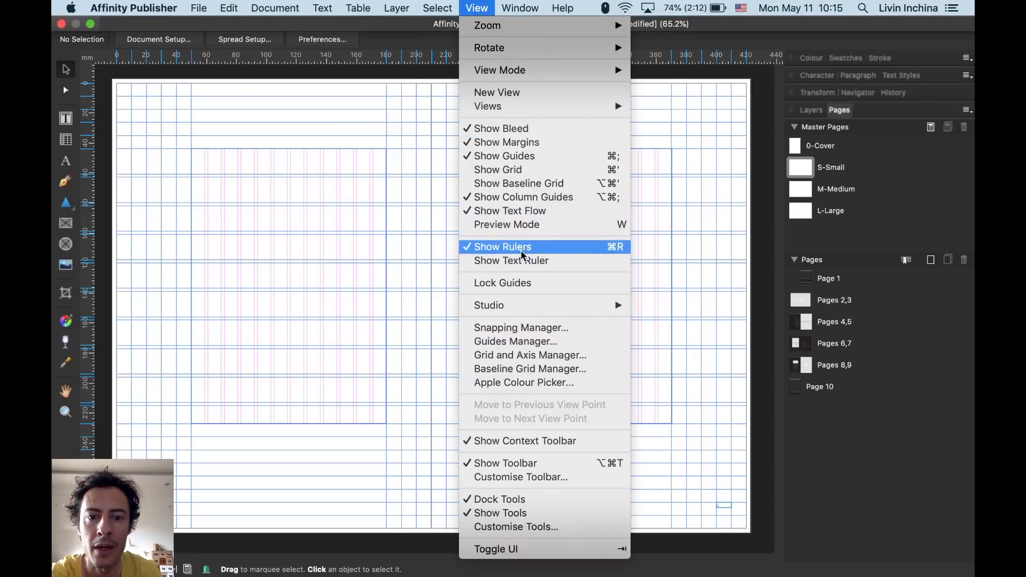
{"action": "left_click", "coordinate": [519, 285]}
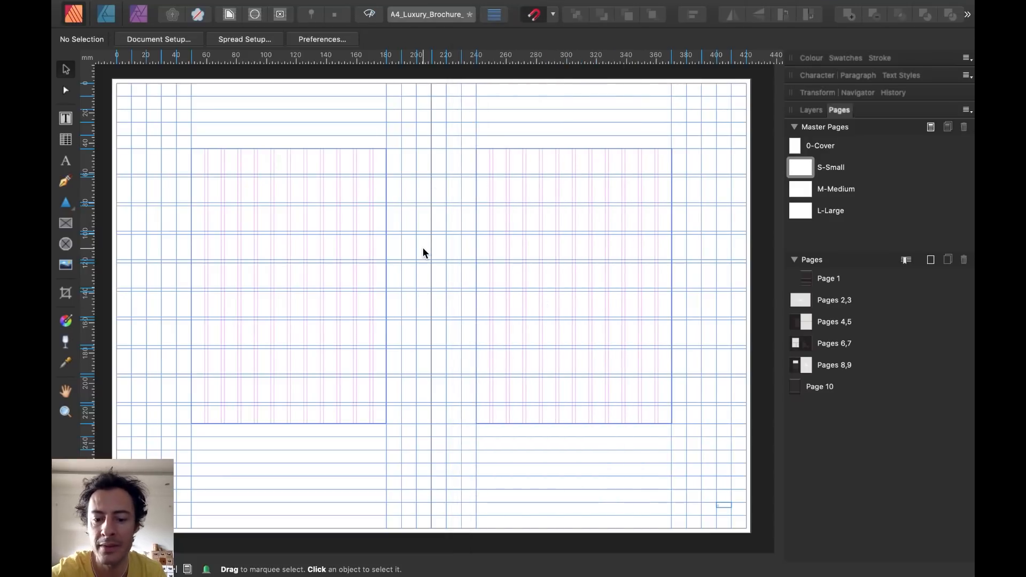
{"action": "key", "text": "super+r"}
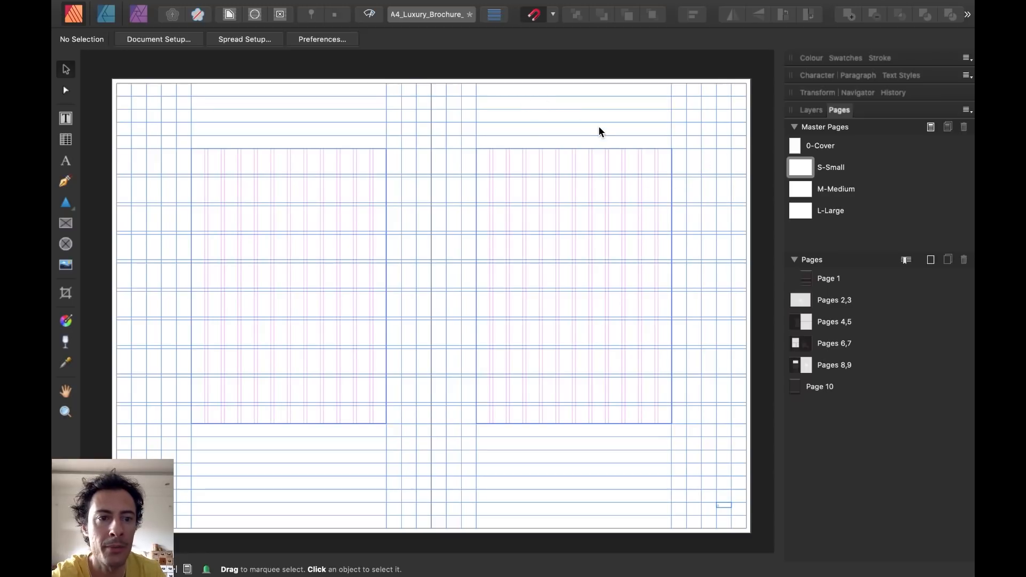
Step: Draw four picture frames inside the S-Small right page's margins: one full-width above, a tall one lower right, and two small stacked ones lower left
{"action": "double_click", "coordinate": [834, 168]}
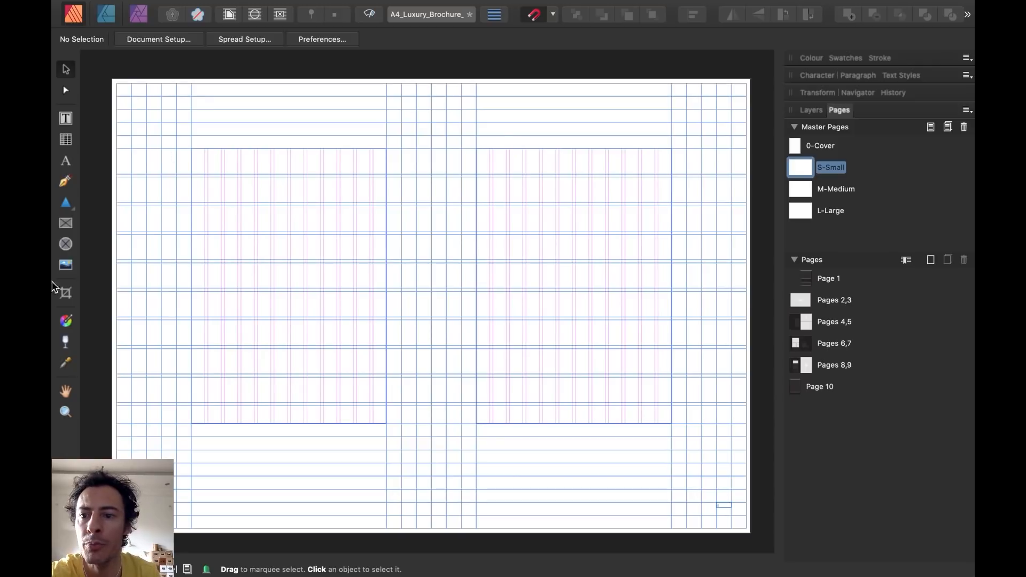
{"action": "left_click", "coordinate": [65, 223]}
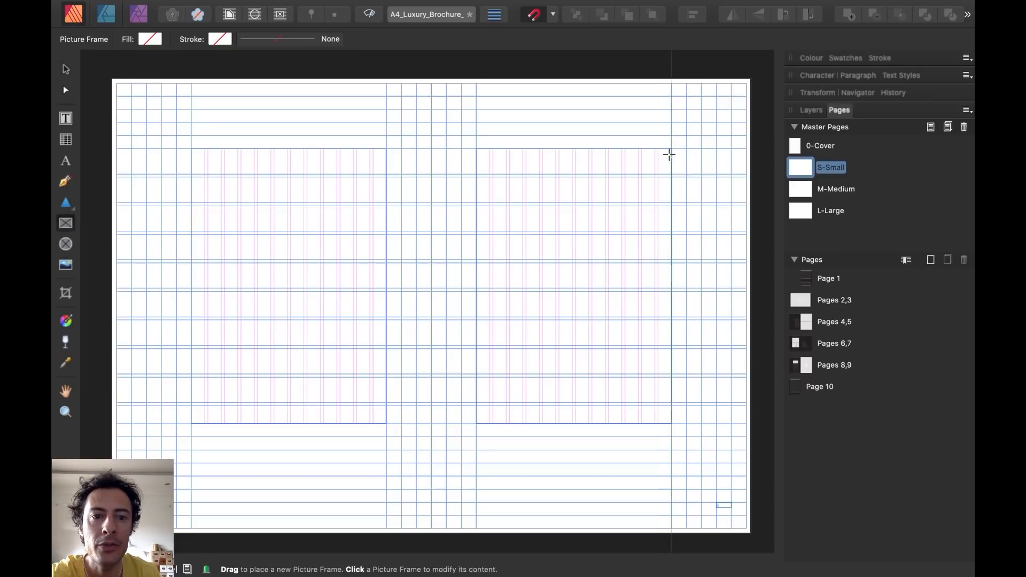
{"action": "left_click_drag", "start_coordinate": [670, 150], "coordinate": [472, 288]}
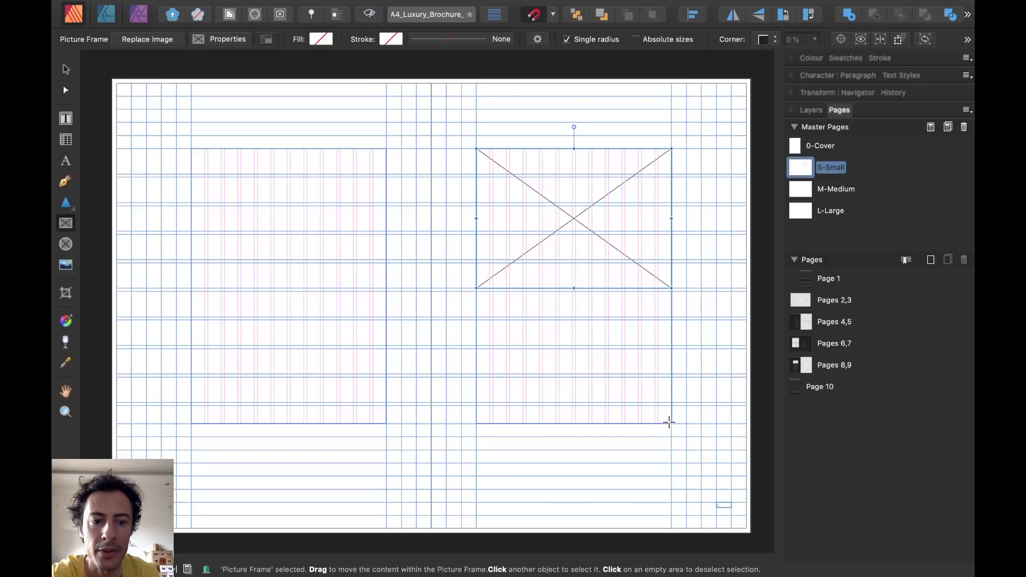
{"action": "left_click_drag", "start_coordinate": [670, 423], "coordinate": [559, 291]}
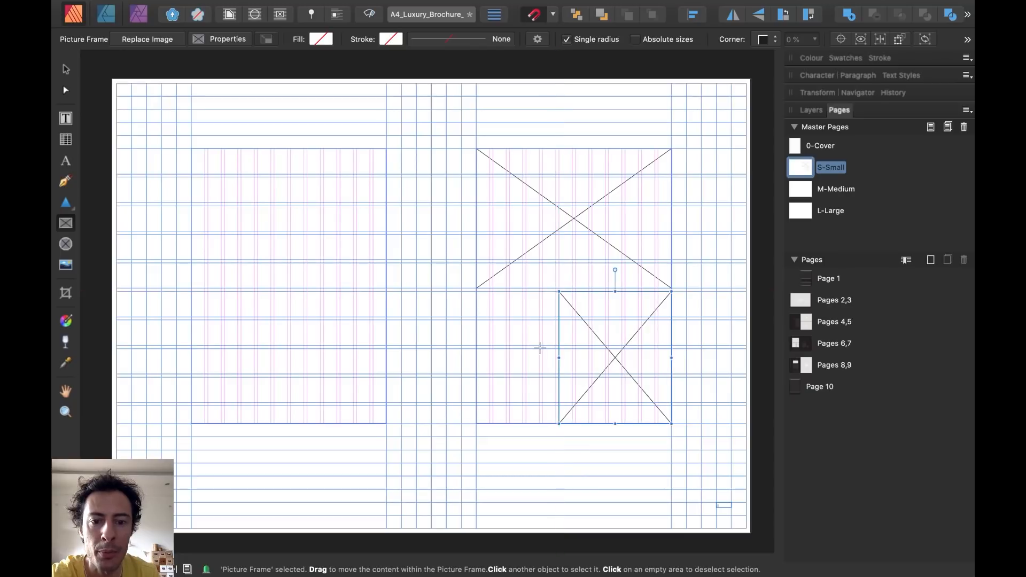
{"action": "left_click_drag", "start_coordinate": [476, 424], "coordinate": [556, 349]}
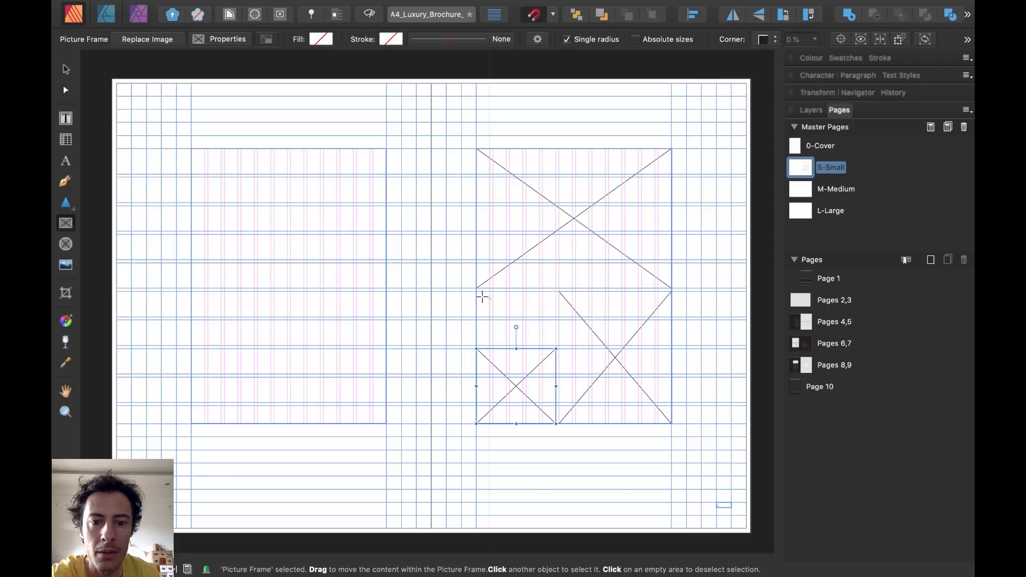
{"action": "left_click_drag", "start_coordinate": [476, 292], "coordinate": [556, 345]}
Step: Examine the Frame Properties scaling options of the large upper picture frame and deselect it
{"action": "left_click", "coordinate": [63, 78]}
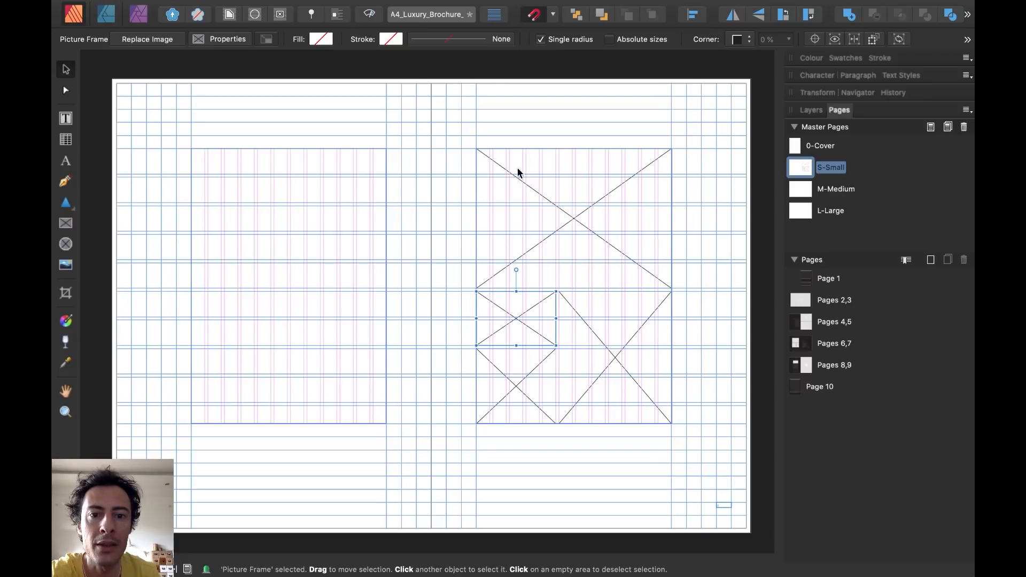
{"action": "left_click", "coordinate": [562, 218]}
{"action": "right_click", "coordinate": [582, 166]}
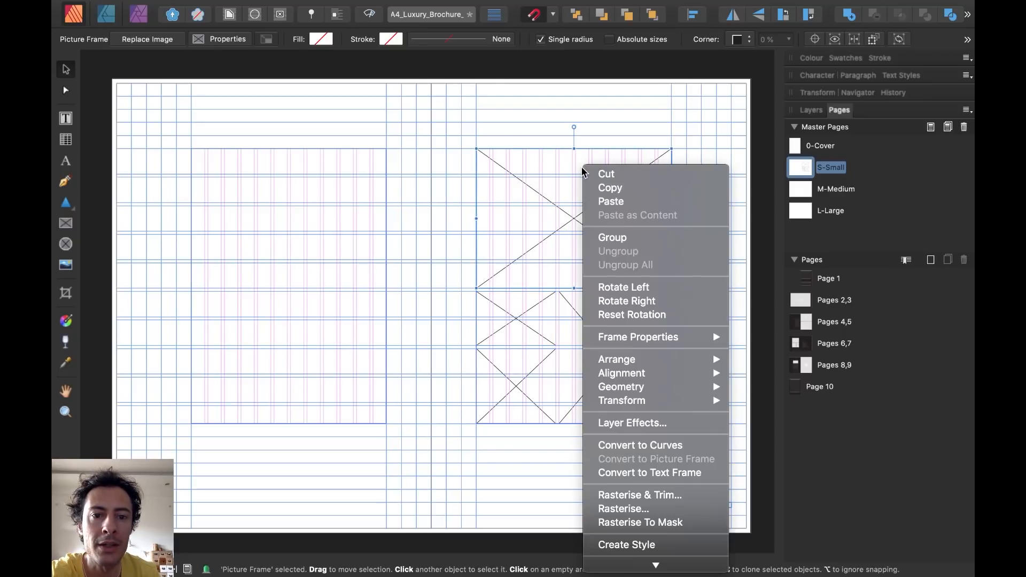
{"action": "mouse_move", "coordinate": [666, 337]}
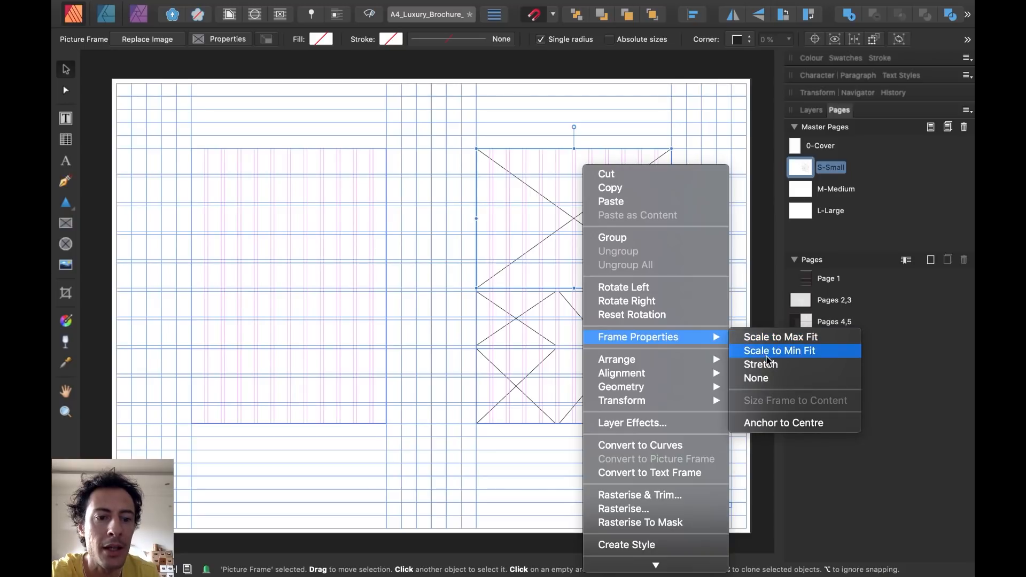
{"action": "left_click", "coordinate": [681, 133]}
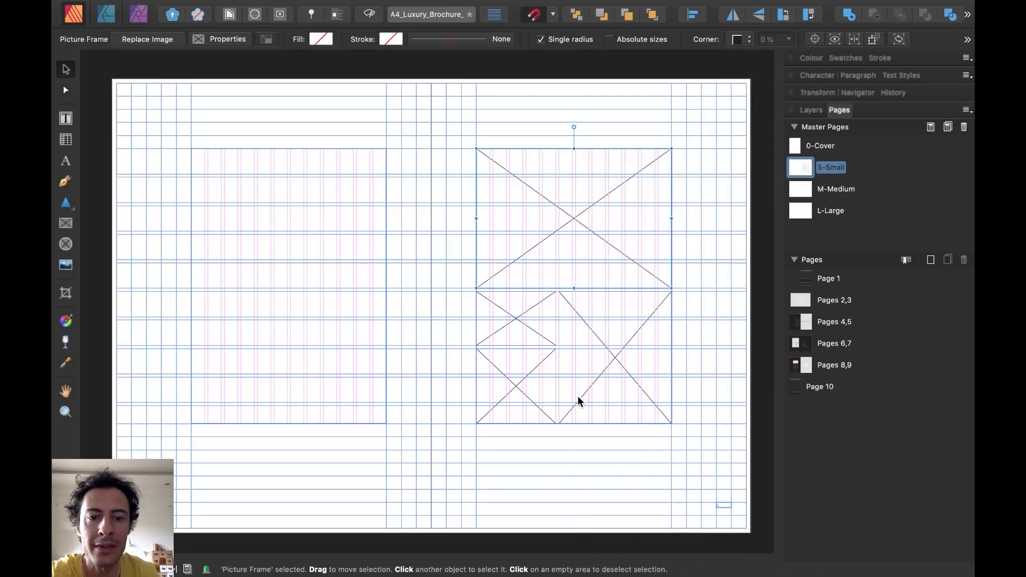
{"action": "left_click", "coordinate": [458, 316]}
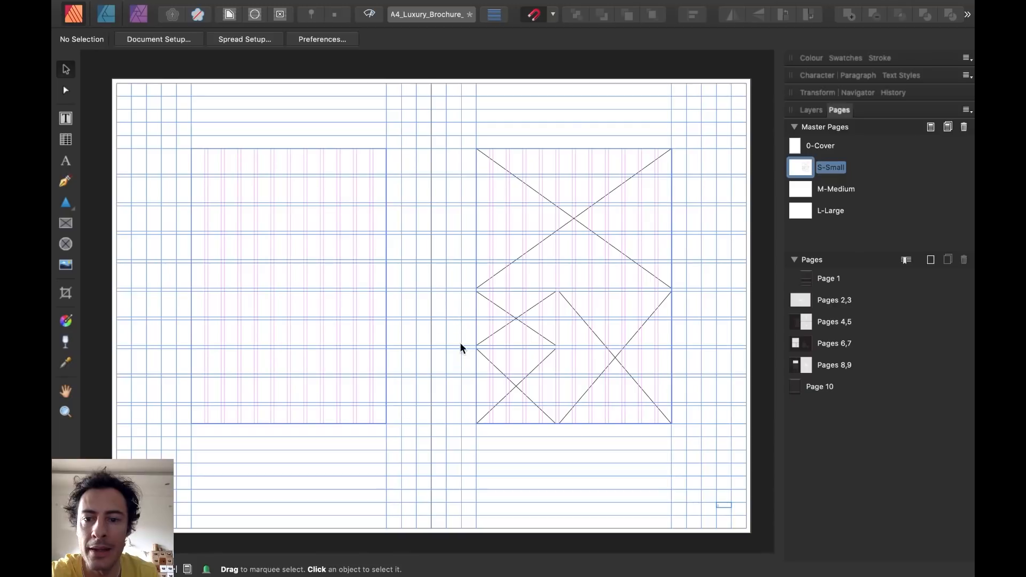
Step: Draw a five-column-wide text frame in the lower right of the left page's margins and place a copy beside it, leaving a one-column gap
{"action": "left_click", "coordinate": [66, 118]}
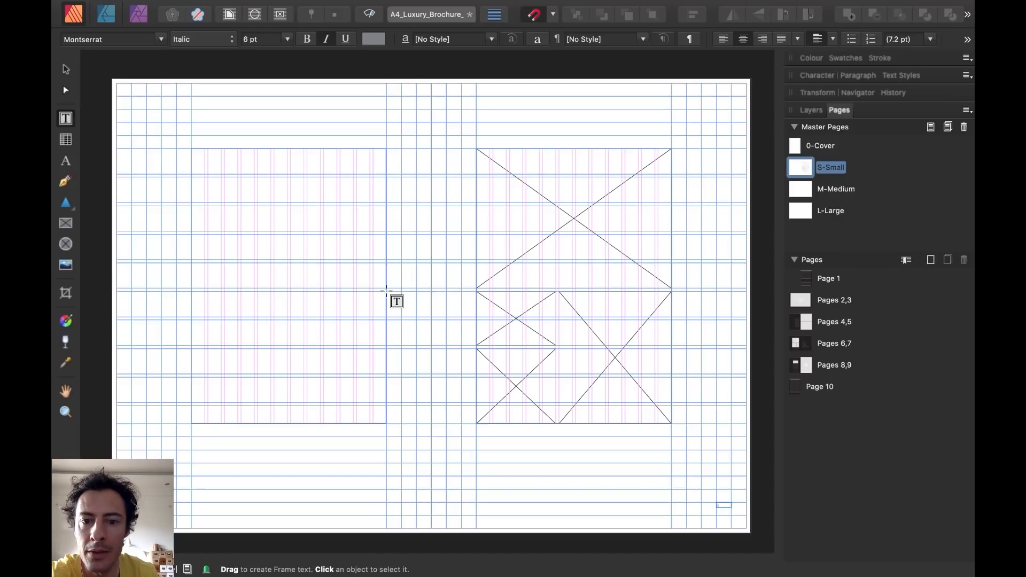
{"action": "left_click_drag", "start_coordinate": [386, 291], "coordinate": [300, 420]}
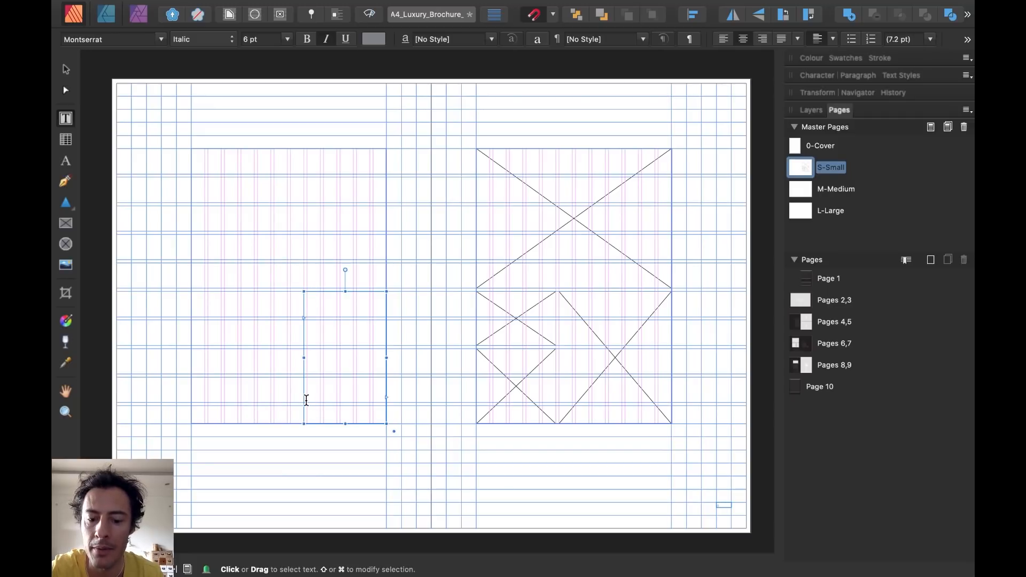
{"action": "key", "text": "Escape"}
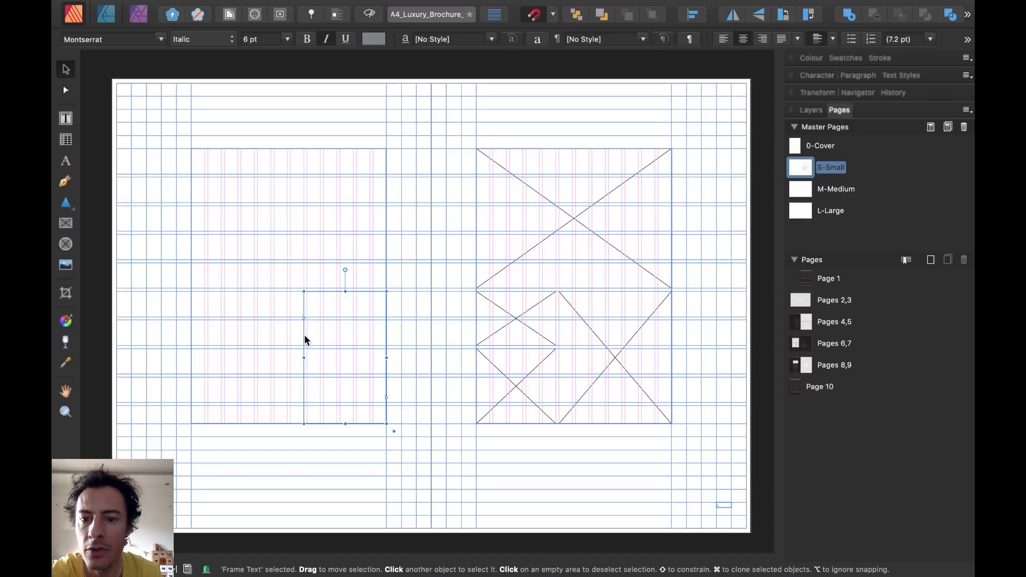
{"action": "left_click_drag", "start_coordinate": [305, 336], "coordinate": [284, 332]}
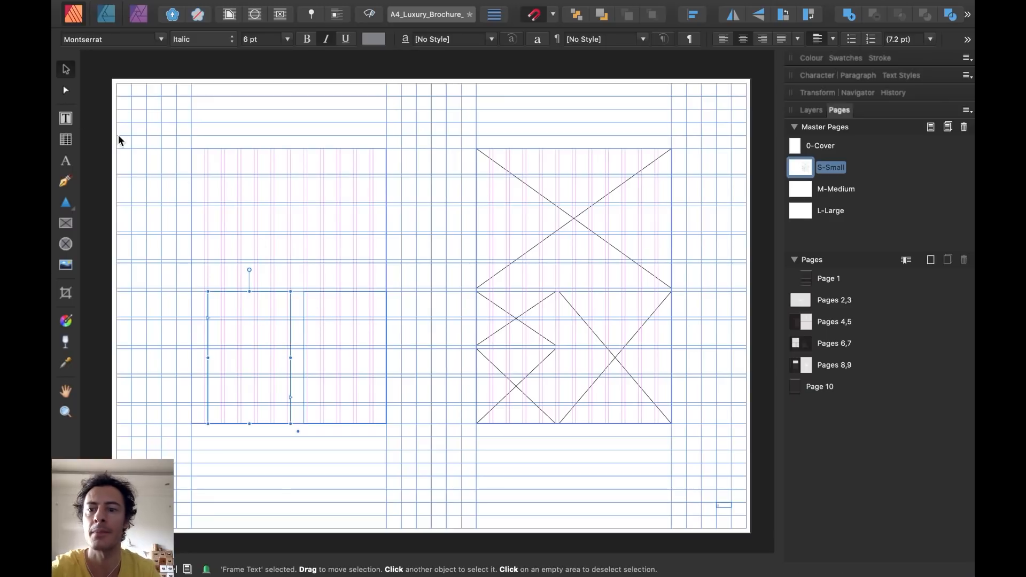
Step: Activate the Frame Text tool and display the baseline grid, examining it closely on the left page above the text frames
{"action": "left_click", "coordinate": [66, 118]}
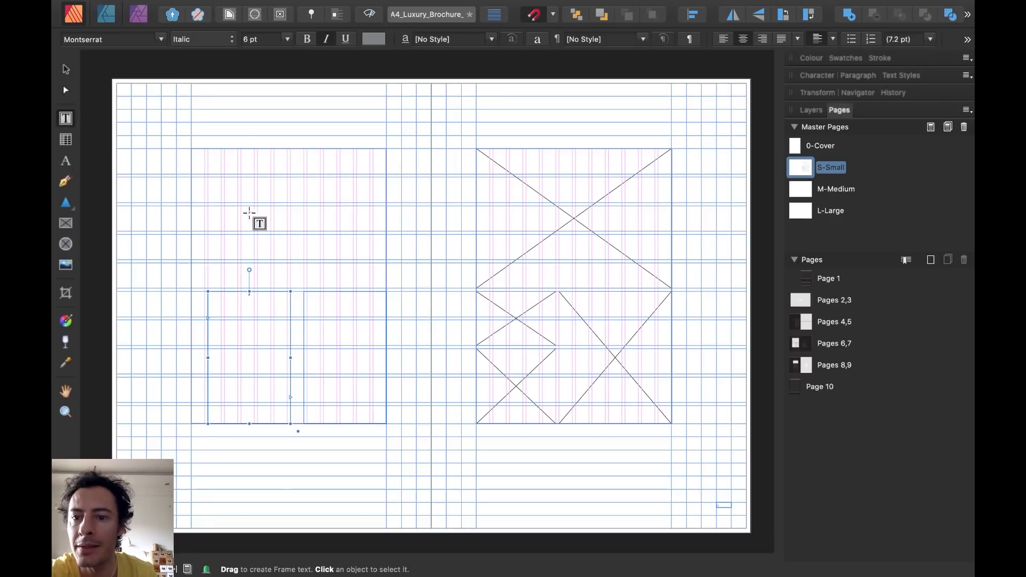
{"action": "scroll", "coordinate": [203, 236], "scroll_direction": "up", "scroll_amount": 2}
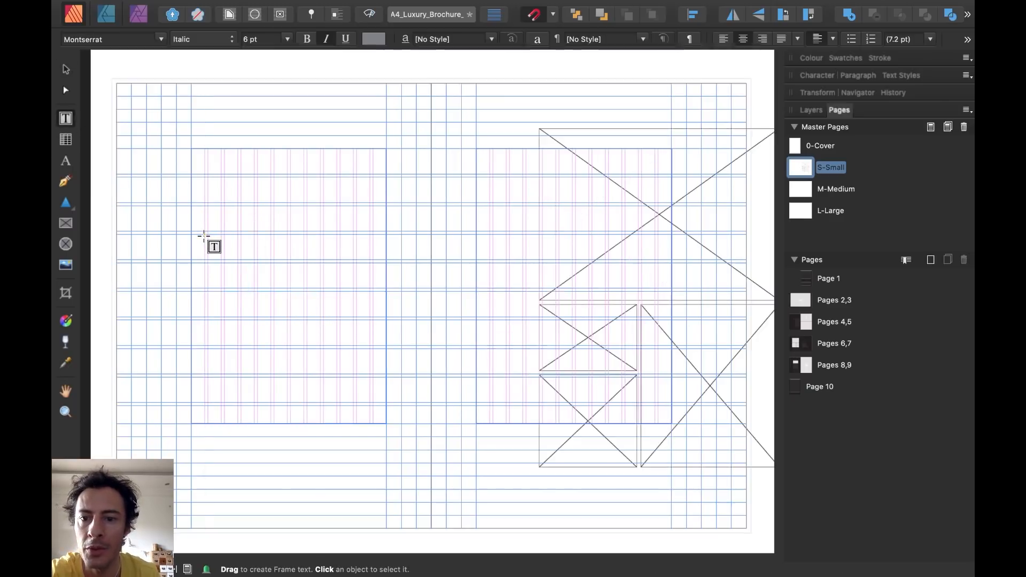
{"action": "scroll", "coordinate": [204, 236], "scroll_direction": "up", "scroll_amount": 2}
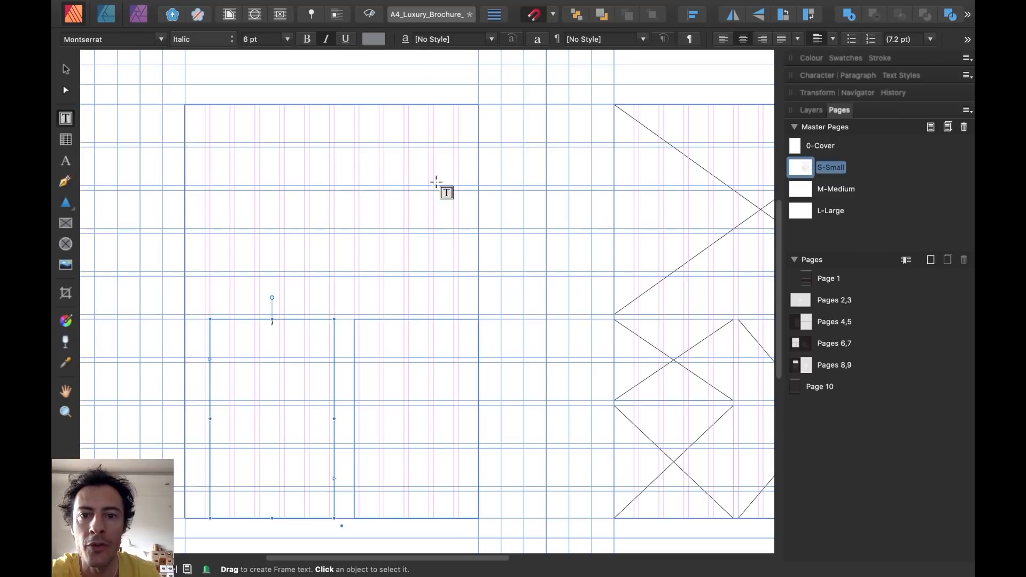
{"action": "left_click", "coordinate": [470, 8]}
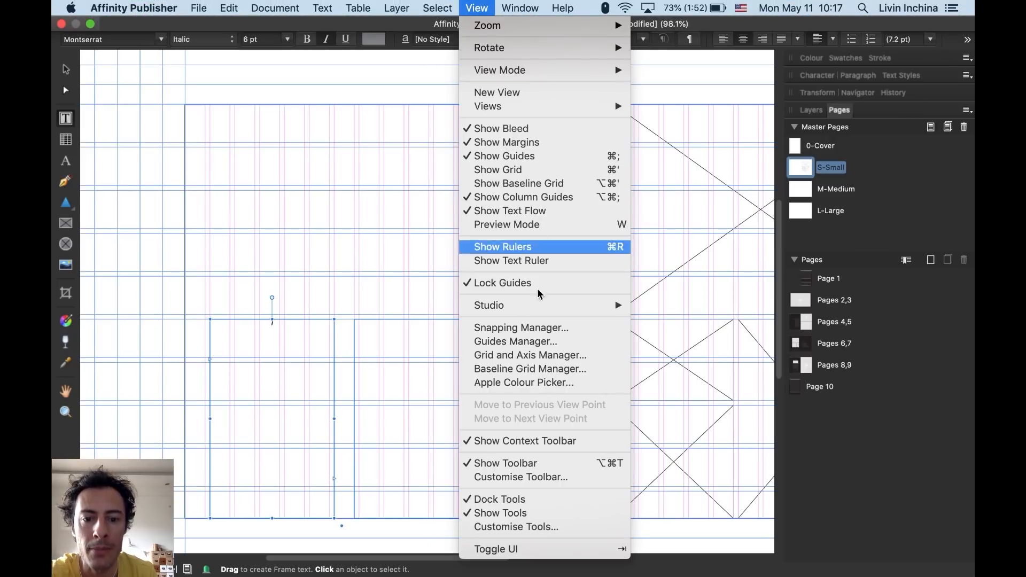
{"action": "left_click", "coordinate": [527, 186]}
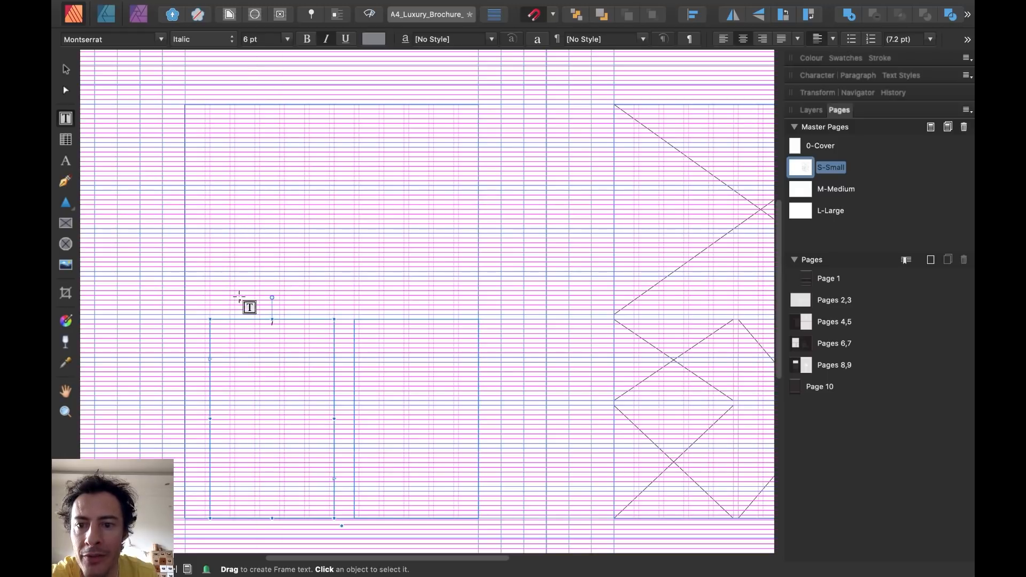
{"action": "scroll", "coordinate": [213, 321], "scroll_direction": "up", "scroll_amount": 3}
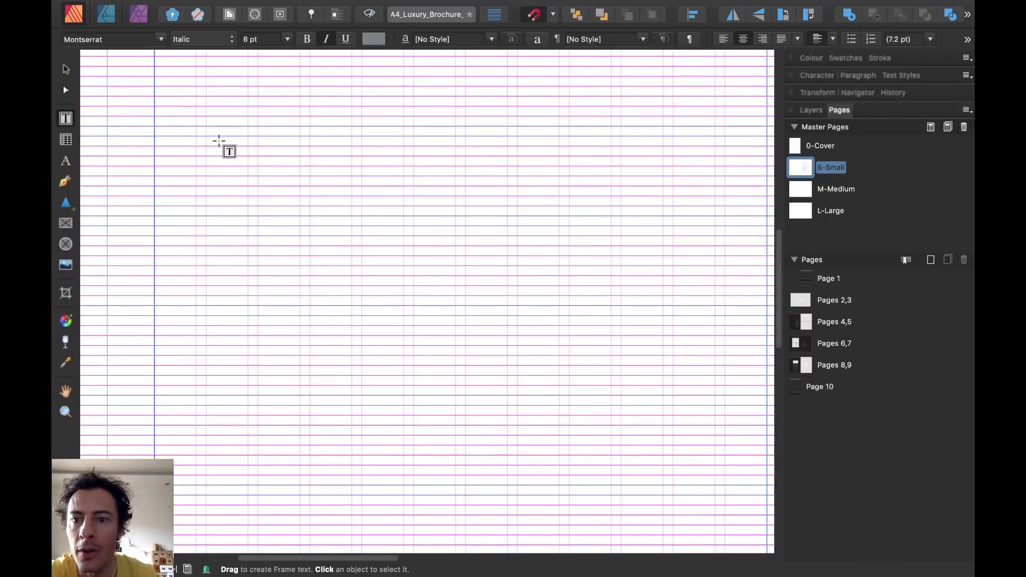
{"action": "scroll", "coordinate": [235, 187], "scroll_direction": "up", "scroll_amount": 3}
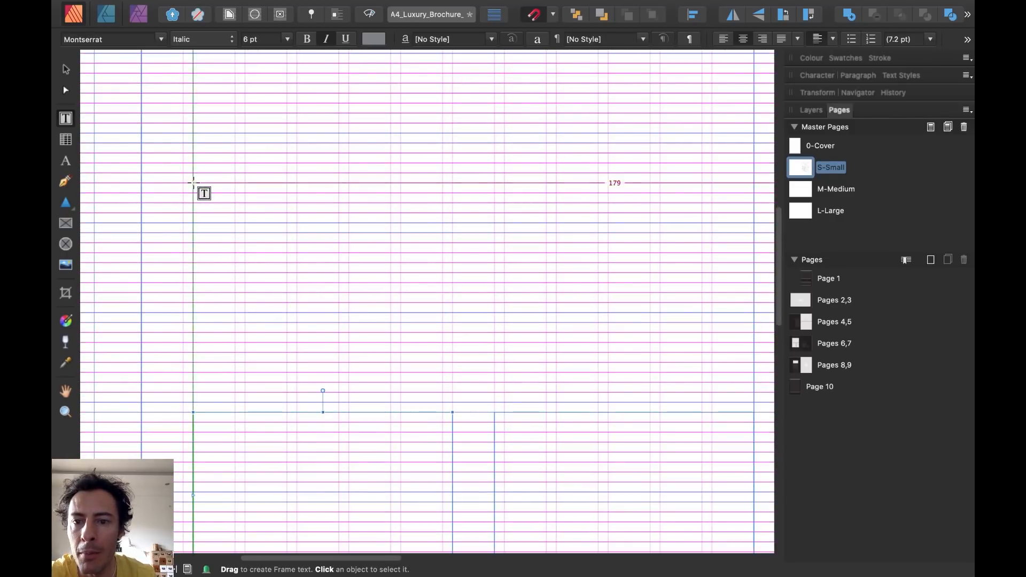
Step: Draw a full-width text frame three baseline rows high above the left page's two text columns, and stack a copy directly beneath it
{"action": "left_click_drag", "start_coordinate": [193, 183], "coordinate": [724, 230]}
{"action": "key", "text": "Escape"}
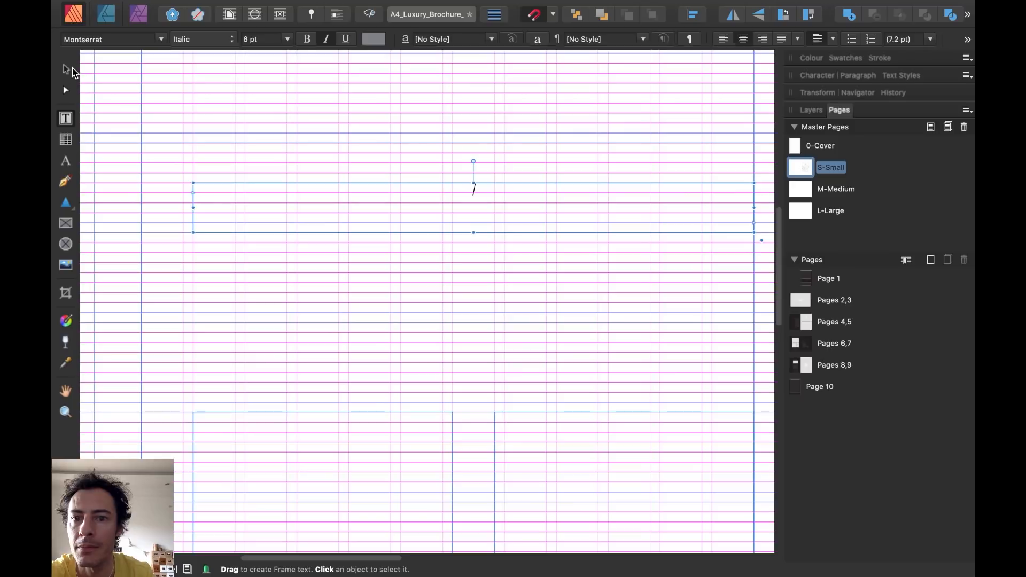
{"action": "mouse_move", "coordinate": [473, 233]}
{"action": "left_mouse_down"}
{"action": "mouse_move", "coordinate": [473, 213]}
{"action": "mouse_move", "coordinate": [477, 243]}
{"action": "mouse_move", "coordinate": [478, 221]}
{"action": "mouse_move", "coordinate": [480, 230]}
{"action": "left_mouse_up"}
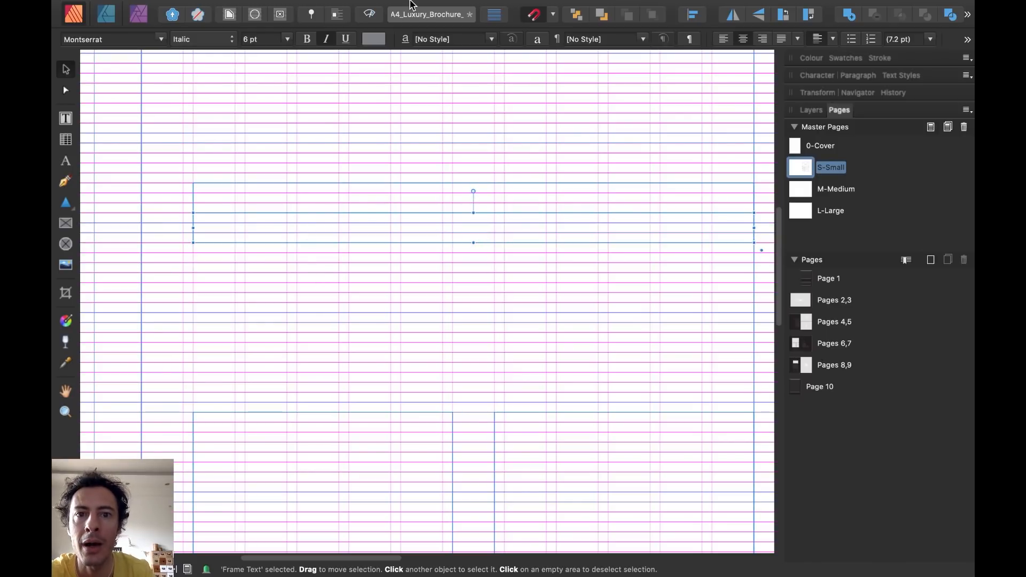
Step: Hide the baseline grid and deselect the stacked text frame
{"action": "mouse_move", "coordinate": [522, 8]}
{"action": "left_click", "coordinate": [477, 8]}
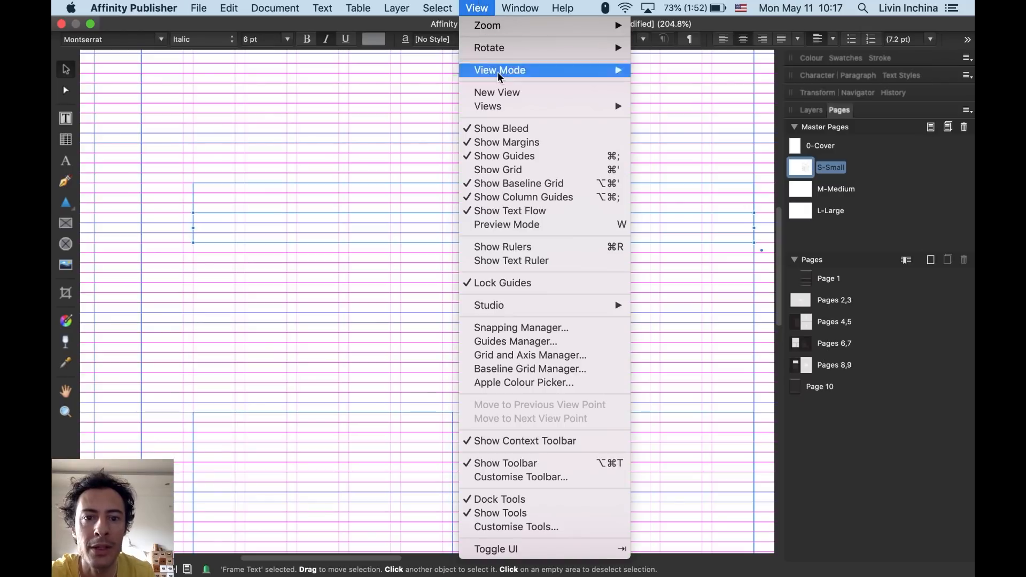
{"action": "left_click", "coordinate": [612, 184]}
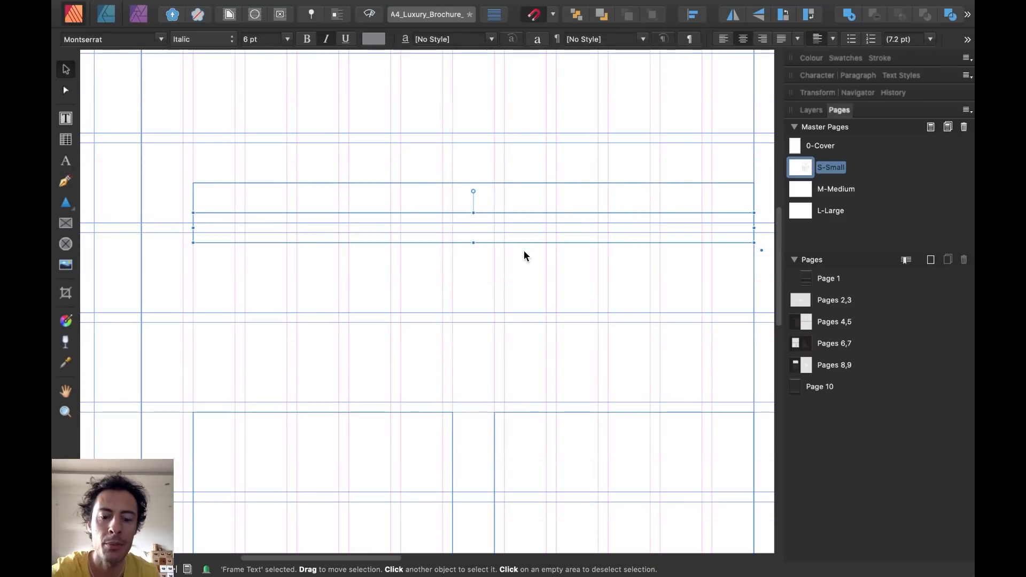
{"action": "scroll", "coordinate": [524, 250], "scroll_direction": "down", "scroll_amount": 4}
{"action": "scroll", "coordinate": [524, 250], "scroll_direction": "down", "scroll_amount": 4}
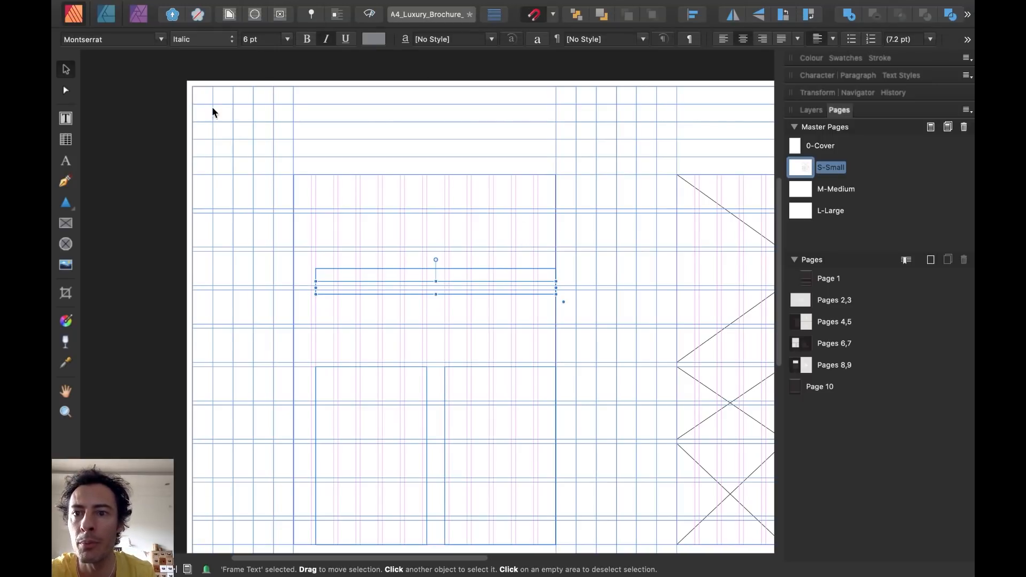
{"action": "left_click", "coordinate": [92, 74]}
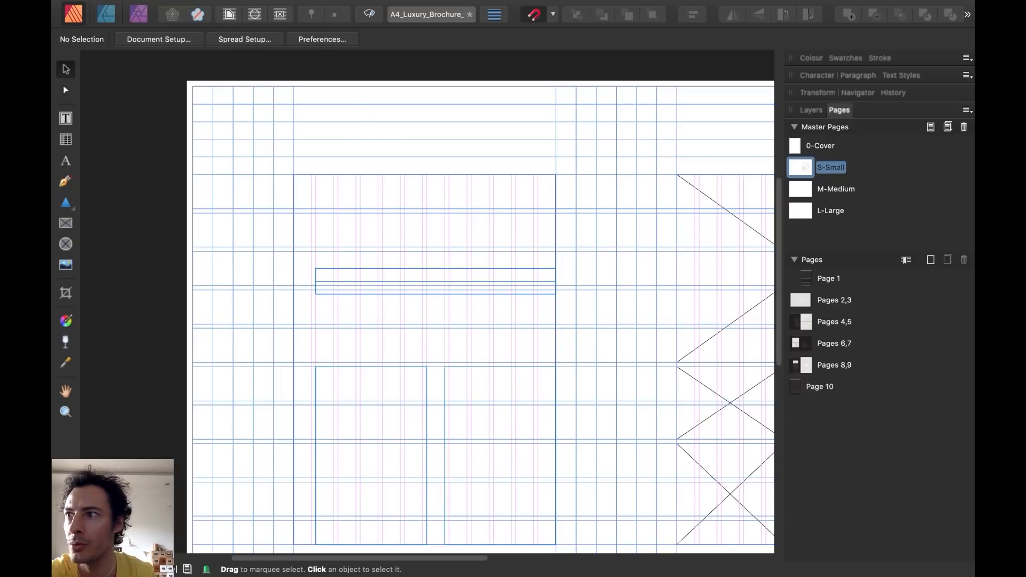
Step: Examine the keyboard shortcuts assigned to the Publisher View commands in the preferences, including Show Baseline Grid, and close them
{"action": "left_click_drag", "start_coordinate": [868, 575], "coordinate": [667, 122]}
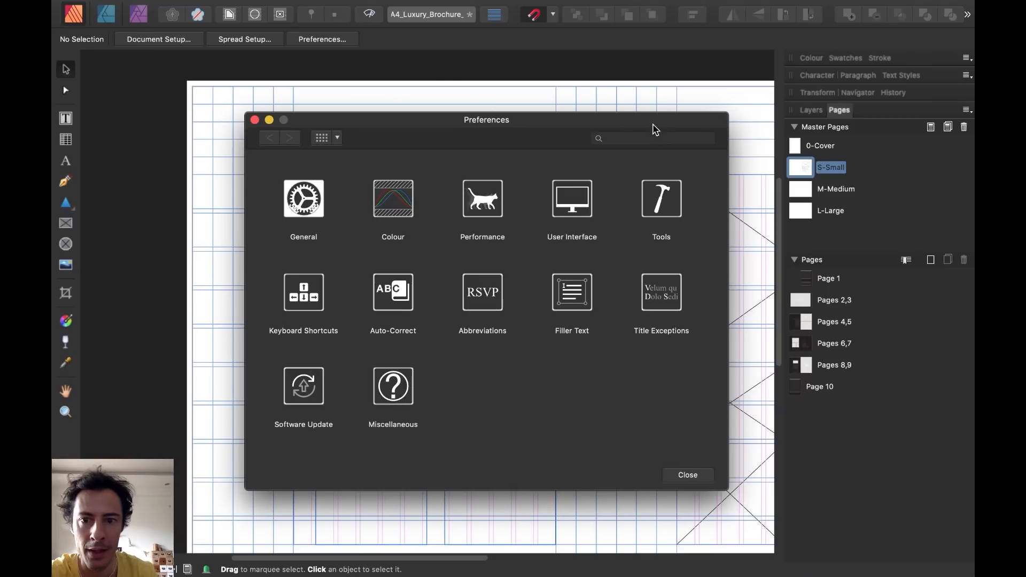
{"action": "left_click", "coordinate": [304, 295]}
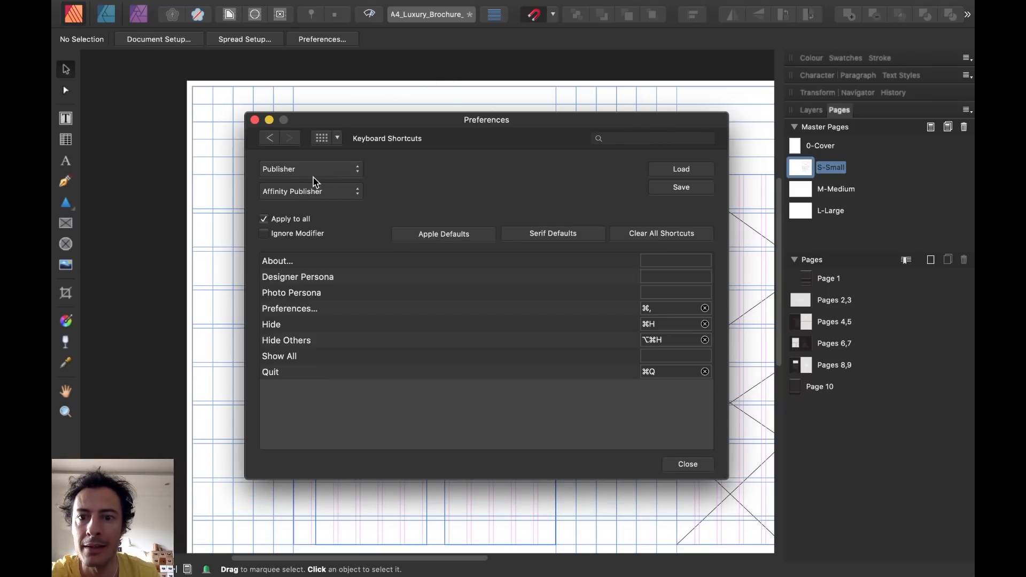
{"action": "left_click", "coordinate": [345, 173]}
{"action": "left_click", "coordinate": [391, 178]}
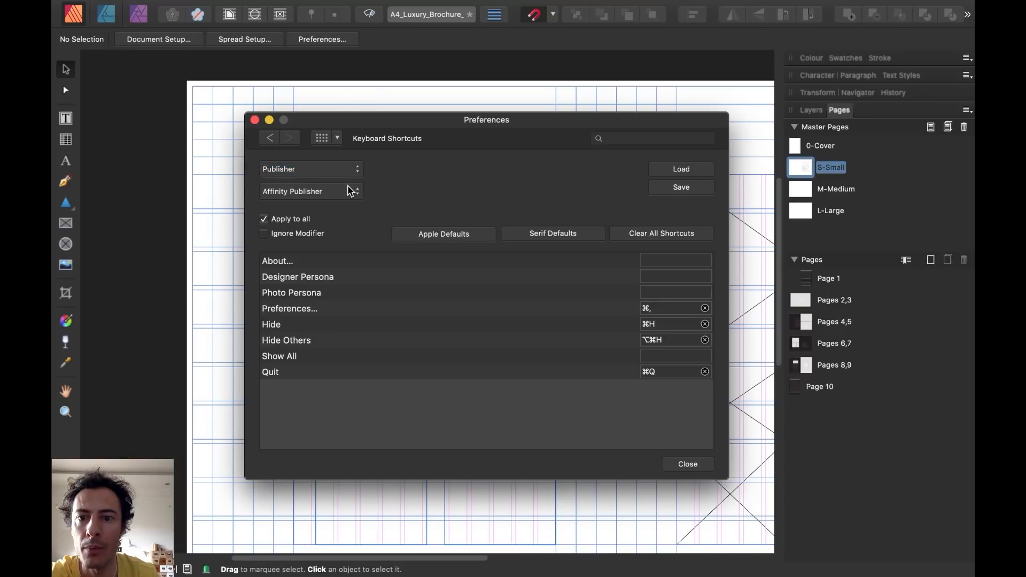
{"action": "left_click", "coordinate": [344, 191]}
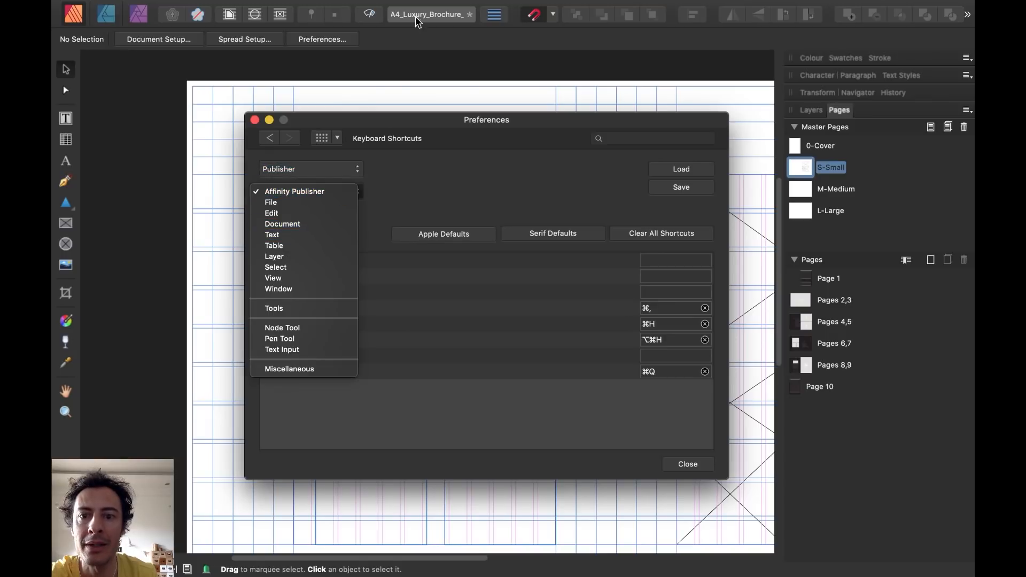
{"action": "left_click", "coordinate": [289, 279]}
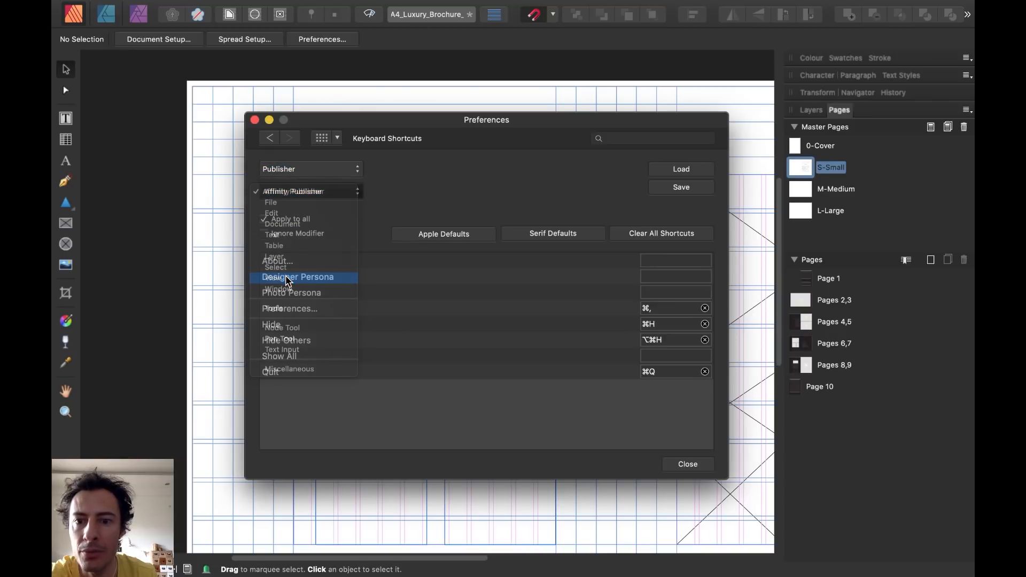
{"action": "scroll", "coordinate": [302, 389], "scroll_direction": "down", "scroll_amount": 5}
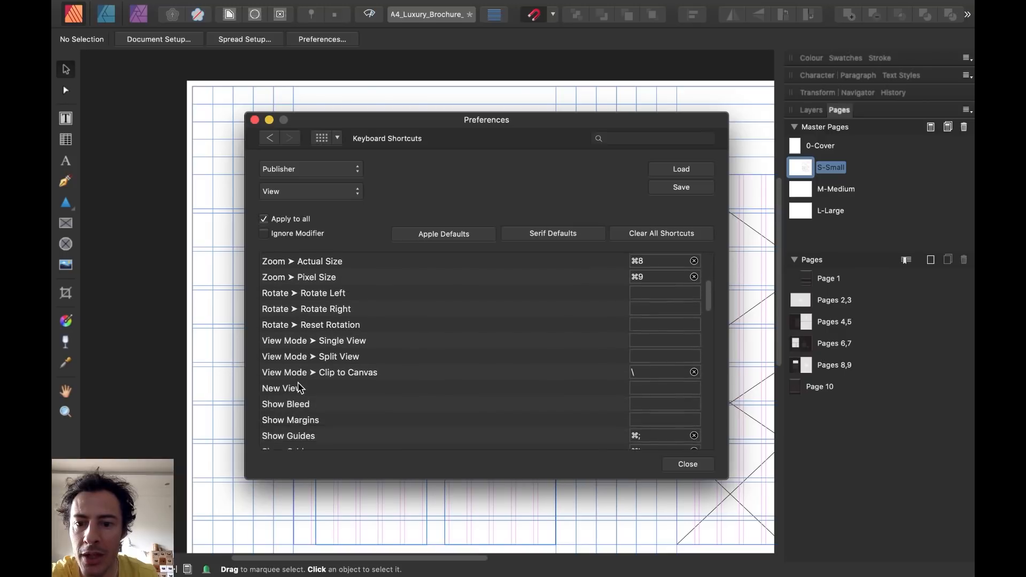
{"action": "scroll", "coordinate": [300, 387], "scroll_direction": "down", "scroll_amount": 6}
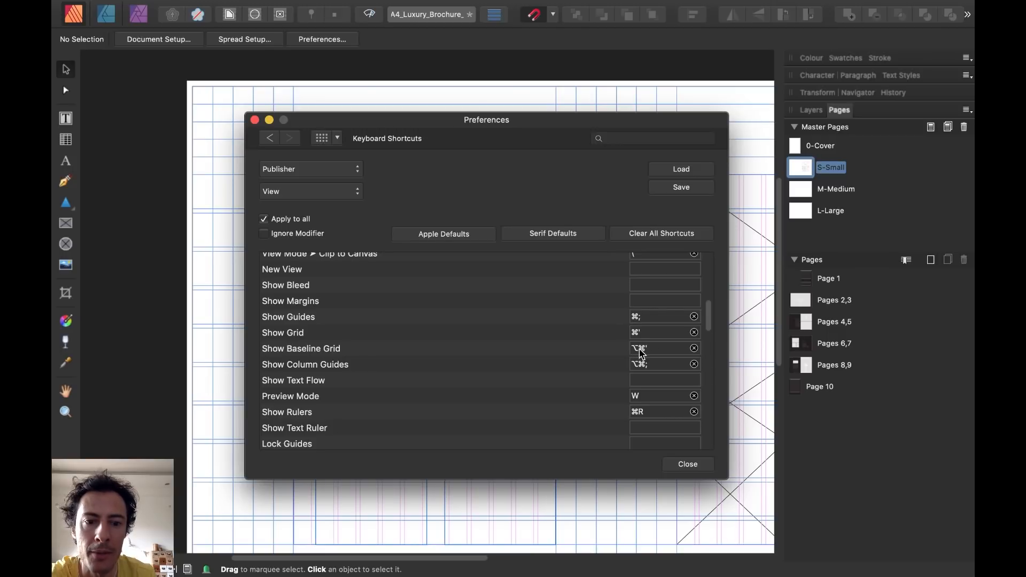
{"action": "left_click", "coordinate": [677, 467]}
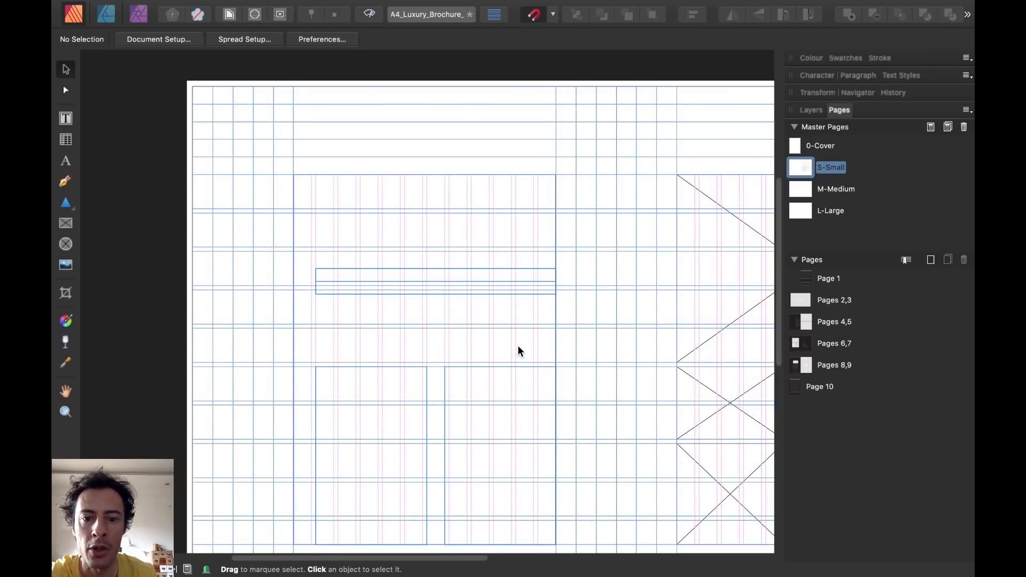
Step: Name the right page's large upper picture frame "image 1" and the tall lower-right picture frame "image 2"
{"action": "scroll", "coordinate": [518, 345], "scroll_direction": "down", "scroll_amount": 3}
{"action": "scroll", "coordinate": [518, 345], "scroll_direction": "right", "scroll_amount": 5}
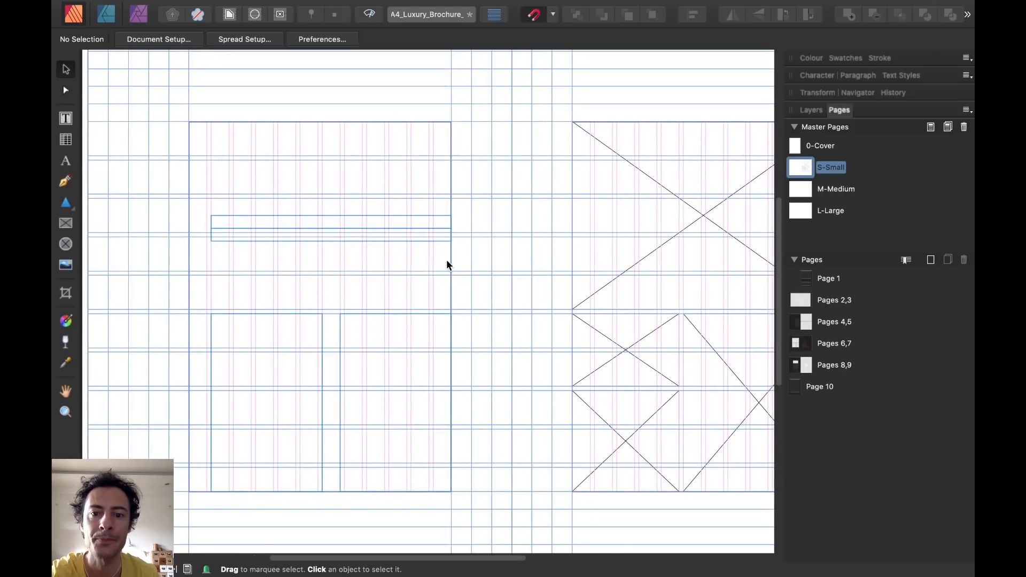
{"action": "scroll", "coordinate": [445, 247], "scroll_direction": "right", "scroll_amount": 3}
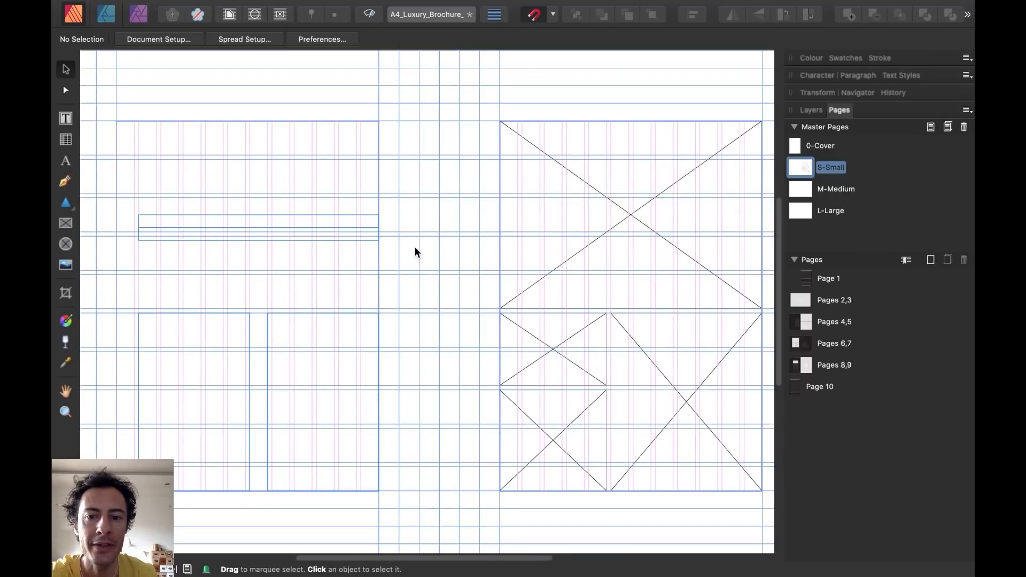
{"action": "left_click", "coordinate": [811, 110]}
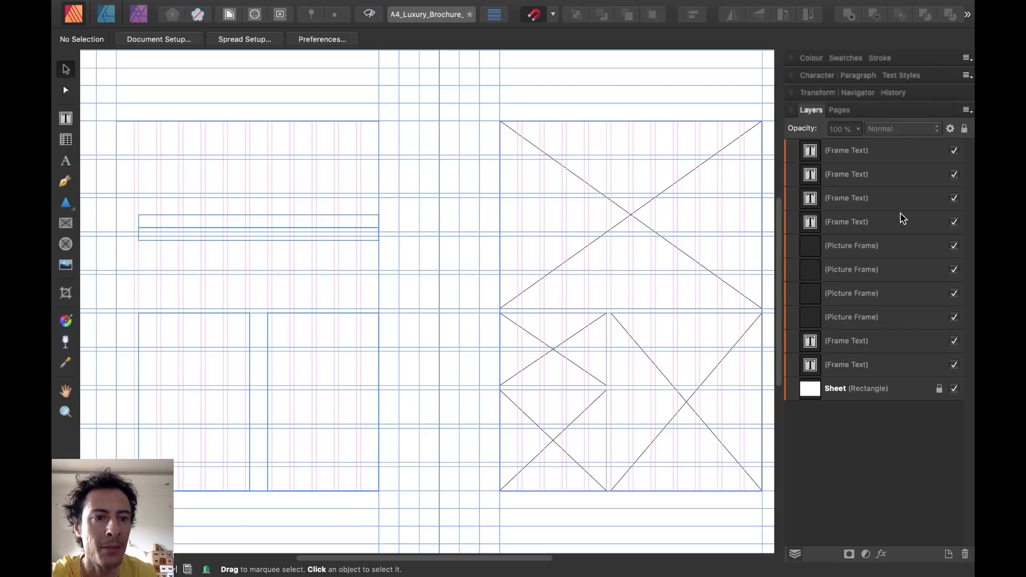
{"action": "left_click", "coordinate": [587, 181]}
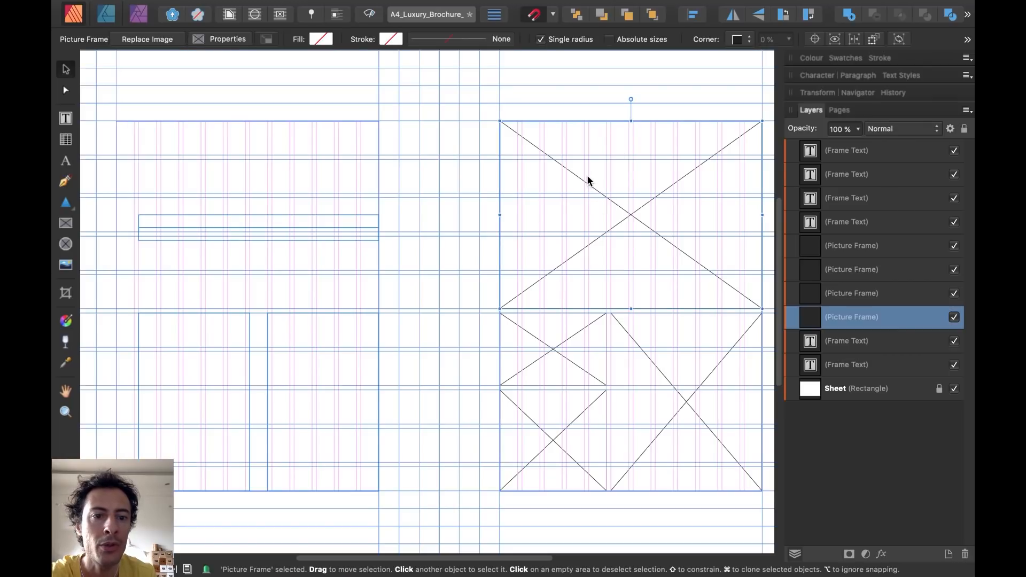
{"action": "double_click", "coordinate": [838, 318]}
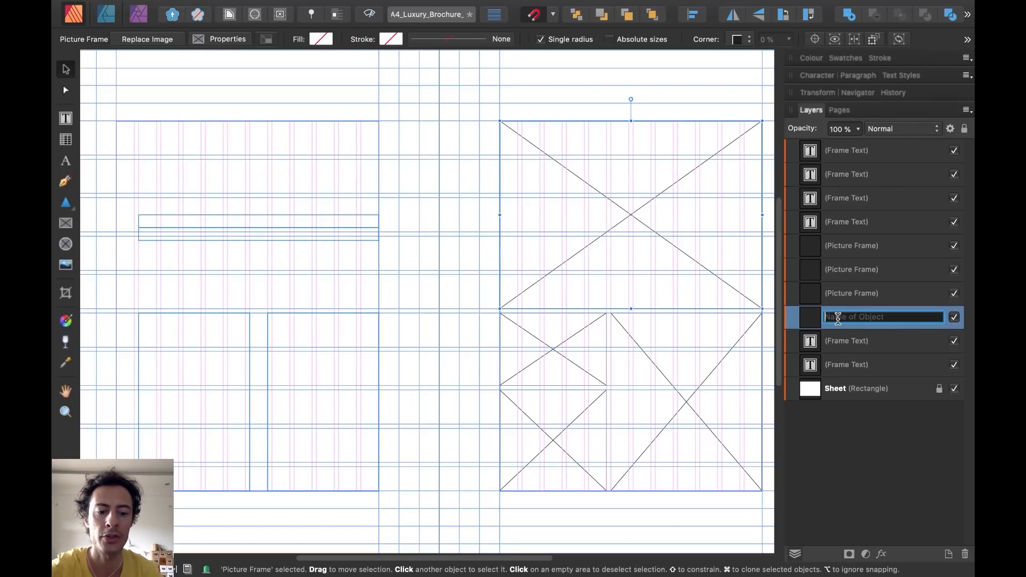
{"action": "type", "text": "image 1"}
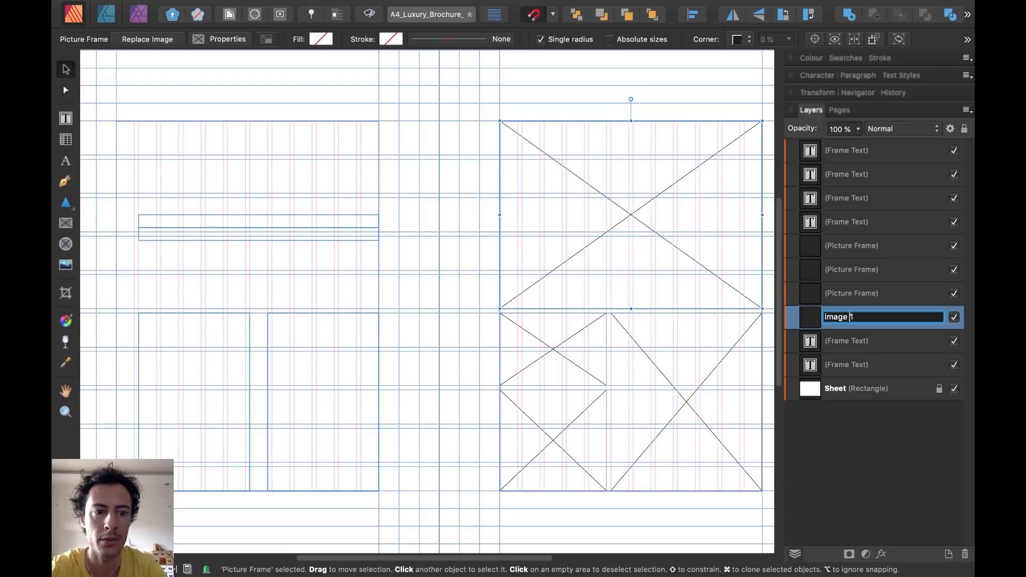
{"action": "key", "text": "alt+shift+Left"}
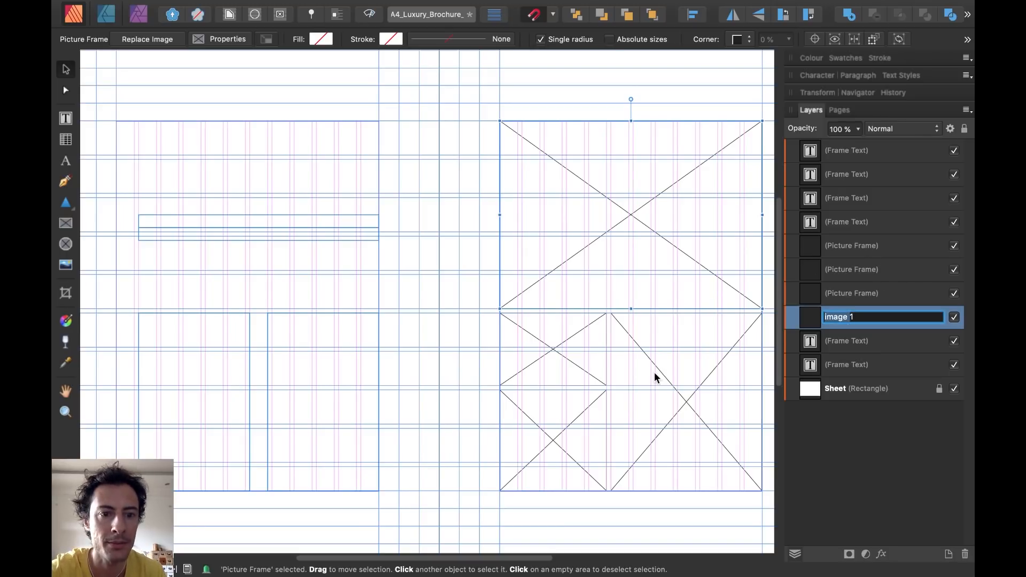
{"action": "left_click", "coordinate": [885, 295]}
{"action": "left_click", "coordinate": [857, 293]}
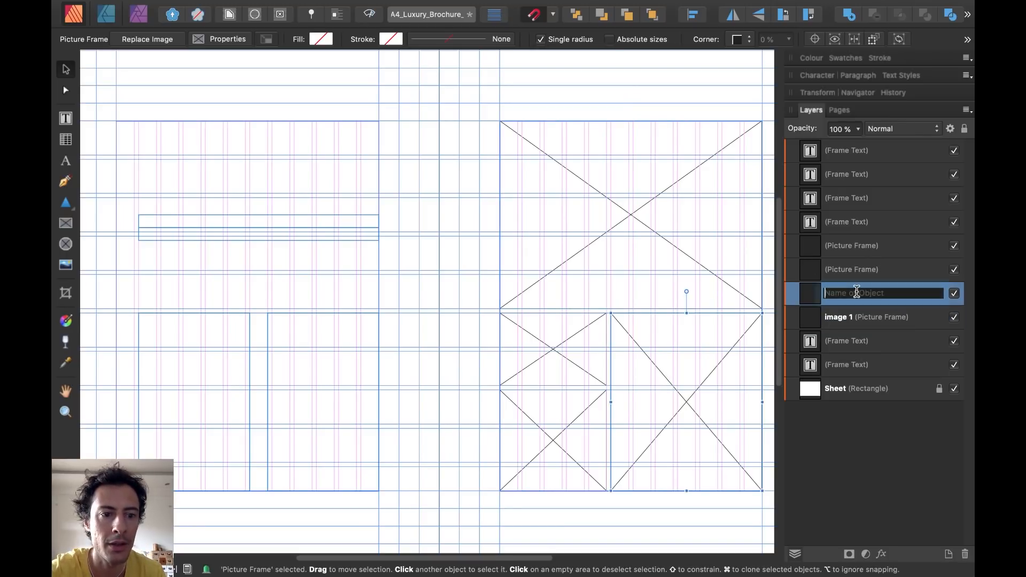
{"action": "type", "text": "image 2"}
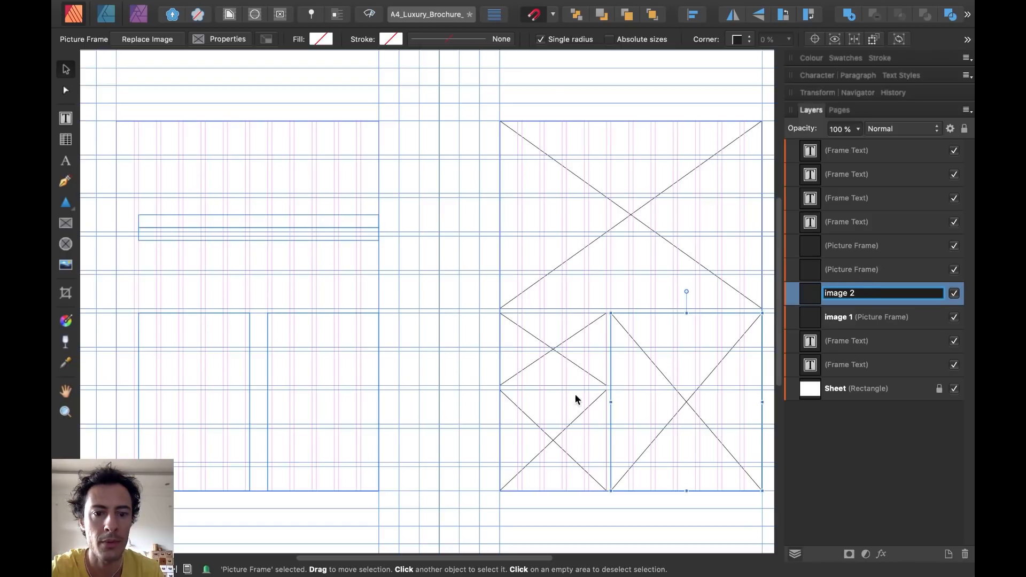
Step: Name the lower small picture frame "image 3" and the small one above it "image 4", and deselect
{"action": "left_click", "coordinate": [572, 412]}
{"action": "left_click", "coordinate": [857, 270]}
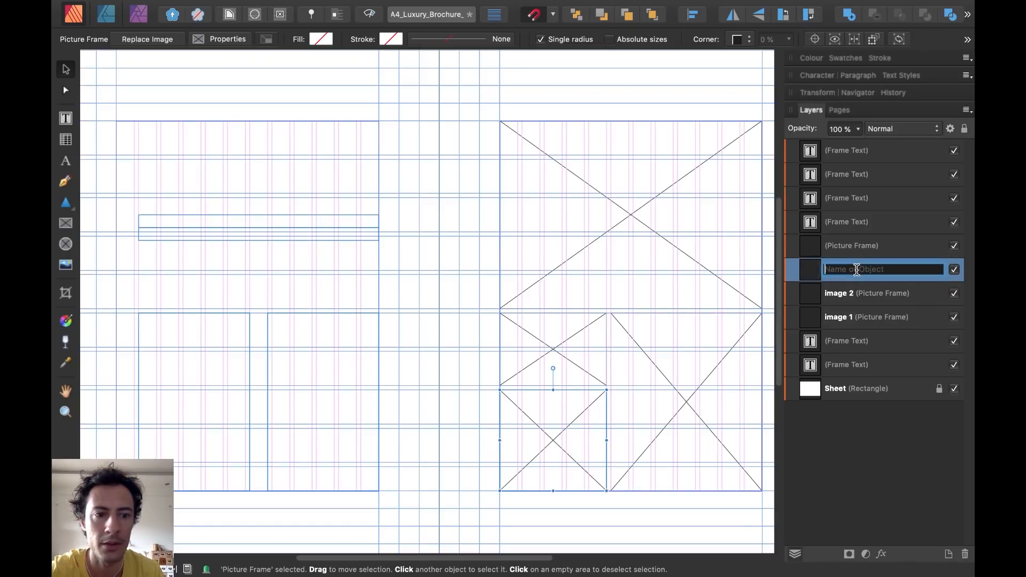
{"action": "type", "text": "image 3"}
{"action": "key", "text": "Return"}
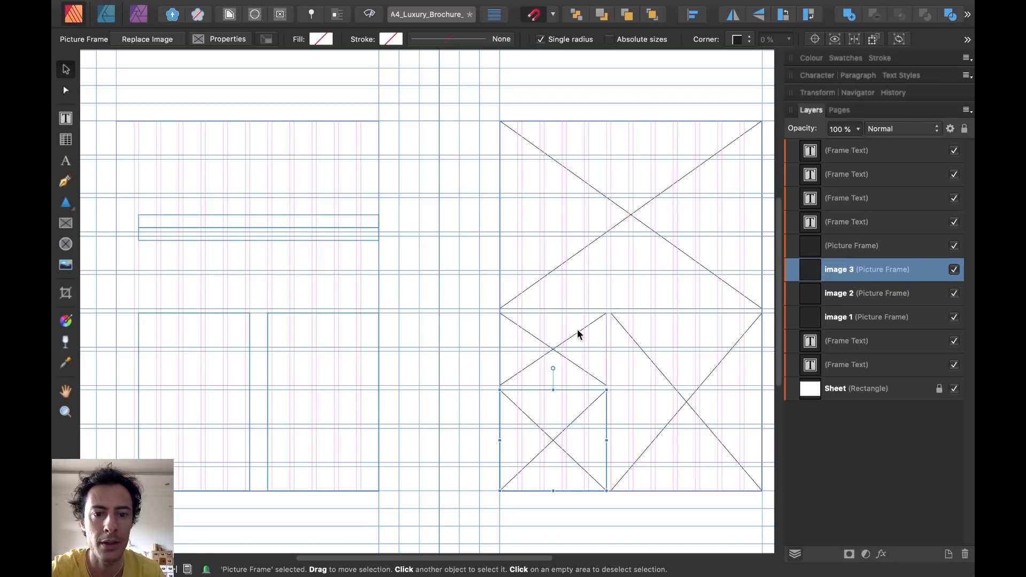
{"action": "left_click", "coordinate": [576, 330]}
{"action": "left_click", "coordinate": [839, 245]}
{"action": "type", "text": "image 4"}
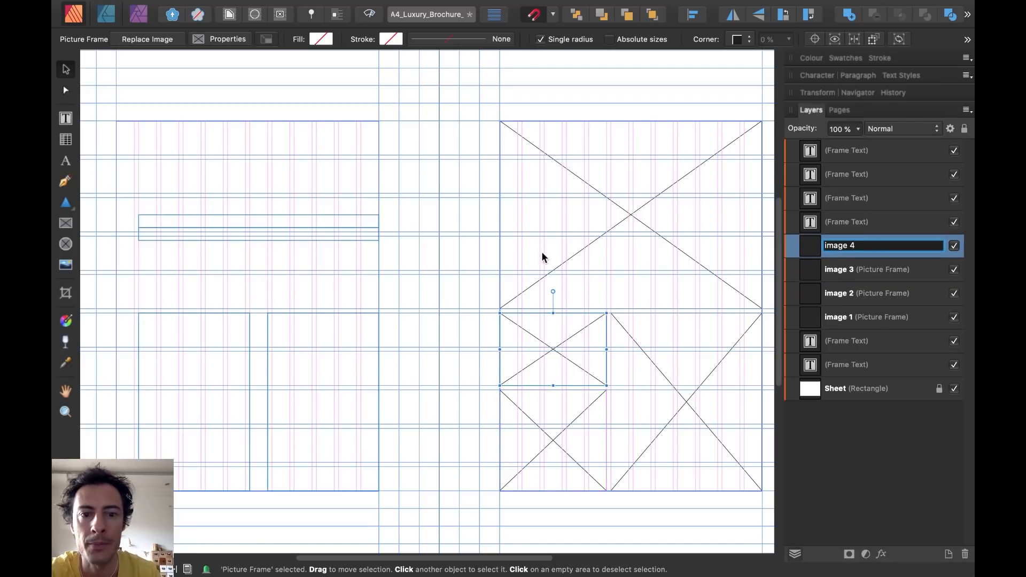
{"action": "left_click", "coordinate": [420, 276]}
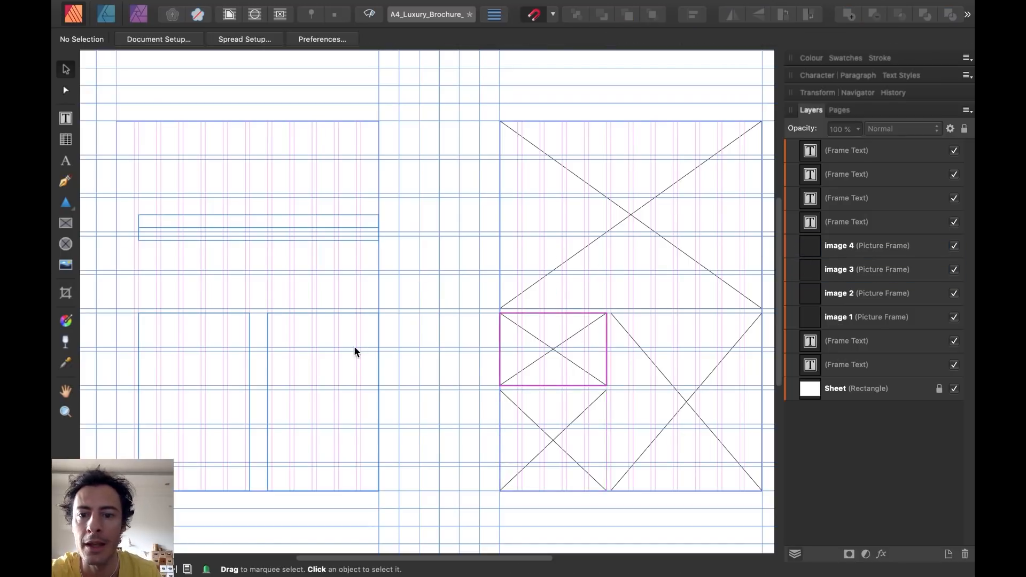
Step: Name the left page's left column text frame "text 1" and the right column text frame "text 2"
{"action": "left_click", "coordinate": [207, 365]}
{"action": "double_click", "coordinate": [841, 202]}
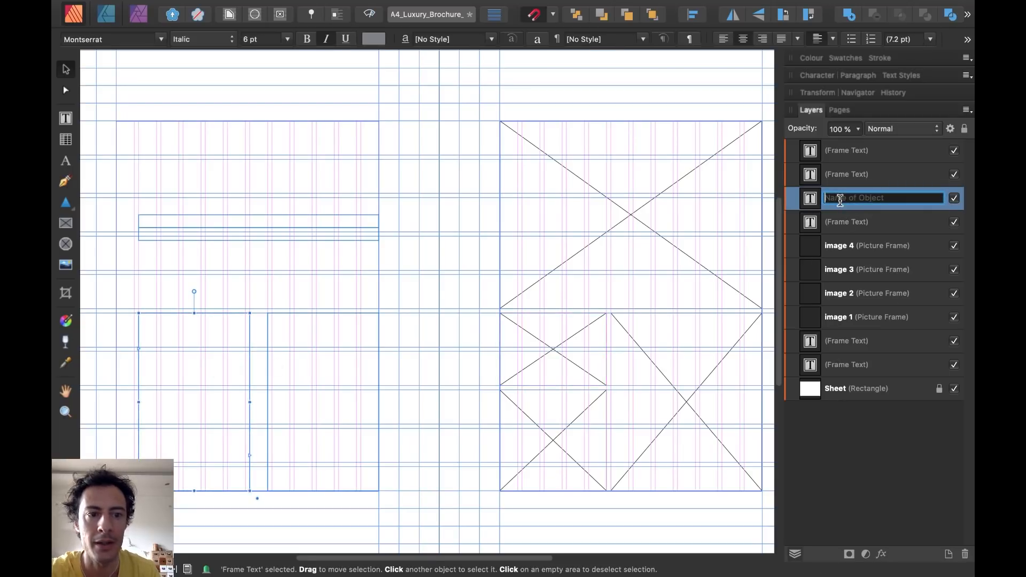
{"action": "type", "text": "text 1"}
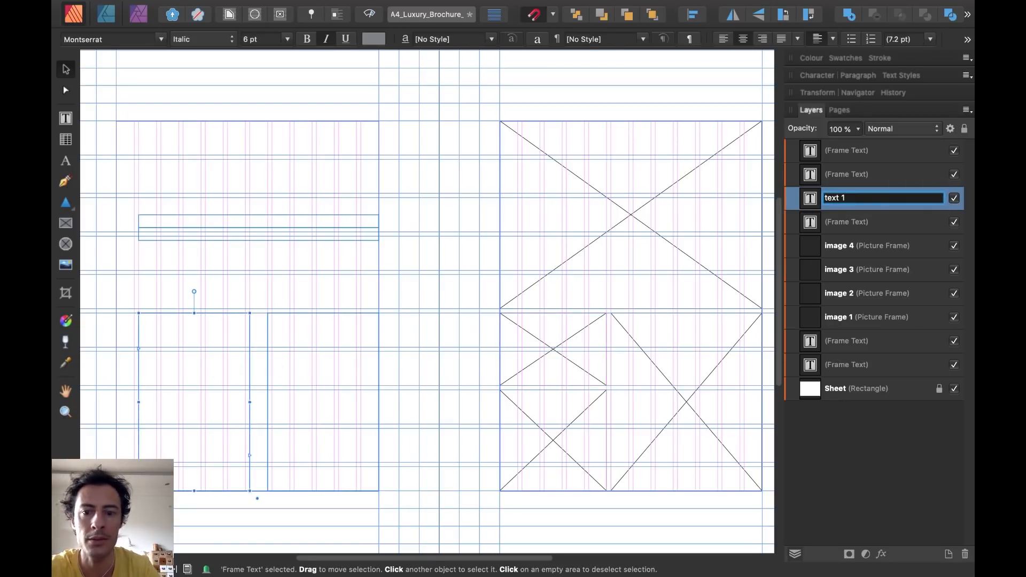
{"action": "key", "text": "Return"}
{"action": "left_click", "coordinate": [269, 376]}
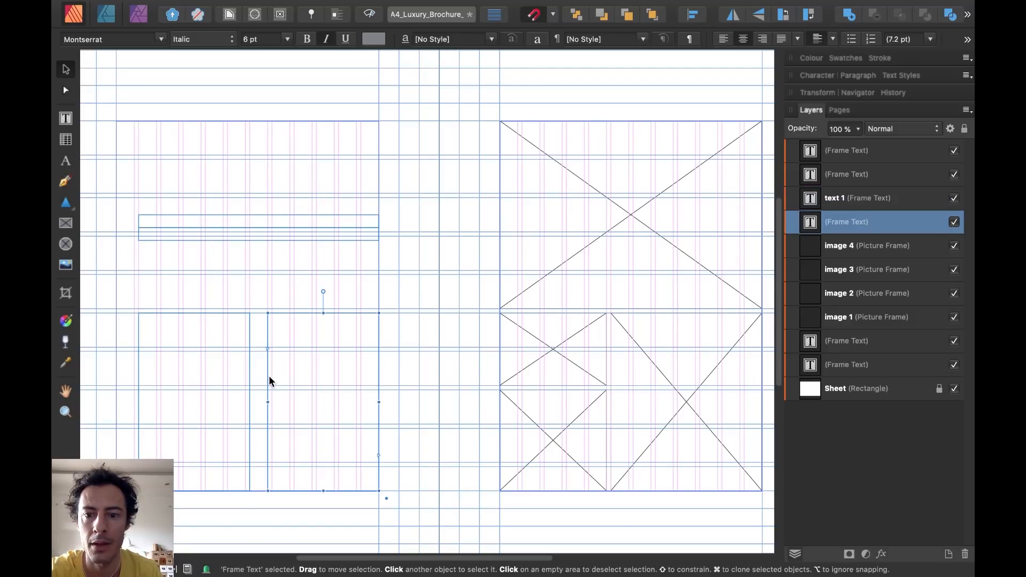
{"action": "double_click", "coordinate": [840, 221]}
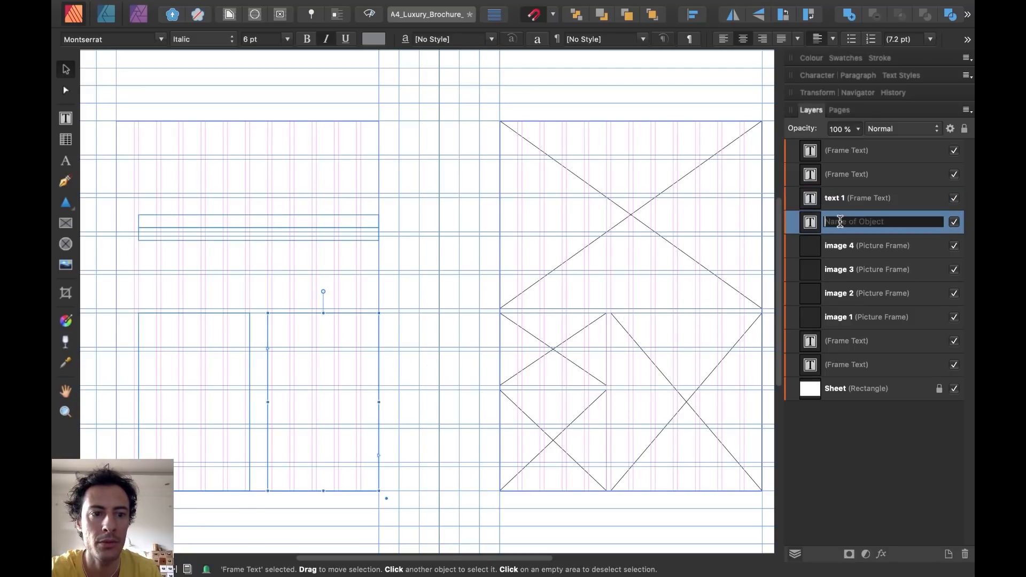
{"action": "type", "text": "text"}
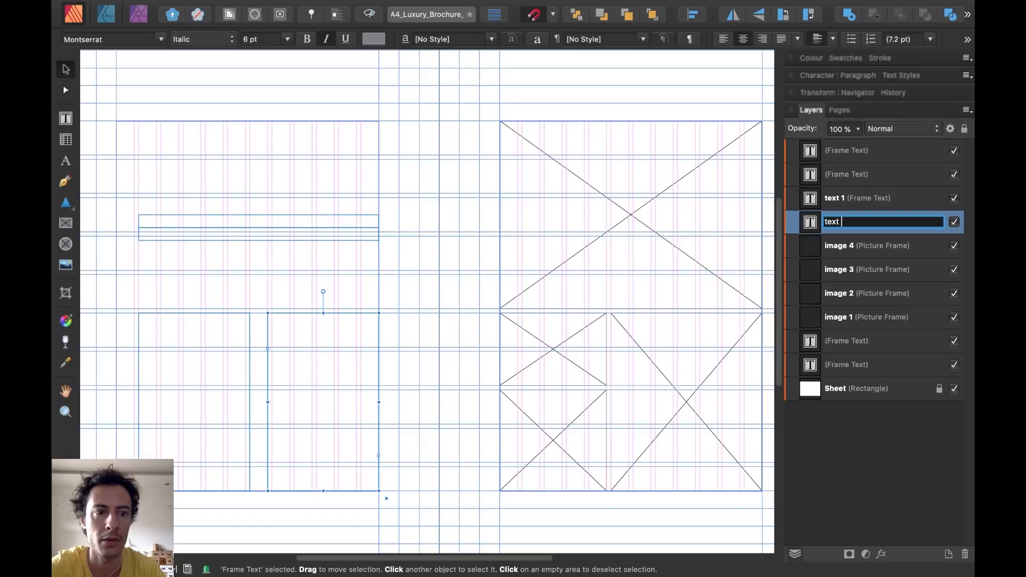
{"action": "type", "text": " 2"}
{"action": "key", "text": "Return"}
Step: Move the two stacked full-width text frames down together, closer to the text columns, and deselect them
{"action": "left_click", "coordinate": [303, 219]}
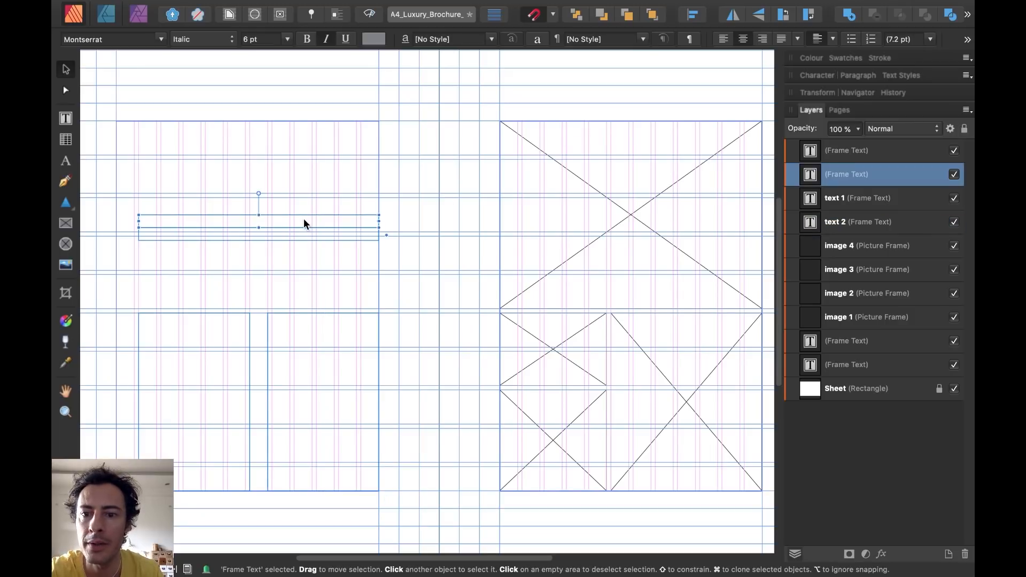
{"action": "left_click_drag", "start_coordinate": [291, 190], "coordinate": [319, 262]}
{"action": "left_click", "coordinate": [450, 283]}
Step: Name the upper of the two stacked full-width text frames on the left page "subtitle"
{"action": "left_click", "coordinate": [348, 259]}
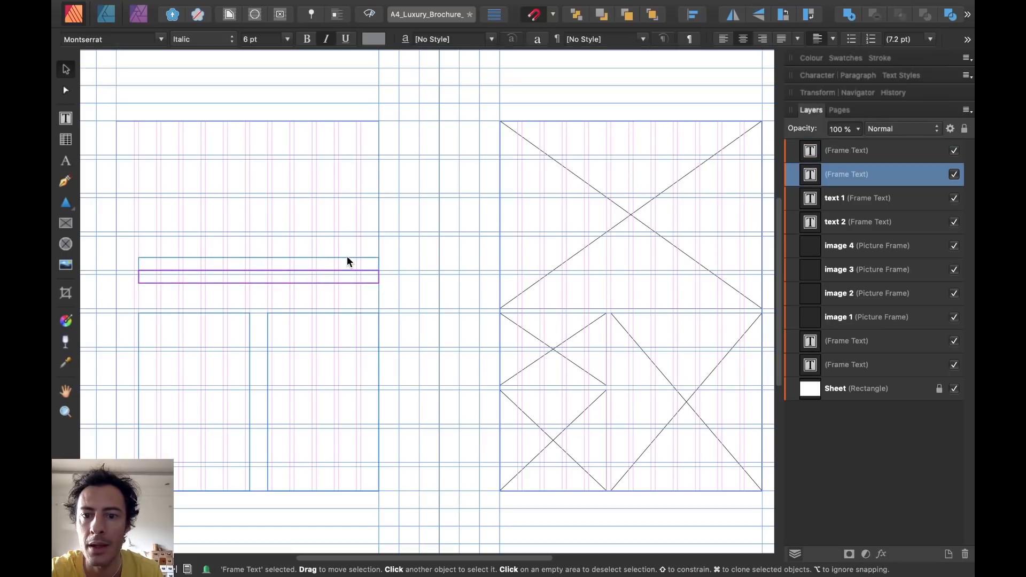
{"action": "double_click", "coordinate": [841, 175]}
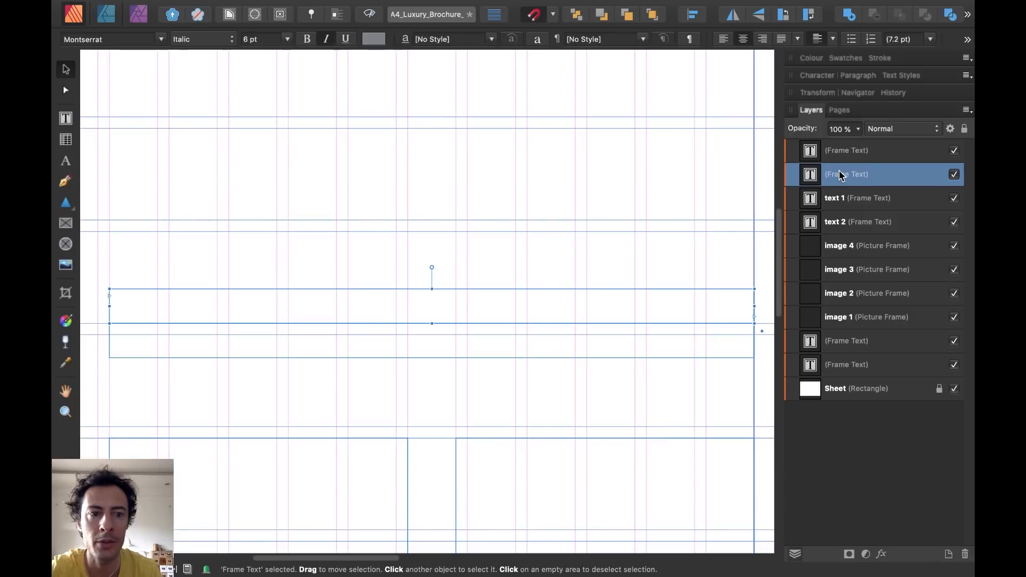
{"action": "double_click", "coordinate": [841, 175]}
{"action": "type", "text": "sub"}
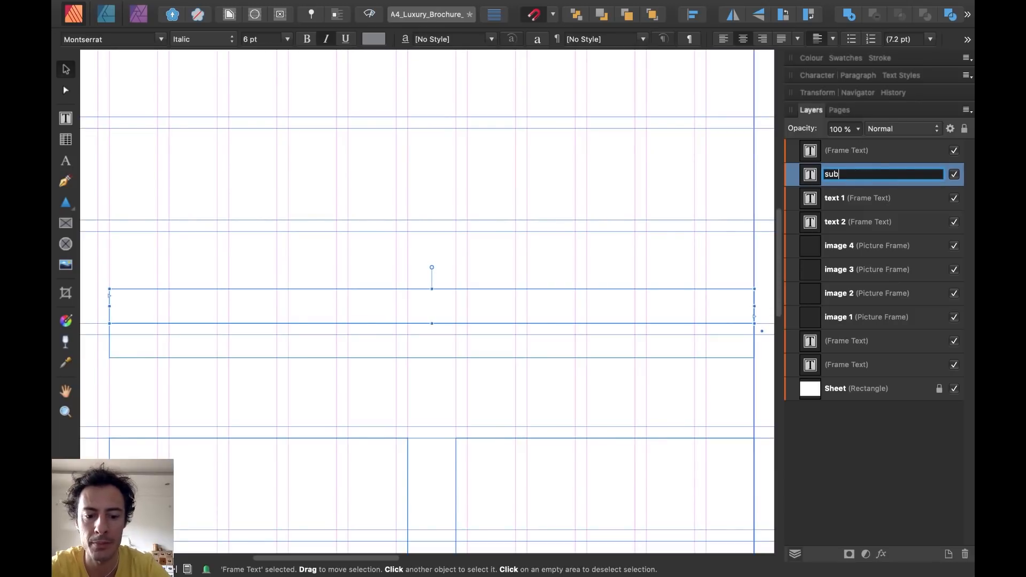
{"action": "type", "text": "title"}
{"action": "key", "text": "Return"}
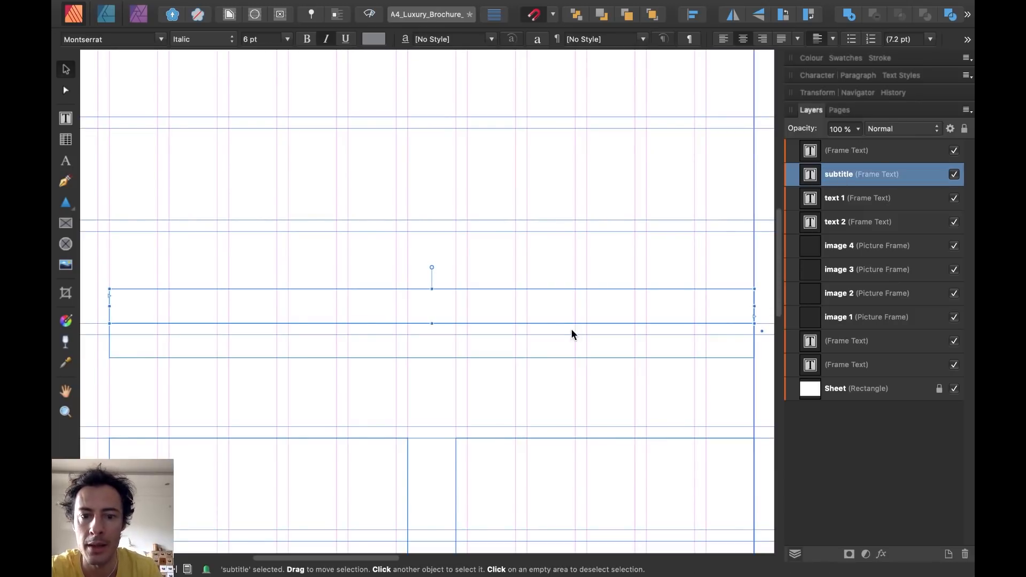
Step: Name the lower of the two stacked full-width text frames on the left page "title"
{"action": "left_click", "coordinate": [569, 338]}
{"action": "double_click", "coordinate": [845, 153]}
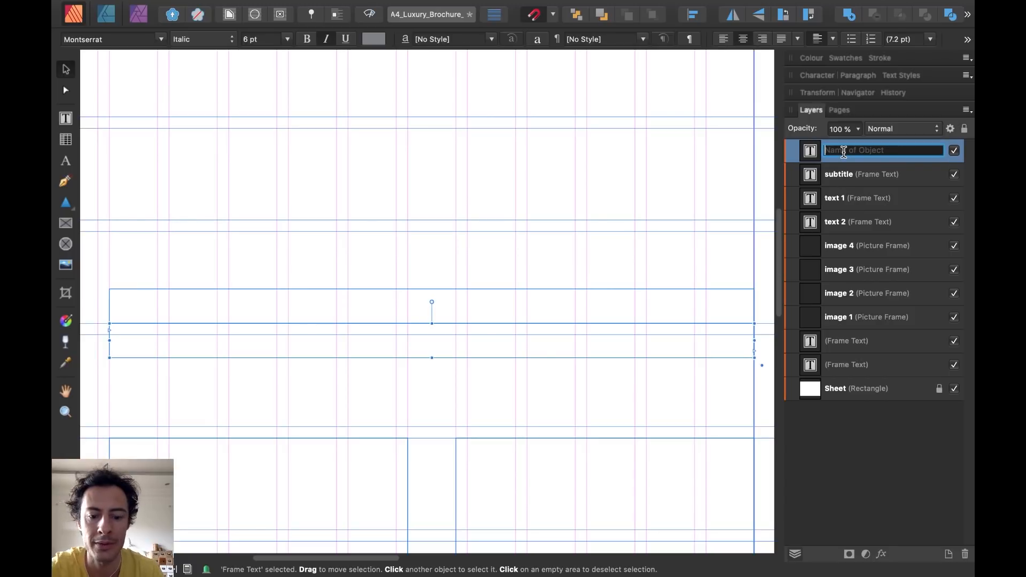
{"action": "type", "text": "t"}
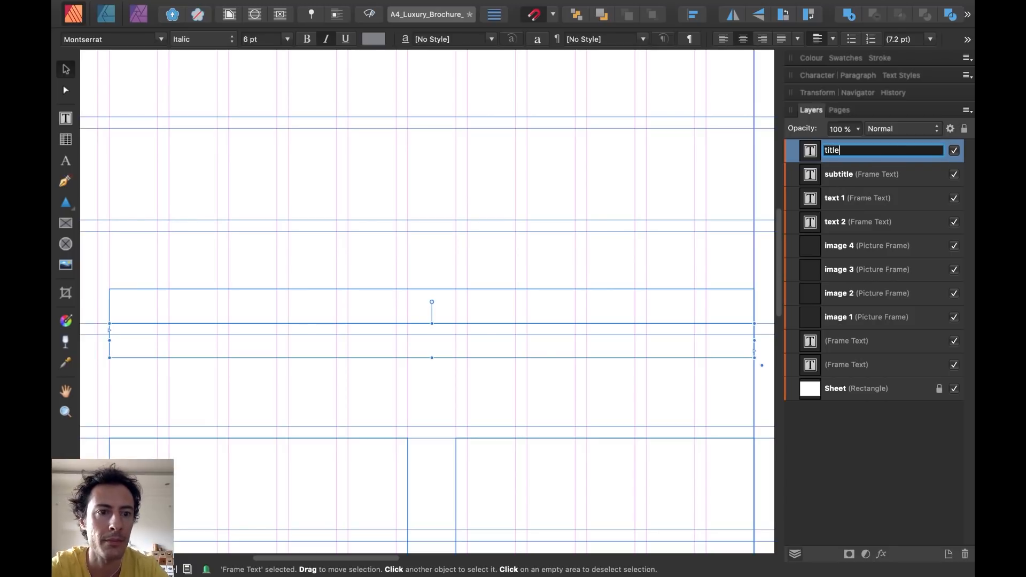
{"action": "type", "text": "itle"}
{"action": "key", "text": "Return"}
Step: Open page 1 in preview mode and look through the brochure's spreads down to the last page
{"action": "scroll", "coordinate": [524, 322], "scroll_direction": "down", "scroll_amount": 3}
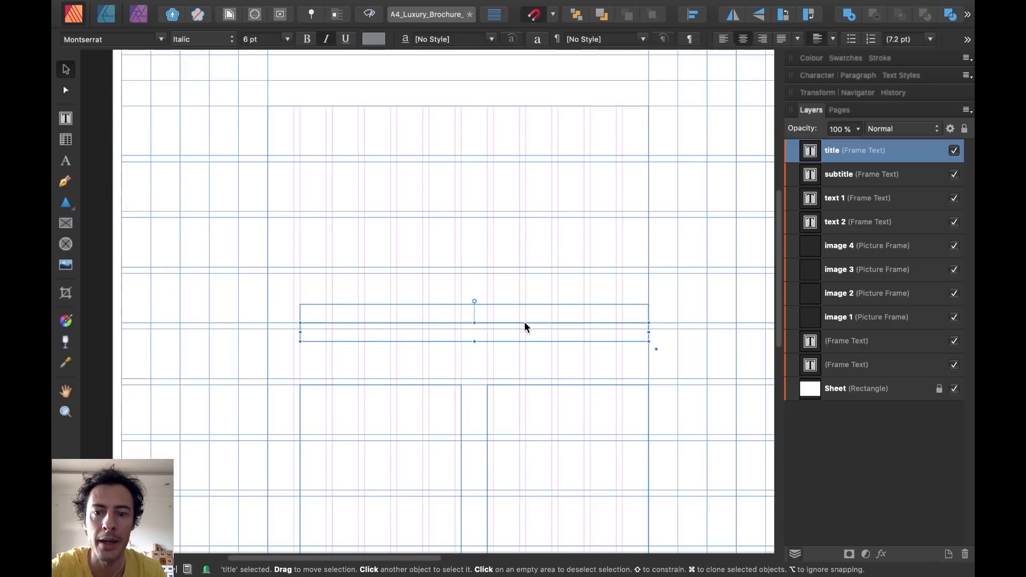
{"action": "scroll", "coordinate": [524, 322], "scroll_direction": "down", "scroll_amount": 5}
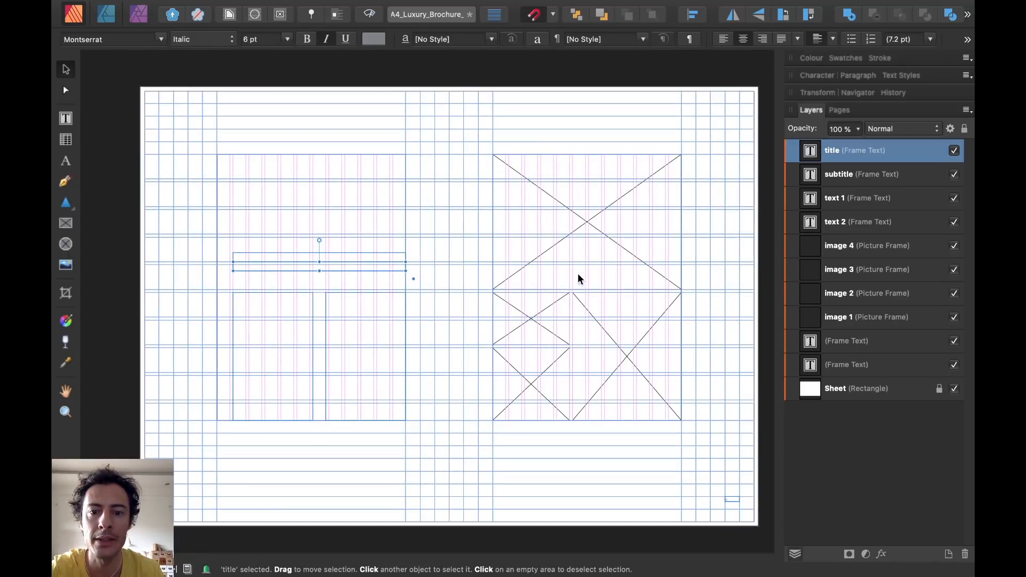
{"action": "scroll", "coordinate": [569, 244], "scroll_direction": "up", "scroll_amount": 1}
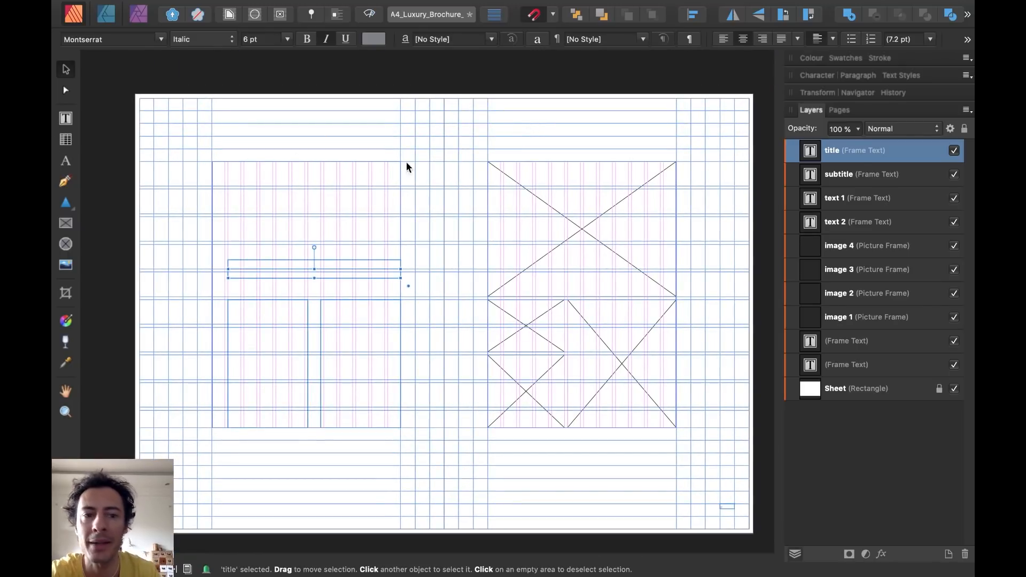
{"action": "left_click", "coordinate": [840, 111]}
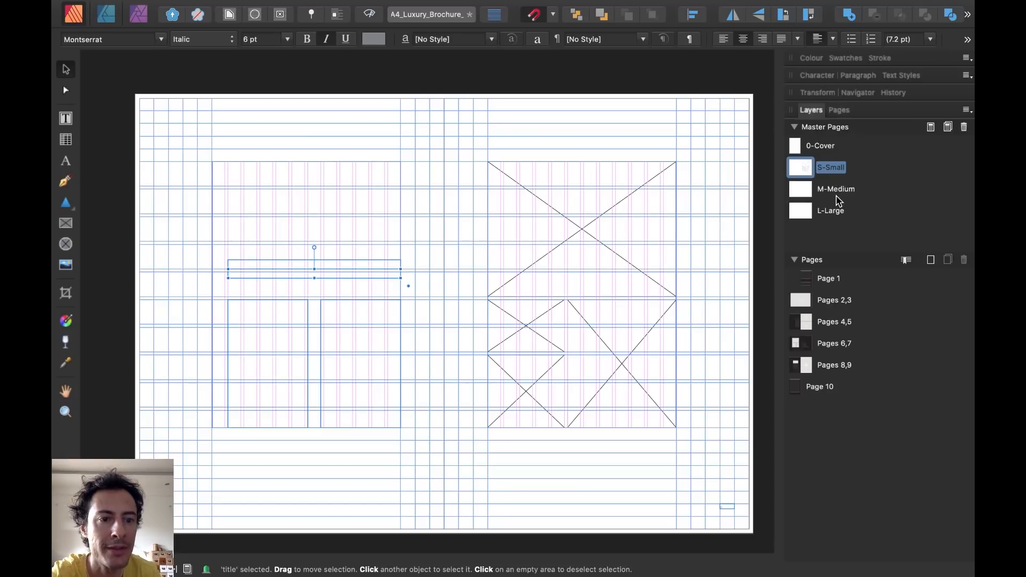
{"action": "double_click", "coordinate": [834, 281]}
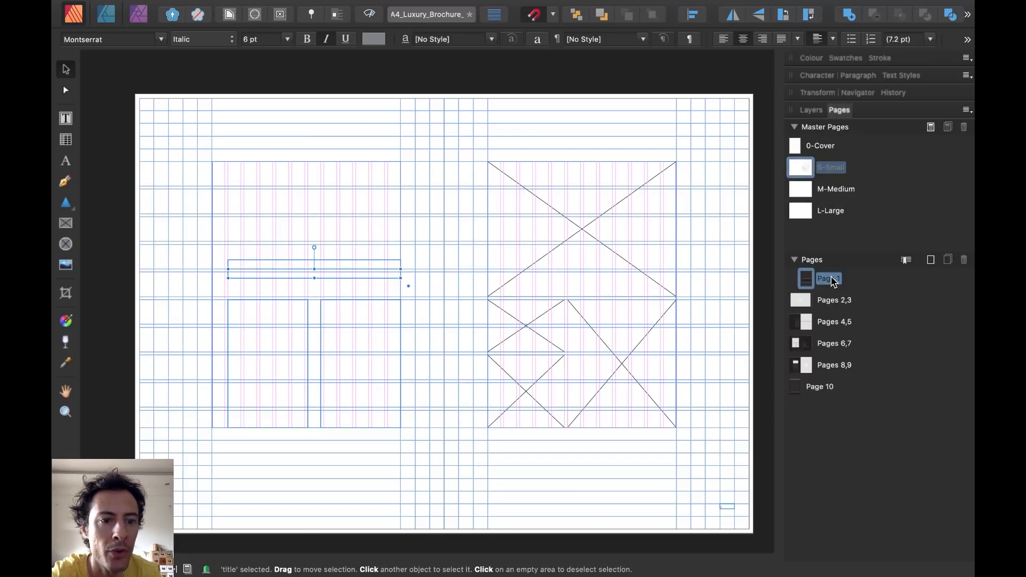
{"action": "key", "text": "w"}
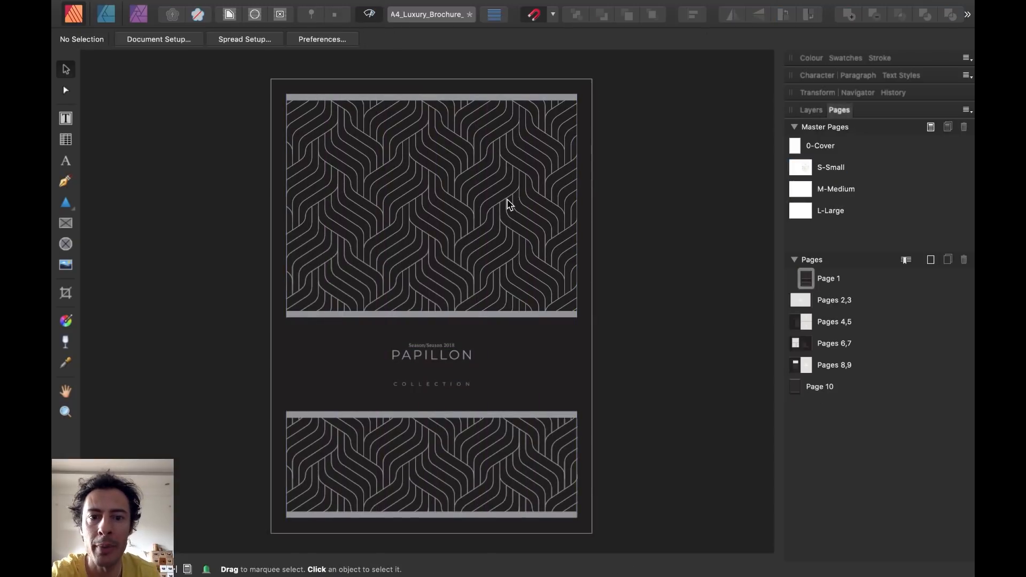
{"action": "scroll", "coordinate": [607, 406], "scroll_direction": "down", "scroll_amount": 10}
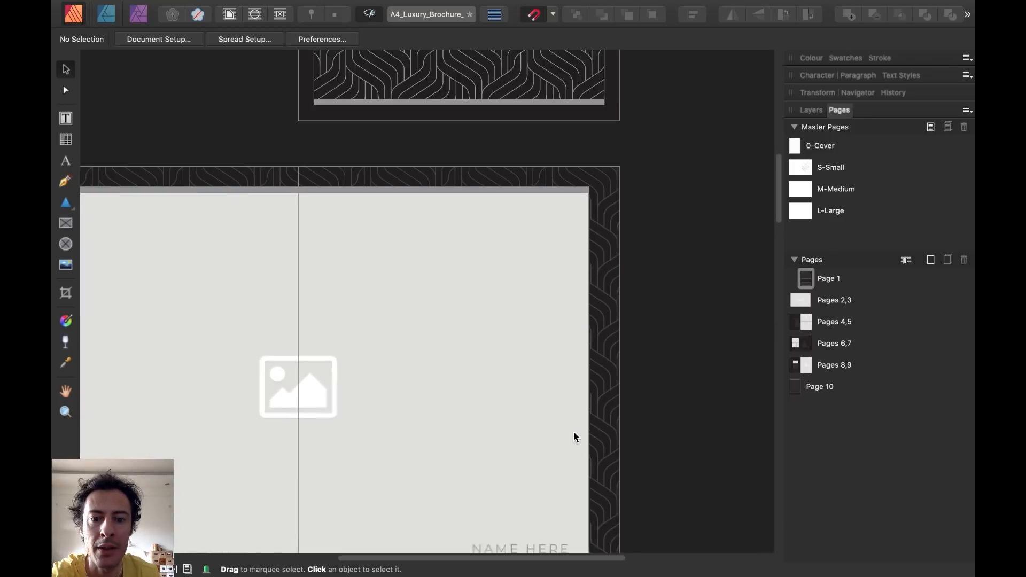
{"action": "scroll", "coordinate": [624, 340], "scroll_direction": "down", "scroll_amount": 15}
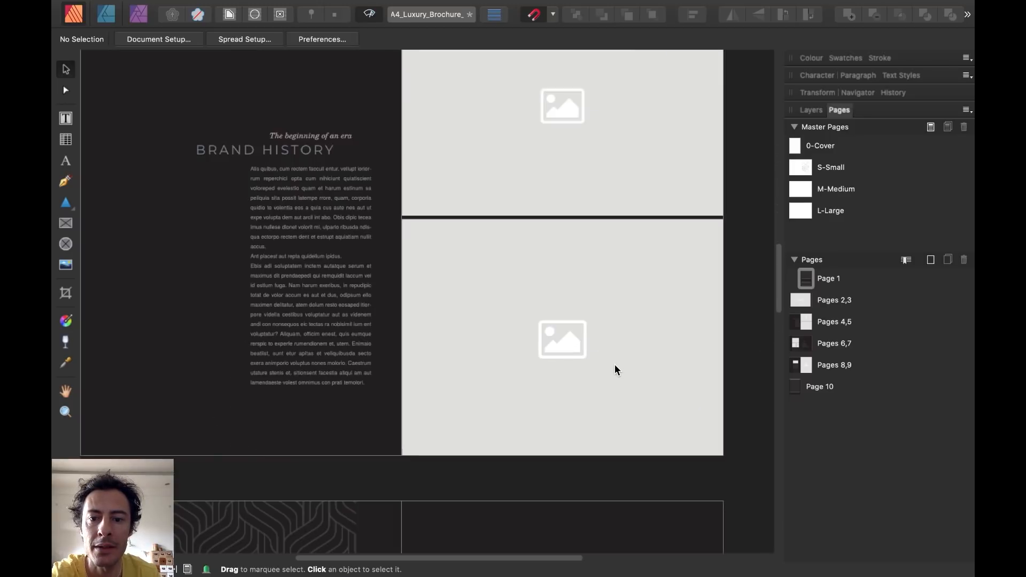
{"action": "scroll", "coordinate": [613, 371], "scroll_direction": "down", "scroll_amount": 10}
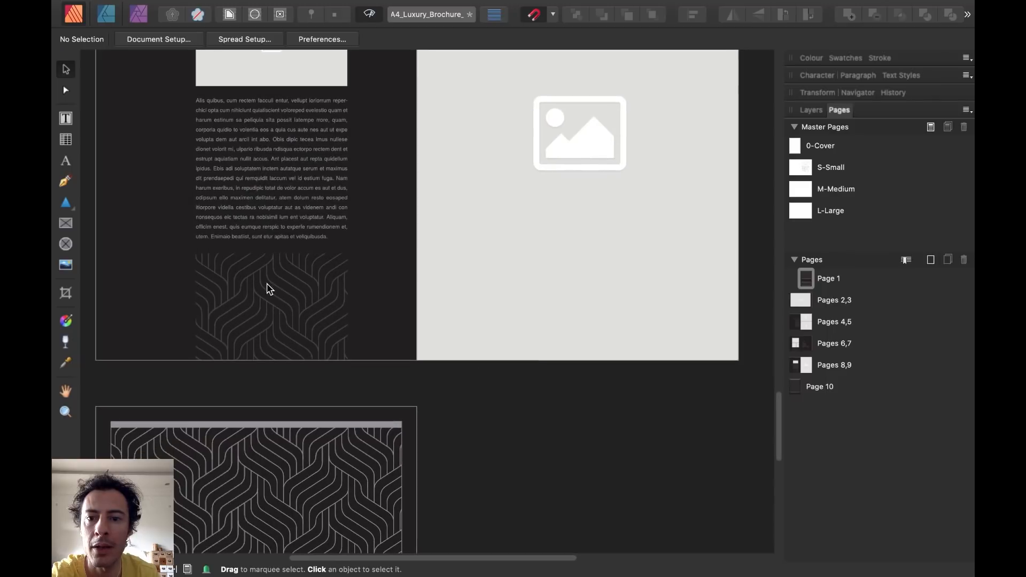
{"action": "scroll", "coordinate": [314, 319], "scroll_direction": "down", "scroll_amount": 4}
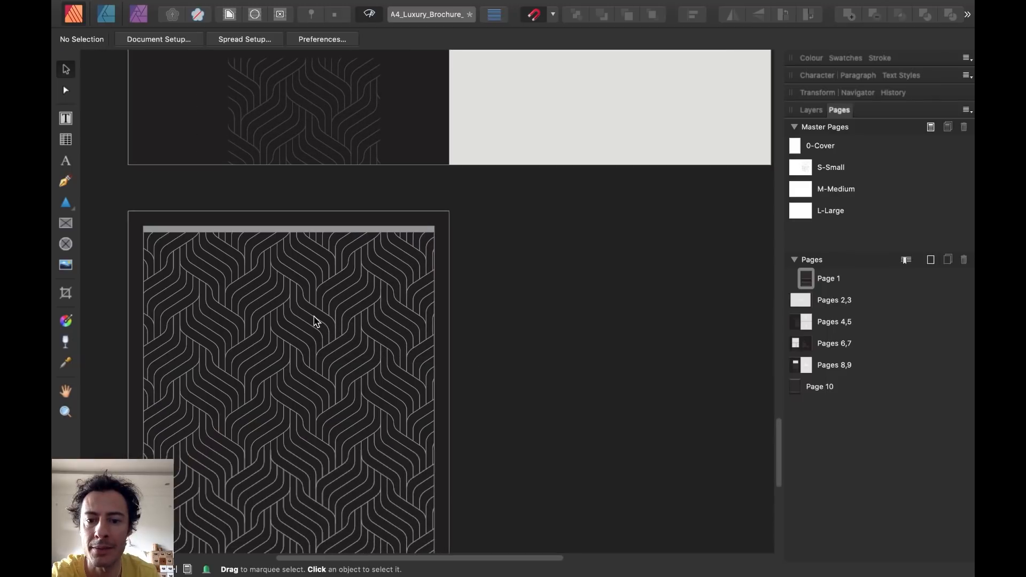
Step: On the S-Small master's right page, outside preview mode, draw two grid-wide picture frames above and below the existing images, reaching the bleed edges, and deselect
{"action": "double_click", "coordinate": [832, 167]}
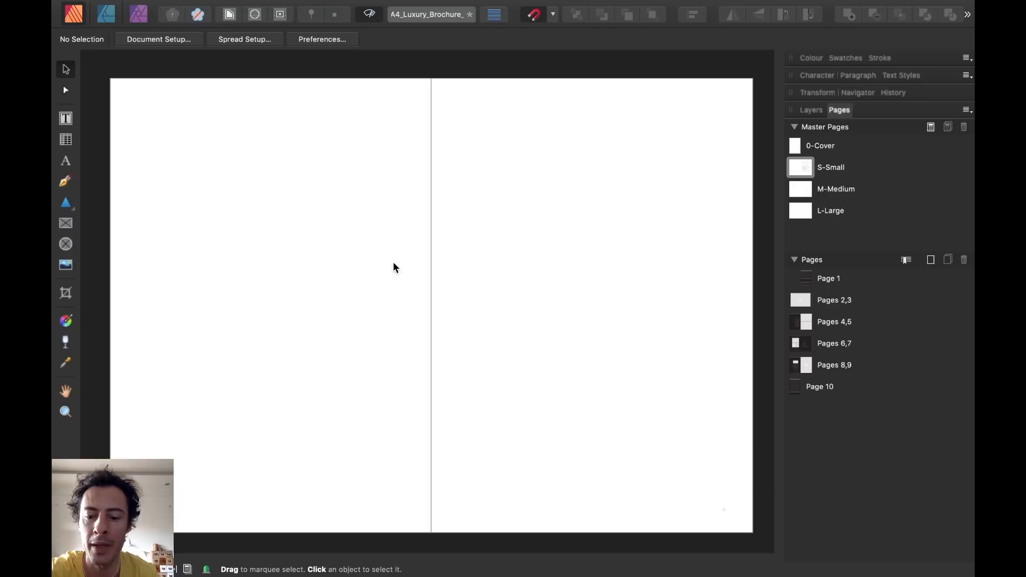
{"action": "key", "text": "w"}
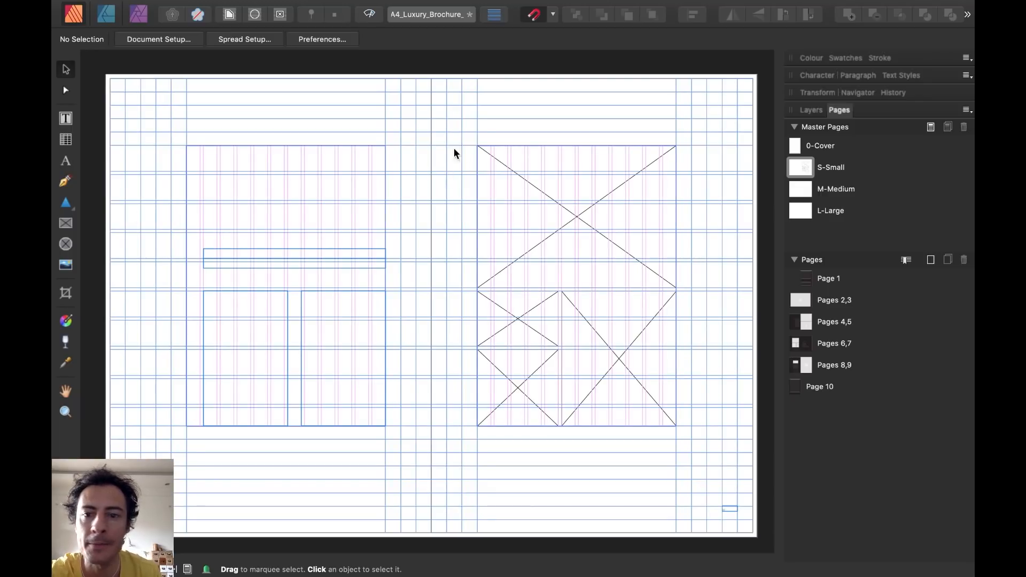
{"action": "left_click", "coordinate": [66, 223]}
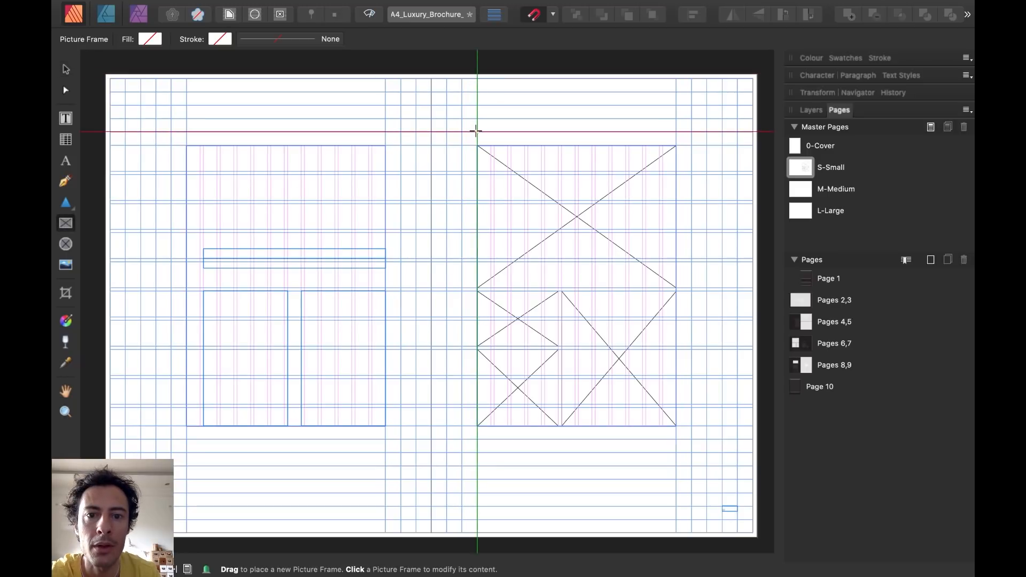
{"action": "left_click_drag", "start_coordinate": [477, 131], "coordinate": [676, 75]}
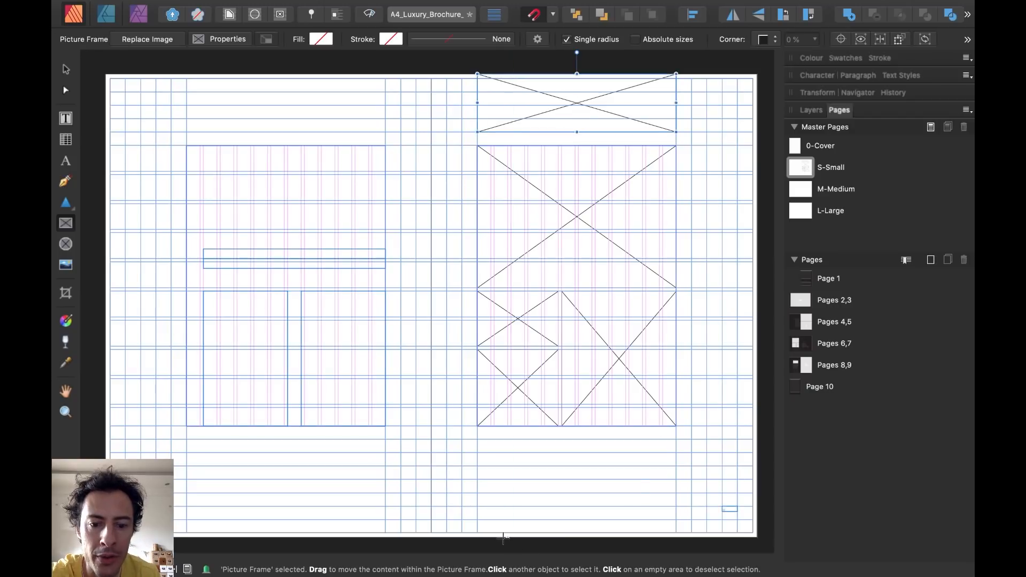
{"action": "left_click_drag", "start_coordinate": [676, 453], "coordinate": [477, 532]}
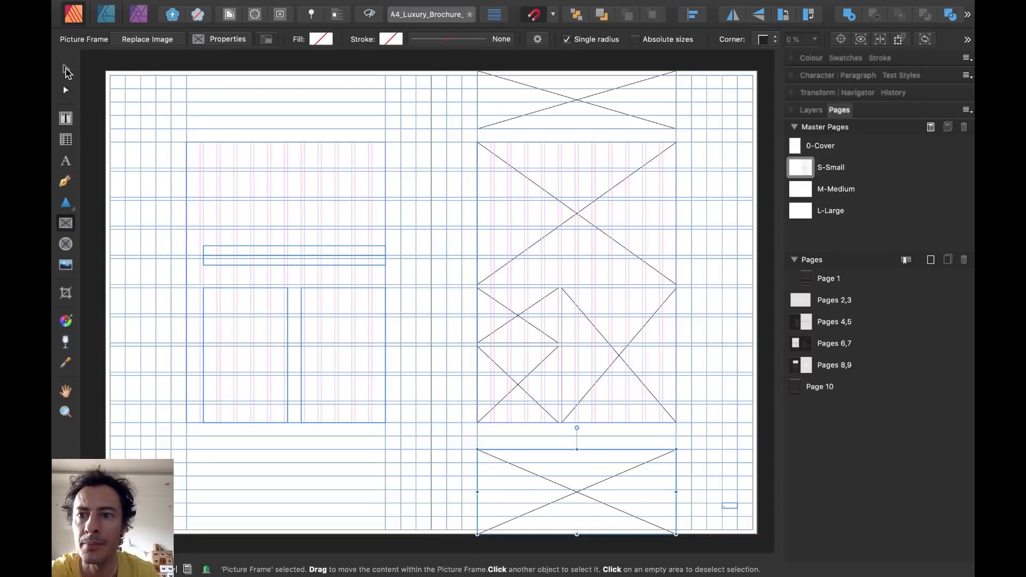
{"action": "left_click", "coordinate": [66, 69]}
{"action": "left_click", "coordinate": [287, 86]}
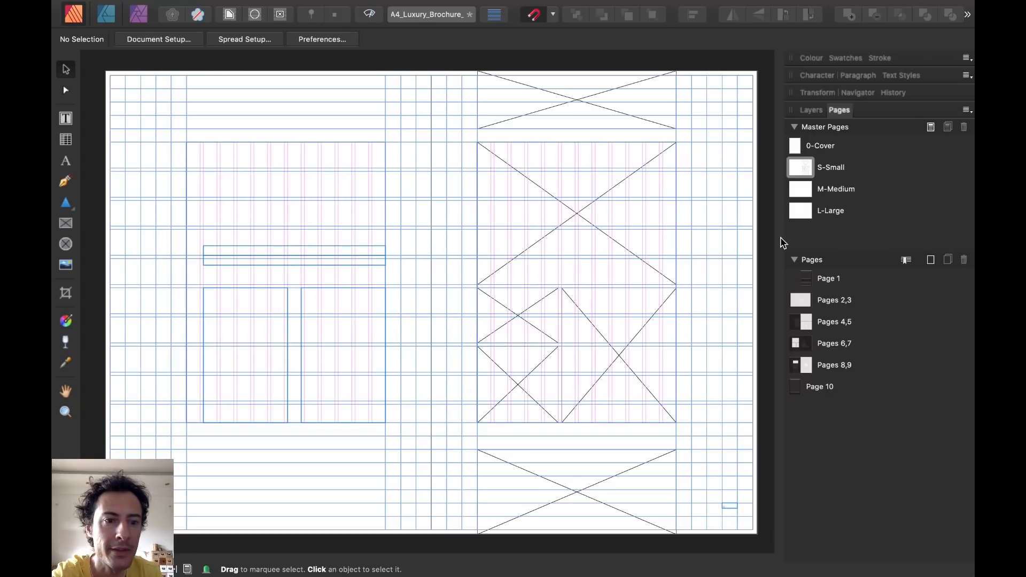
Step: Add 2 pages after page 3 using the S-Small master page
{"action": "double_click", "coordinate": [842, 303]}
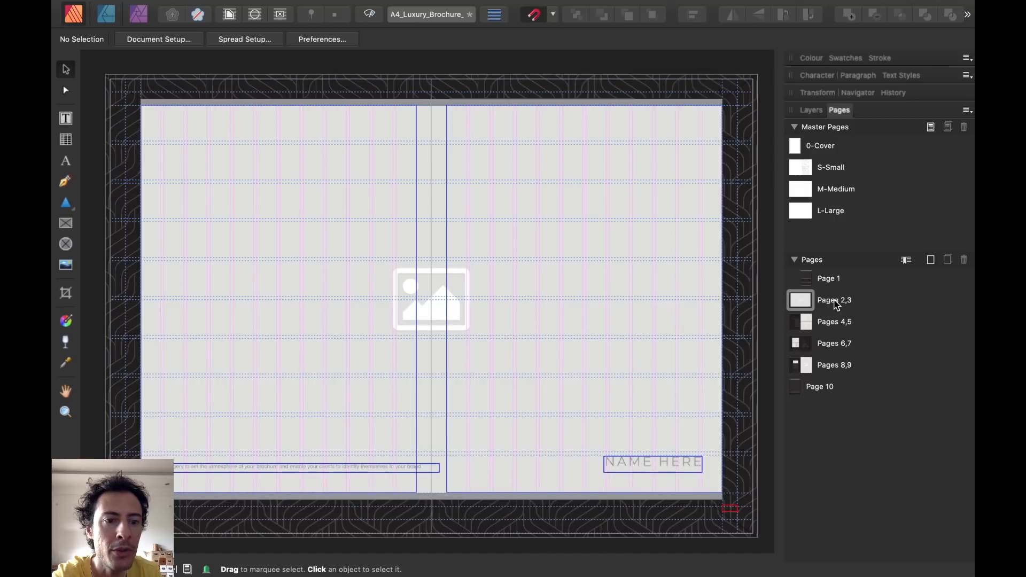
{"action": "right_click", "coordinate": [837, 305]}
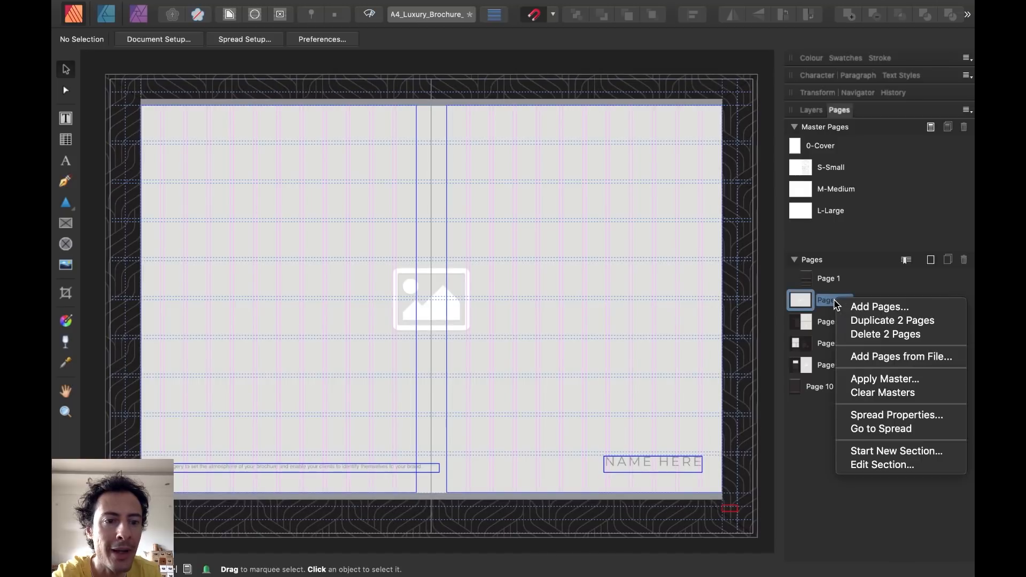
{"action": "left_click", "coordinate": [896, 308]}
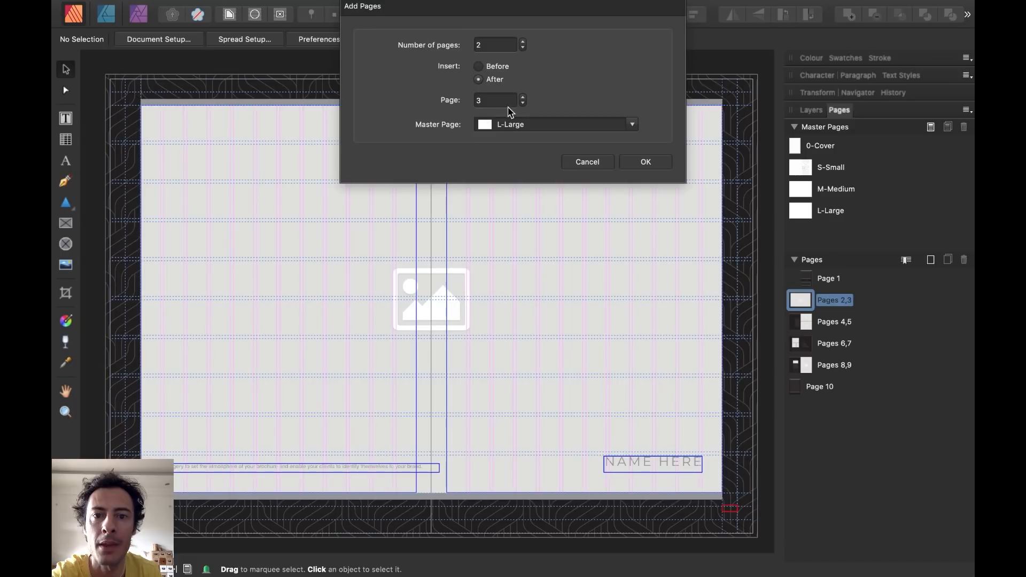
{"action": "double_click", "coordinate": [482, 43]}
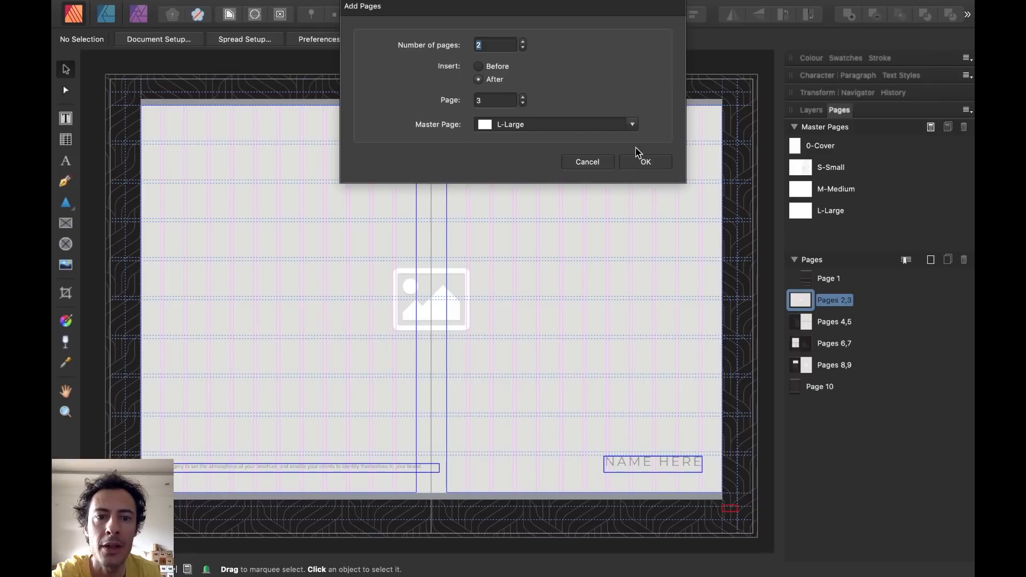
{"action": "left_click", "coordinate": [633, 124]}
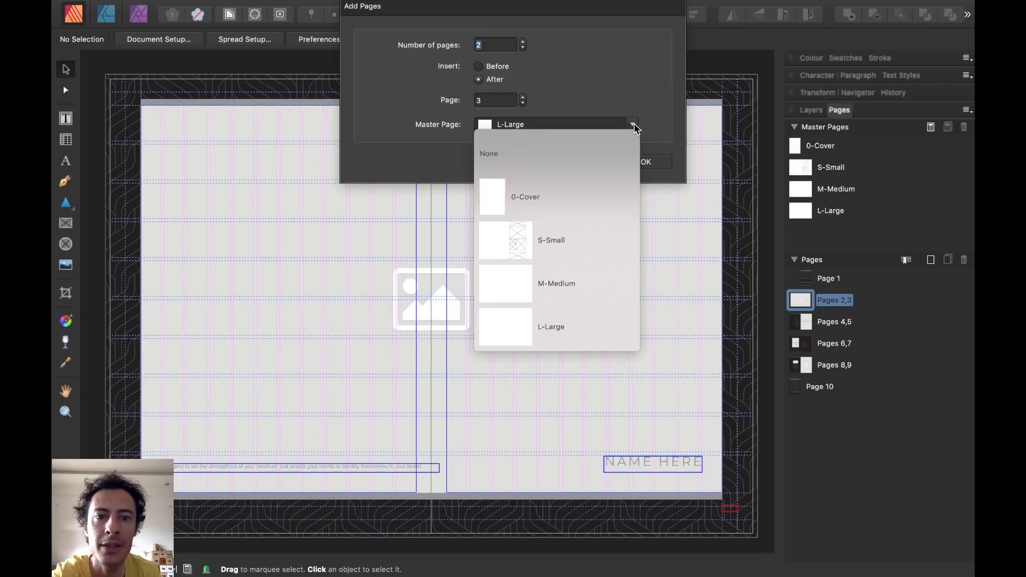
{"action": "left_click", "coordinate": [552, 240]}
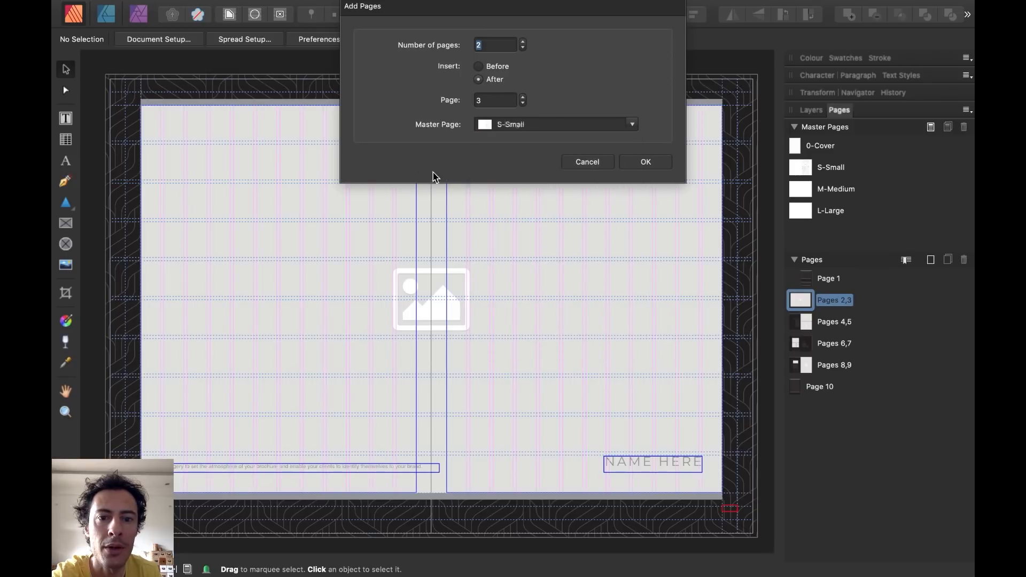
{"action": "left_click", "coordinate": [646, 163]}
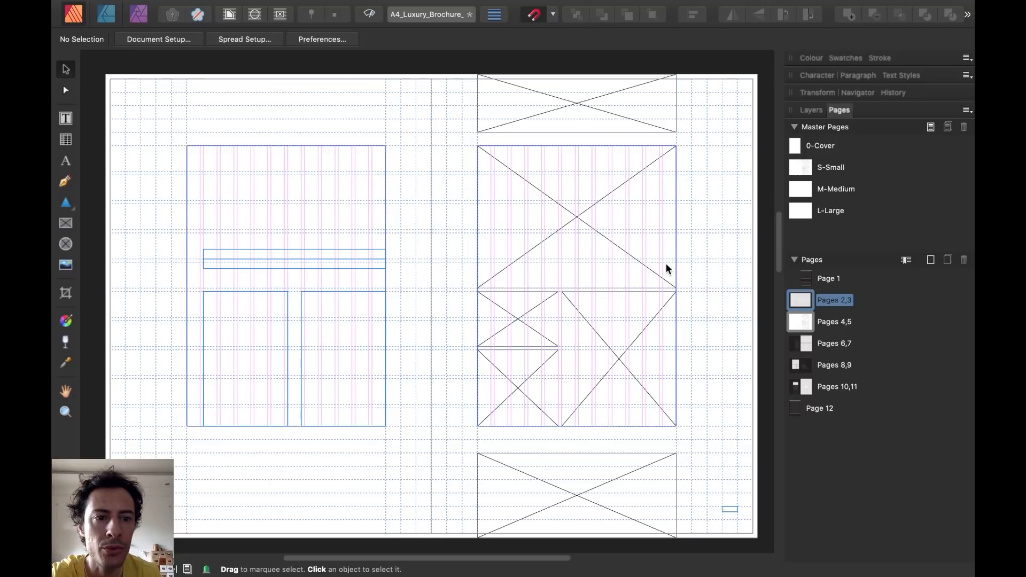
Step: Examine the new pages 4,5 spread against pages 2,3, and check it with preview mode on and off
{"action": "scroll", "coordinate": [515, 267], "scroll_direction": "right", "scroll_amount": 1}
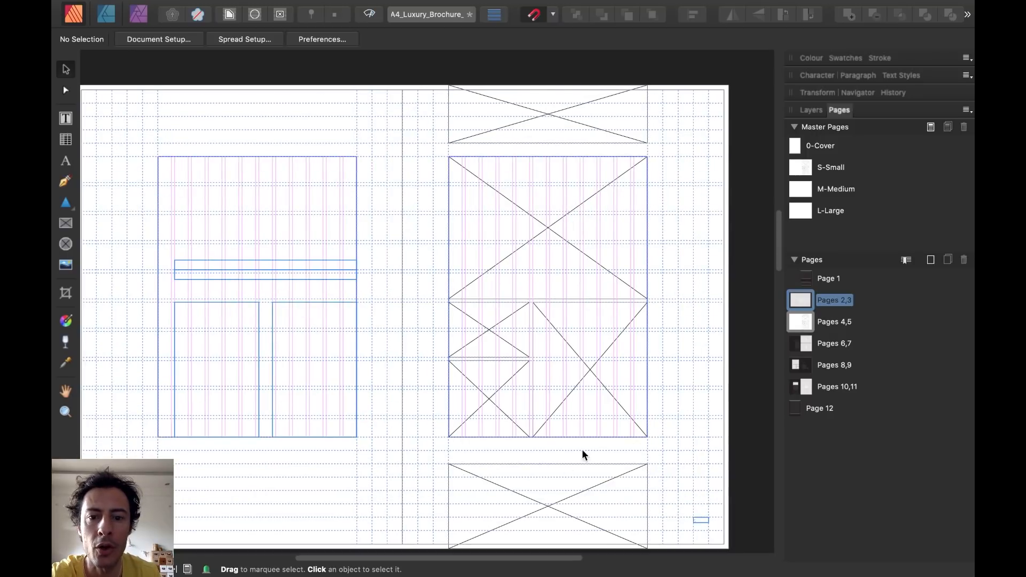
{"action": "double_click", "coordinate": [819, 323]}
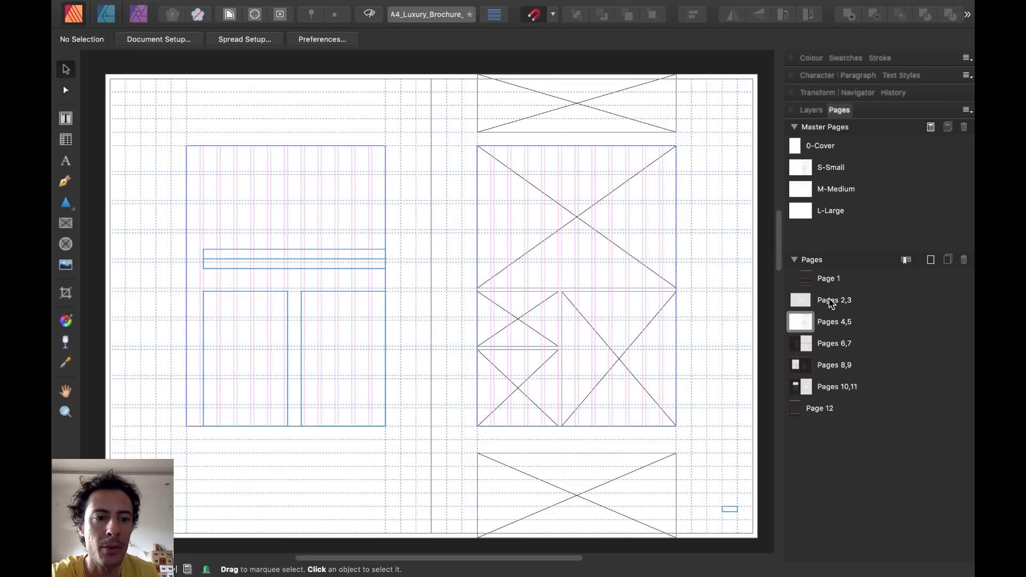
{"action": "double_click", "coordinate": [830, 300]}
{"action": "double_click", "coordinate": [823, 323]}
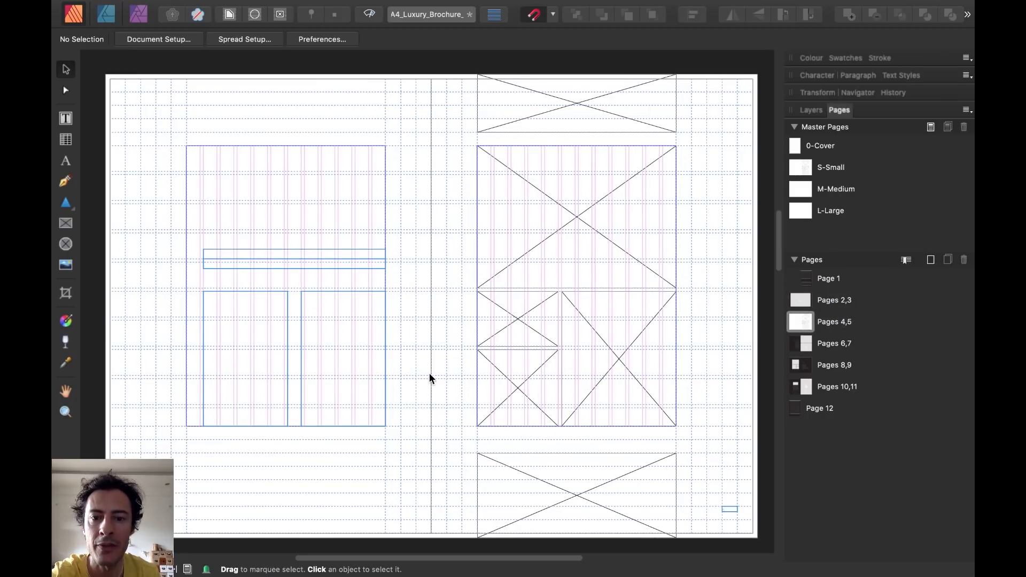
{"action": "key", "text": "ctrl+w"}
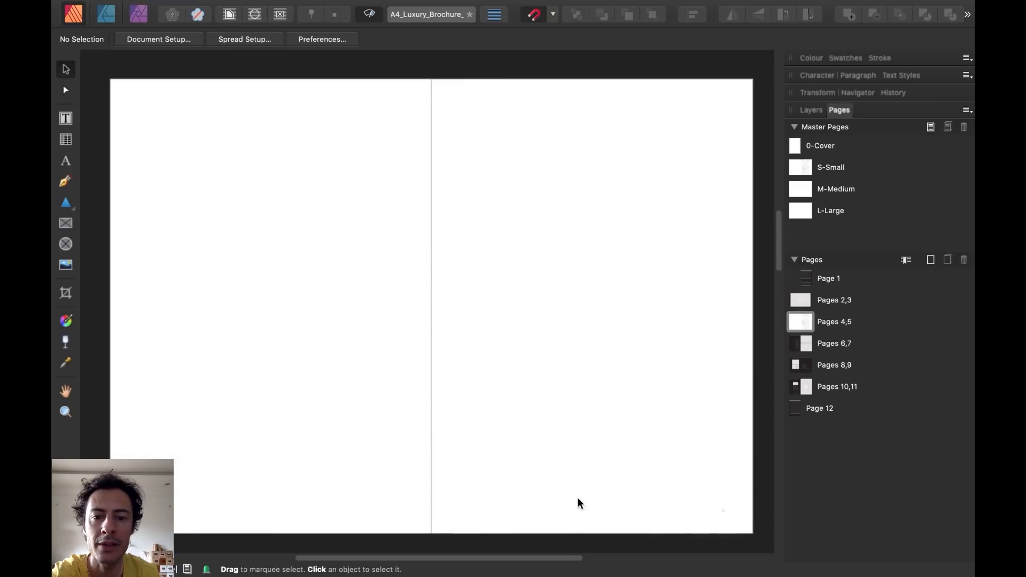
{"action": "key", "text": "ctrl+w"}
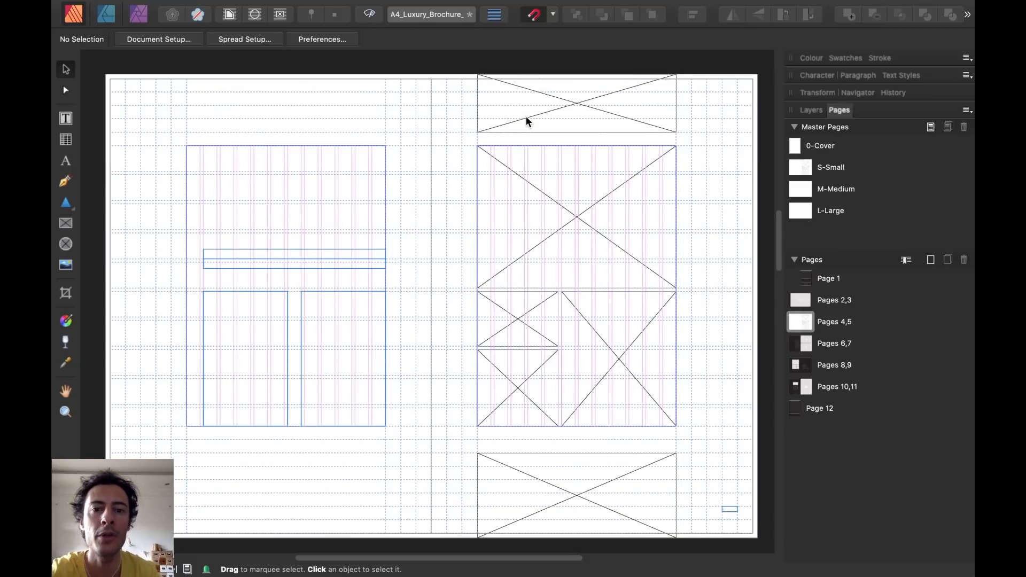
Step: Select the large picture frame on page 5 and bring up the Stock photo library
{"action": "left_click", "coordinate": [605, 216]}
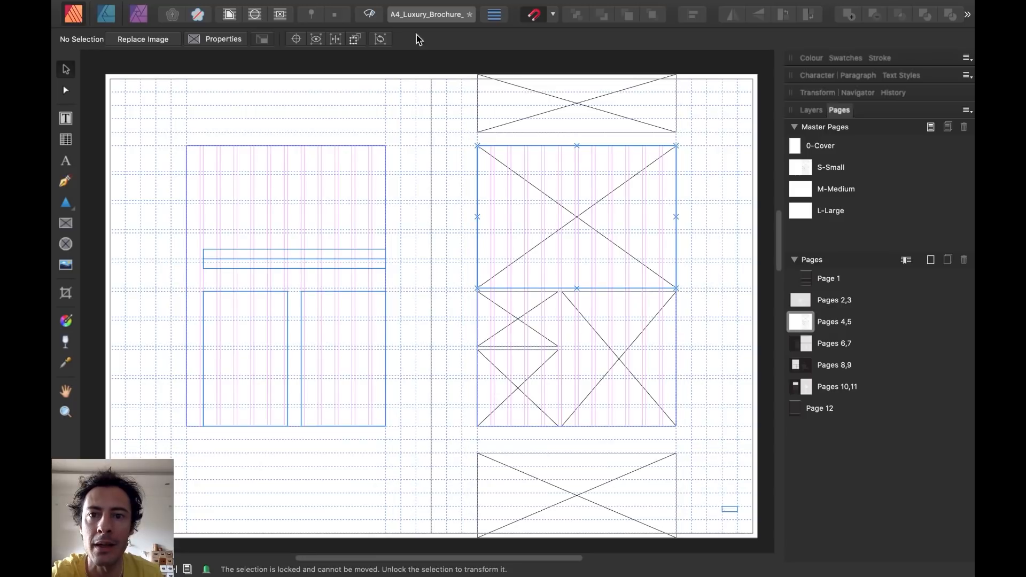
{"action": "mouse_move", "coordinate": [417, 3]}
{"action": "left_click", "coordinate": [474, 7]}
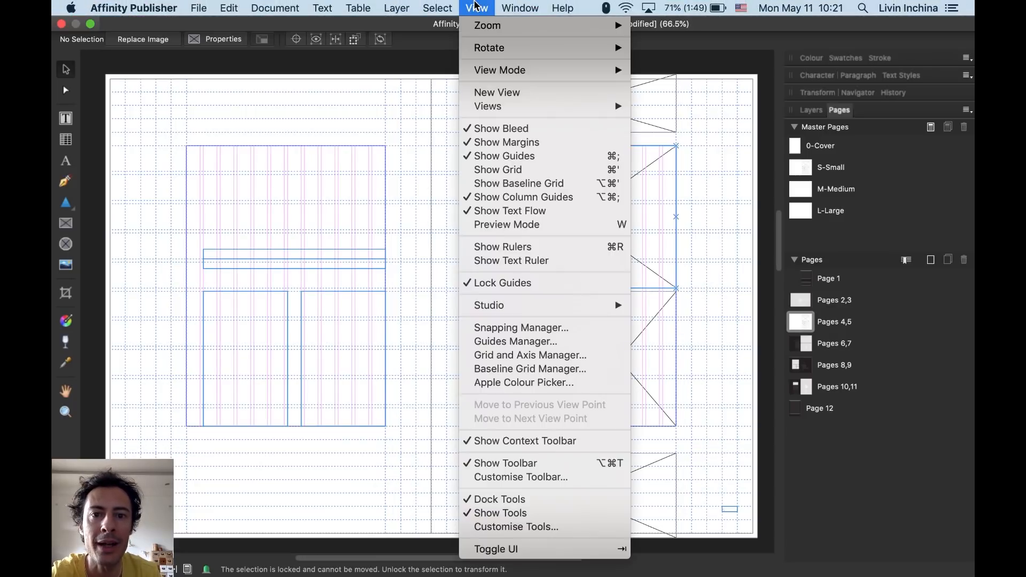
{"action": "mouse_move", "coordinate": [541, 307]}
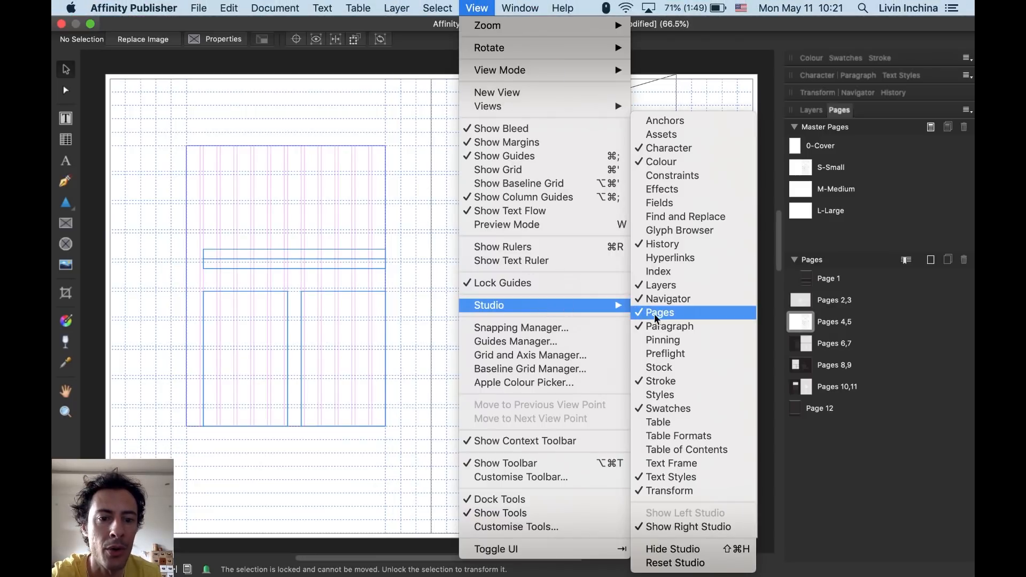
{"action": "left_click", "coordinate": [675, 368]}
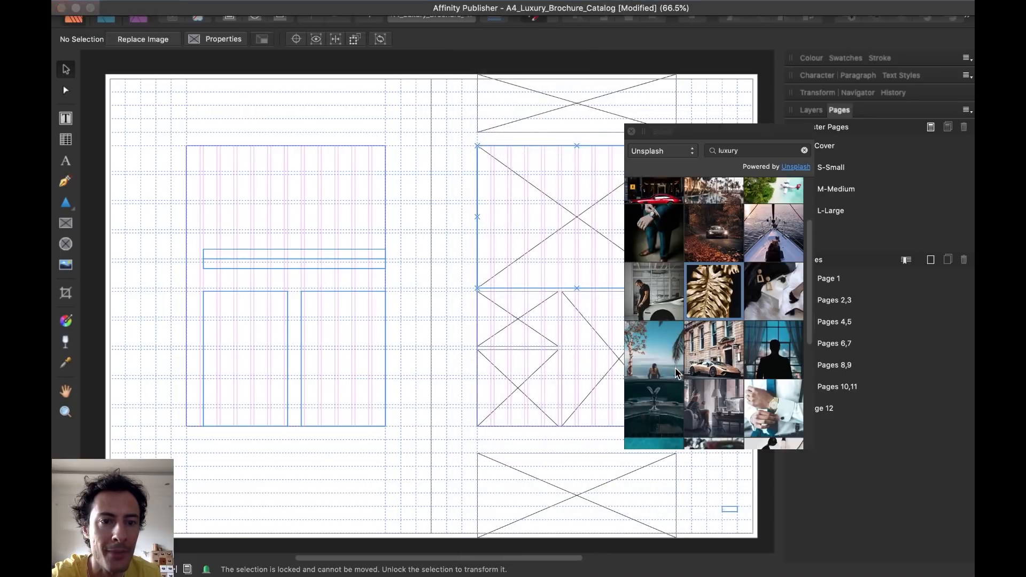
Step: Clear the old stock search, check the available photo sources, and search Unsplash for "luxury" with the library moved off the picture frames
{"action": "left_click", "coordinate": [804, 150]}
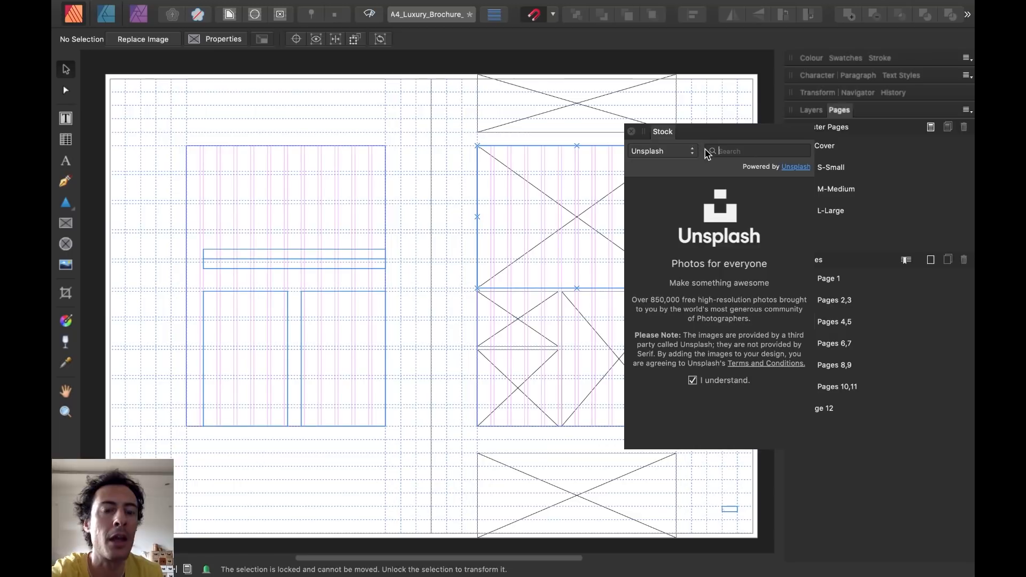
{"action": "left_click", "coordinate": [666, 156]}
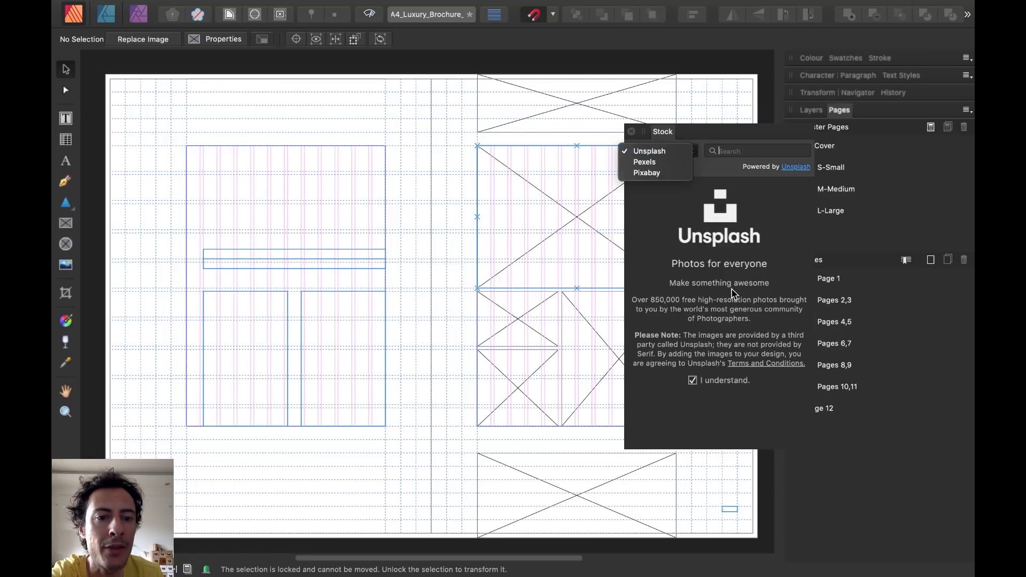
{"action": "left_click", "coordinate": [666, 216]}
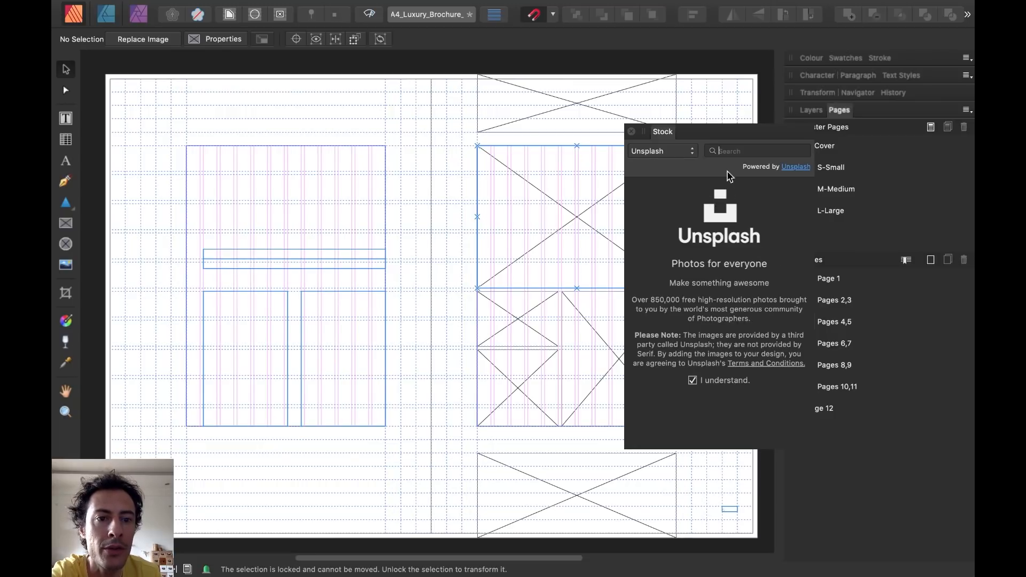
{"action": "left_click_drag", "start_coordinate": [706, 139], "coordinate": [760, 139]}
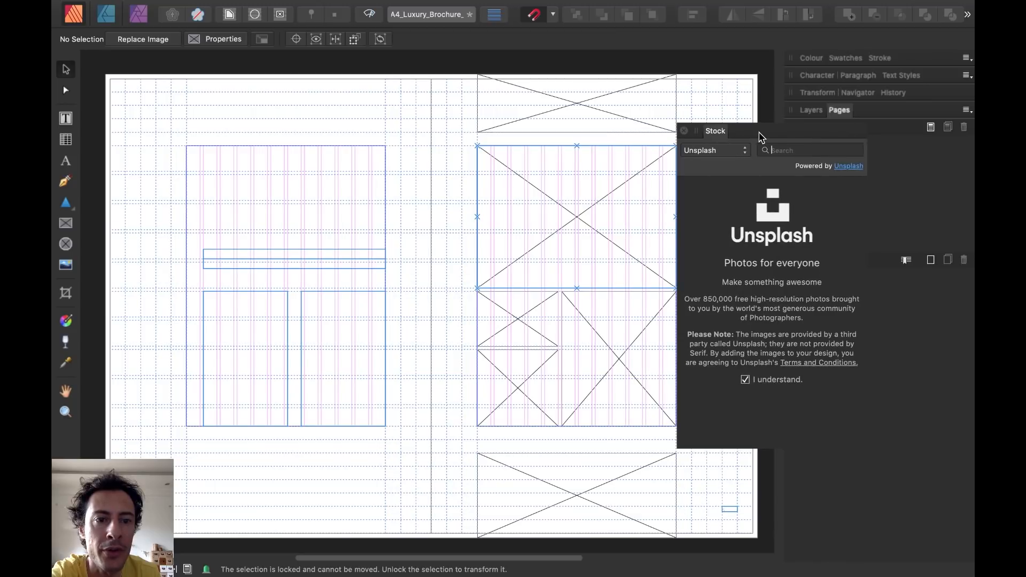
{"action": "left_click", "coordinate": [785, 150]}
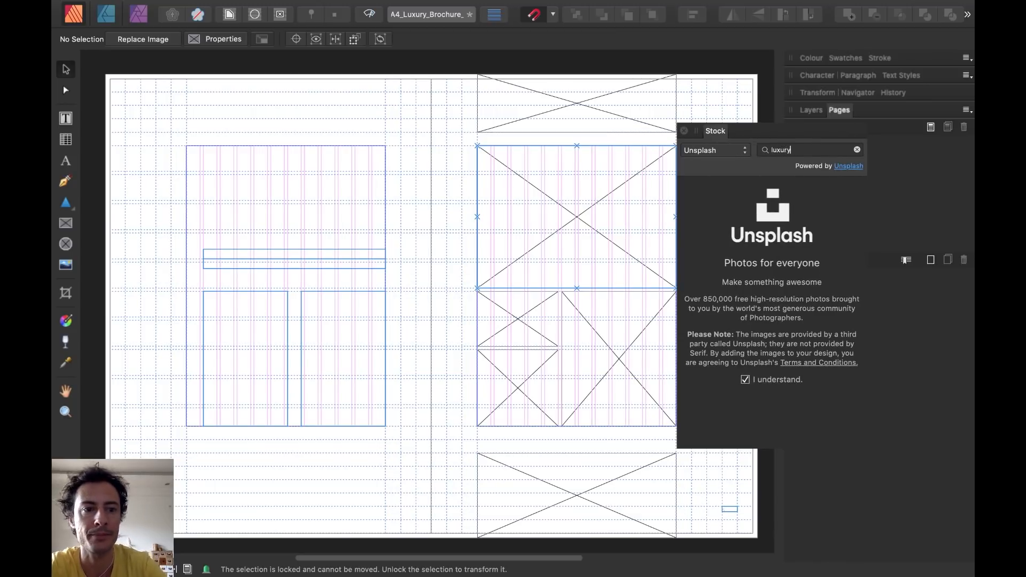
{"action": "key", "text": "Return"}
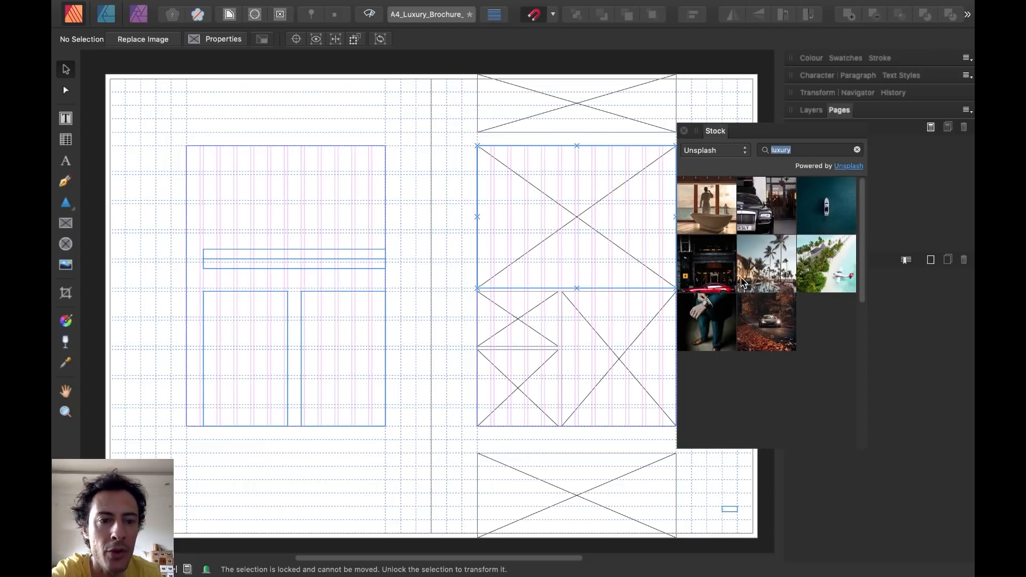
Step: Place the black car photo in page 5's large picture frame, dismiss the photo credit, and deselect the image
{"action": "left_click_drag", "start_coordinate": [769, 205], "coordinate": [572, 212]}
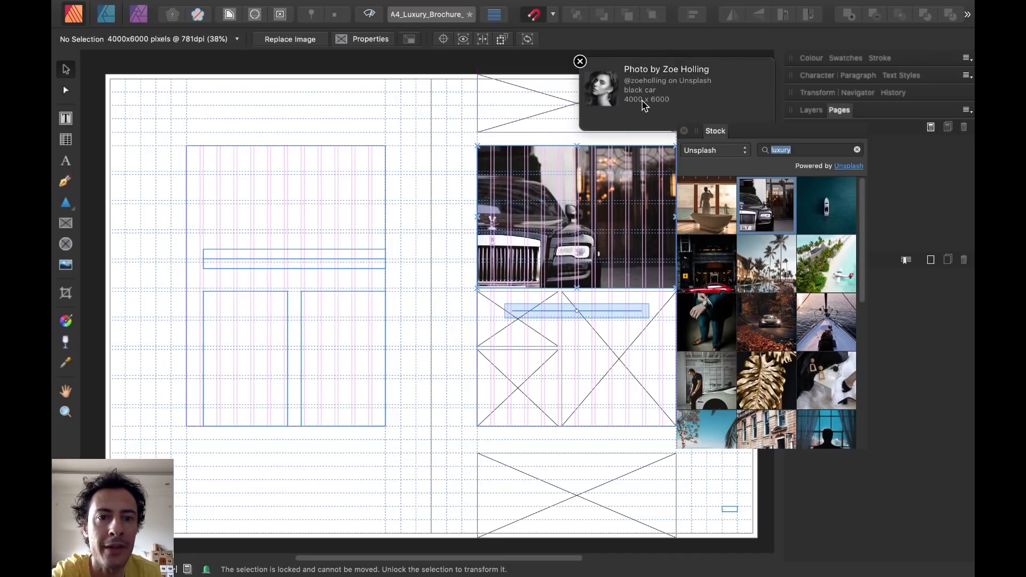
{"action": "left_click", "coordinate": [579, 61]}
{"action": "scroll", "coordinate": [579, 221], "scroll_direction": "right", "scroll_amount": 5}
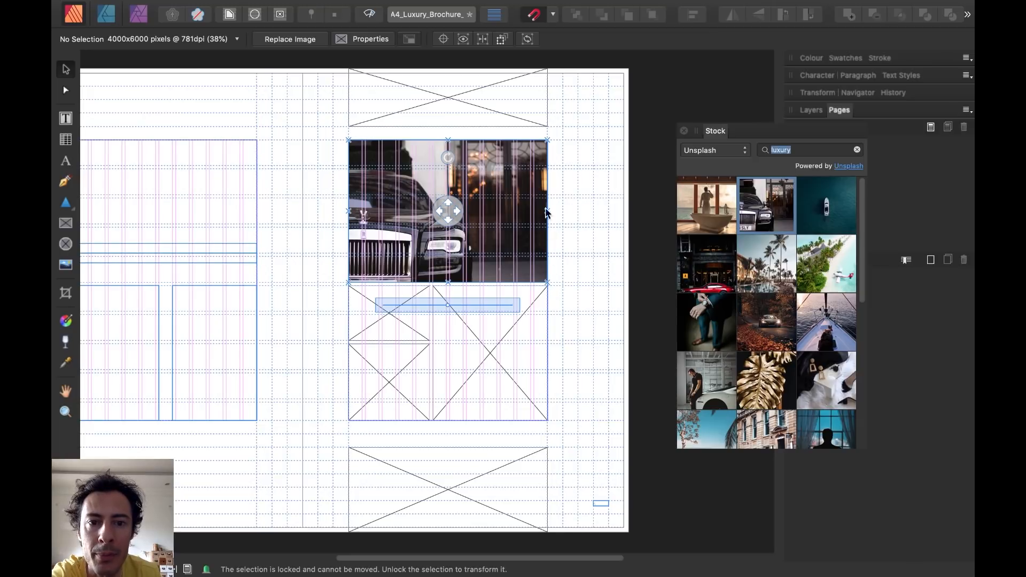
{"action": "left_click", "coordinate": [512, 171]}
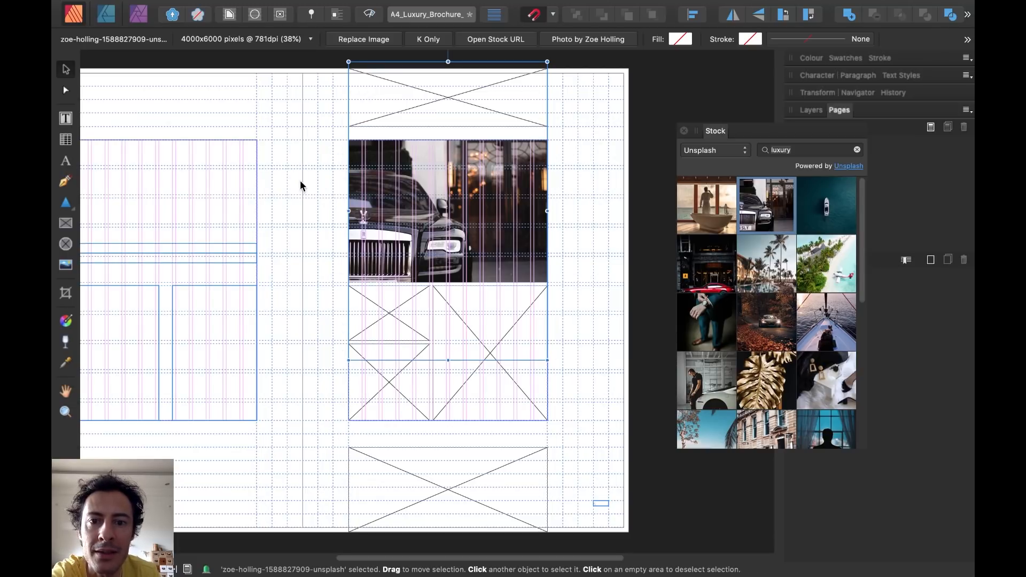
{"action": "left_click", "coordinate": [566, 197]}
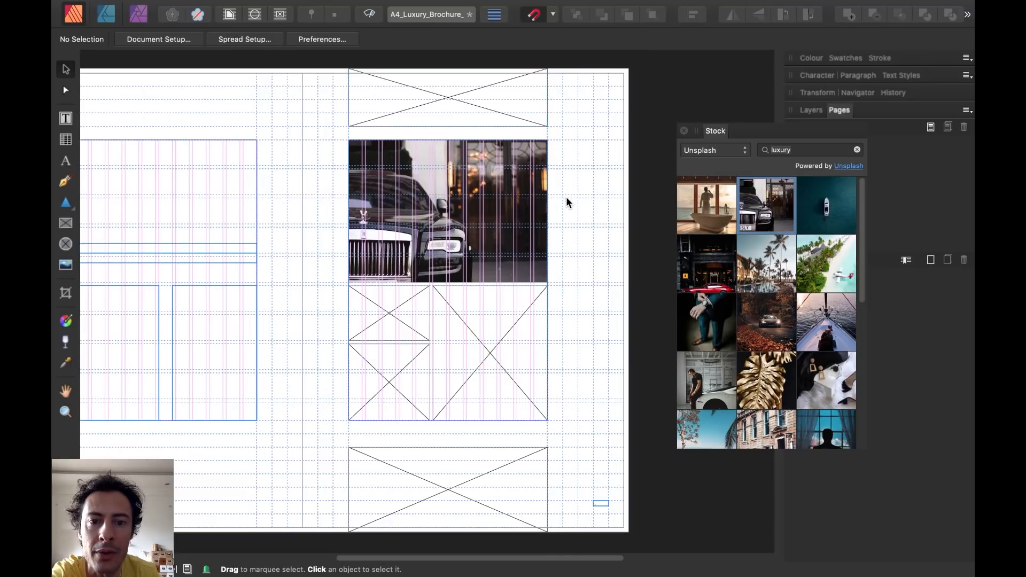
Step: Try the Scale to Max Fit and Scale to Min Fit frame properties on the black car picture
{"action": "left_click", "coordinate": [486, 203]}
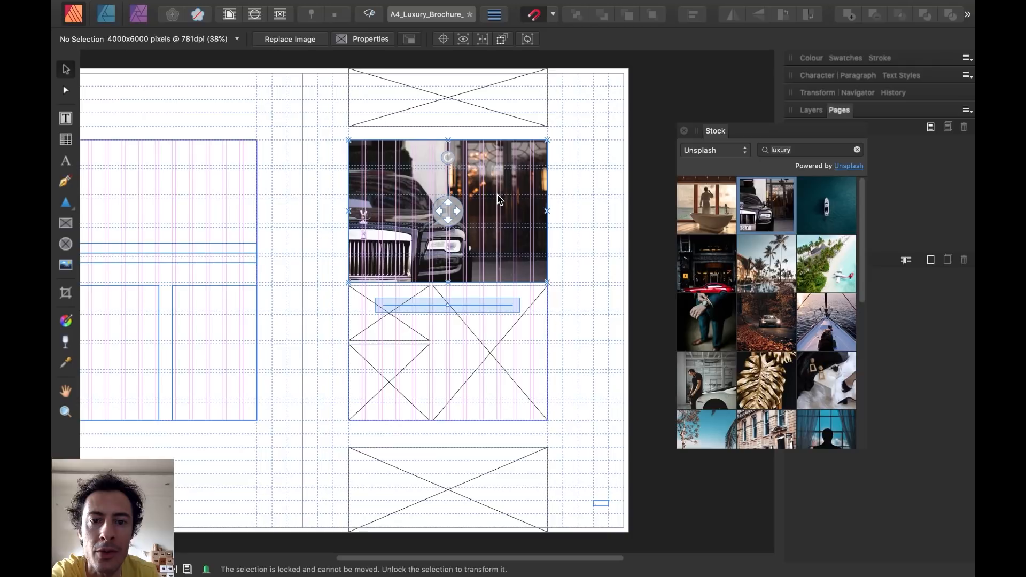
{"action": "right_click", "coordinate": [498, 199]}
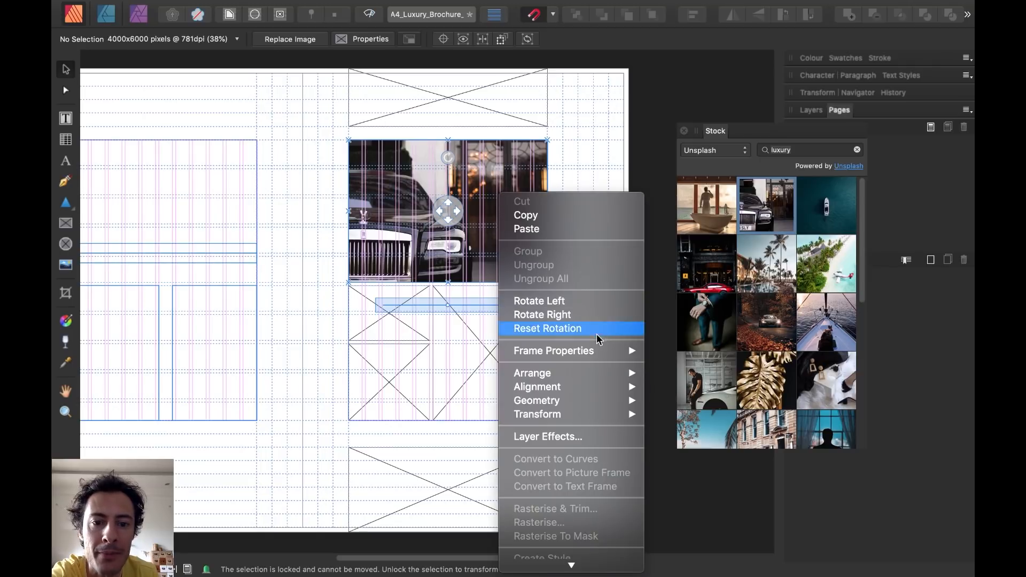
{"action": "mouse_move", "coordinate": [592, 351]}
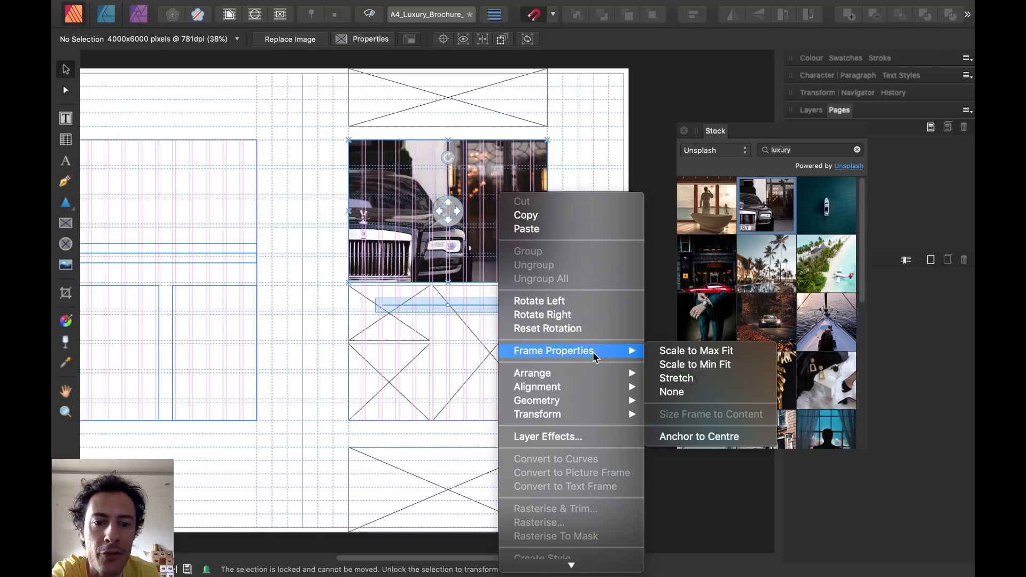
{"action": "left_click", "coordinate": [697, 351]}
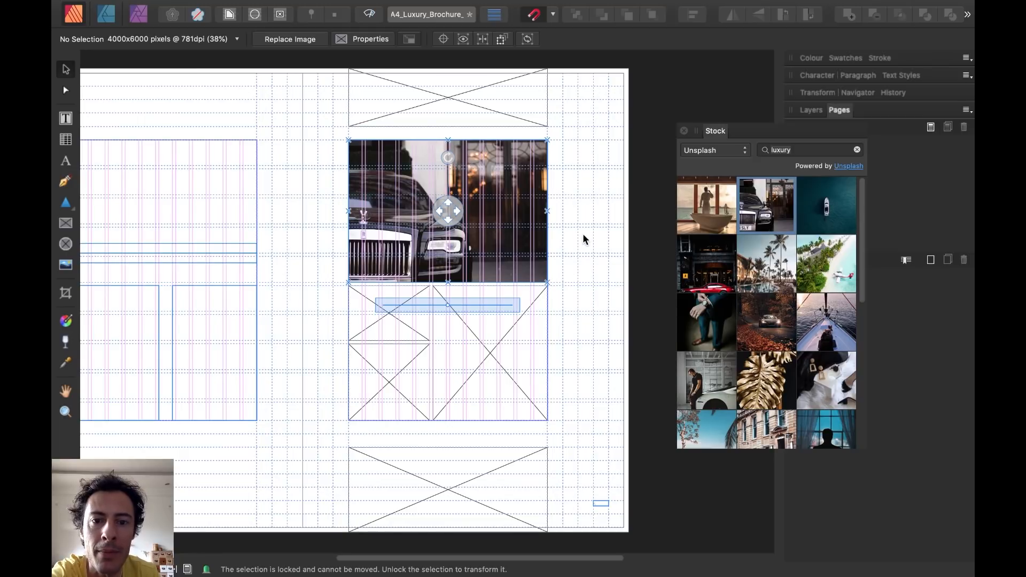
{"action": "right_click", "coordinate": [491, 206]}
{"action": "mouse_move", "coordinate": [598, 360]}
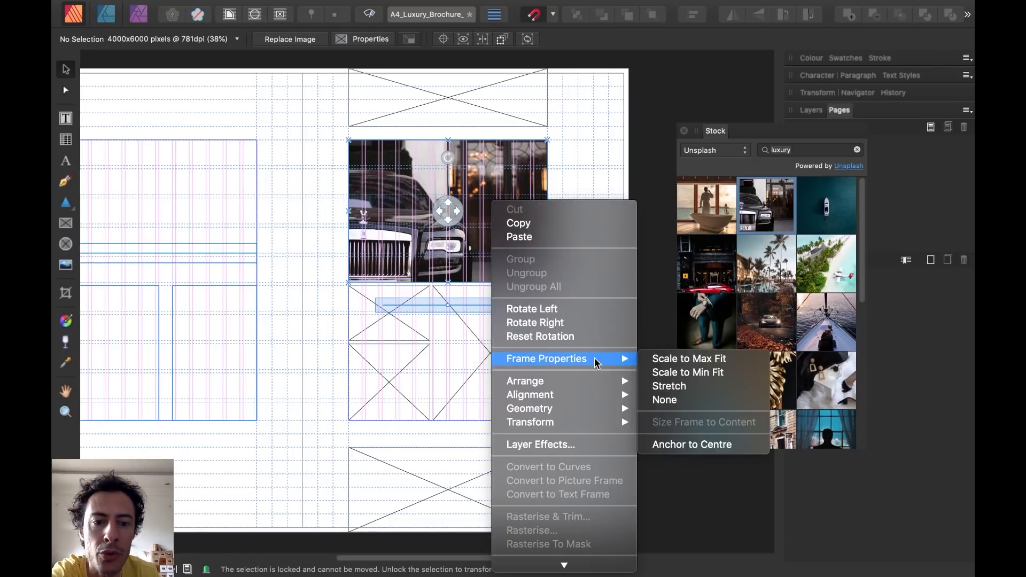
{"action": "left_click", "coordinate": [685, 373]}
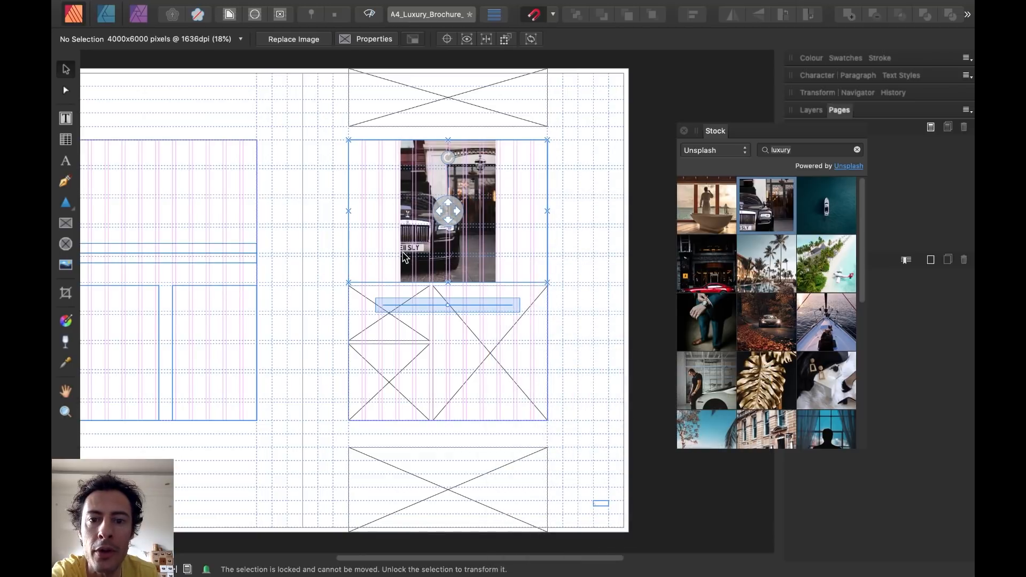
{"action": "left_click", "coordinate": [568, 221]}
Step: Try the Stretch frame property on the black car picture
{"action": "left_click", "coordinate": [488, 210]}
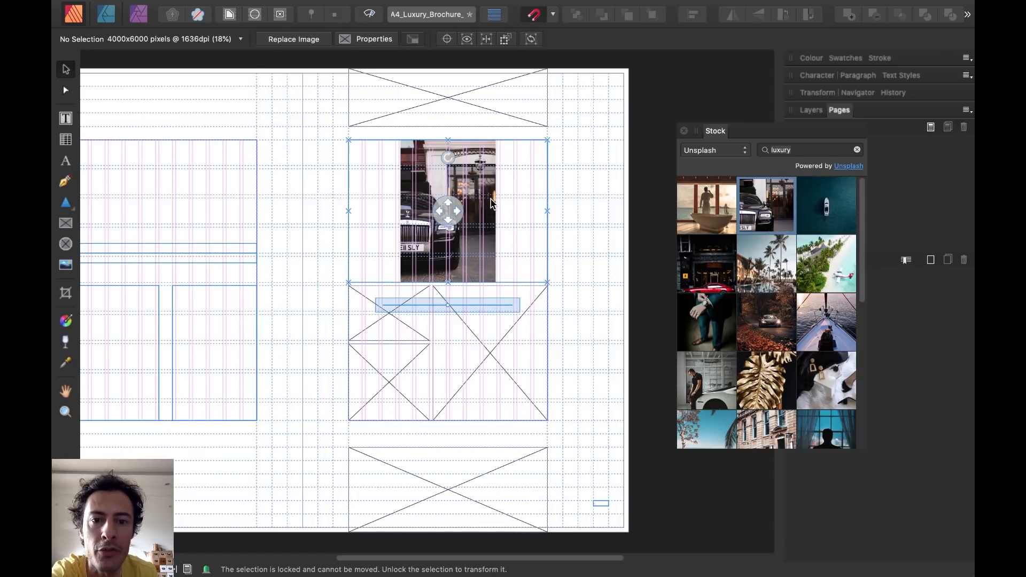
{"action": "right_click", "coordinate": [491, 202]}
{"action": "mouse_move", "coordinate": [612, 354]}
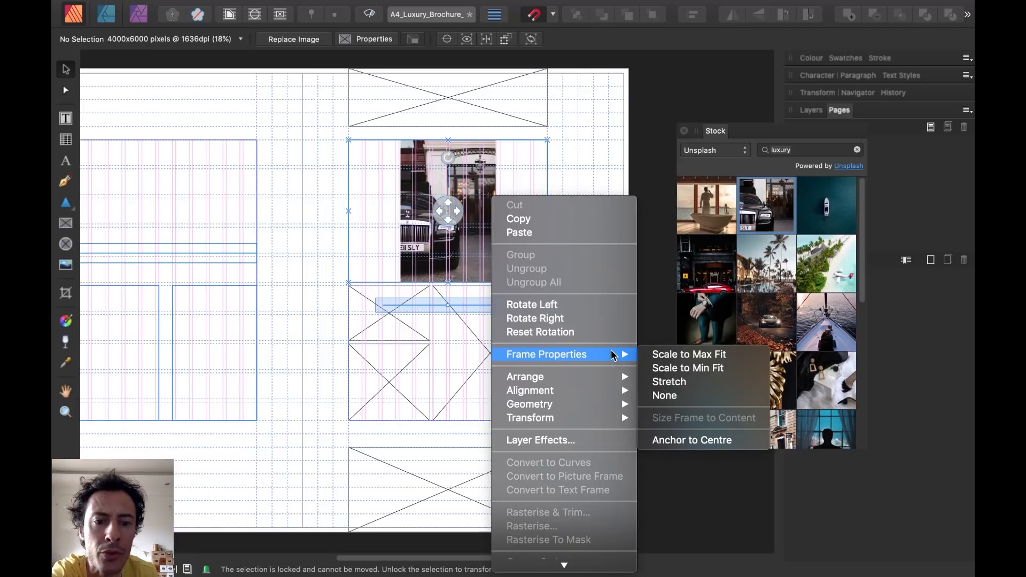
{"action": "left_click", "coordinate": [676, 389]}
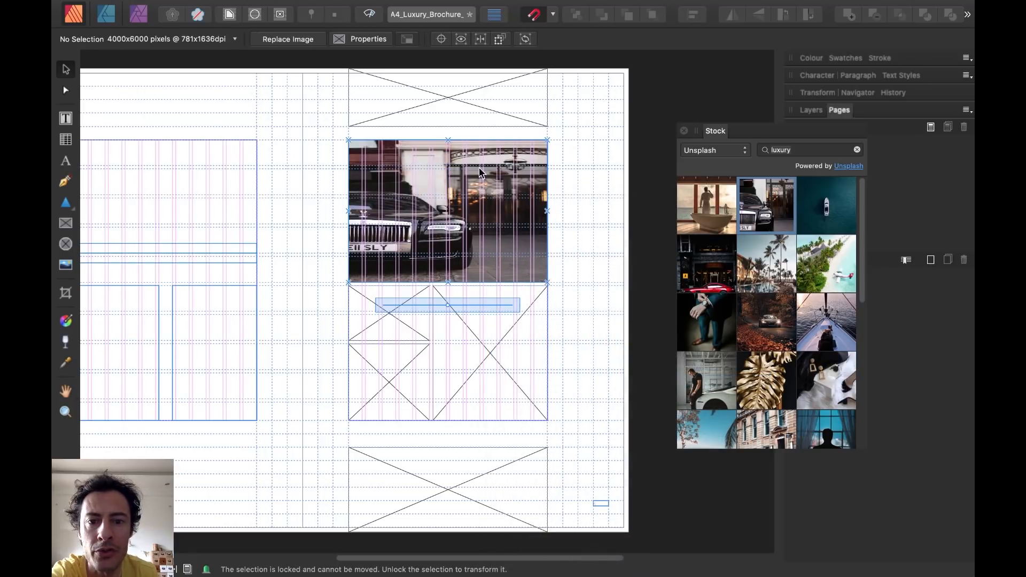
Step: Set the black car picture's frame property to Scale to Max Fit and deselect it
{"action": "right_click", "coordinate": [507, 224]}
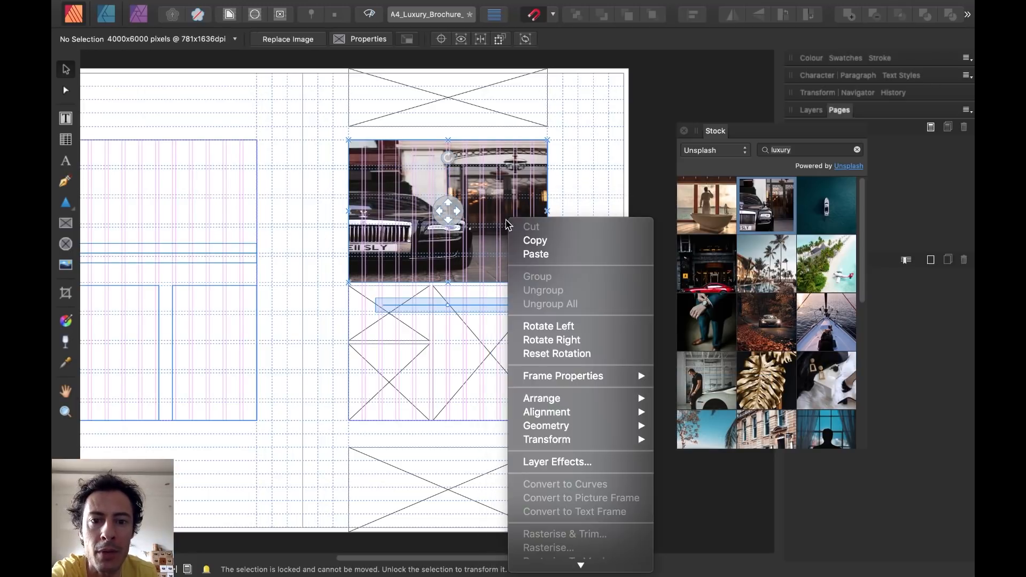
{"action": "mouse_move", "coordinate": [599, 375]}
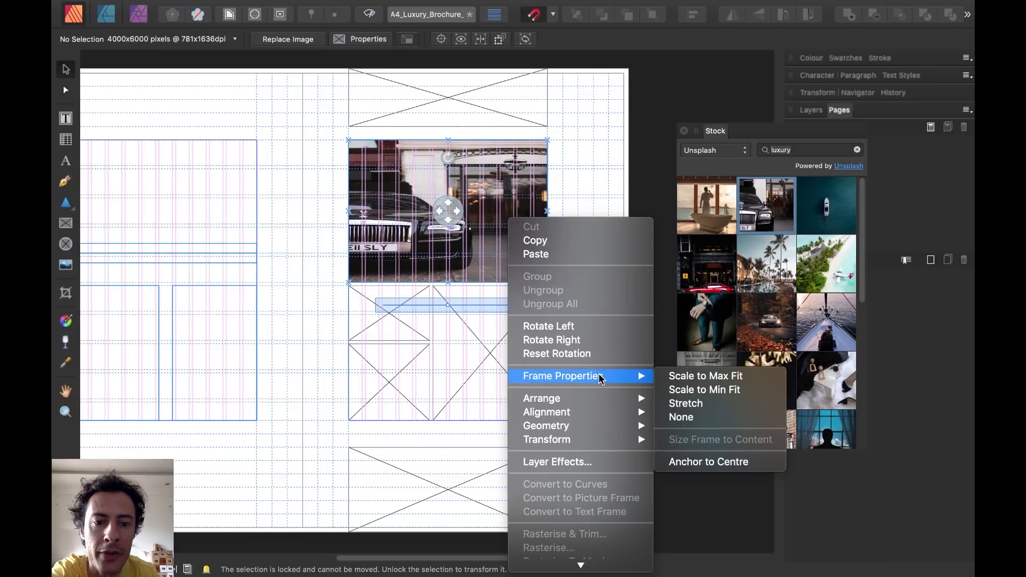
{"action": "left_click", "coordinate": [719, 377]}
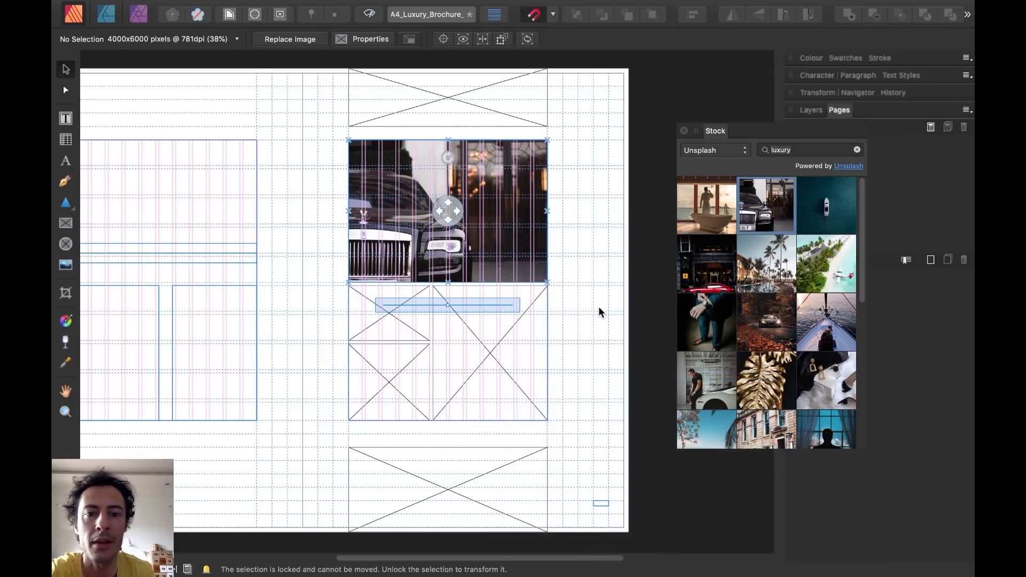
{"action": "left_click", "coordinate": [598, 307]}
Step: Fill the tall picture frame below the car with the stock photo of the seated man wearing a wristwatch
{"action": "left_click", "coordinate": [524, 319]}
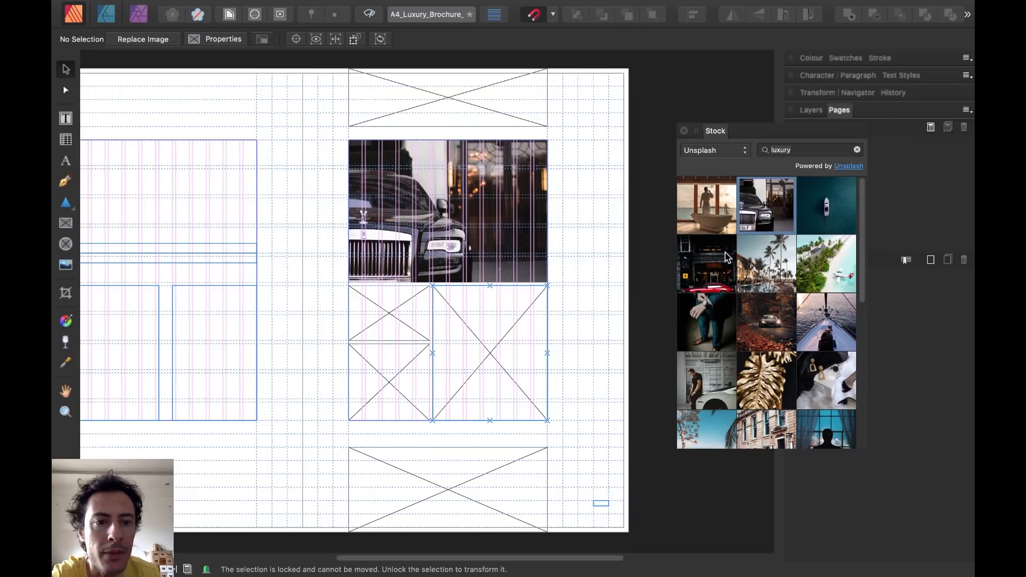
{"action": "scroll", "coordinate": [846, 258], "scroll_direction": "down", "scroll_amount": 2}
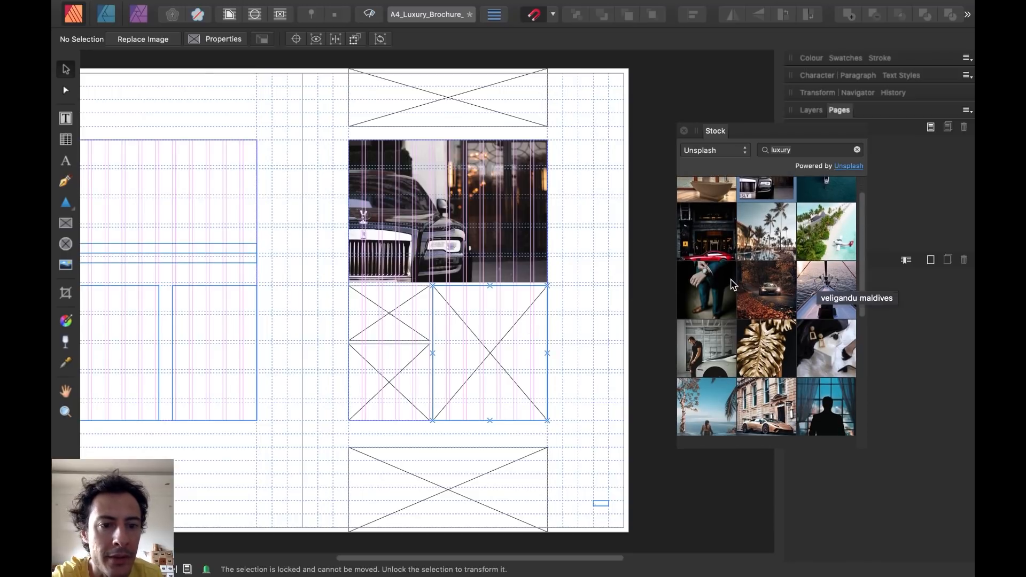
{"action": "left_click_drag", "start_coordinate": [722, 284], "coordinate": [488, 344]}
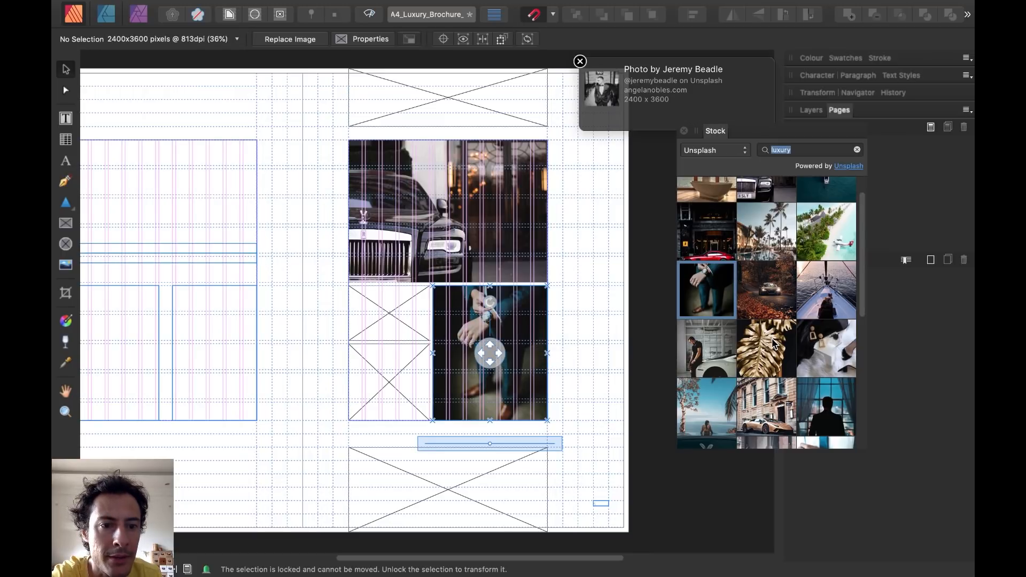
Step: Fill the lower small picture frame beside it with the white shirt and gold watch stock photo
{"action": "scroll", "coordinate": [806, 301], "scroll_direction": "up", "scroll_amount": 1}
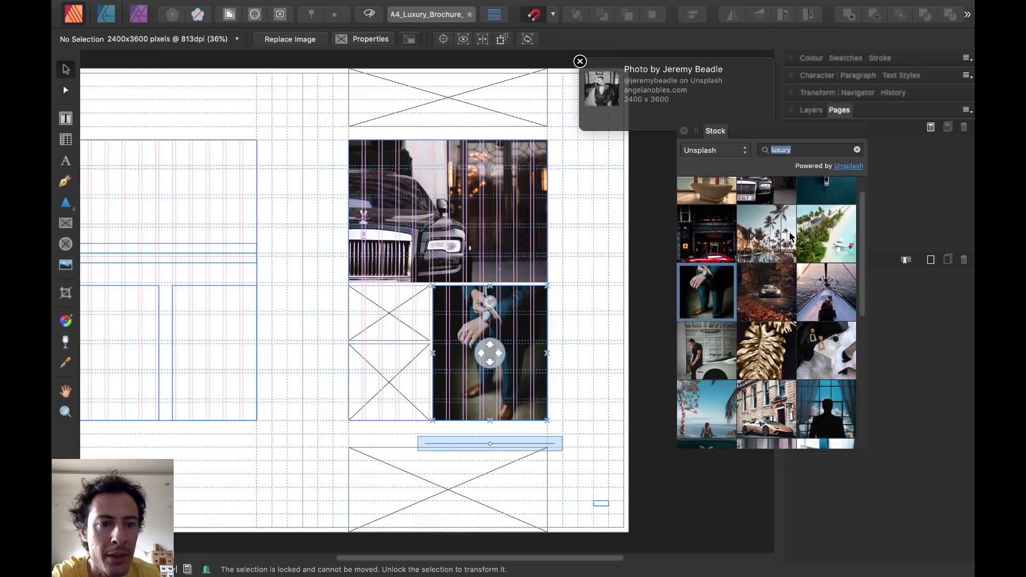
{"action": "scroll", "coordinate": [778, 239], "scroll_direction": "down", "scroll_amount": 3}
{"action": "scroll", "coordinate": [776, 241], "scroll_direction": "down", "scroll_amount": 5}
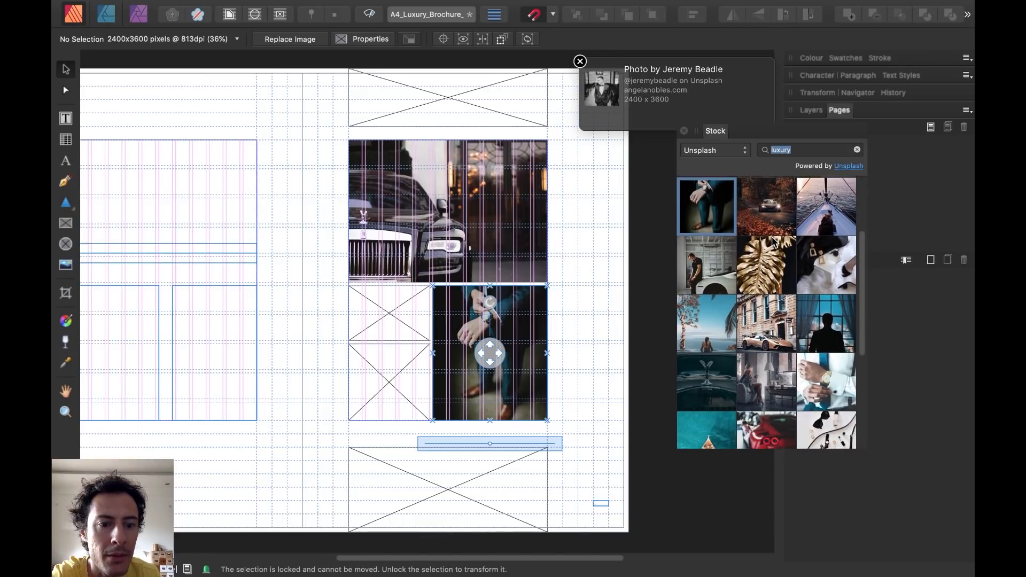
{"action": "left_click_drag", "start_coordinate": [831, 299], "coordinate": [402, 369]}
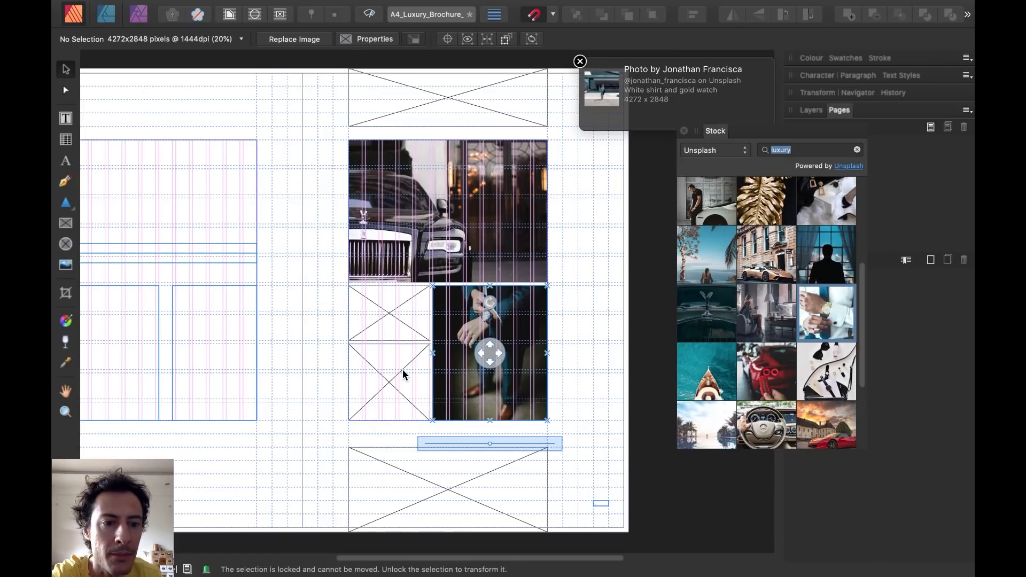
Step: Place the stock photo of a car on an autumn forest road in the remaining small frame above the gold watch
{"action": "scroll", "coordinate": [740, 305], "scroll_direction": "up", "scroll_amount": 2}
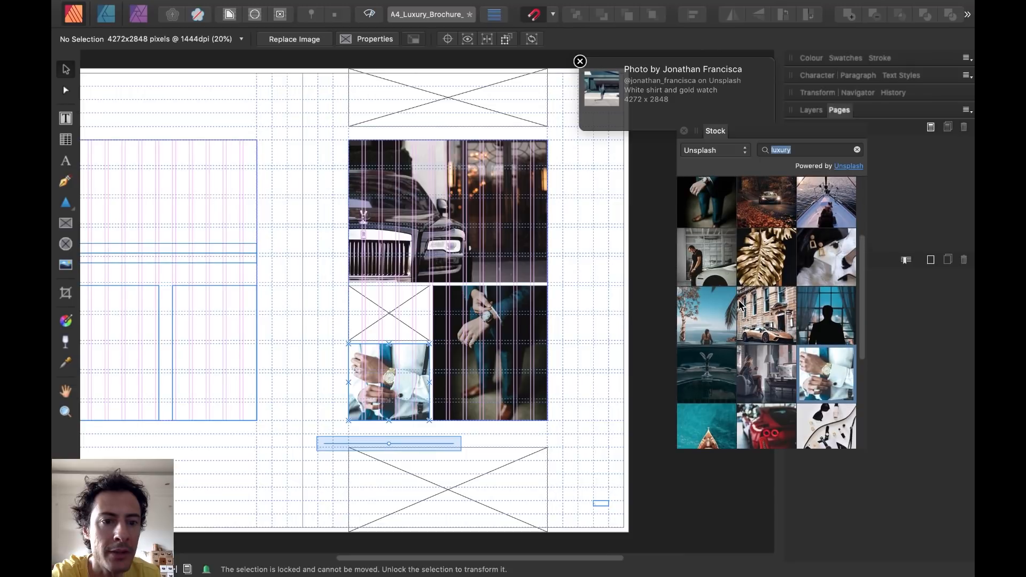
{"action": "scroll", "coordinate": [763, 267], "scroll_direction": "up", "scroll_amount": 1}
{"action": "left_click_drag", "start_coordinate": [763, 240], "coordinate": [398, 310]}
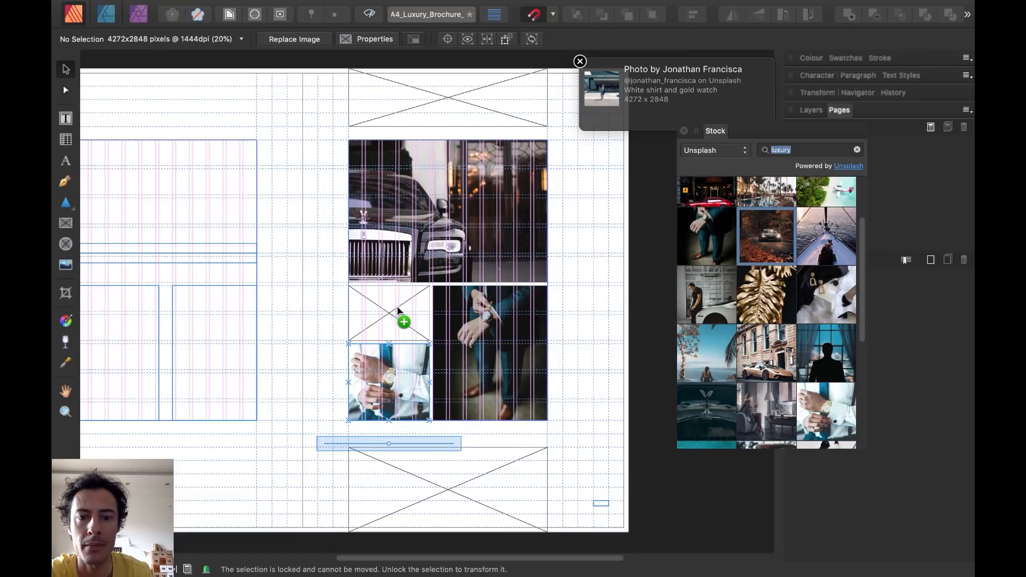
{"action": "left_click_drag", "start_coordinate": [398, 309], "coordinate": [584, 62]}
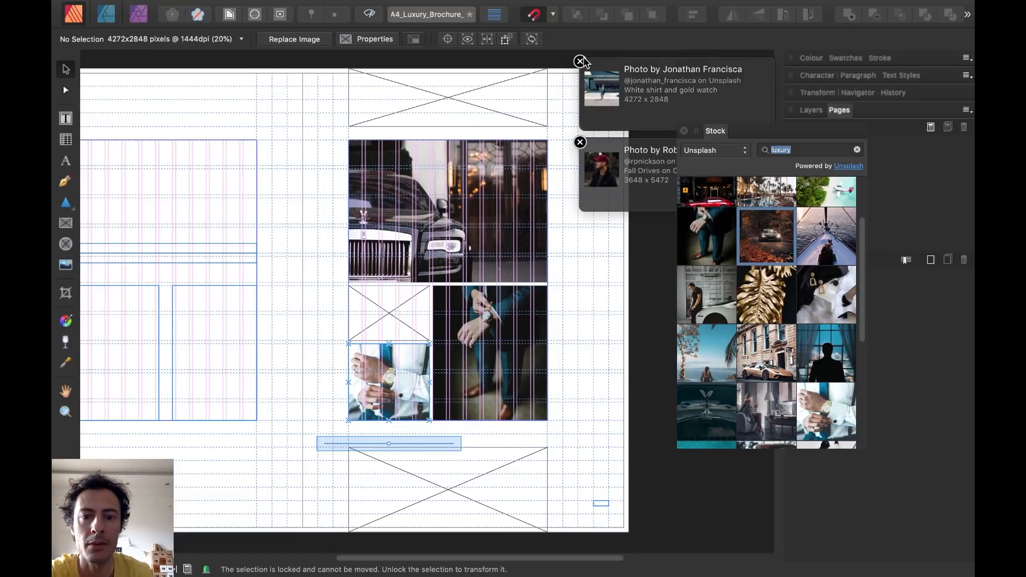
Step: Dismiss both stock photo credit notices, deselect the image and preview the spread without guides or frame outlines
{"action": "left_click", "coordinate": [582, 62]}
{"action": "left_click", "coordinate": [582, 62]}
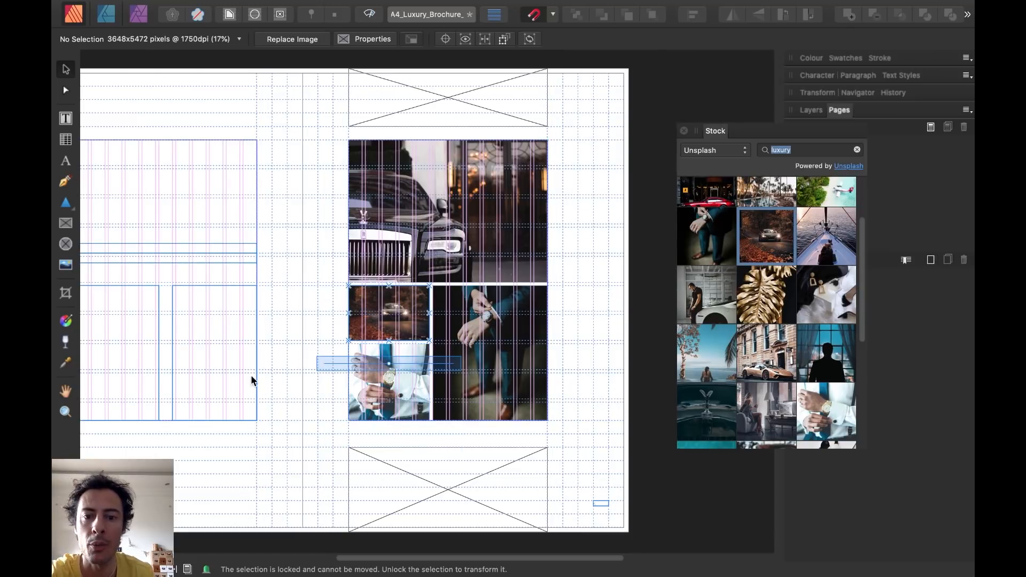
{"action": "left_click", "coordinate": [286, 317]}
{"action": "key", "text": "w"}
{"action": "scroll", "coordinate": [521, 398], "scroll_direction": "left", "scroll_amount": 3}
{"action": "scroll", "coordinate": [522, 398], "scroll_direction": "down", "scroll_amount": 1}
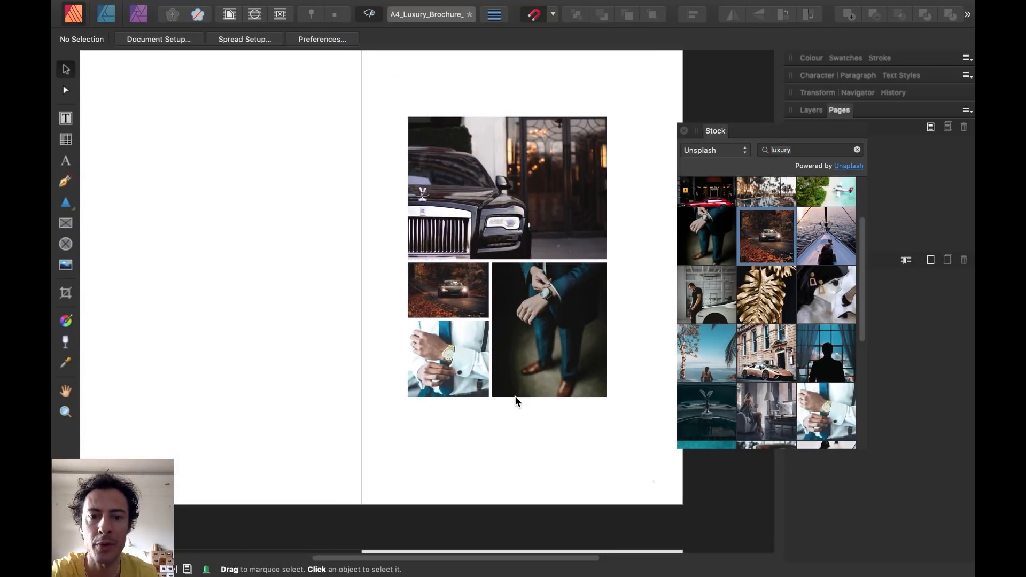
{"action": "scroll", "coordinate": [517, 402], "scroll_direction": "up", "scroll_amount": 1}
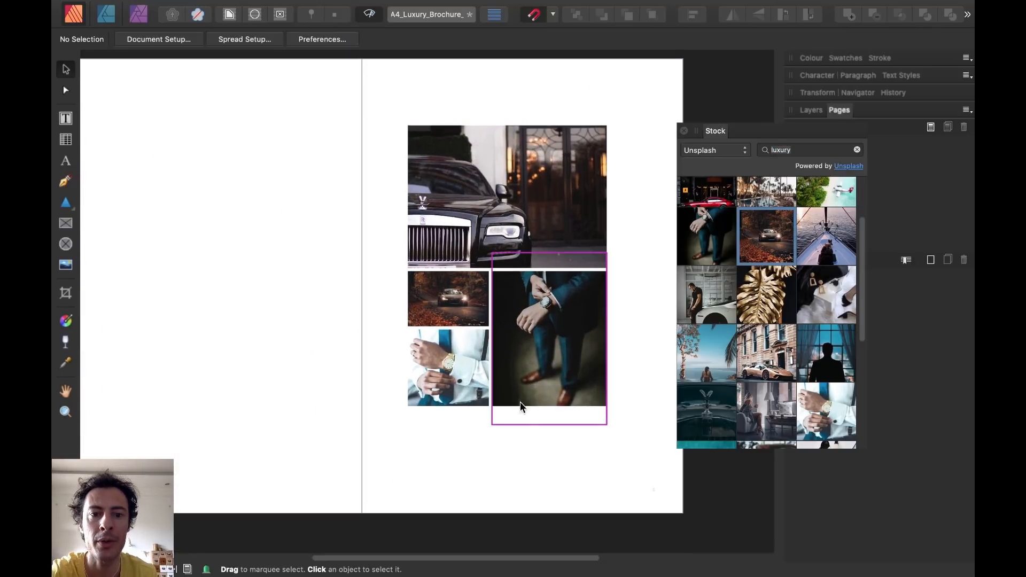
Step: Close the stock photo browser and leave the preview so the guides and frames show again
{"action": "left_click", "coordinate": [684, 131]}
{"action": "scroll", "coordinate": [543, 294], "scroll_direction": "up", "scroll_amount": 2}
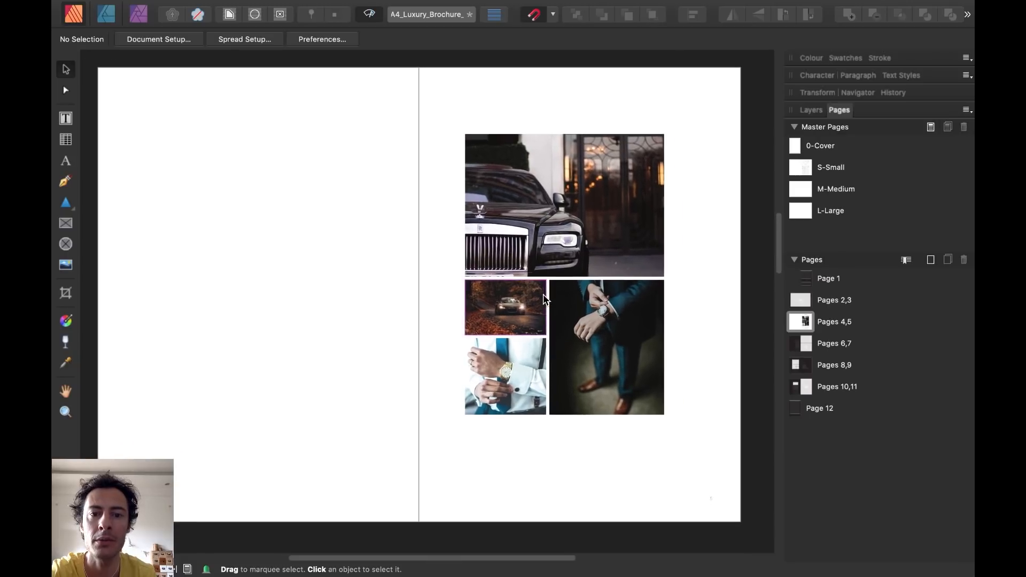
{"action": "key", "text": "w"}
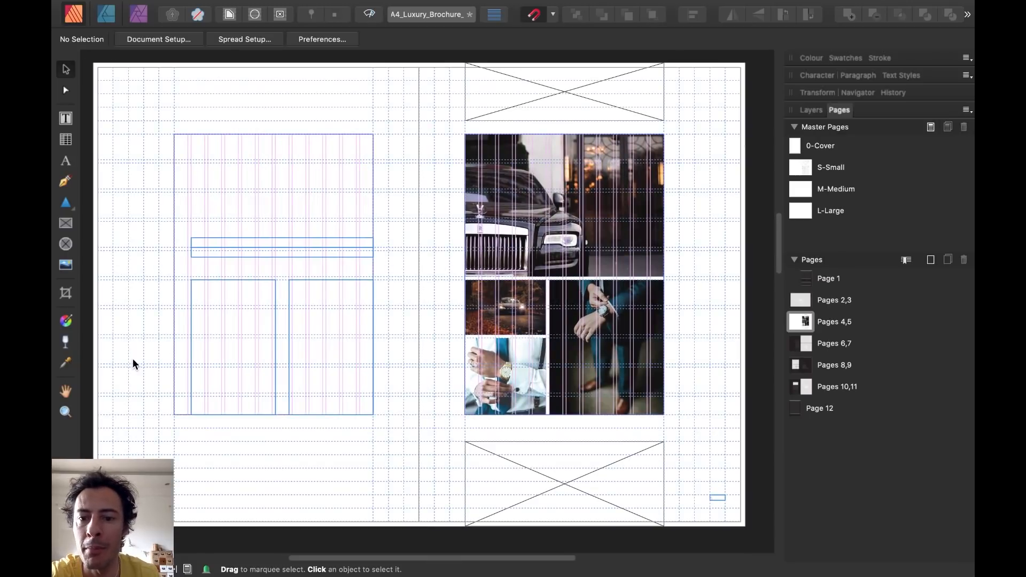
{"action": "left_click", "coordinate": [213, 241]}
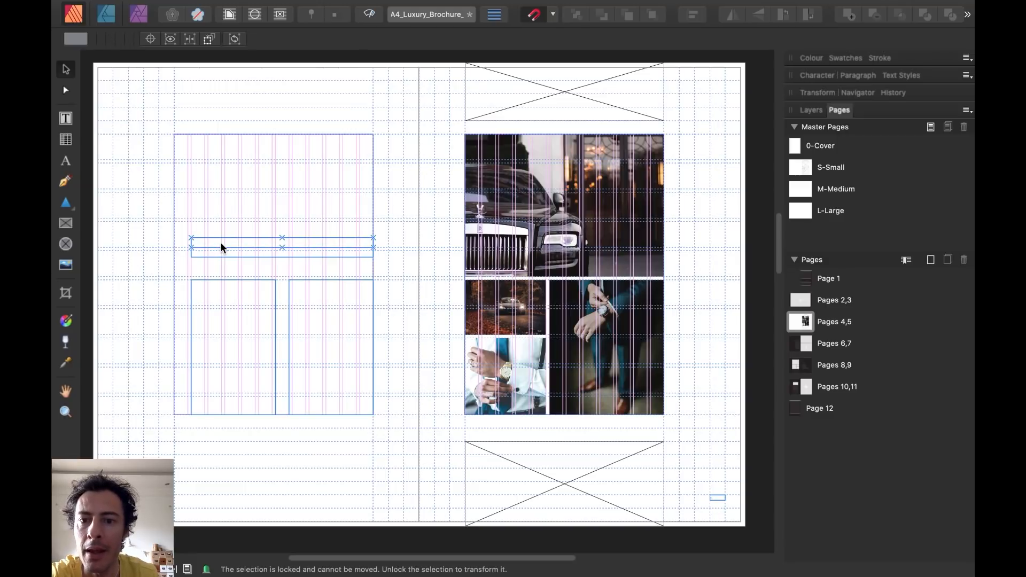
{"action": "key", "text": "t"}
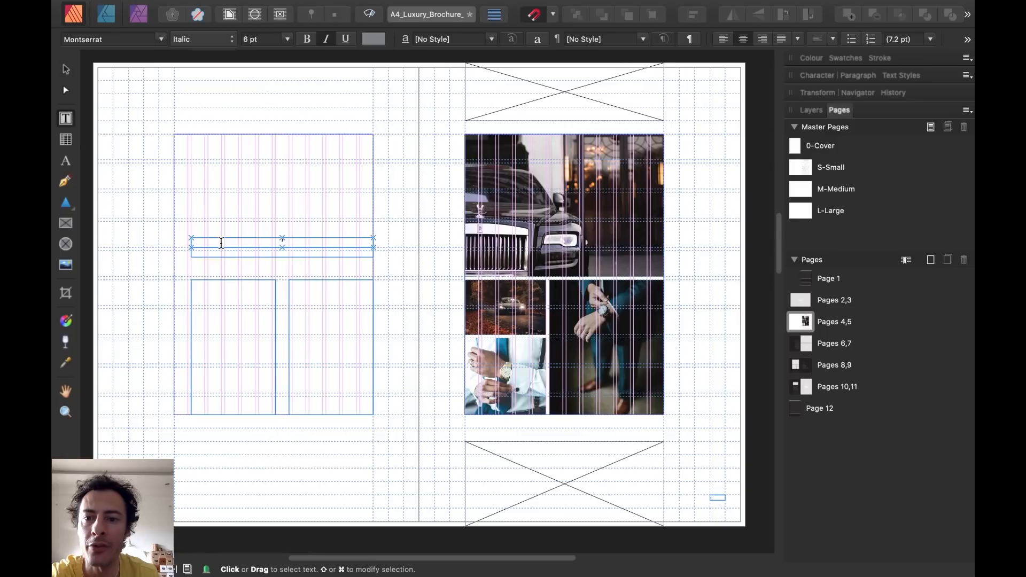
{"action": "left_click", "coordinate": [221, 243]}
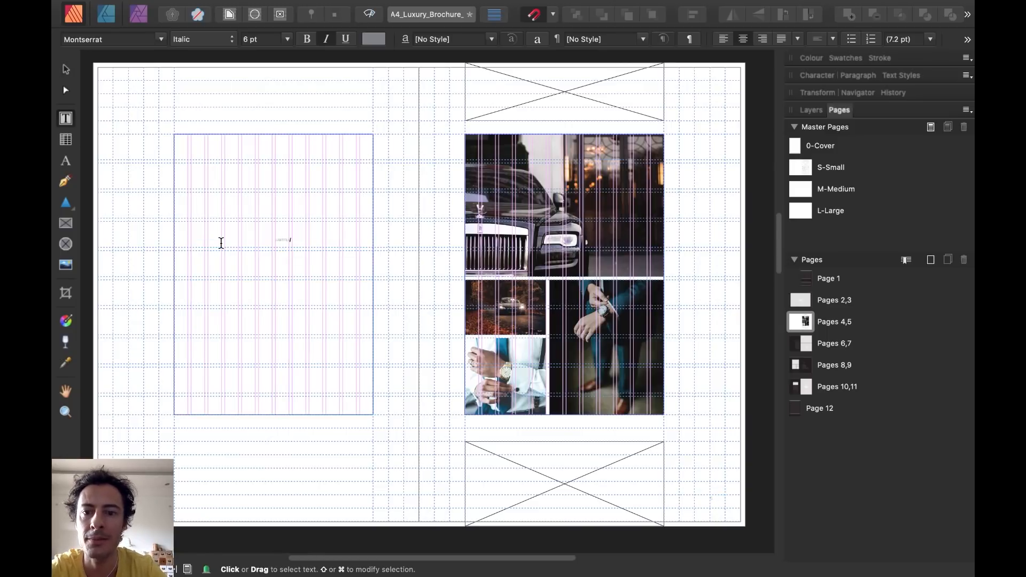
{"action": "key", "text": "Escape"}
{"action": "left_click", "coordinate": [66, 69]}
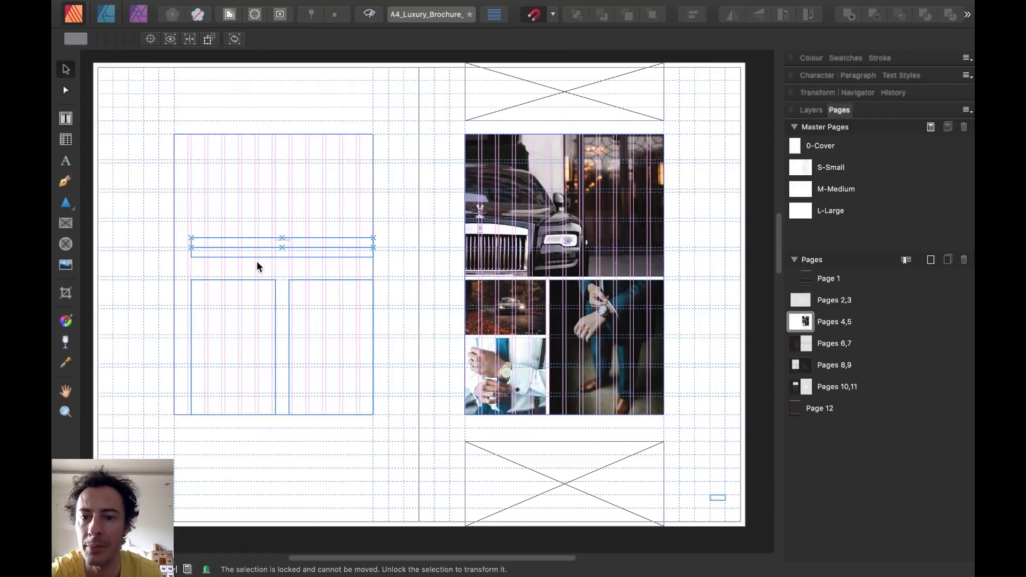
Step: Preview the left page up close to locate the subtitle text, then return to the view with guides
{"action": "key", "text": "w"}
{"action": "scroll", "coordinate": [283, 267], "scroll_direction": "up", "scroll_amount": 3}
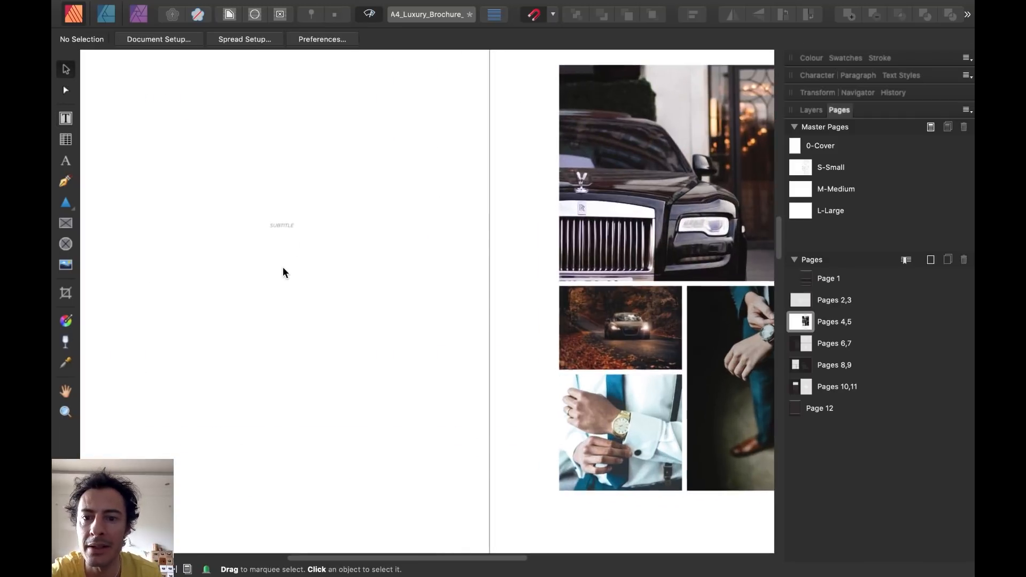
{"action": "left_click", "coordinate": [287, 230]}
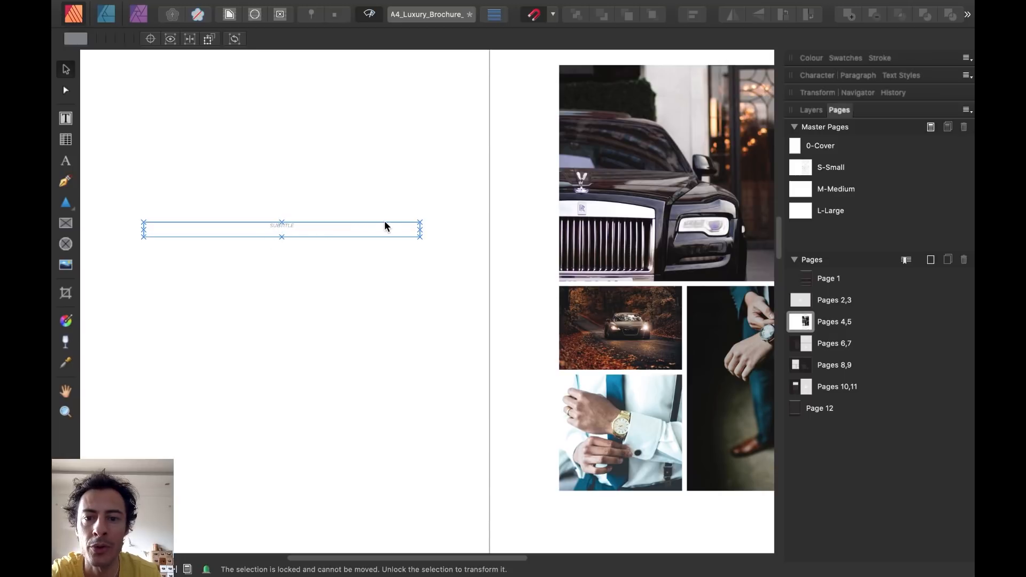
{"action": "left_click", "coordinate": [309, 205]}
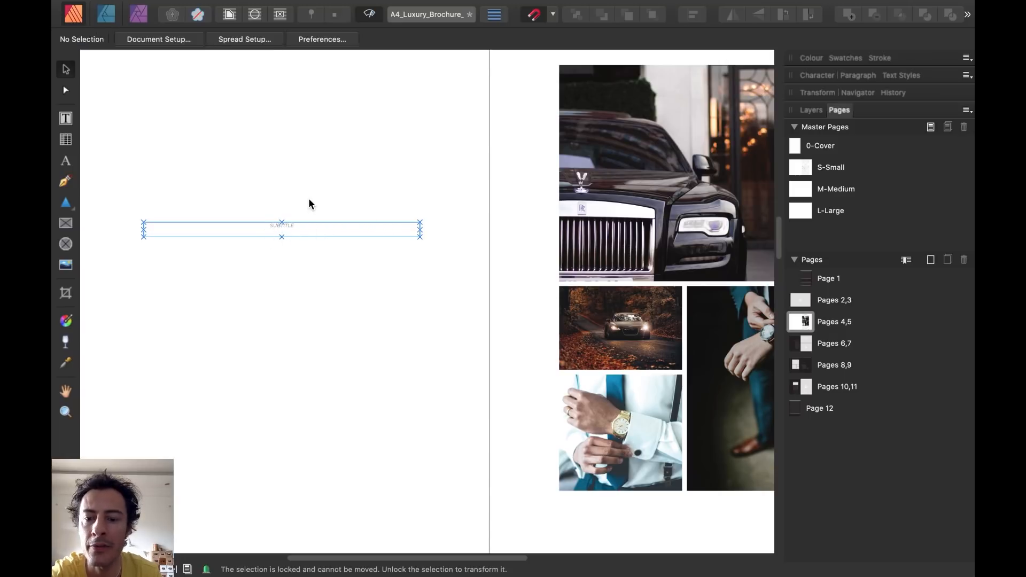
{"action": "key", "text": "w"}
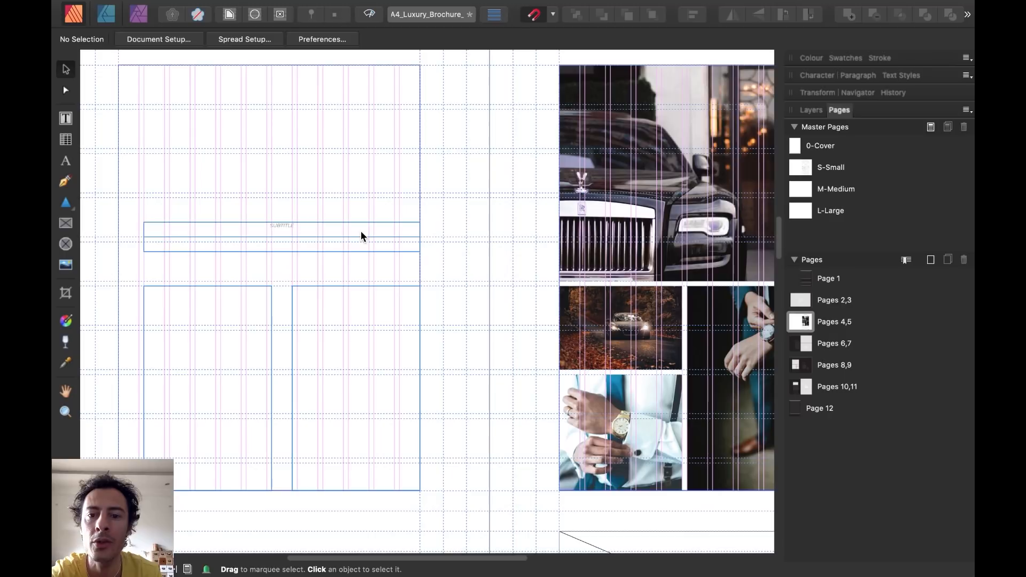
Step: Set the SUBTITLE placeholder text on the left page to 14 pt with the Italic font style
{"action": "left_click", "coordinate": [292, 230]}
{"action": "left_click", "coordinate": [289, 227]}
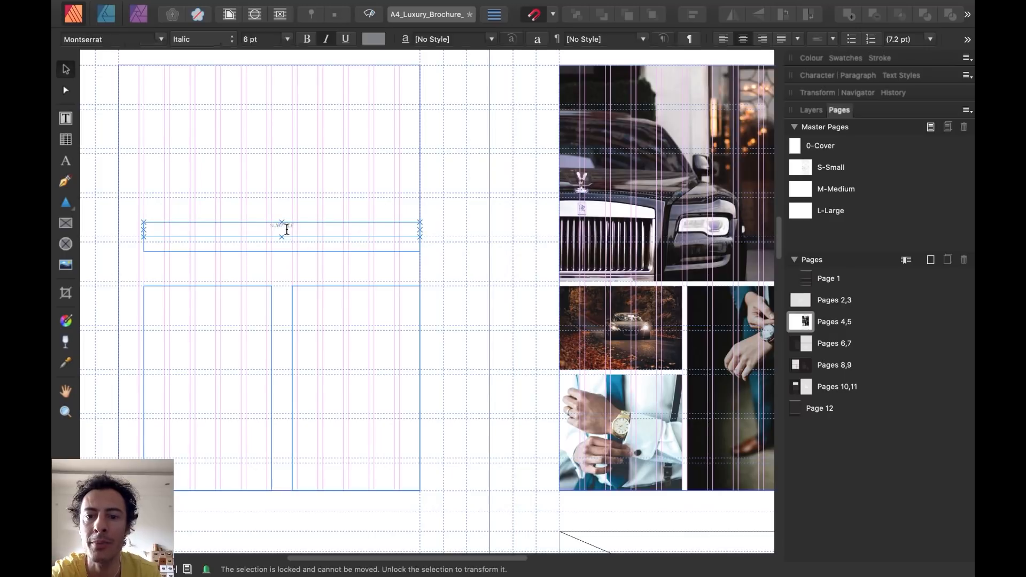
{"action": "left_click", "coordinate": [815, 76]}
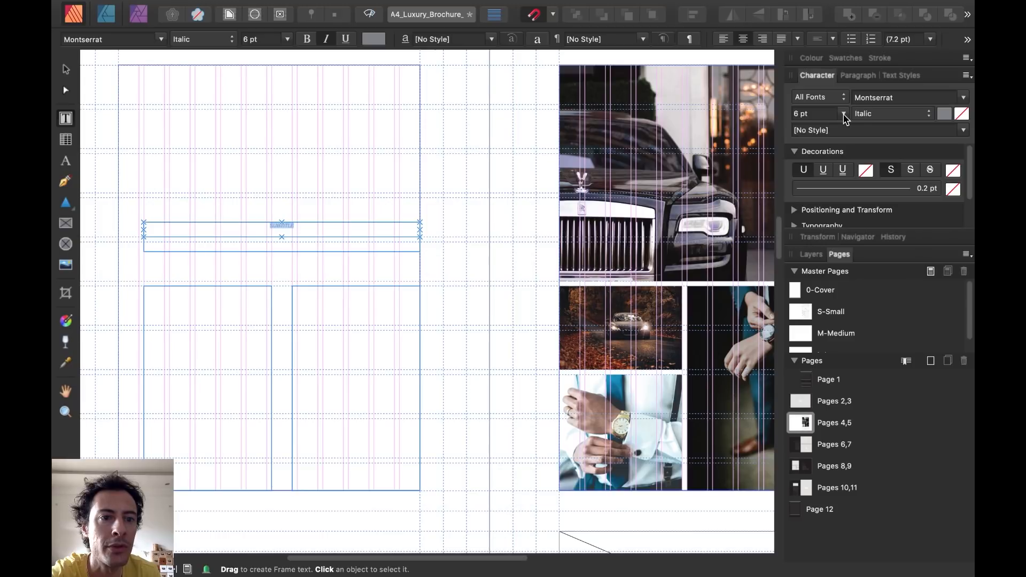
{"action": "left_click", "coordinate": [844, 114]}
{"action": "left_click", "coordinate": [820, 275]}
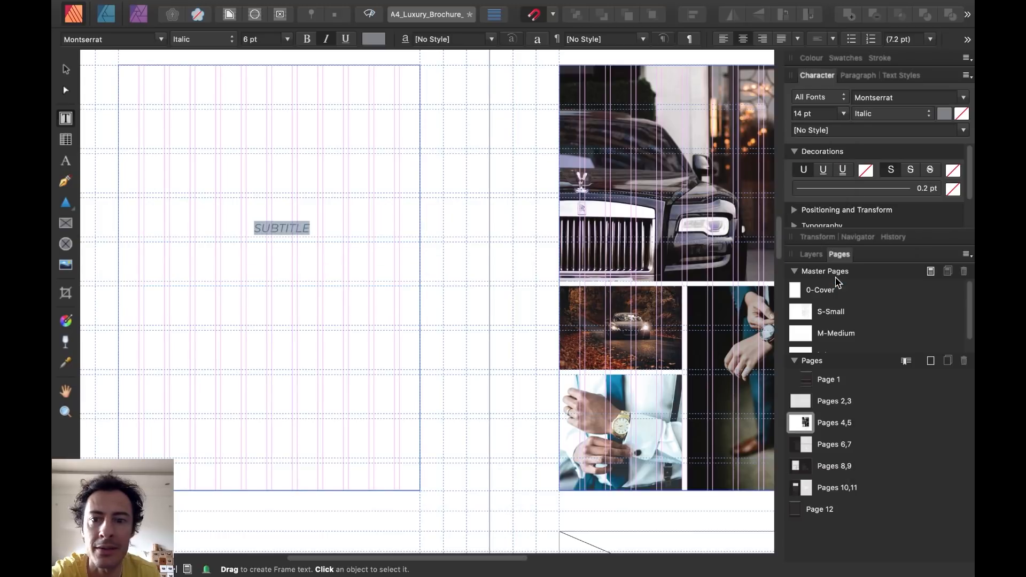
{"action": "left_click", "coordinate": [923, 114]}
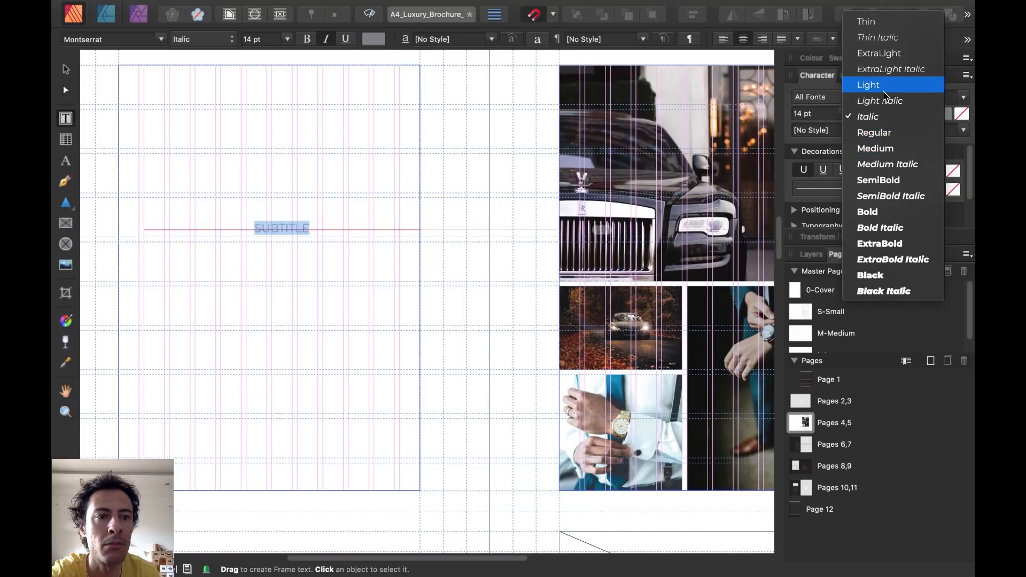
{"action": "left_click", "coordinate": [883, 116]}
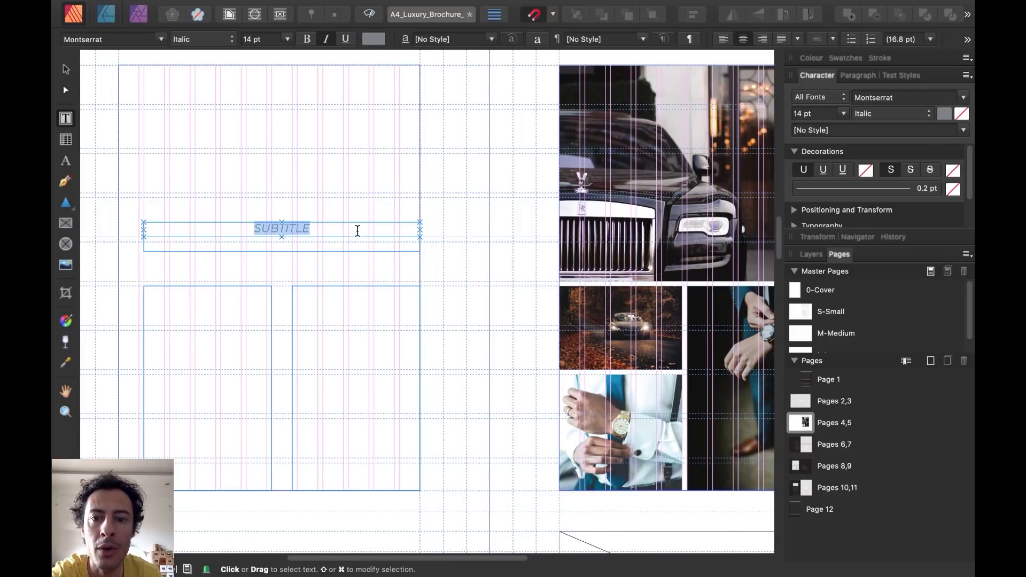
Step: Display the document's text styles and collapse the A4 1 and COLOR style groups
{"action": "left_click", "coordinate": [302, 233]}
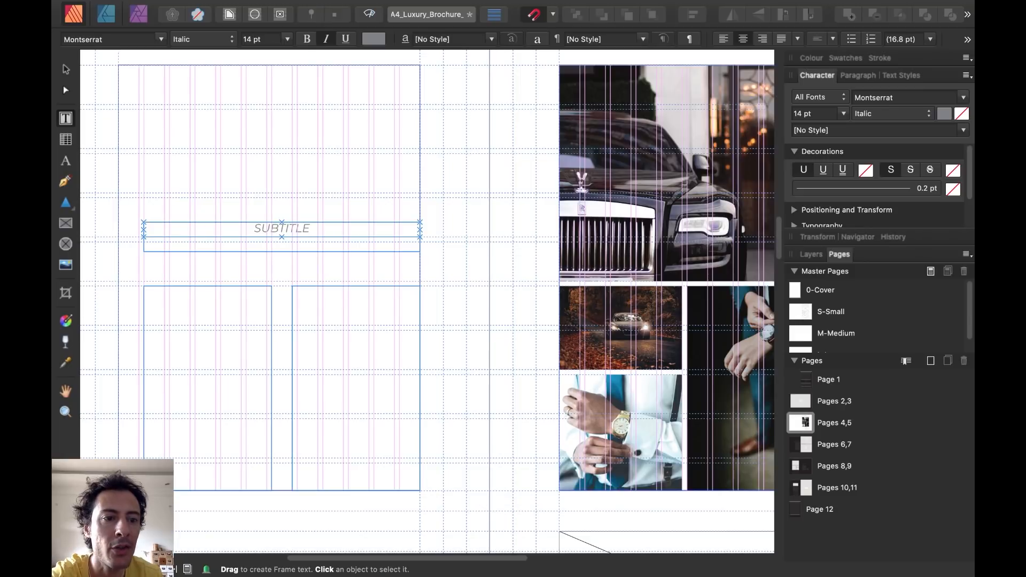
{"action": "left_click", "coordinate": [900, 77]}
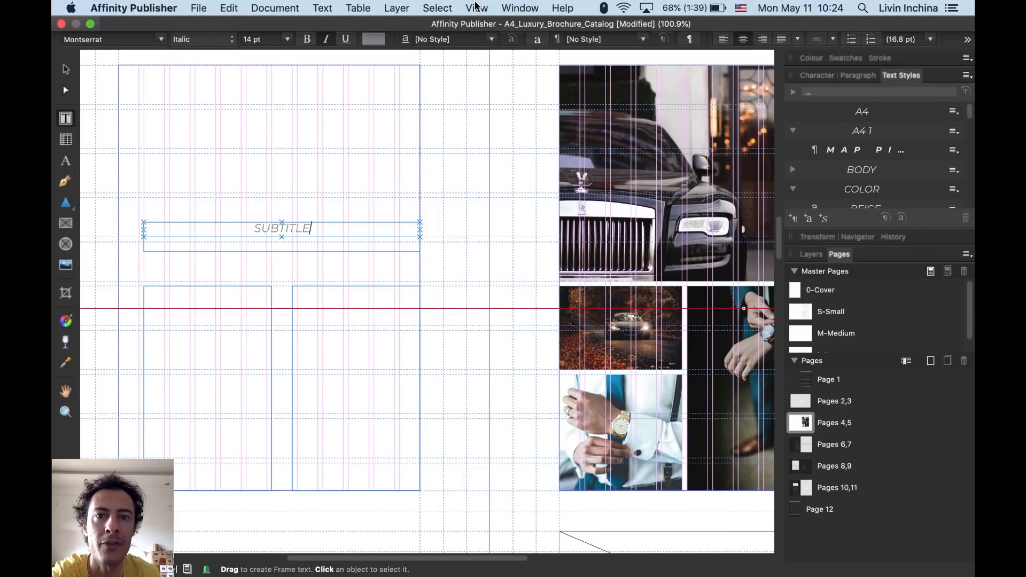
{"action": "left_click", "coordinate": [477, 7]}
{"action": "mouse_move", "coordinate": [495, 307]}
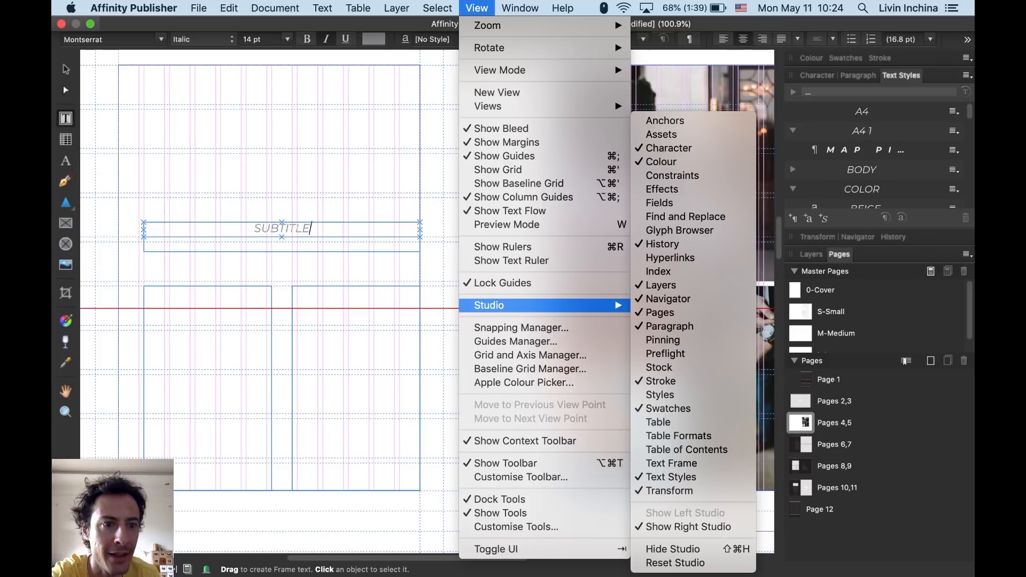
{"action": "left_click", "coordinate": [893, 213]}
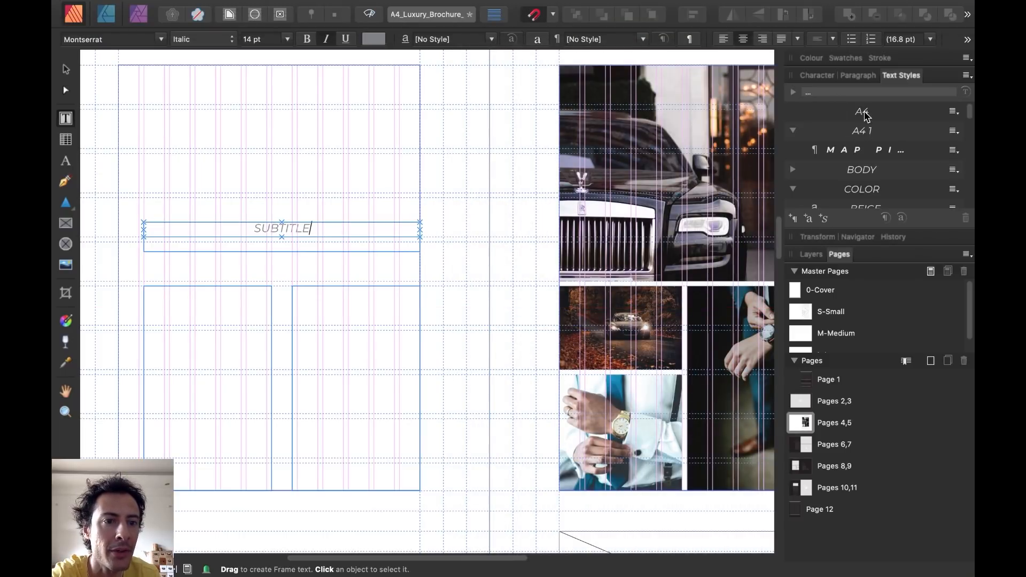
{"action": "left_click", "coordinate": [793, 131]}
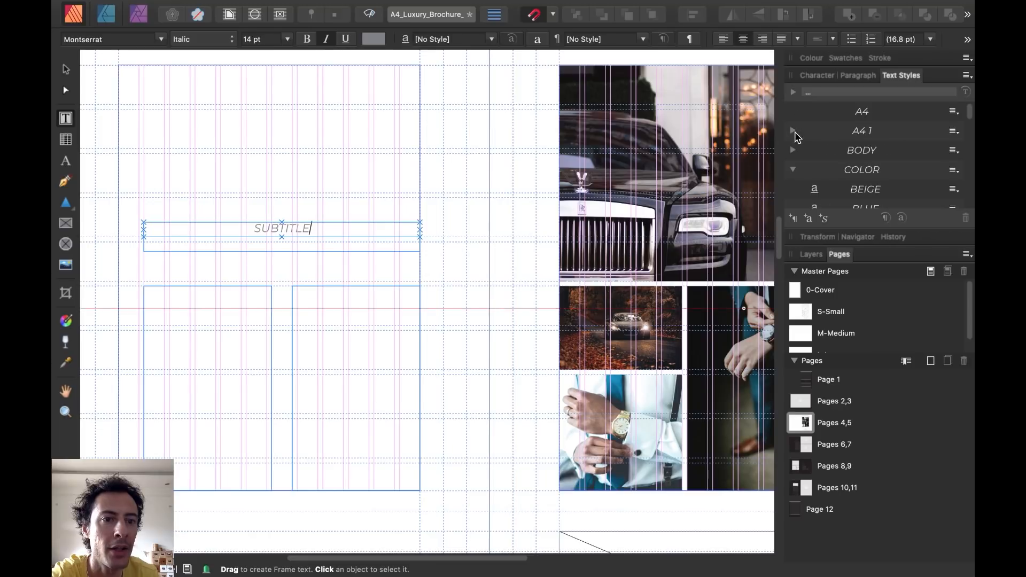
{"action": "left_click", "coordinate": [794, 170]}
Step: Review the subtitle's character, paragraph and colour settings, and select the word SUBTITLE with the text styles displayed
{"action": "left_click", "coordinate": [813, 75]}
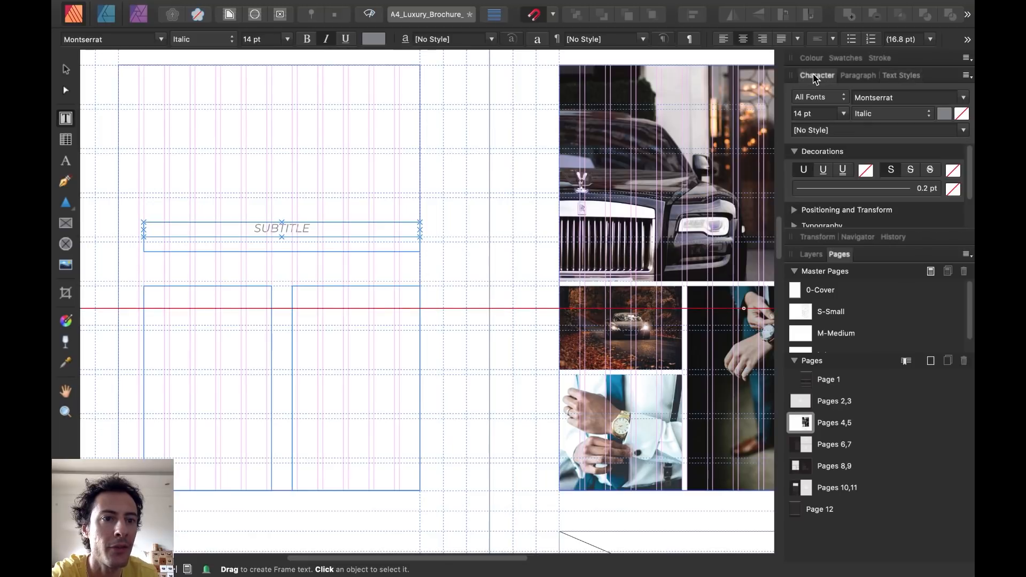
{"action": "left_click", "coordinate": [853, 76]}
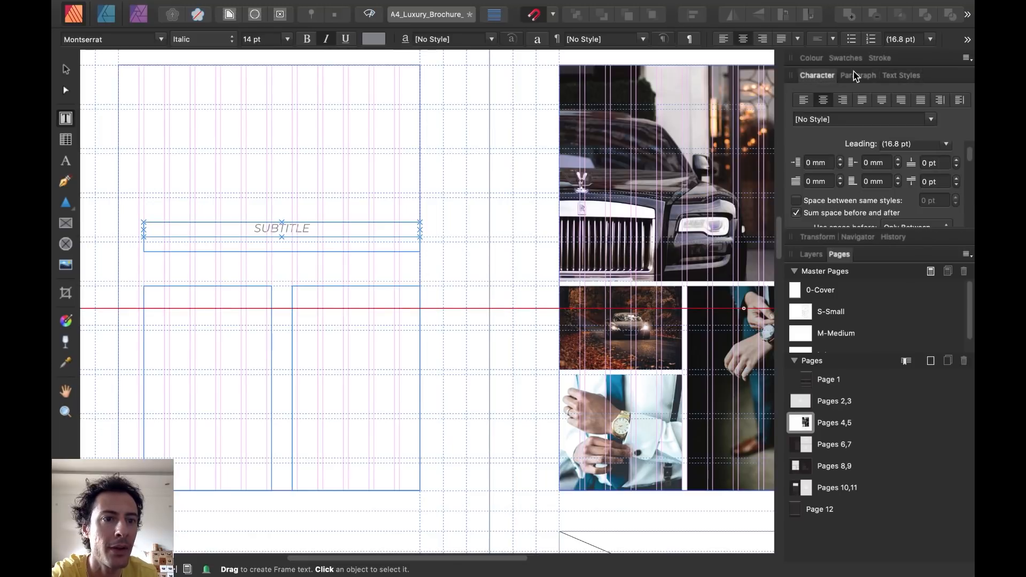
{"action": "left_click", "coordinate": [818, 75]}
{"action": "left_click", "coordinate": [900, 76]}
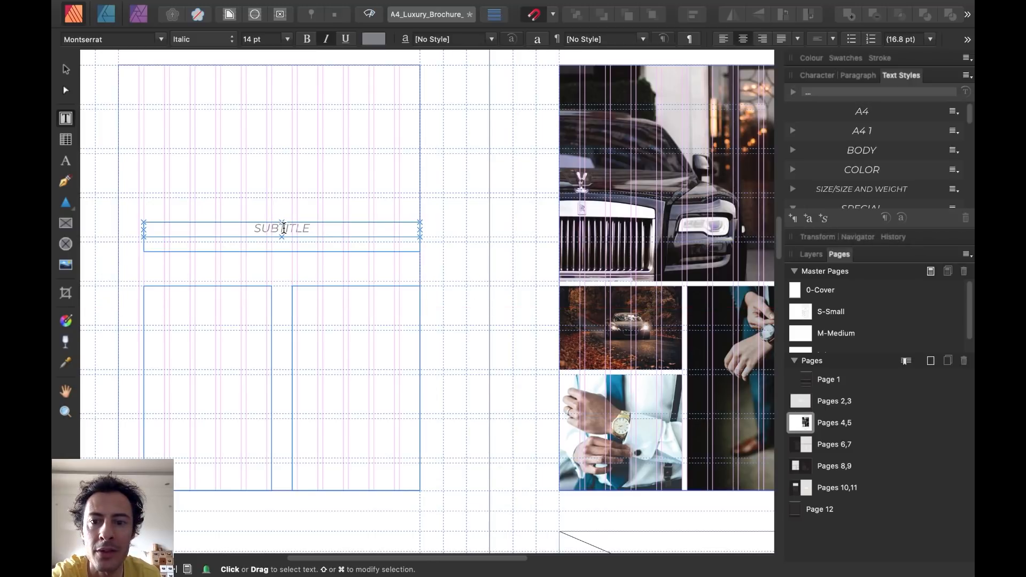
{"action": "double_click", "coordinate": [299, 229]}
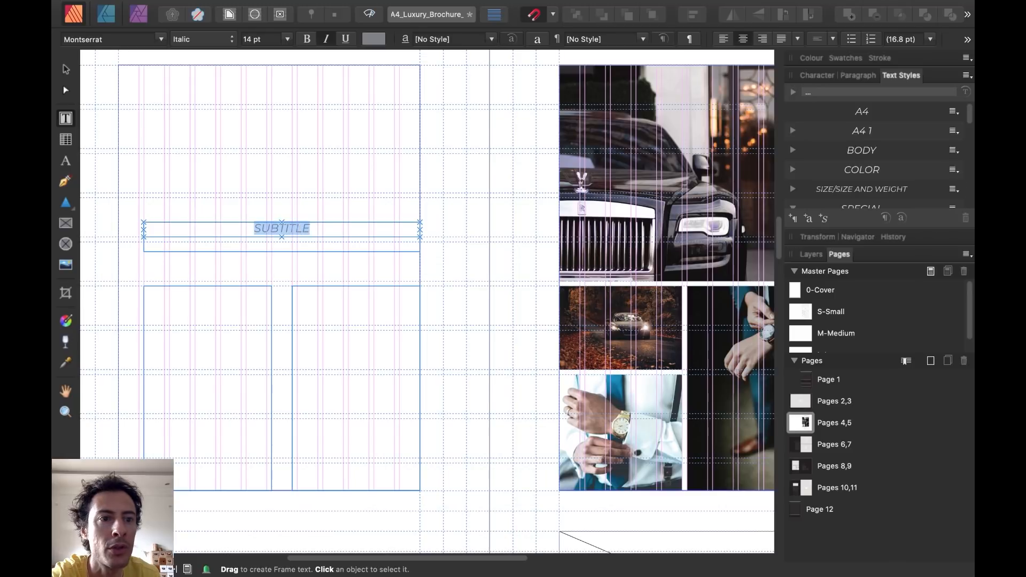
{"action": "left_click", "coordinate": [814, 58]}
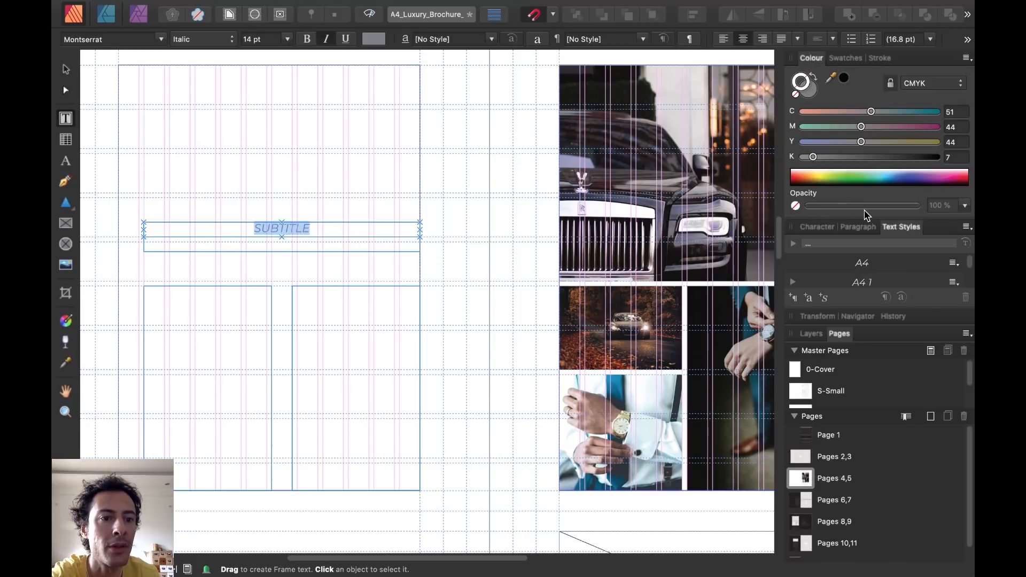
{"action": "left_click", "coordinate": [813, 58]}
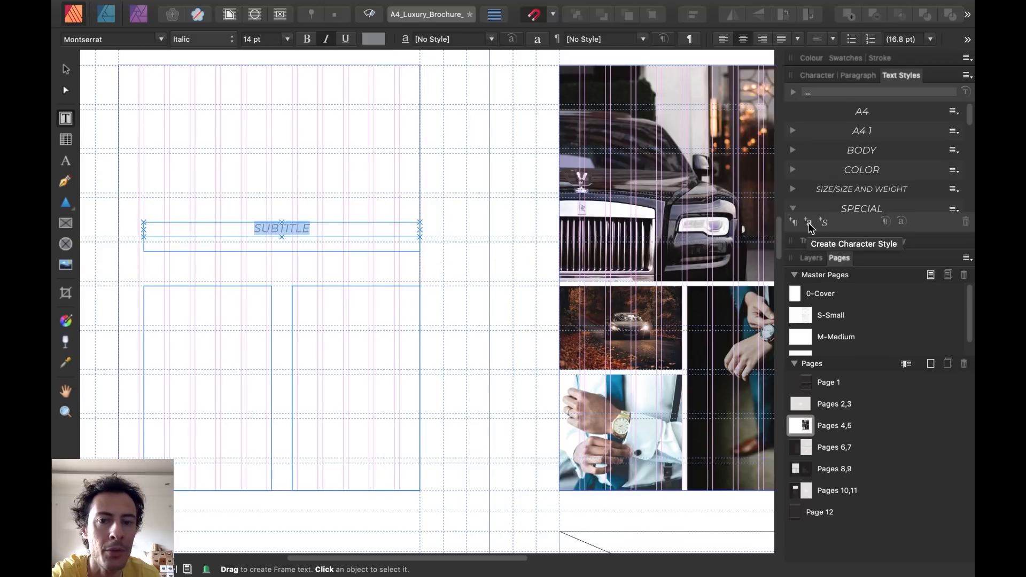
Step: Create a character style from the selected subtitle text and name it MY STYLE
{"action": "left_click", "coordinate": [810, 227]}
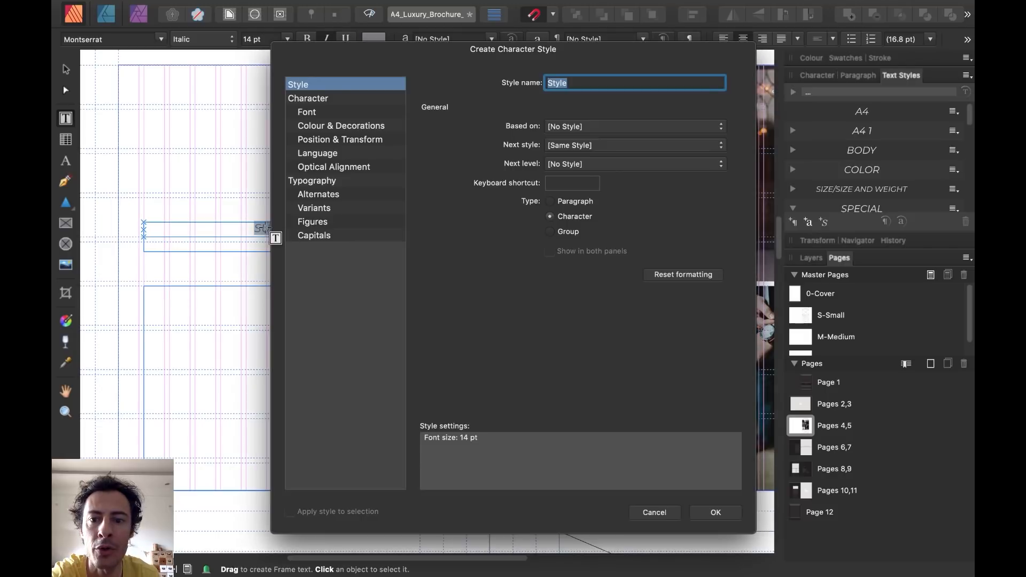
{"action": "left_click_drag", "start_coordinate": [373, 43], "coordinate": [497, 82]}
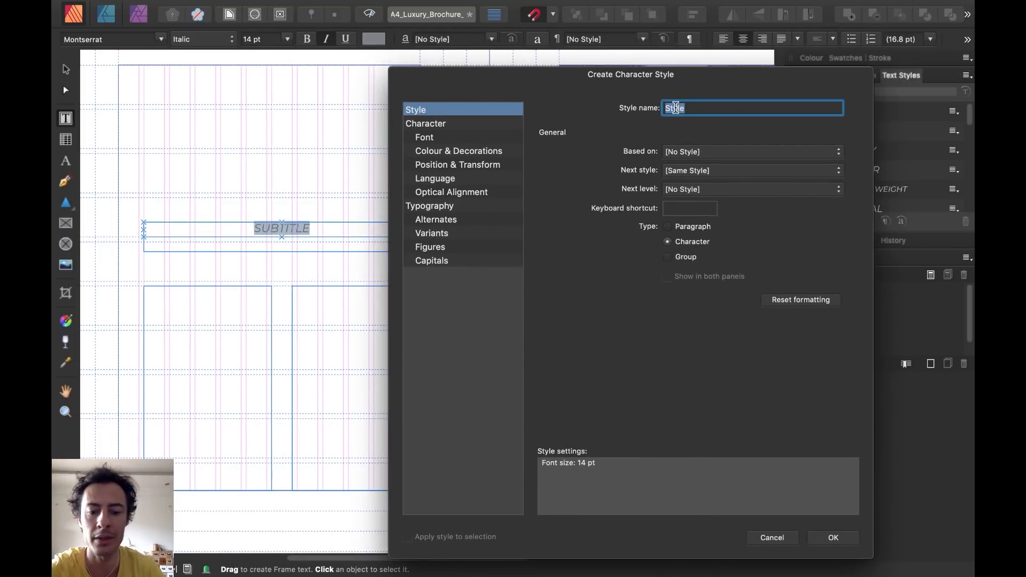
{"action": "type", "text": "MY STYLE"}
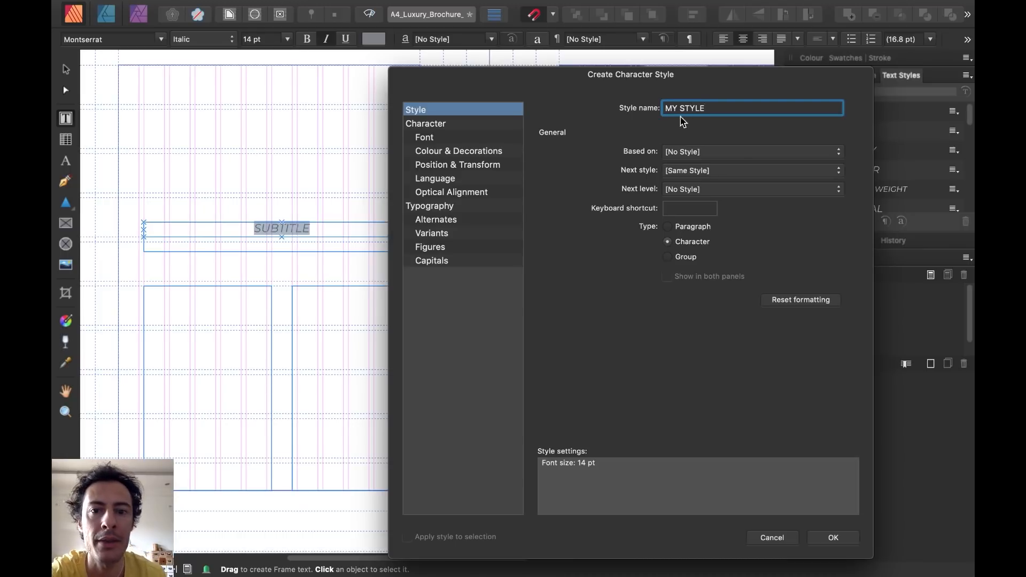
Step: Review the new style's character font settings and open its colour and decoration options
{"action": "left_click", "coordinate": [443, 137]}
{"action": "left_click", "coordinate": [447, 129]}
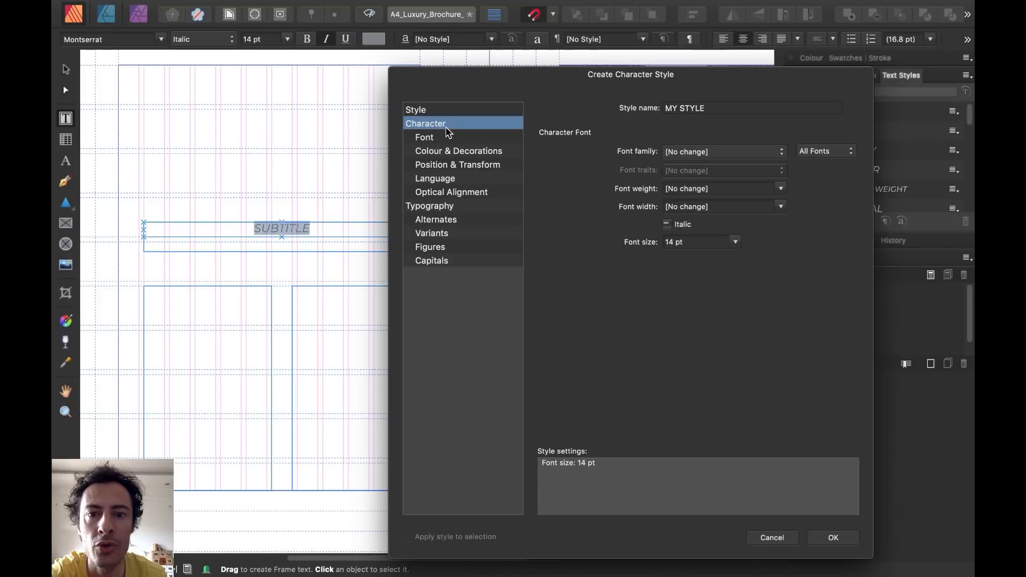
{"action": "left_click", "coordinate": [441, 142]}
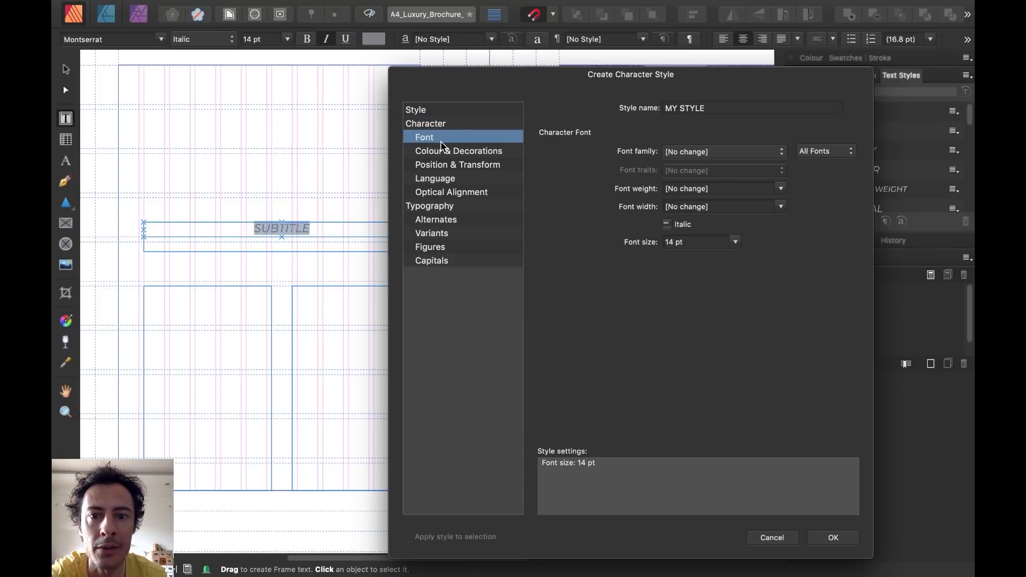
{"action": "left_click", "coordinate": [440, 152]}
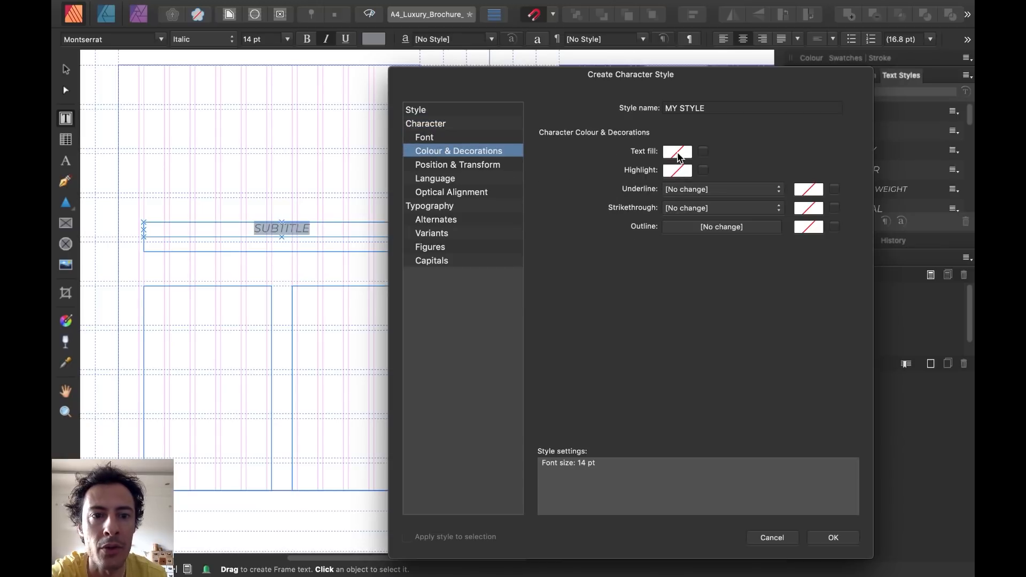
Step: Give the MY STYLE character style a pink text fill of C 0, M 79, Y 0, K 0 and create the style
{"action": "left_click", "coordinate": [677, 153]}
{"action": "left_click", "coordinate": [810, 313]}
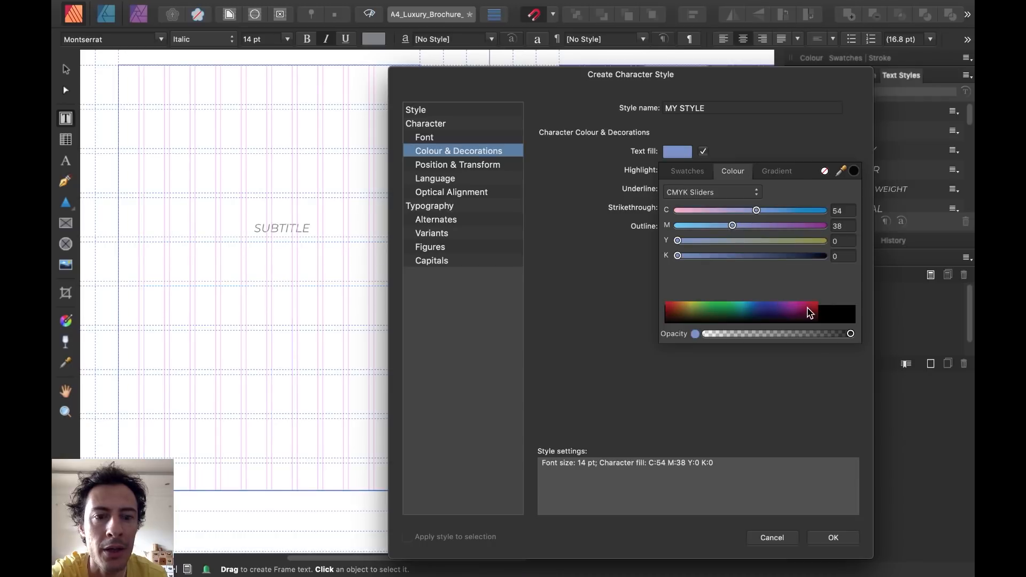
{"action": "left_click", "coordinate": [819, 310]}
{"action": "left_click", "coordinate": [797, 303]}
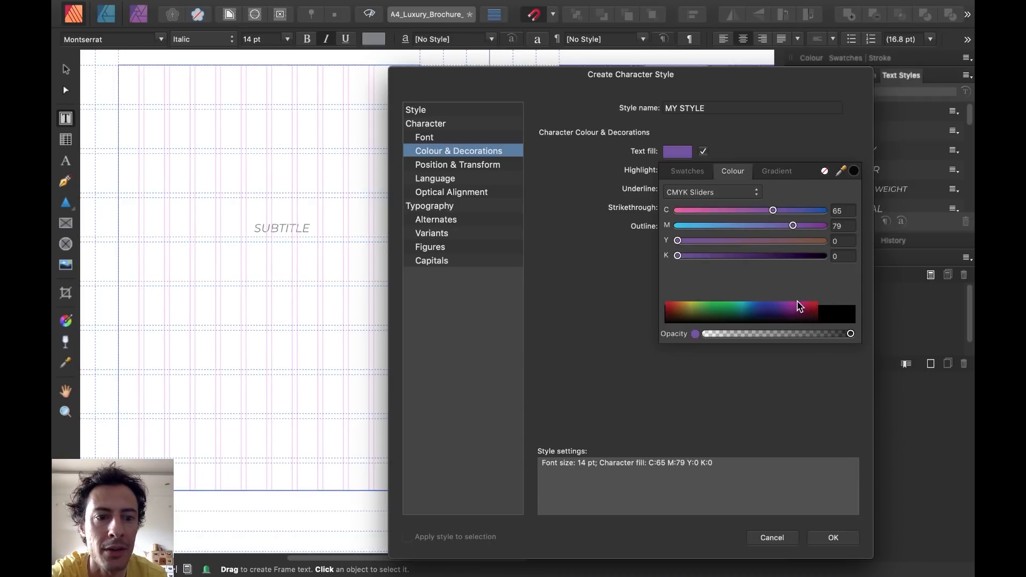
{"action": "left_click_drag", "start_coordinate": [772, 211], "coordinate": [647, 218]}
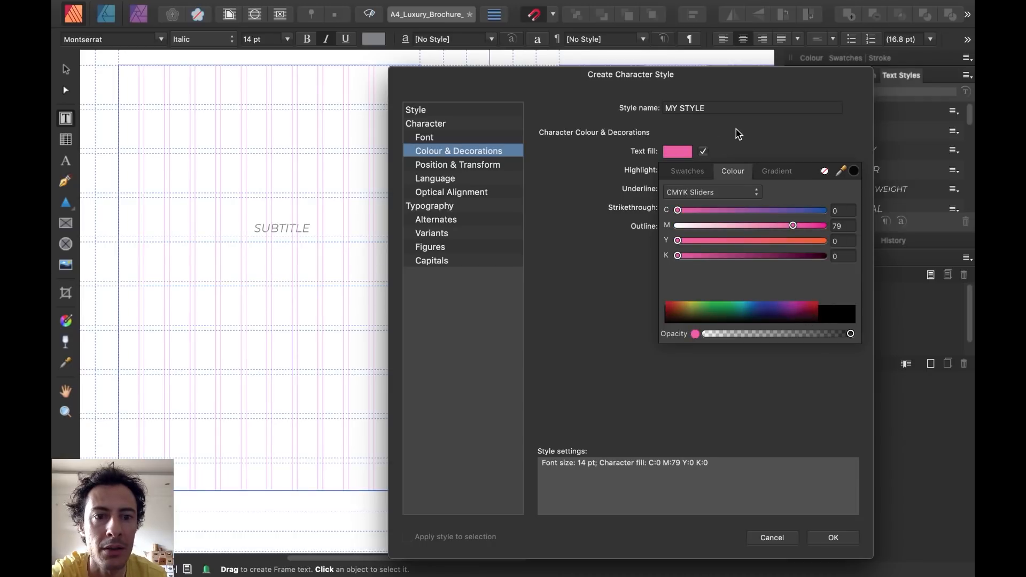
{"action": "left_click", "coordinate": [649, 295]}
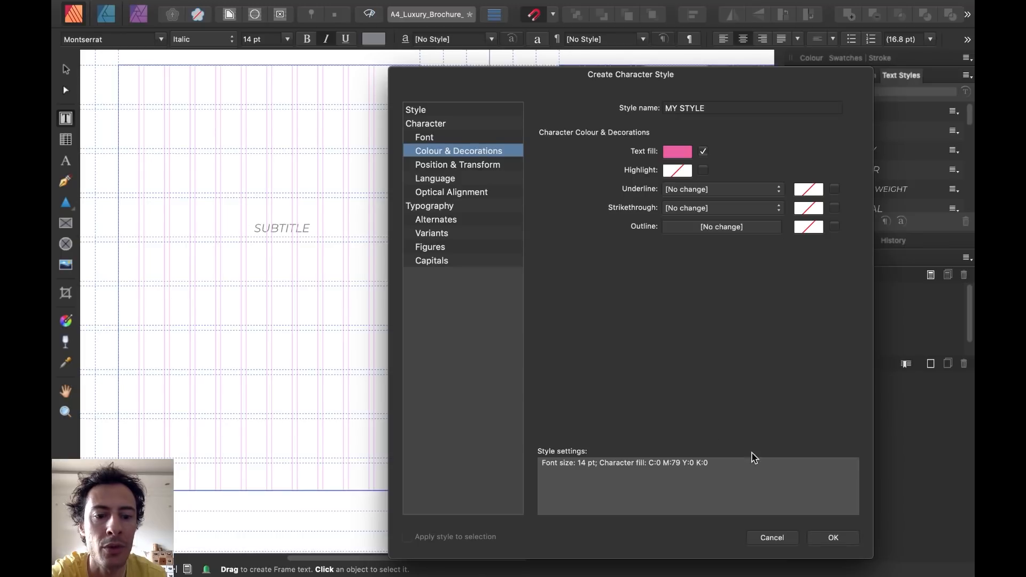
{"action": "left_click", "coordinate": [838, 539]}
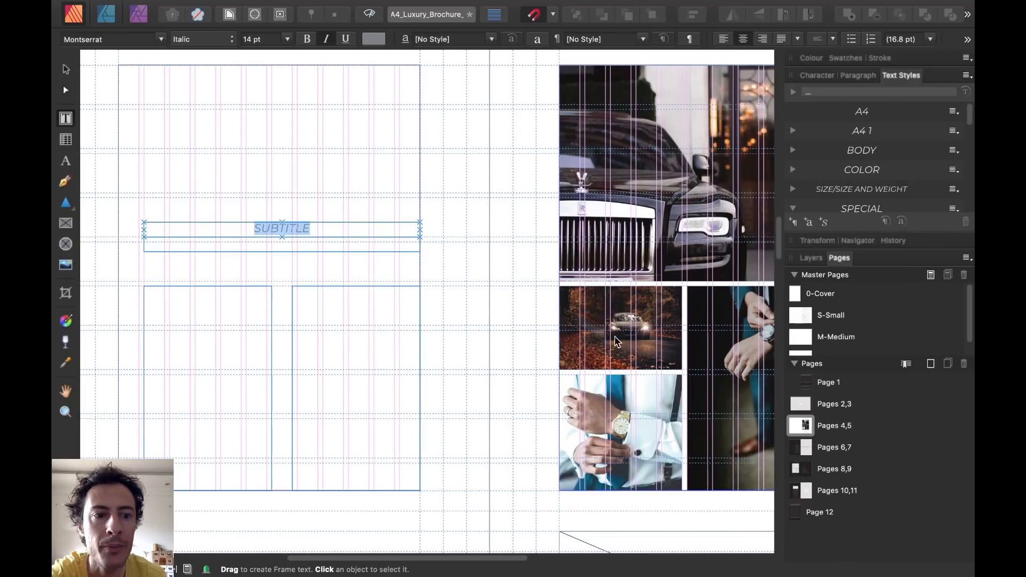
Step: Apply the MY STYLE character style to the SUBTITLE text frame on pages 4,5 and preview the spread without guides
{"action": "left_click", "coordinate": [66, 69]}
{"action": "left_click", "coordinate": [507, 194]}
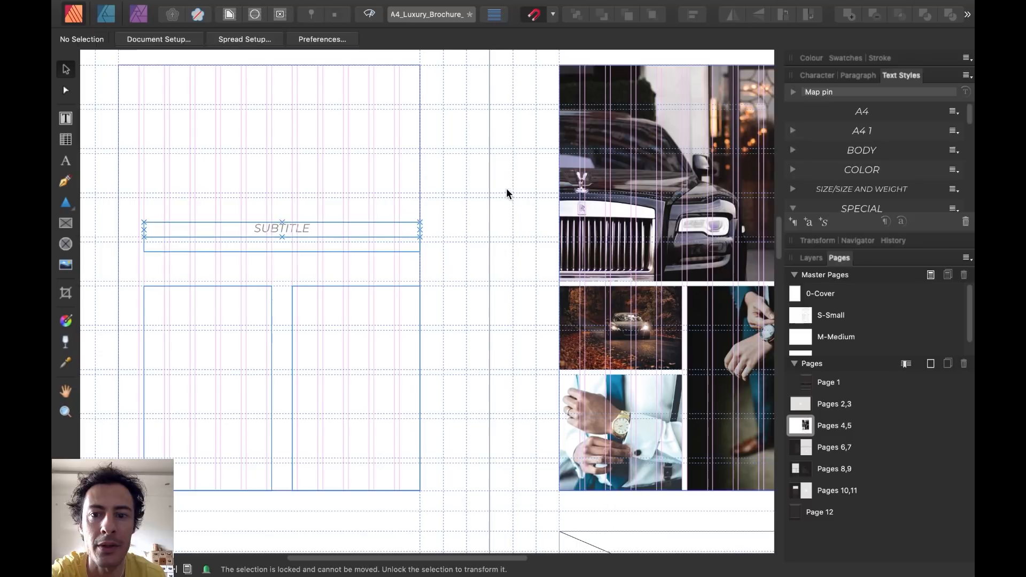
{"action": "left_click", "coordinate": [383, 230]}
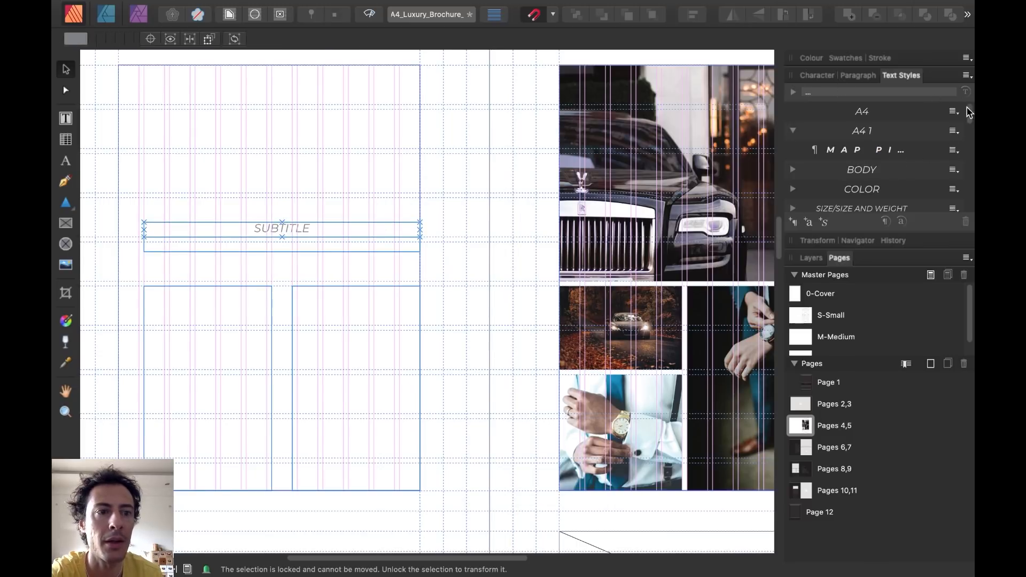
{"action": "left_click_drag", "start_coordinate": [970, 112], "coordinate": [972, 198]}
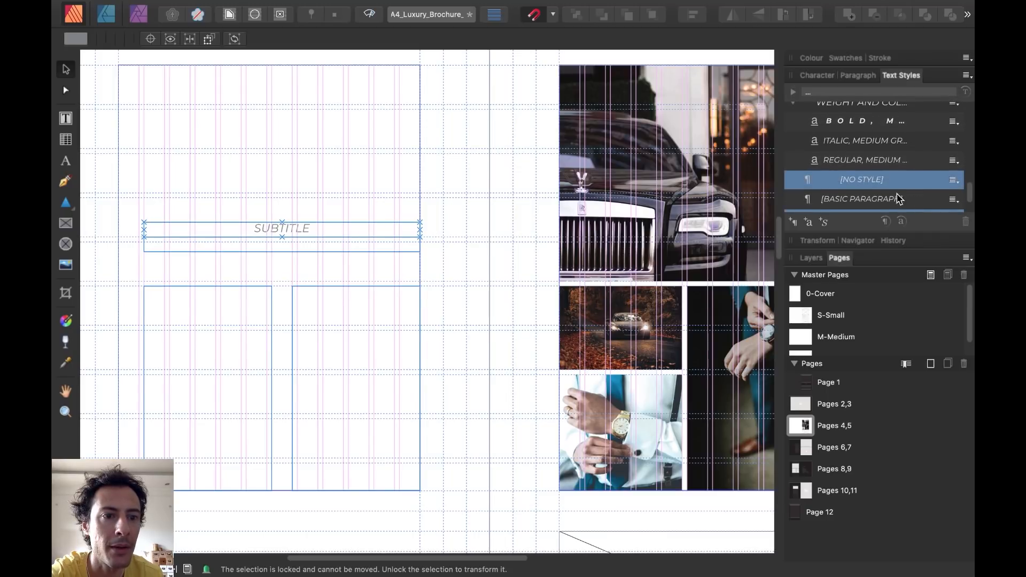
{"action": "scroll", "coordinate": [888, 199], "scroll_direction": "down", "scroll_amount": 2}
{"action": "left_click", "coordinate": [866, 201]}
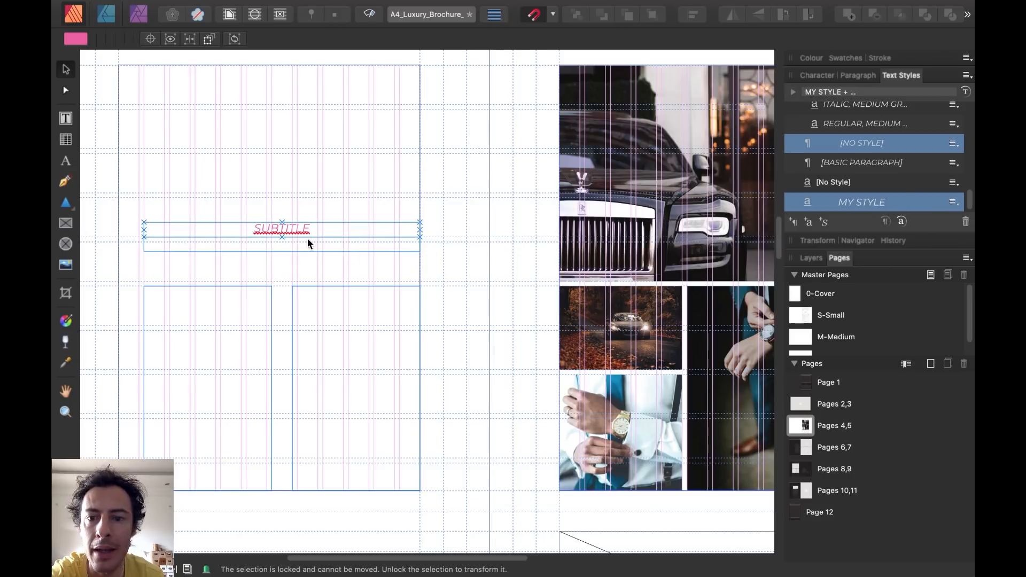
{"action": "left_click", "coordinate": [294, 204]}
{"action": "key", "text": "ctrl+w"}
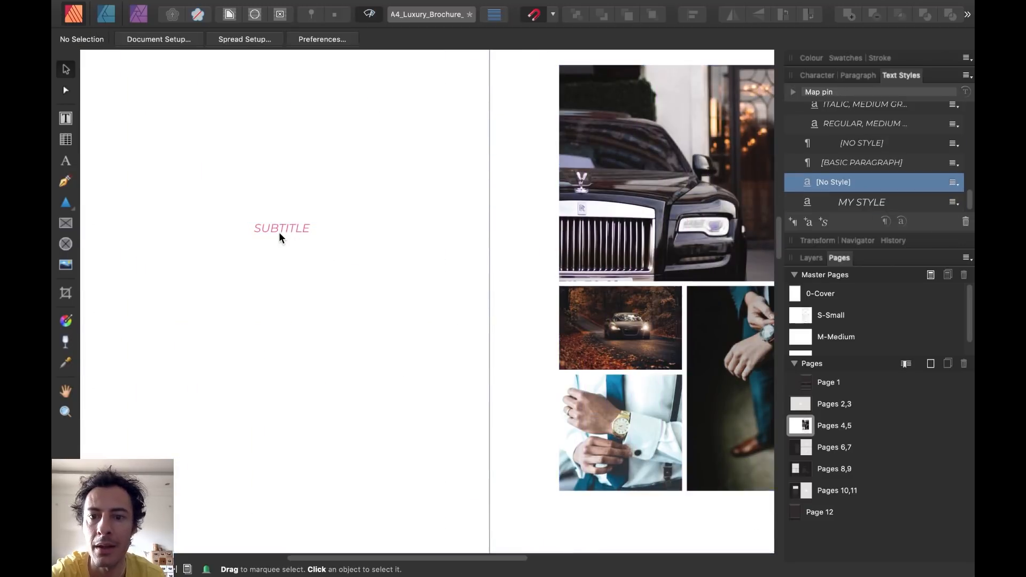
{"action": "key", "text": "ctrl+w"}
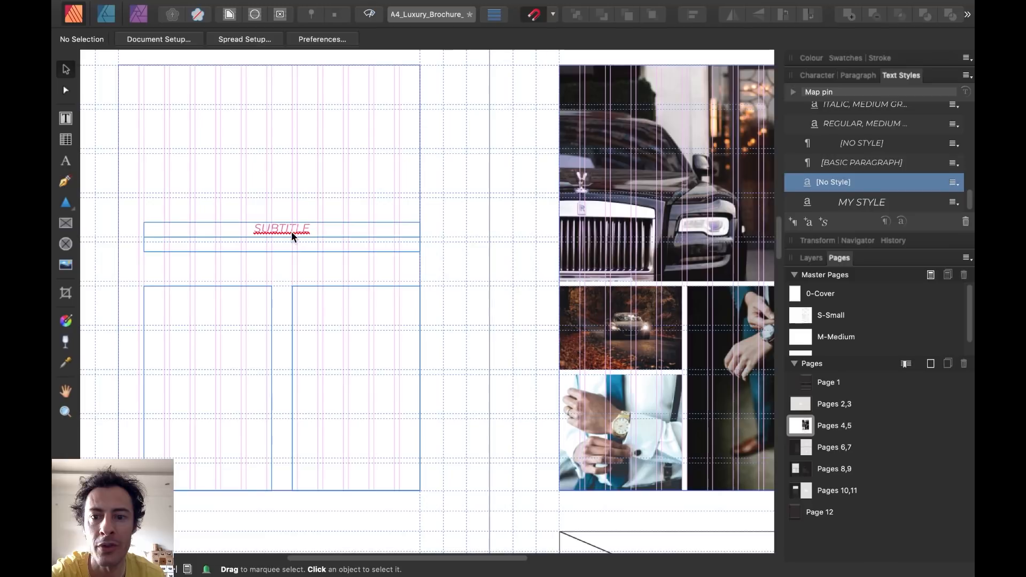
Step: Enter TITLE in the empty frame below the subtitle, apply MY STYLE to it, and preview the spread
{"action": "left_click", "coordinate": [353, 249]}
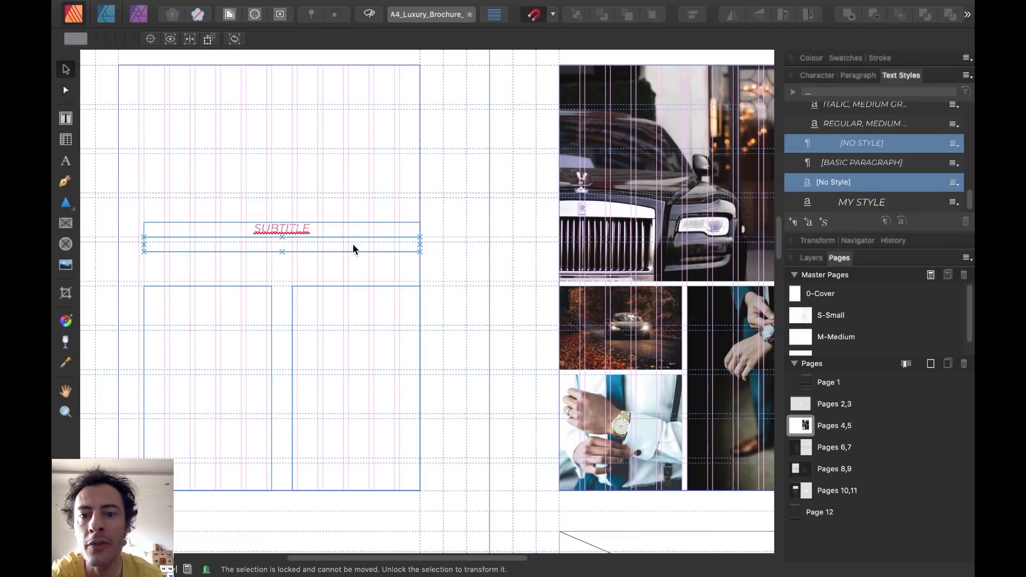
{"action": "double_click", "coordinate": [308, 247]}
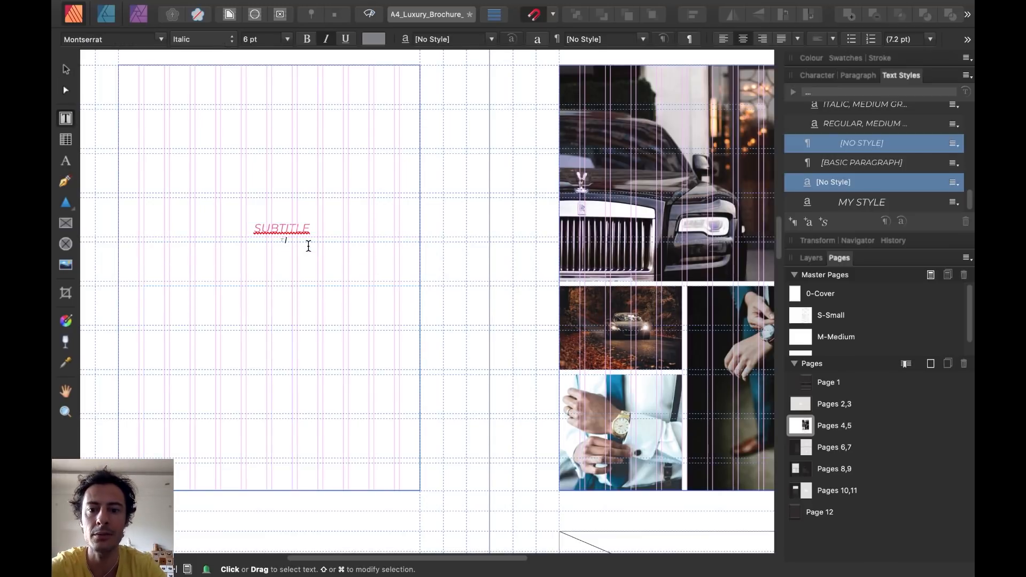
{"action": "key", "text": "Escape"}
{"action": "key", "text": "v"}
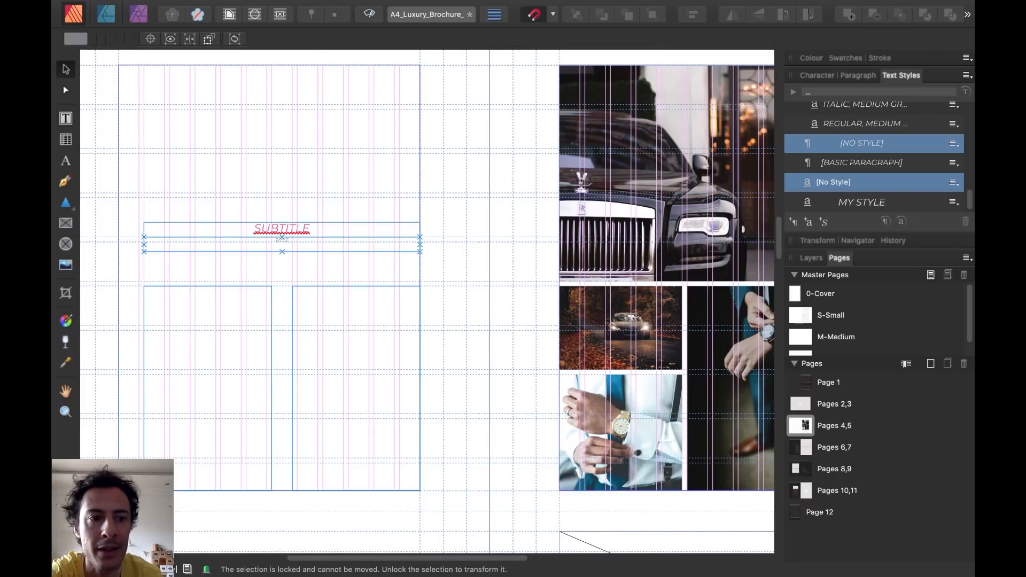
{"action": "left_click", "coordinate": [902, 205]}
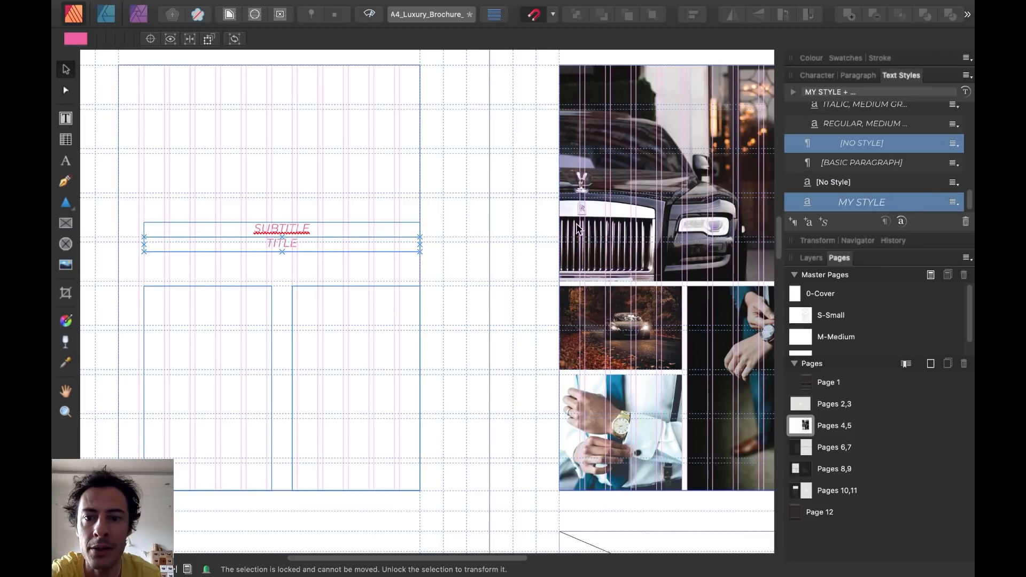
{"action": "left_click", "coordinate": [486, 249]}
{"action": "key", "text": "w"}
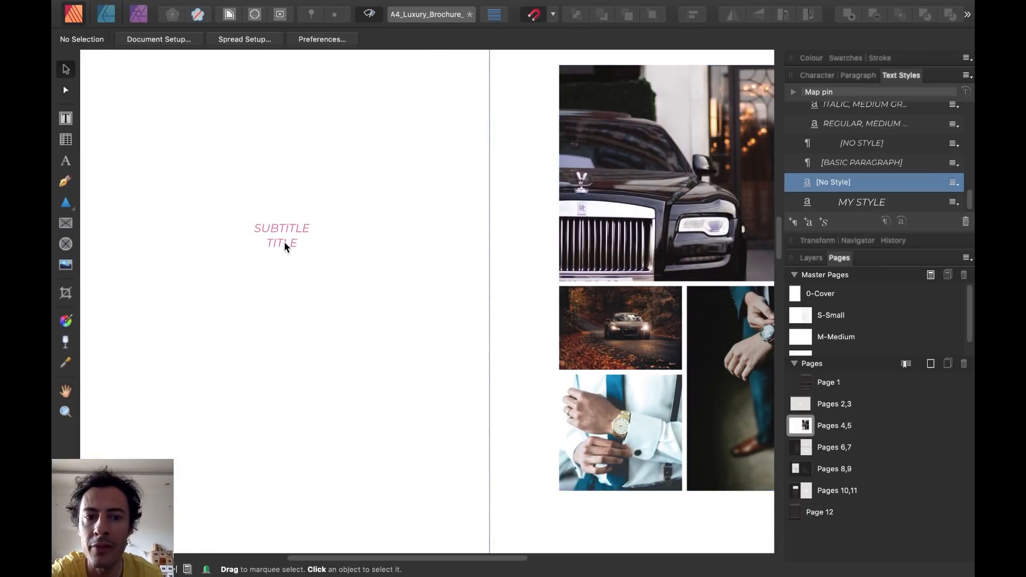
{"action": "key", "text": "w"}
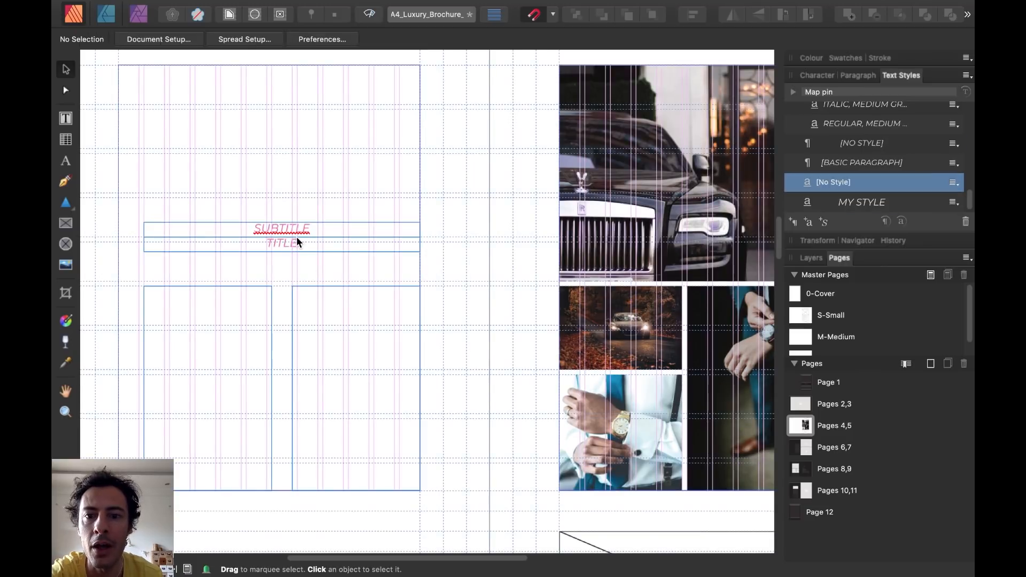
Step: Copy the byline "The beginning of an era" from pages 6,7 and paste it over SUBTITLE on pages 4,5 with its formatting
{"action": "left_click", "coordinate": [900, 80]}
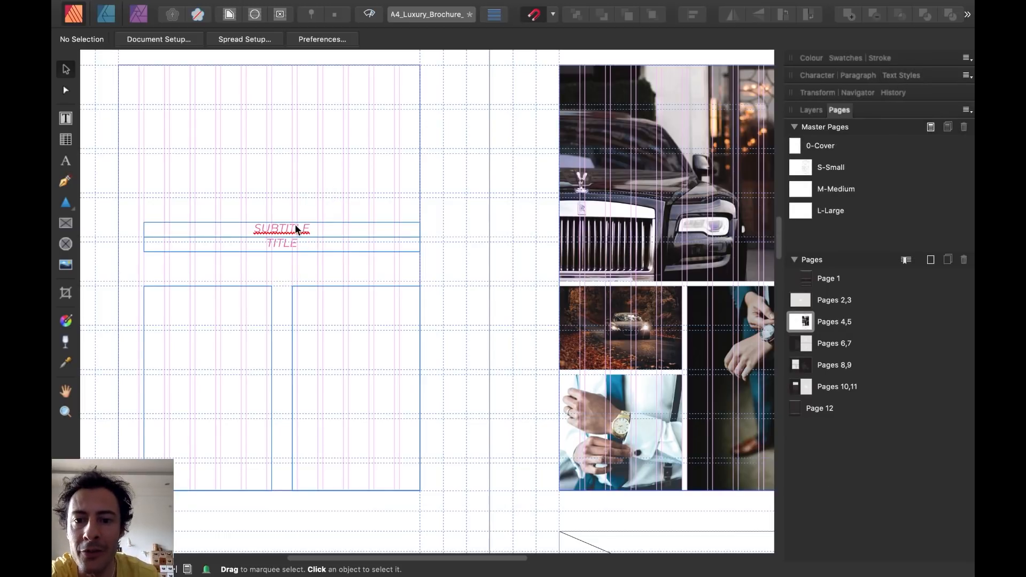
{"action": "left_click", "coordinate": [280, 230]}
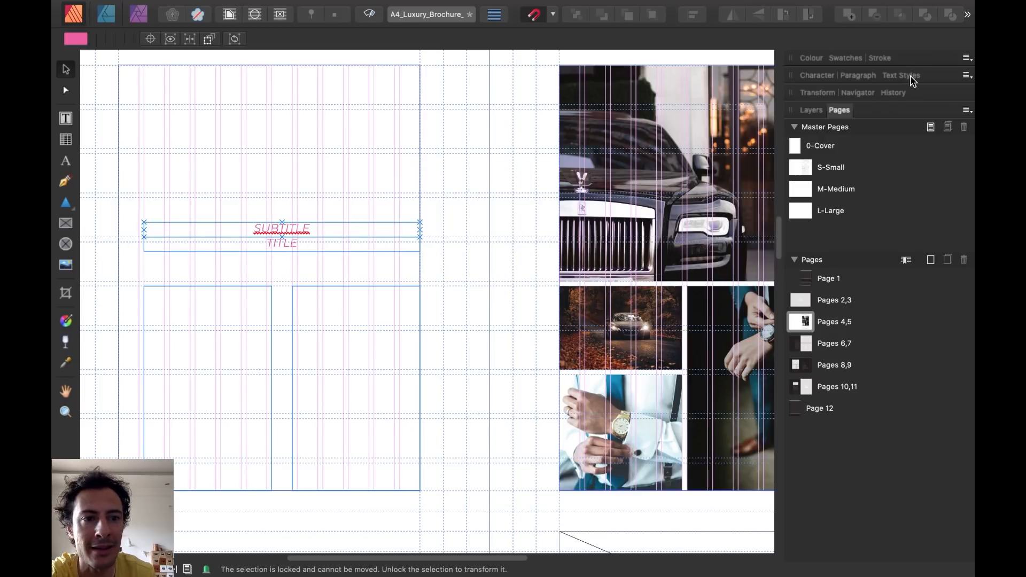
{"action": "scroll", "coordinate": [324, 239], "scroll_direction": "down", "scroll_amount": 3}
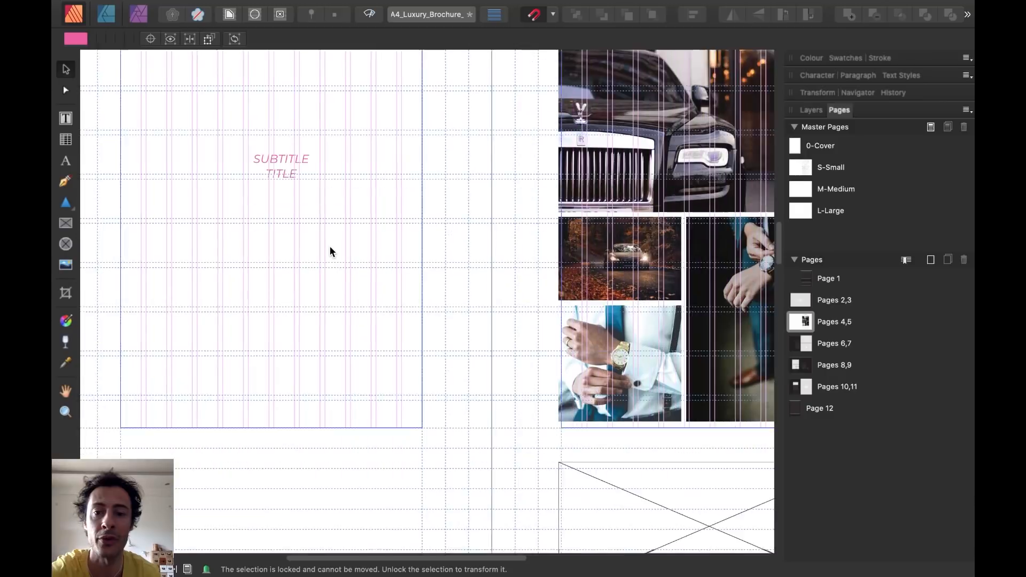
{"action": "scroll", "coordinate": [315, 203], "scroll_direction": "down", "scroll_amount": 12}
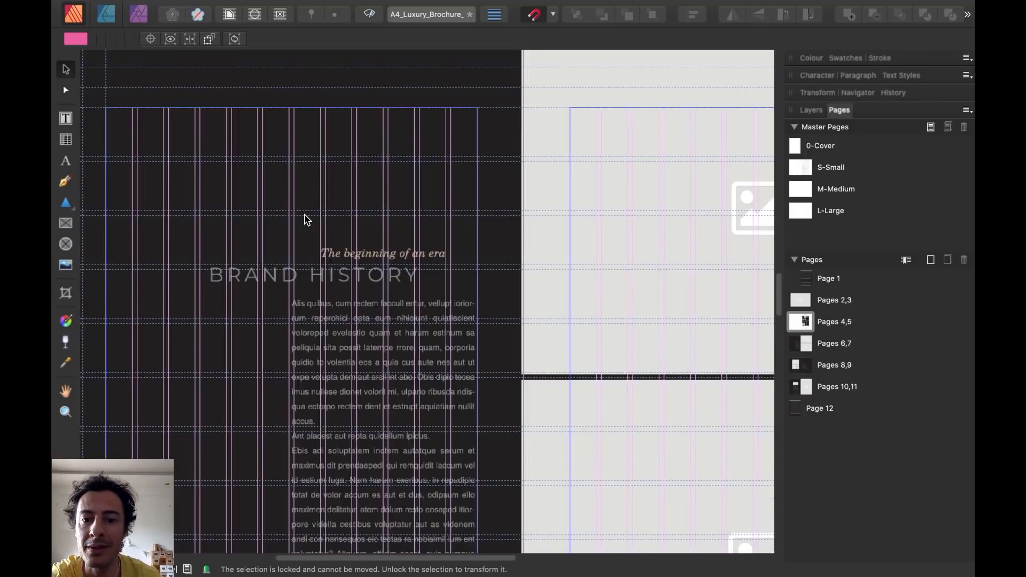
{"action": "left_click", "coordinate": [371, 252]}
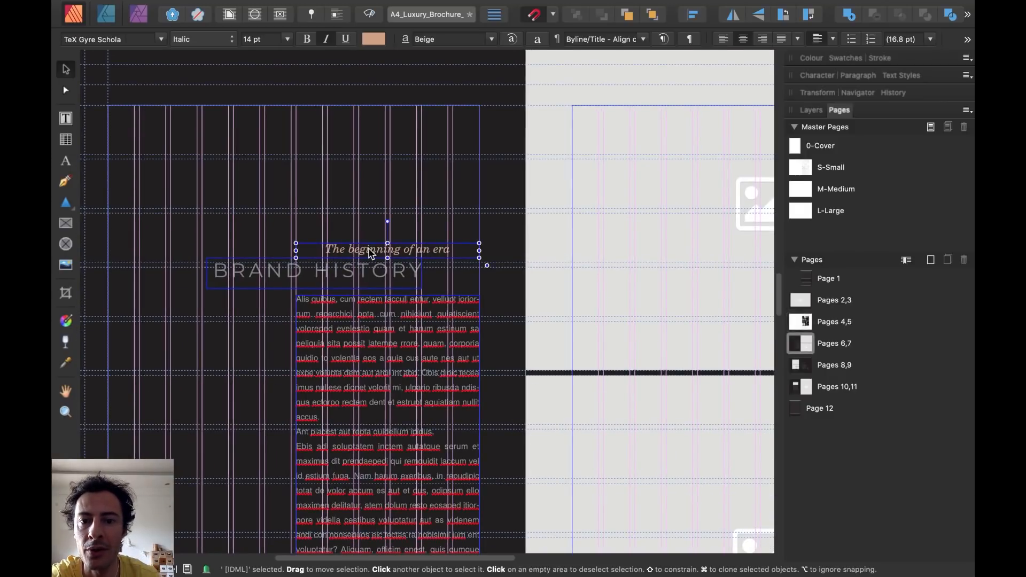
{"action": "double_click", "coordinate": [369, 252]}
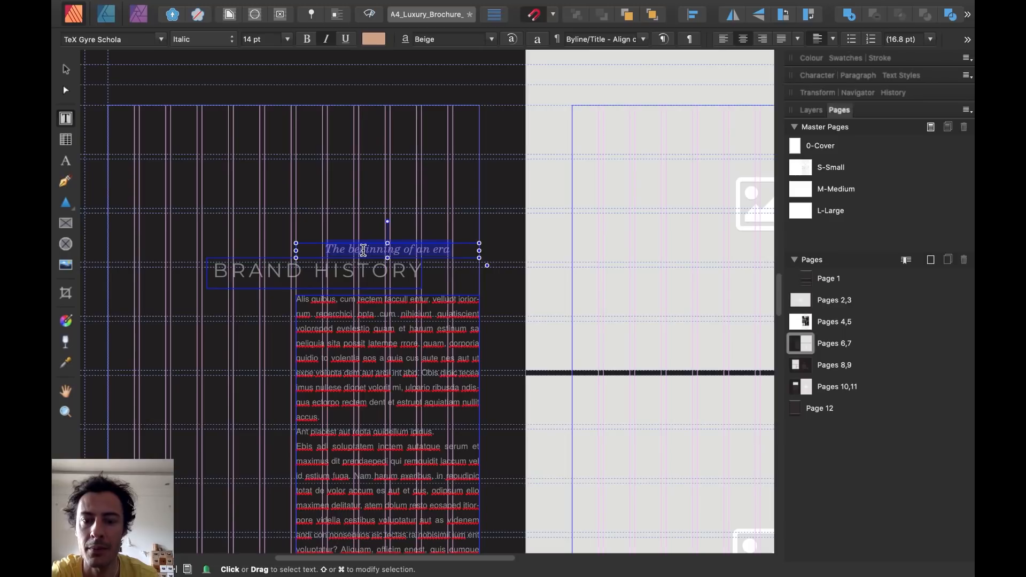
{"action": "scroll", "coordinate": [363, 250], "scroll_direction": "up", "scroll_amount": 10}
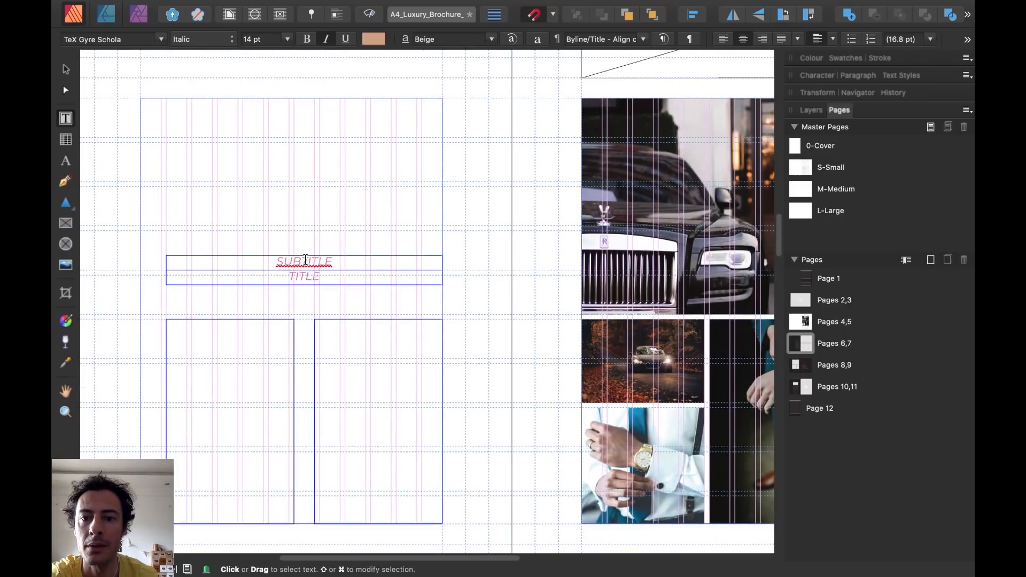
{"action": "double_click", "coordinate": [306, 260]}
{"action": "type", "text": "The beginning of an era"}
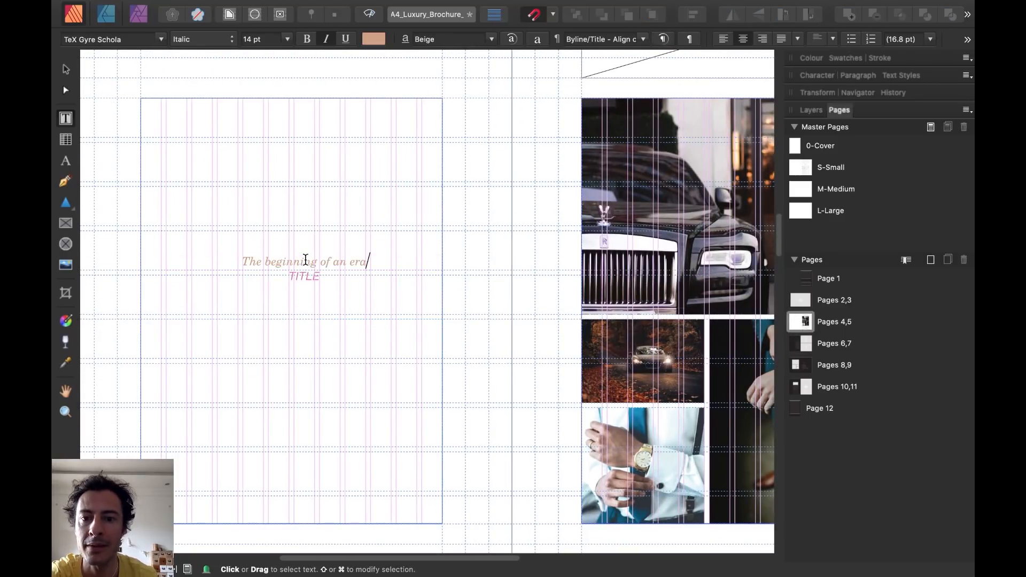
Step: Copy the BRAND HISTORY heading from pages 6,7 and paste it over TITLE on pages 4,5 with its formatting
{"action": "scroll", "coordinate": [305, 261], "scroll_direction": "down", "scroll_amount": 5}
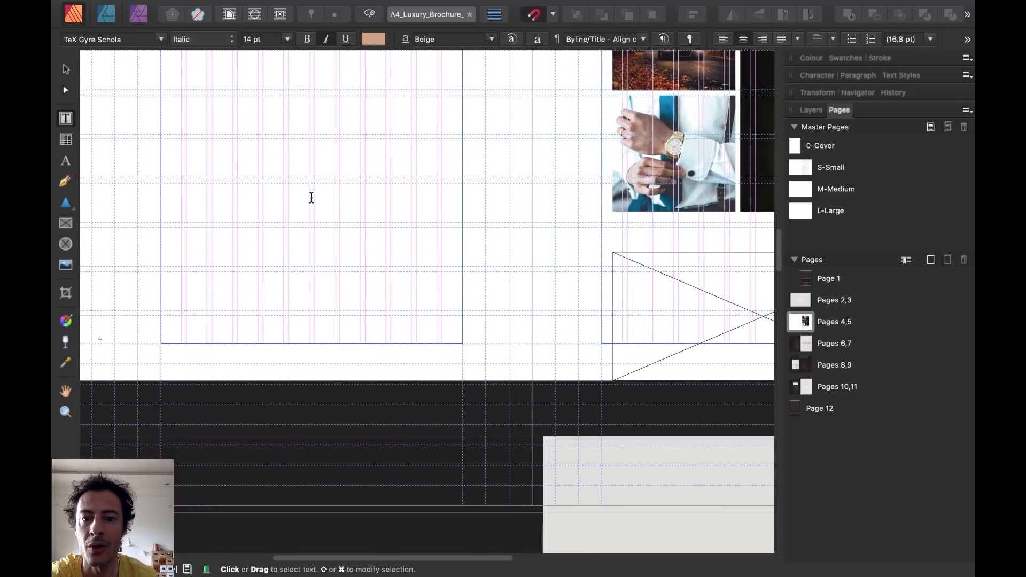
{"action": "scroll", "coordinate": [312, 198], "scroll_direction": "down", "scroll_amount": 10}
{"action": "scroll", "coordinate": [310, 210], "scroll_direction": "down", "scroll_amount": 1}
{"action": "left_click", "coordinate": [382, 386]}
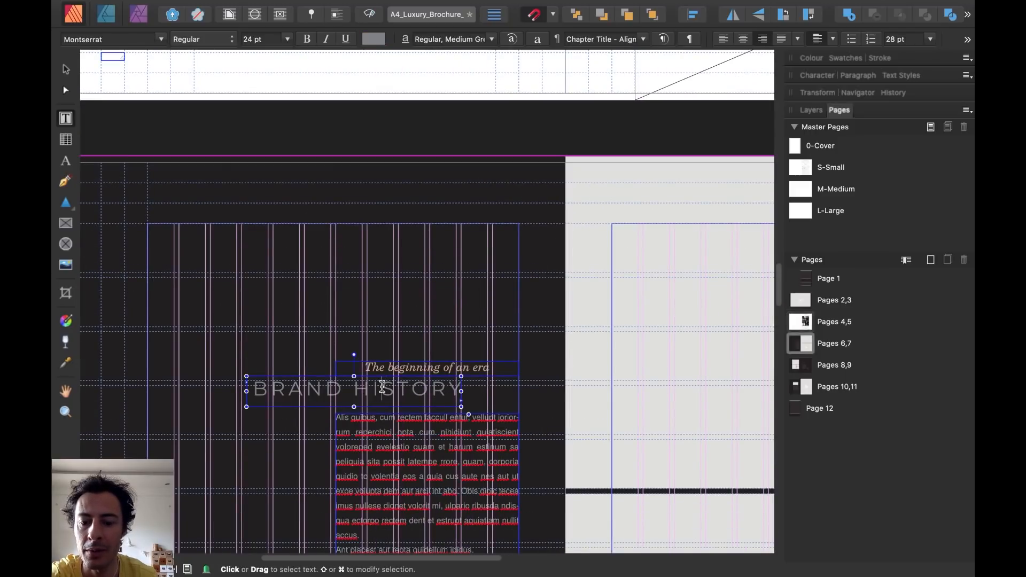
{"action": "triple_click", "coordinate": [382, 386]}
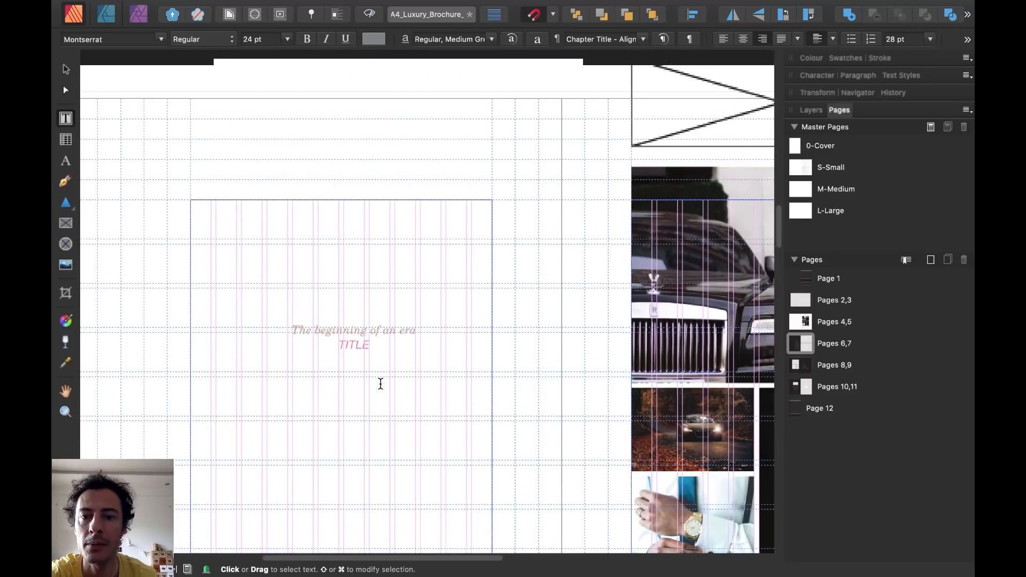
{"action": "double_click", "coordinate": [358, 398]}
{"action": "key", "text": "BackSpace"}
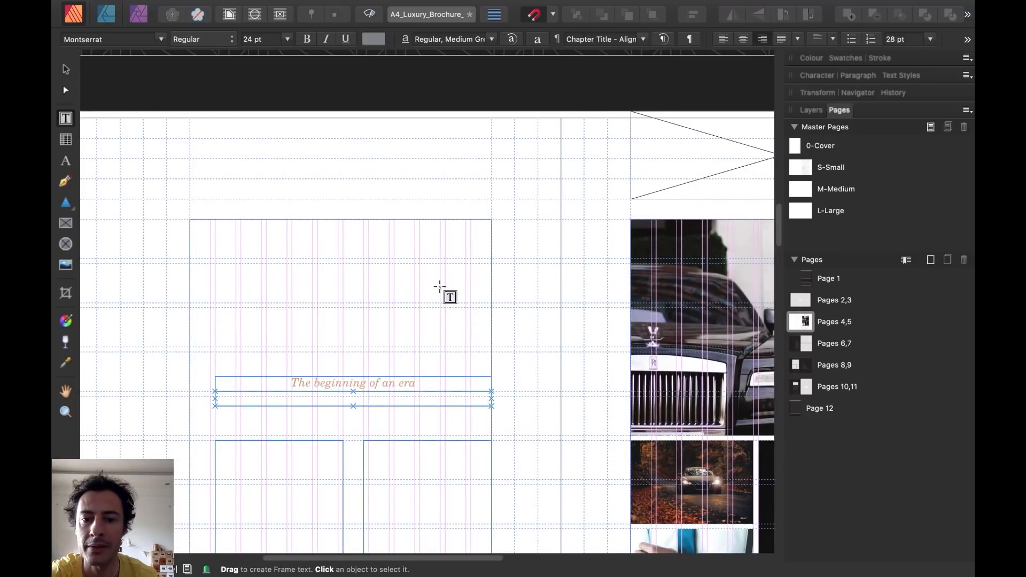
Step: Increase the title frame's height slightly on the S-Small master page, then preview pages 4,5 without guides
{"action": "left_click", "coordinate": [65, 71]}
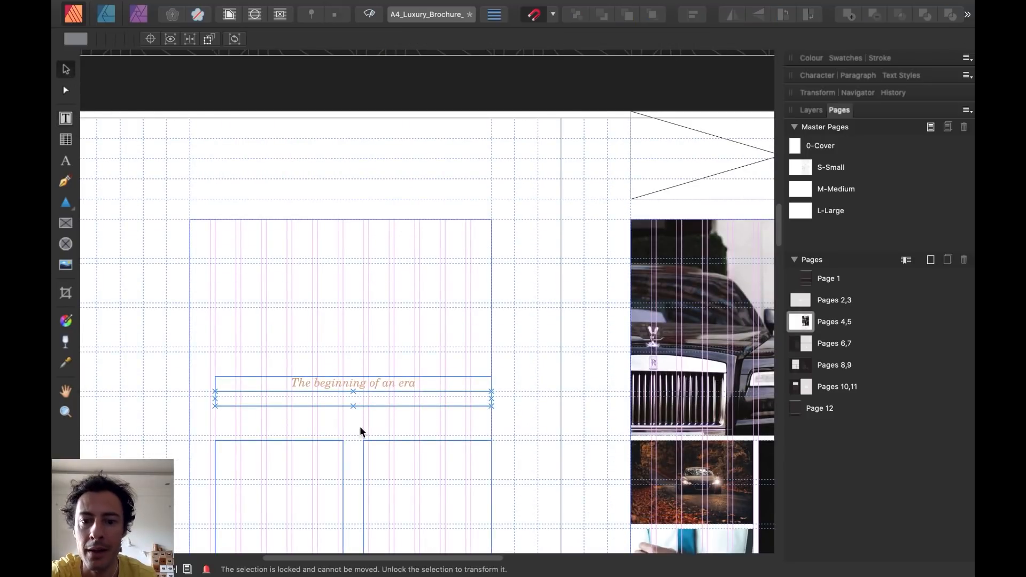
{"action": "double_click", "coordinate": [831, 170]}
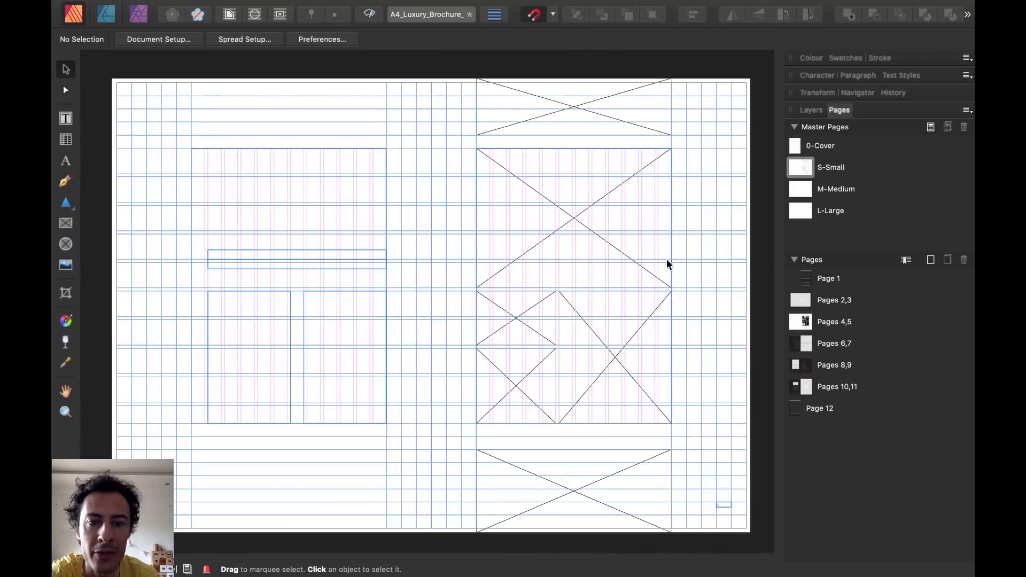
{"action": "left_click", "coordinate": [354, 267]}
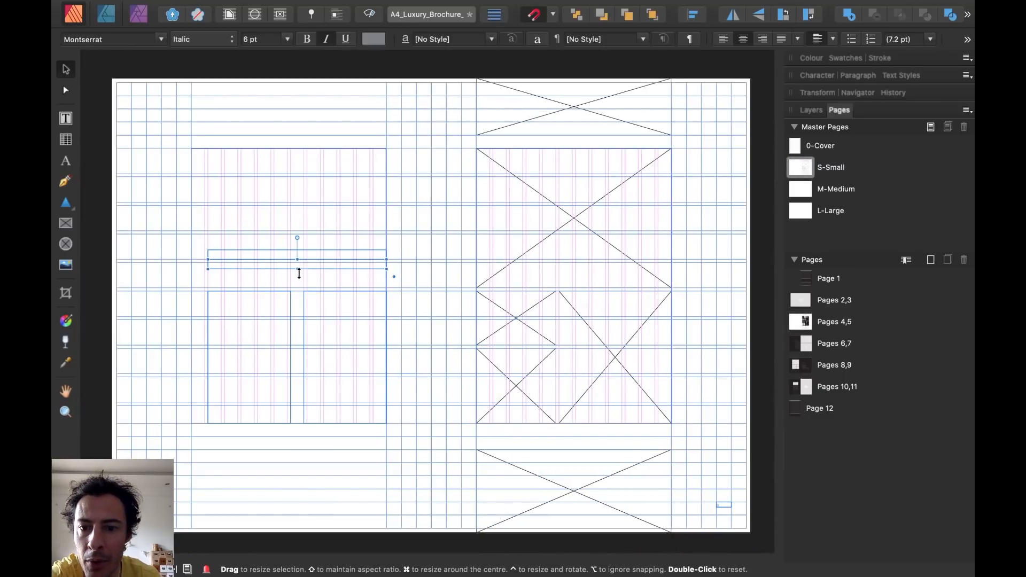
{"action": "left_click_drag", "start_coordinate": [300, 274], "coordinate": [299, 279]}
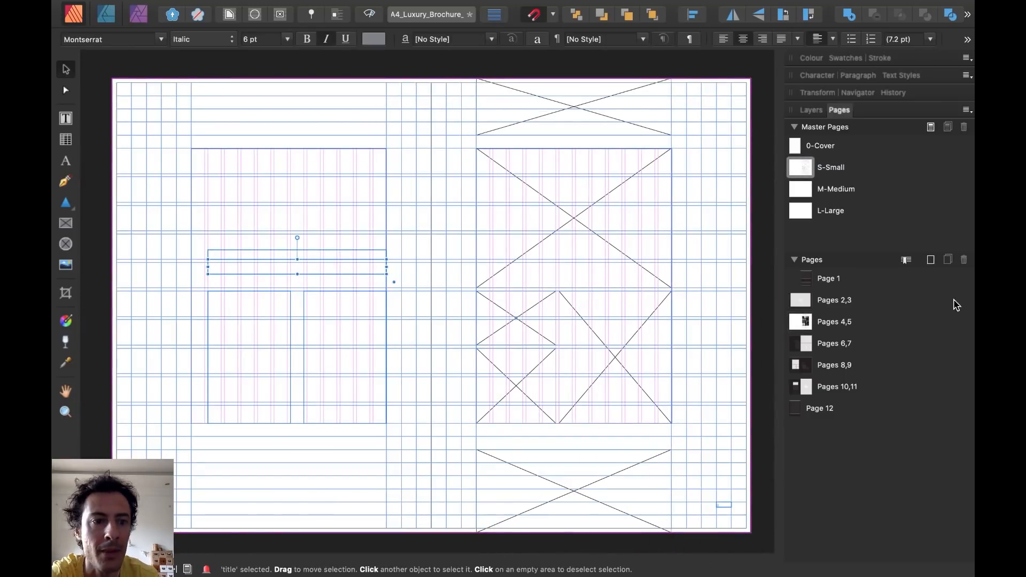
{"action": "double_click", "coordinate": [830, 324]}
{"action": "left_click", "coordinate": [441, 285]}
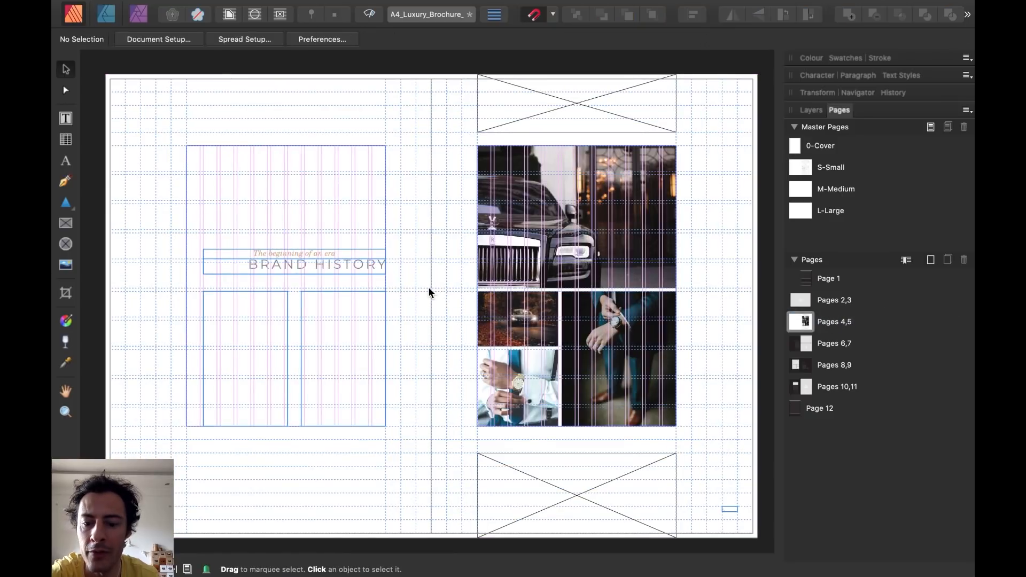
{"action": "key", "text": "w"}
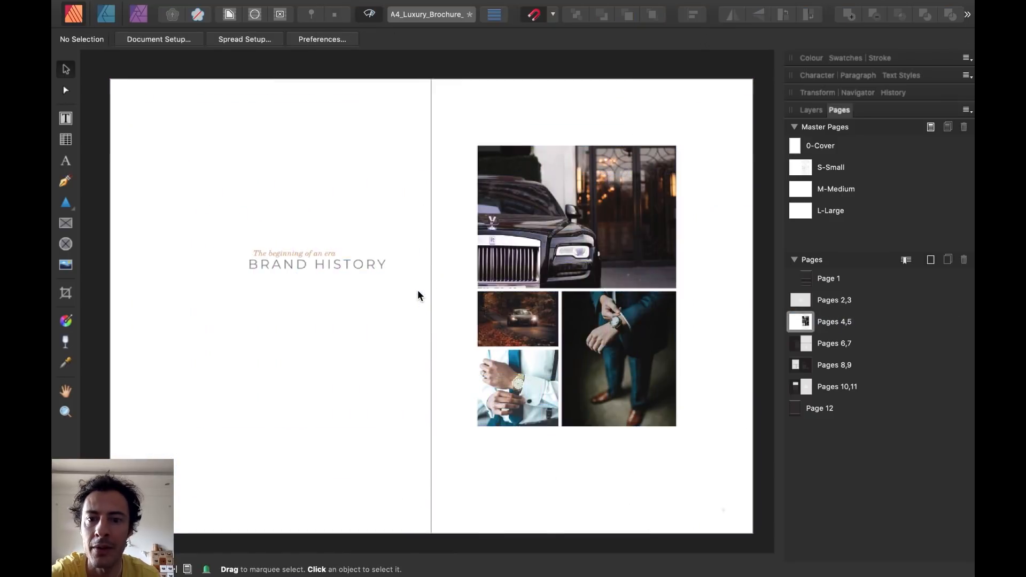
Step: Copy the body text from pages 6,7 and paste it into the first empty column frame below BRAND HISTORY on pages 4,5
{"action": "key", "text": "w"}
{"action": "left_click", "coordinate": [253, 298]}
{"action": "scroll", "coordinate": [297, 297], "scroll_direction": "down", "scroll_amount": 10}
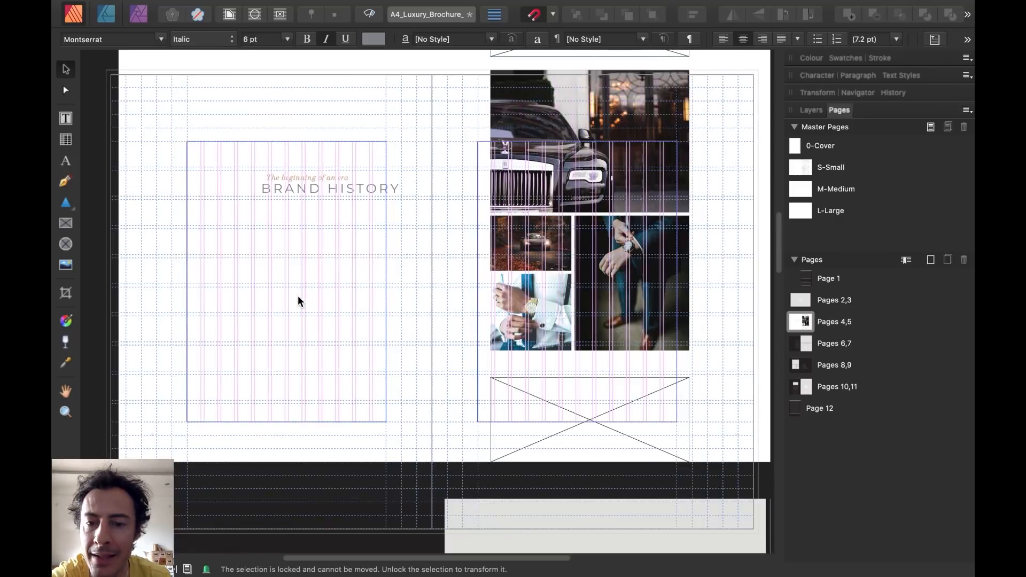
{"action": "double_click", "coordinate": [338, 368]}
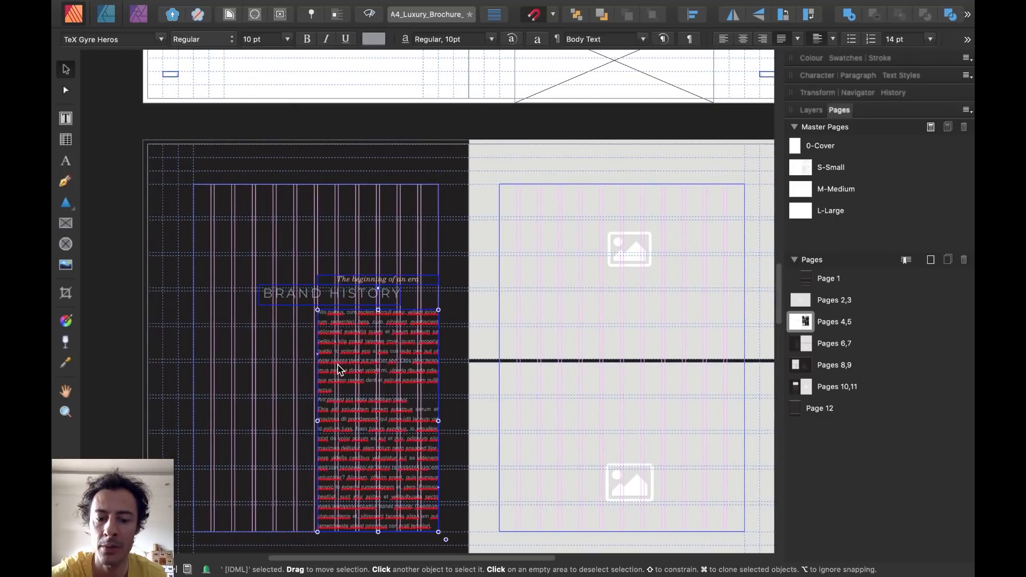
{"action": "key", "text": "super+a"}
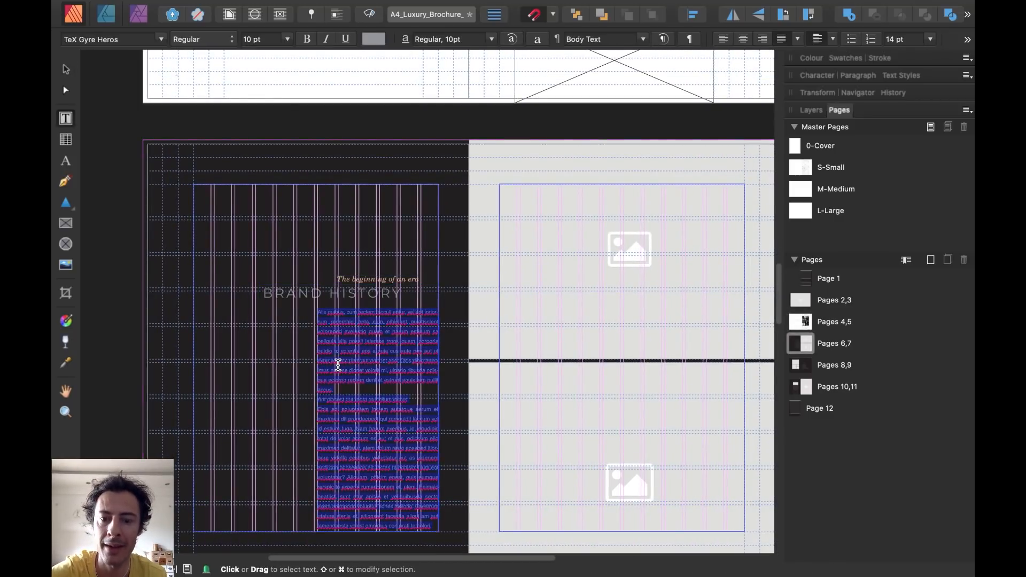
{"action": "scroll", "coordinate": [353, 347], "scroll_direction": "up", "scroll_amount": 6}
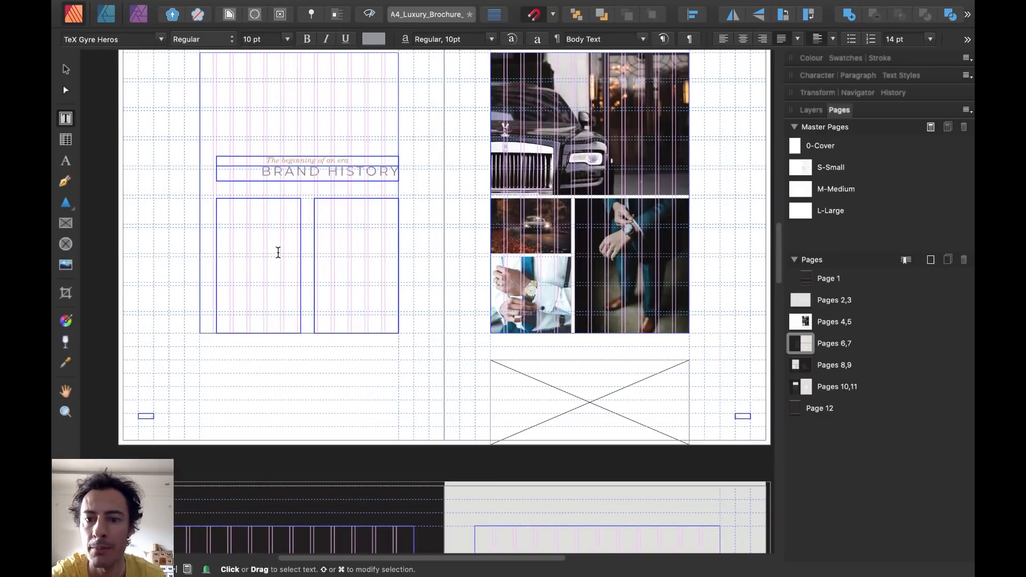
{"action": "left_click", "coordinate": [277, 256]}
{"action": "key", "text": "super+v"}
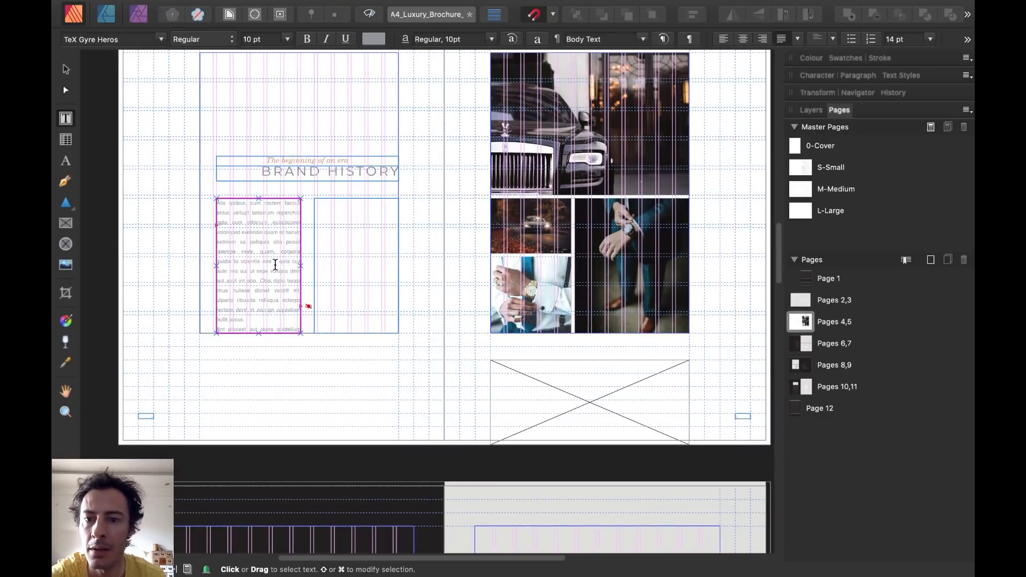
Step: Remove the paragraph breaks before "Ant placest" and "Ebis adi" in the pasted body text on pages 4,5
{"action": "left_click", "coordinate": [65, 69]}
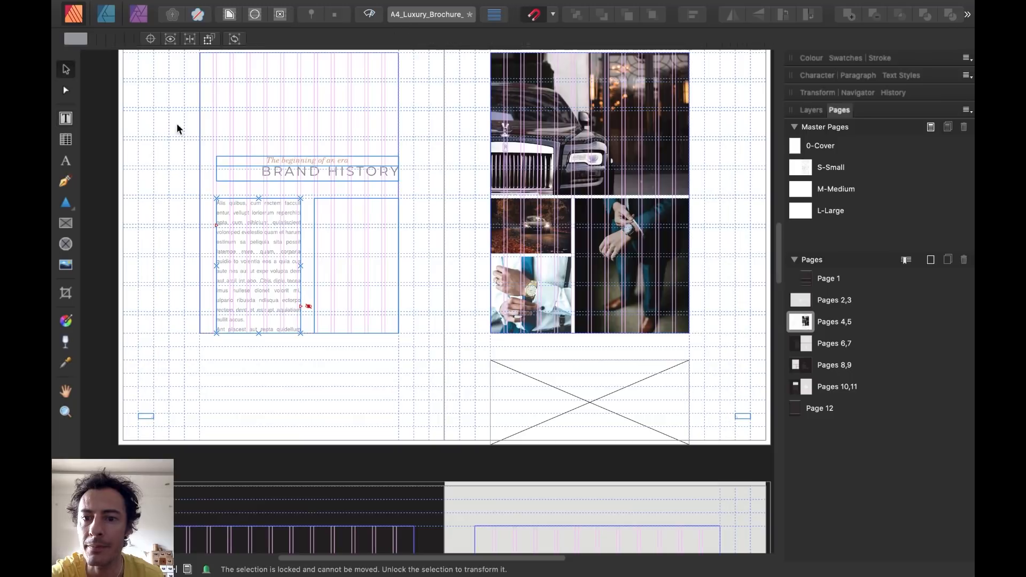
{"action": "double_click", "coordinate": [266, 319]}
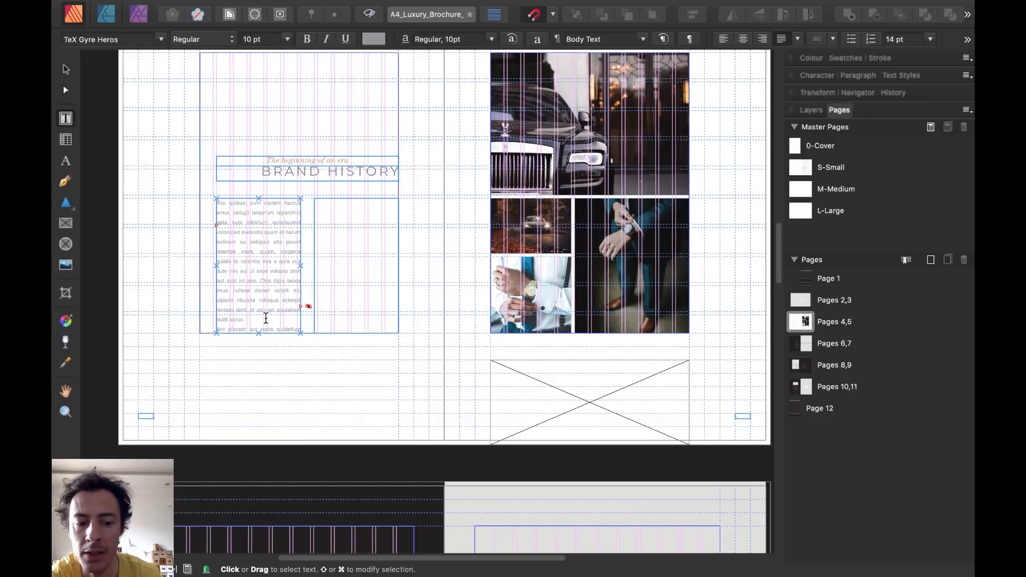
{"action": "key", "text": "Delete"}
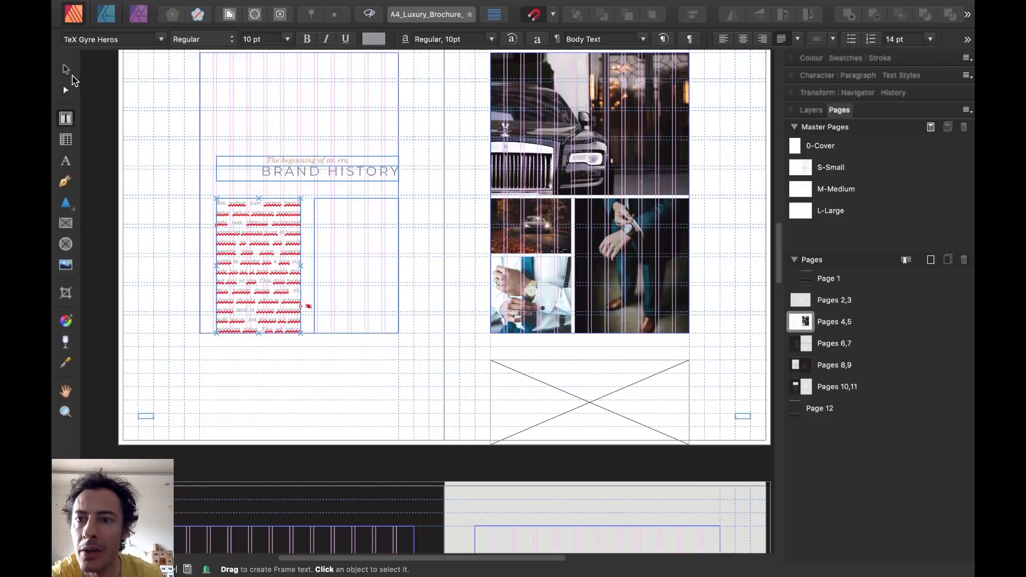
Step: Examine the column's text overflow in the Preflight panel and check where that panel is listed among the studio panels
{"action": "scroll", "coordinate": [312, 306], "scroll_direction": "up", "scroll_amount": 5}
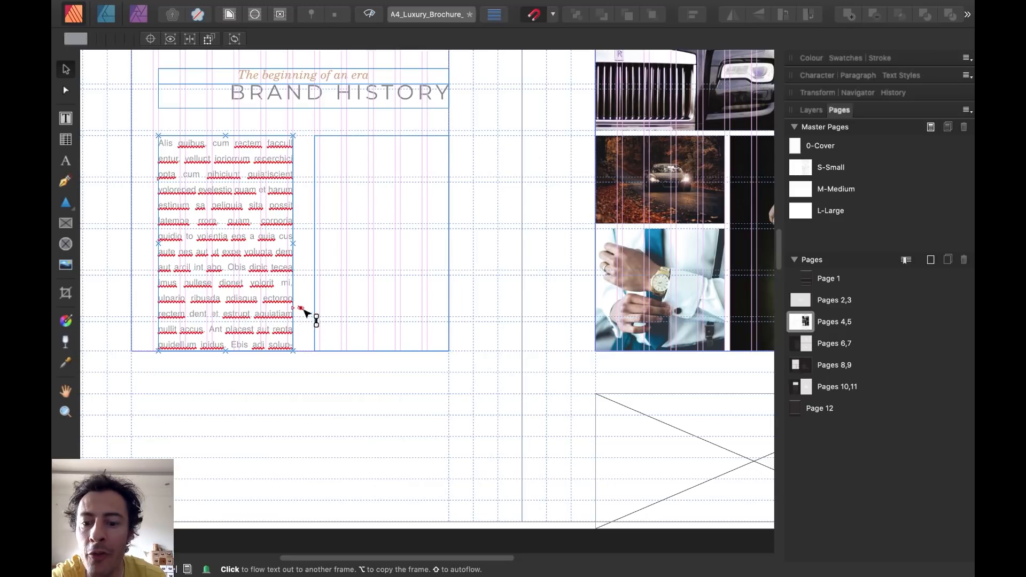
{"action": "left_click", "coordinate": [207, 570]}
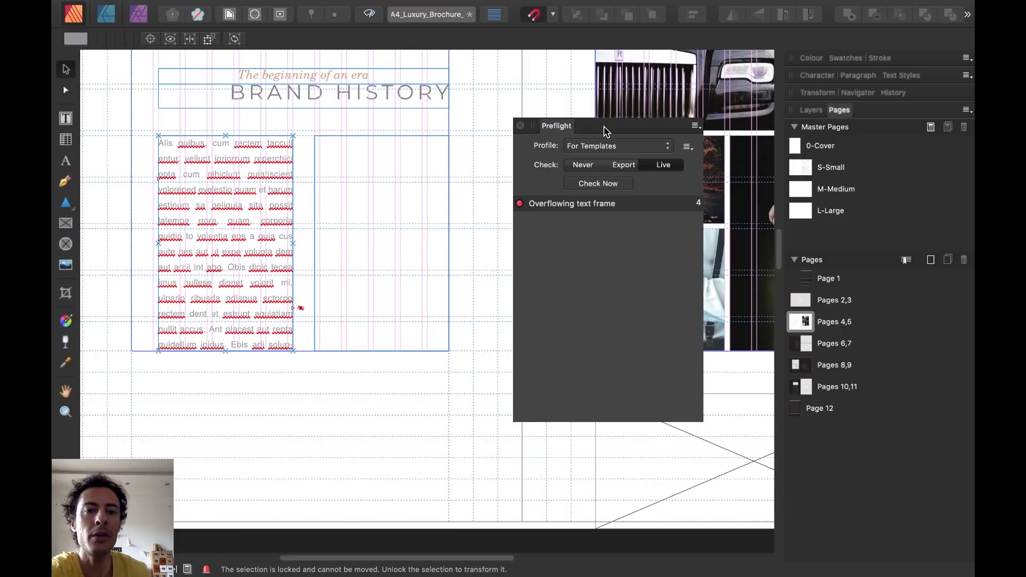
{"action": "left_click_drag", "start_coordinate": [606, 131], "coordinate": [601, 137]}
{"action": "mouse_move", "coordinate": [392, 6]}
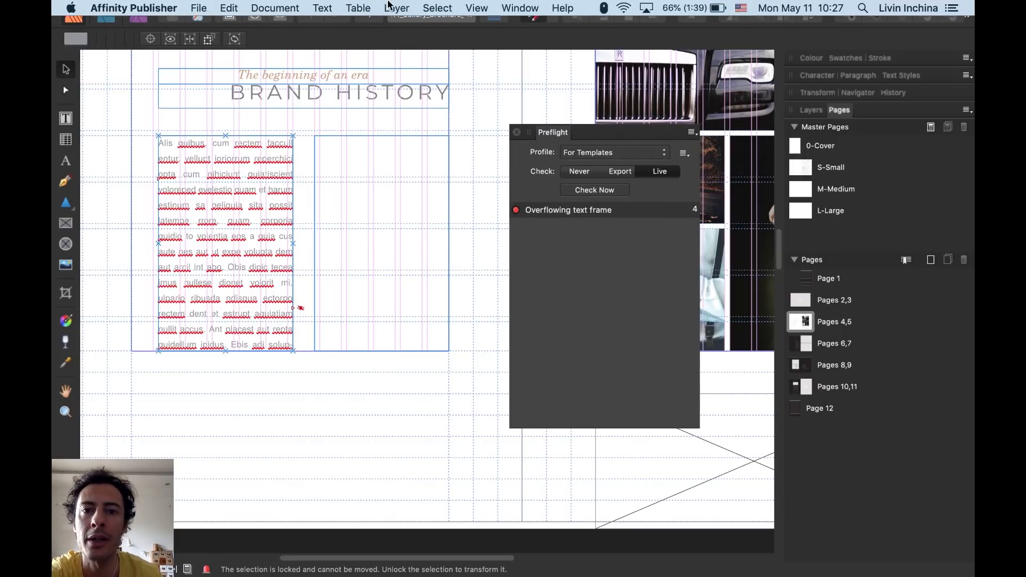
{"action": "left_click", "coordinate": [477, 7]}
{"action": "mouse_move", "coordinate": [565, 302]}
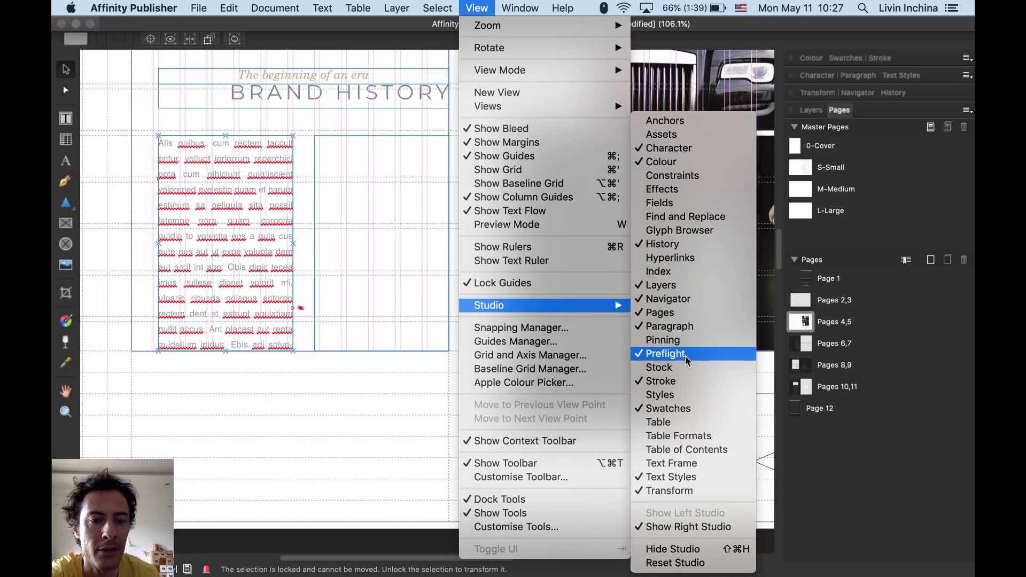
{"action": "left_click", "coordinate": [436, 402]}
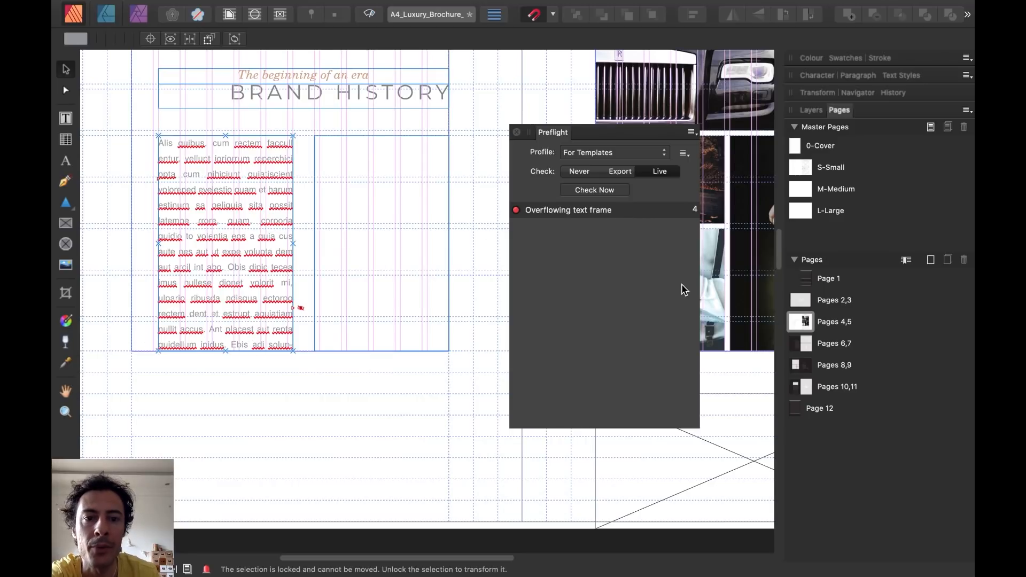
{"action": "left_click_drag", "start_coordinate": [602, 132], "coordinate": [593, 156]}
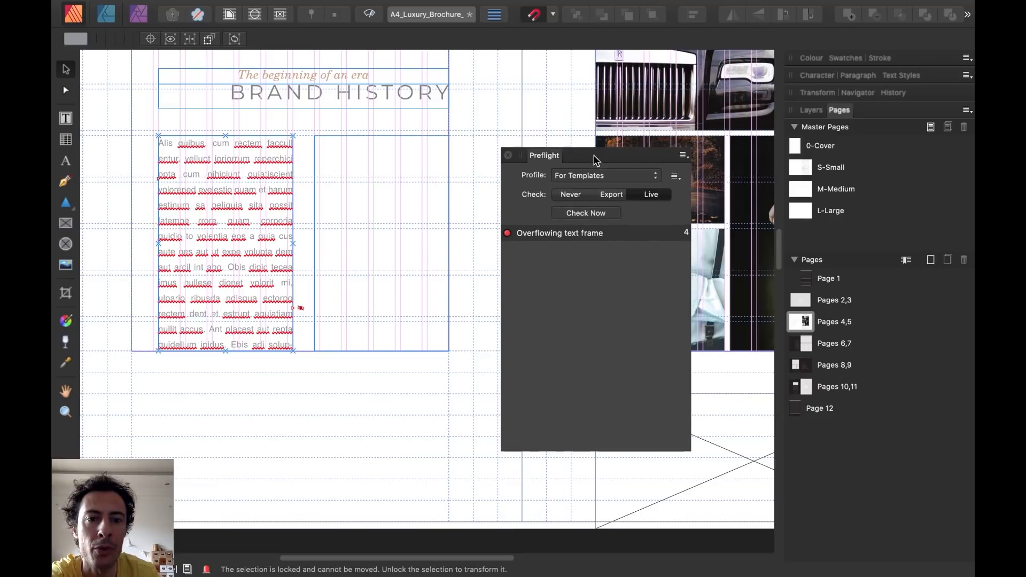
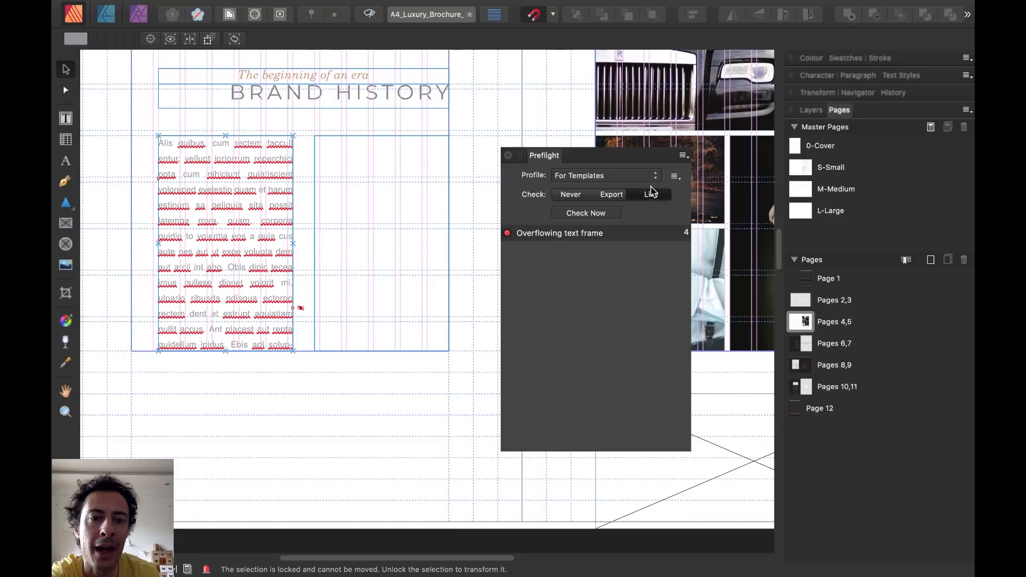
Step: Switch the preflight check to Never and back to Live, and select the Default preflight profile
{"action": "left_click", "coordinate": [572, 198]}
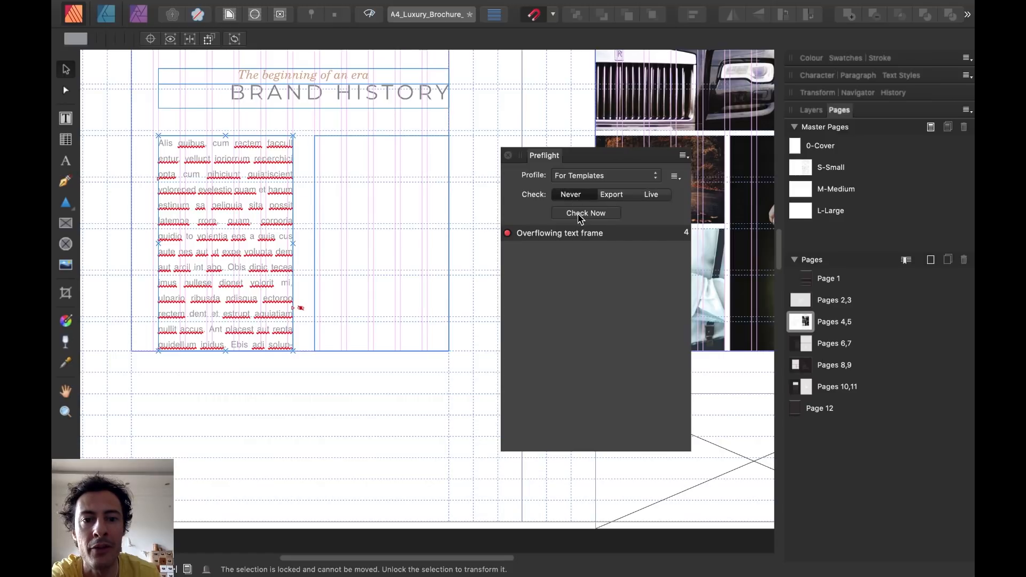
{"action": "left_click", "coordinate": [651, 202]}
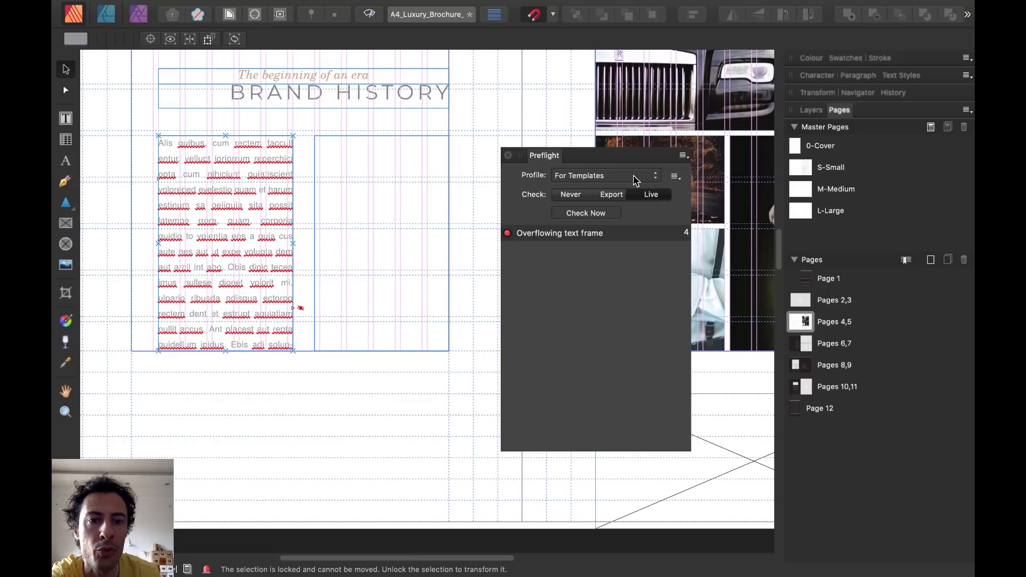
{"action": "left_click", "coordinate": [636, 180]}
{"action": "left_click", "coordinate": [610, 180]}
{"action": "left_click", "coordinate": [641, 178]}
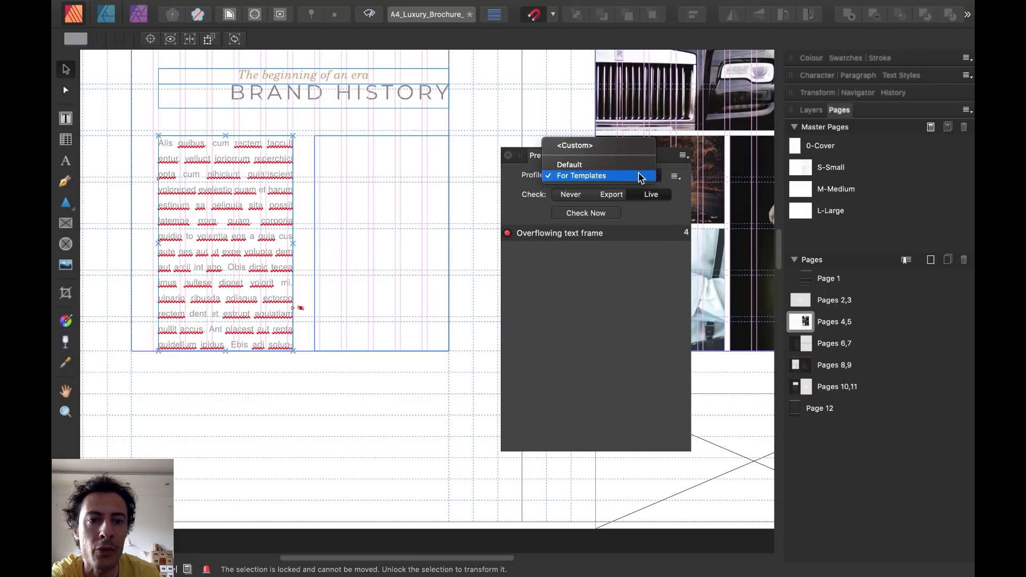
{"action": "left_click", "coordinate": [633, 165]}
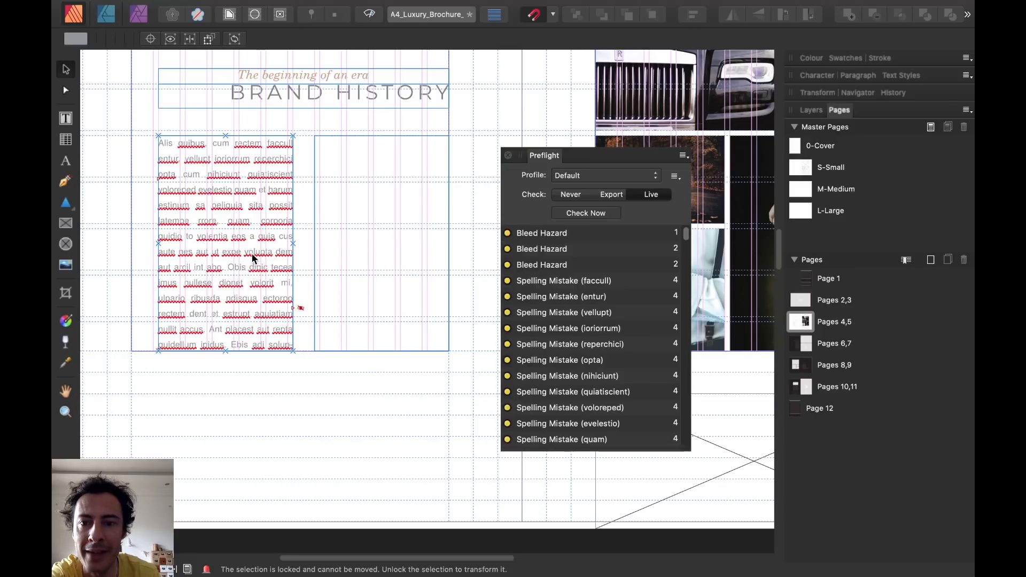
Step: Review the issues reported under the Default preflight profile and switch back to the For Templates profile
{"action": "mouse_move", "coordinate": [264, 4]}
{"action": "left_click", "coordinate": [323, 7]}
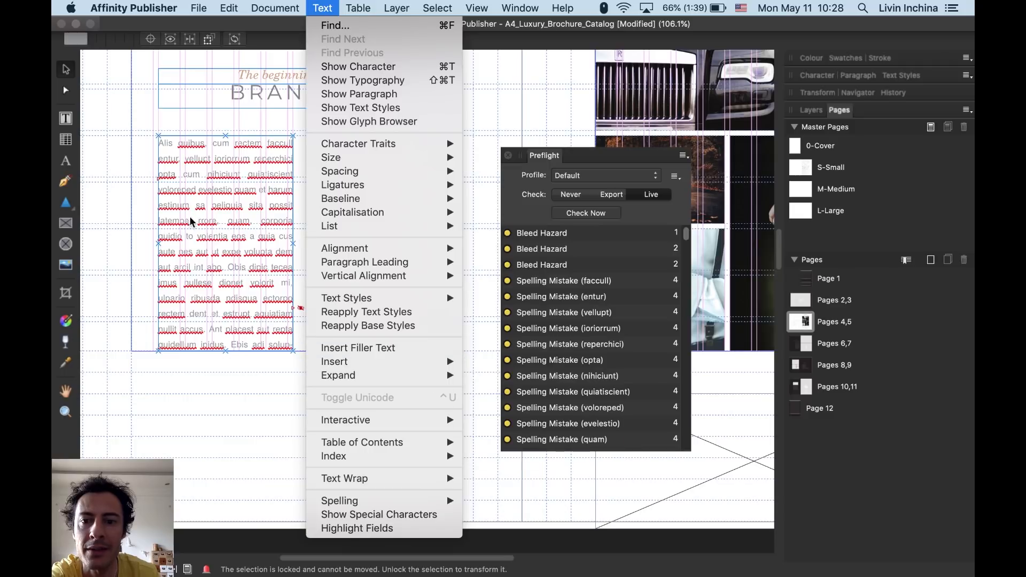
{"action": "left_click", "coordinate": [203, 225]}
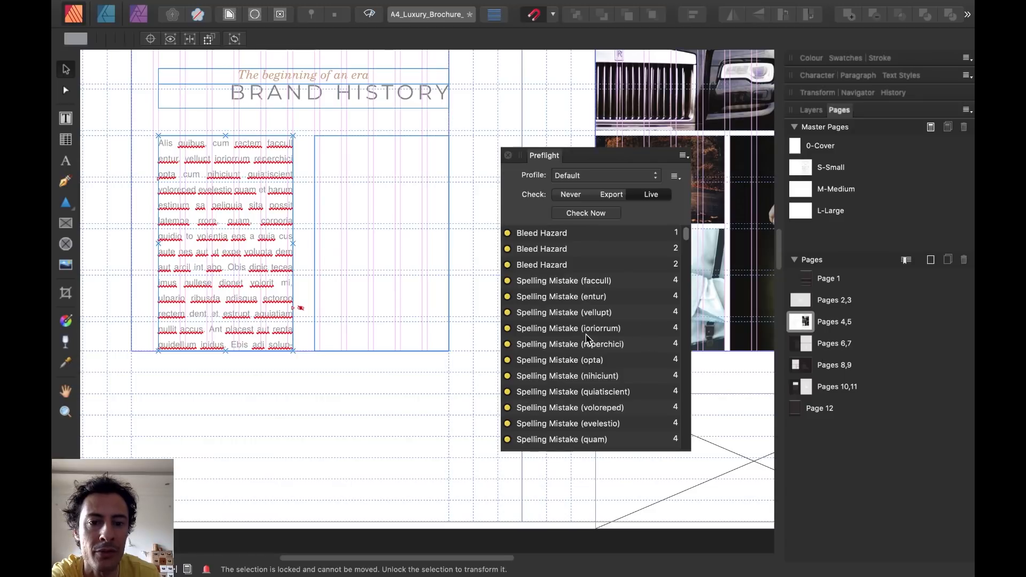
{"action": "scroll", "coordinate": [587, 338], "scroll_direction": "down", "scroll_amount": 2}
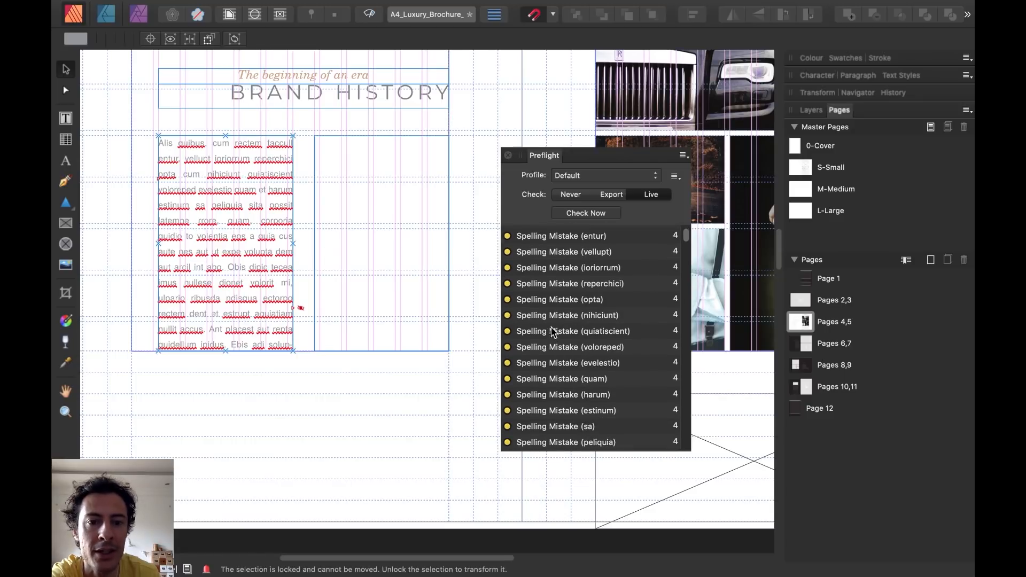
{"action": "scroll", "coordinate": [568, 342], "scroll_direction": "up", "scroll_amount": 2}
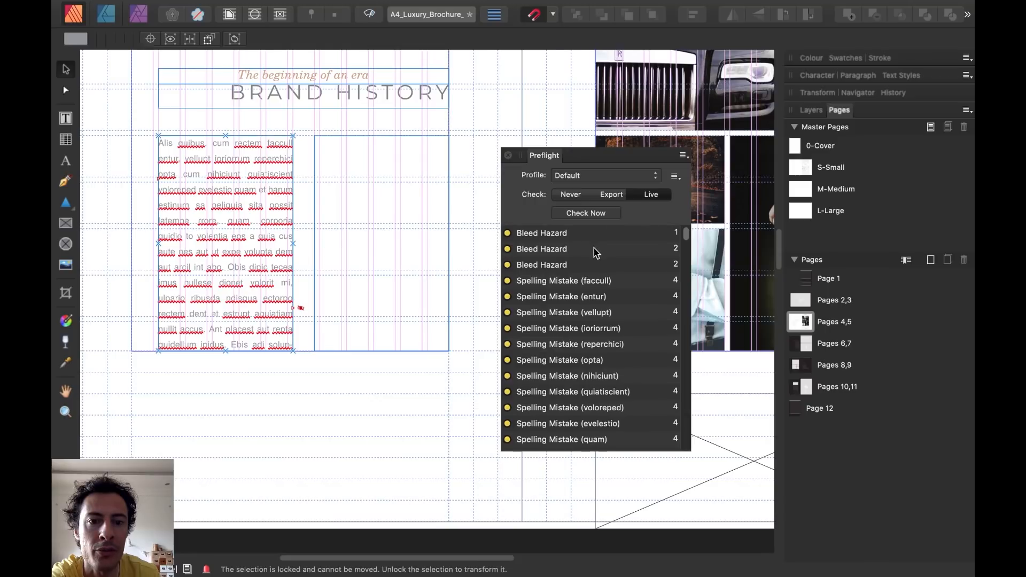
{"action": "left_click", "coordinate": [641, 182]}
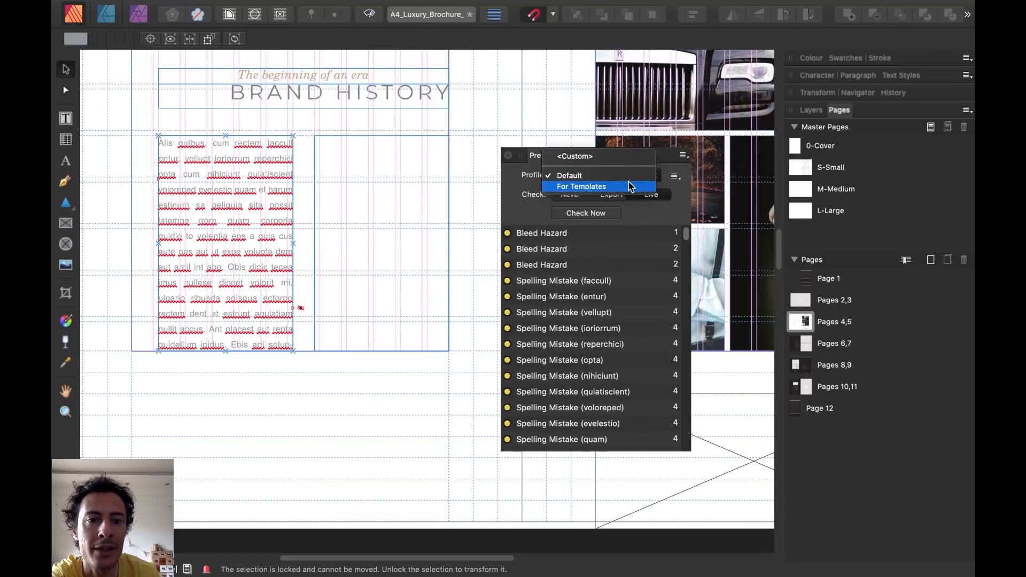
{"action": "left_click", "coordinate": [631, 186]}
Step: Examine the check categories of the For Templates preflight profile, including Overflowing Text, and close the profile without changes
{"action": "left_click", "coordinate": [676, 177]}
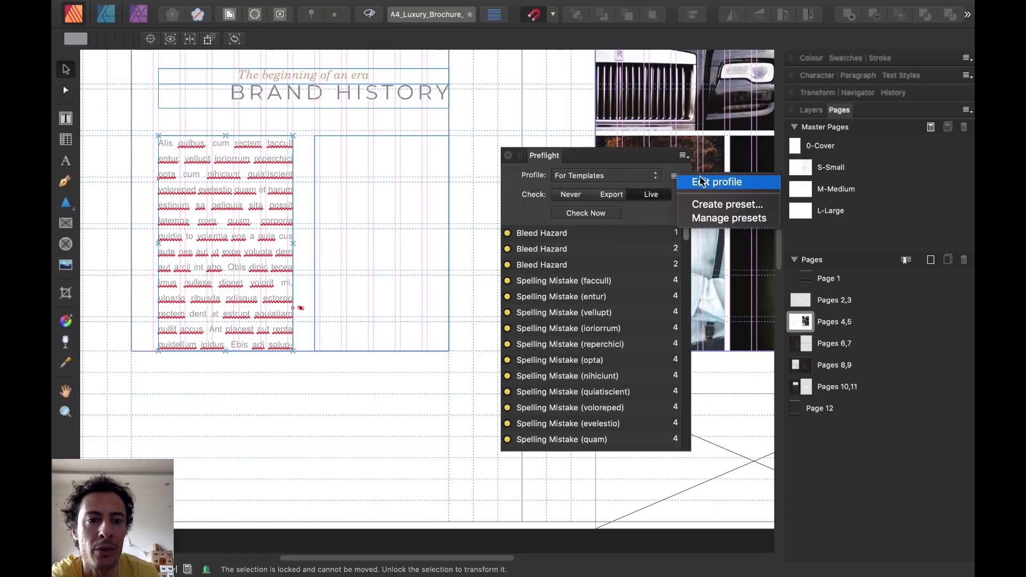
{"action": "left_click", "coordinate": [695, 182]}
{"action": "left_click", "coordinate": [389, 289]}
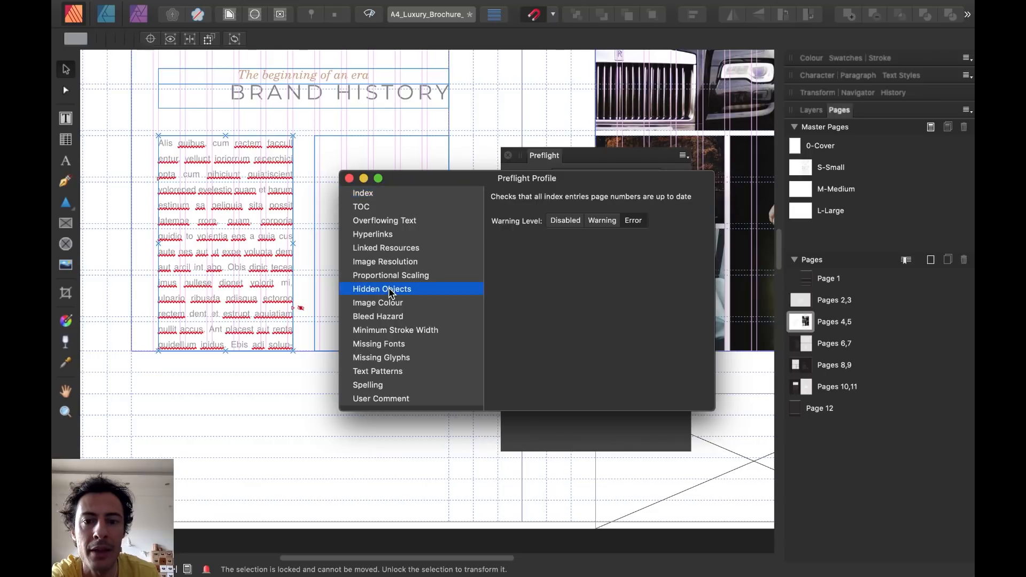
{"action": "left_click", "coordinate": [380, 358]}
{"action": "left_click", "coordinate": [385, 398]}
{"action": "left_click", "coordinate": [390, 276]}
{"action": "left_click", "coordinate": [390, 221]}
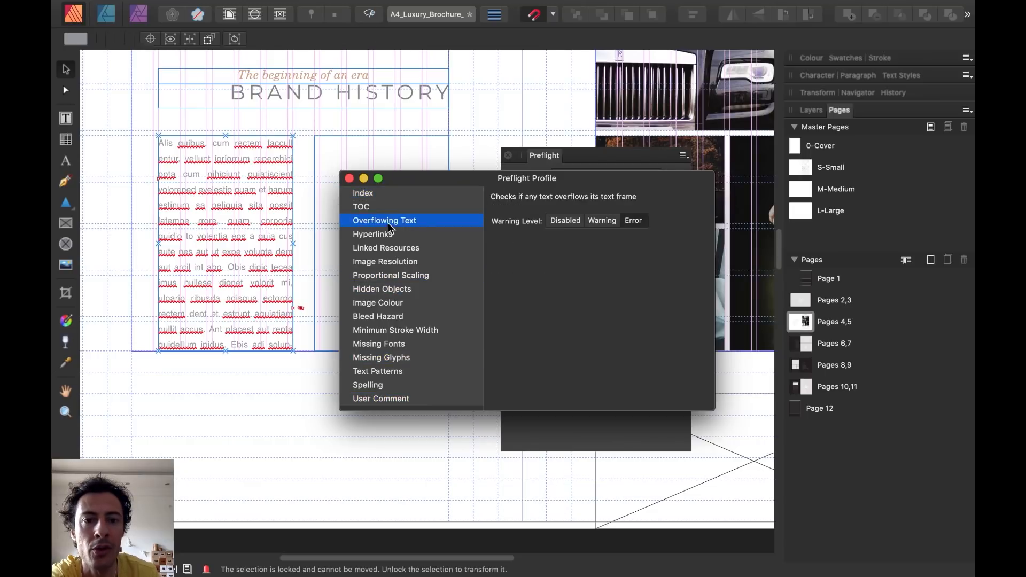
{"action": "left_click", "coordinate": [349, 178]}
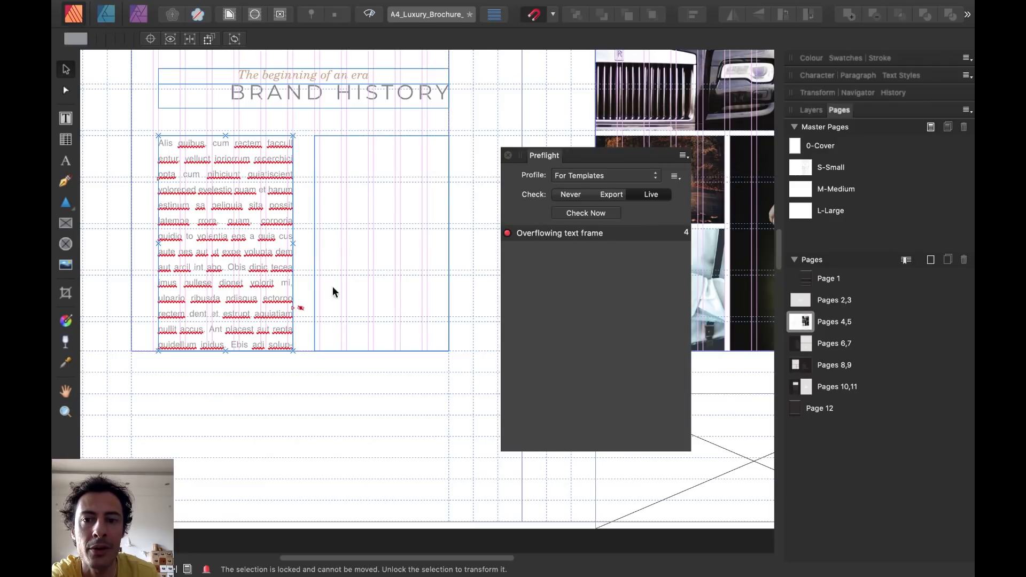
Step: Jump from pages 6,7 to the overflowing text frame using its preflight entry, and close the Preflight panel
{"action": "scroll", "coordinate": [279, 362], "scroll_direction": "down", "scroll_amount": 10}
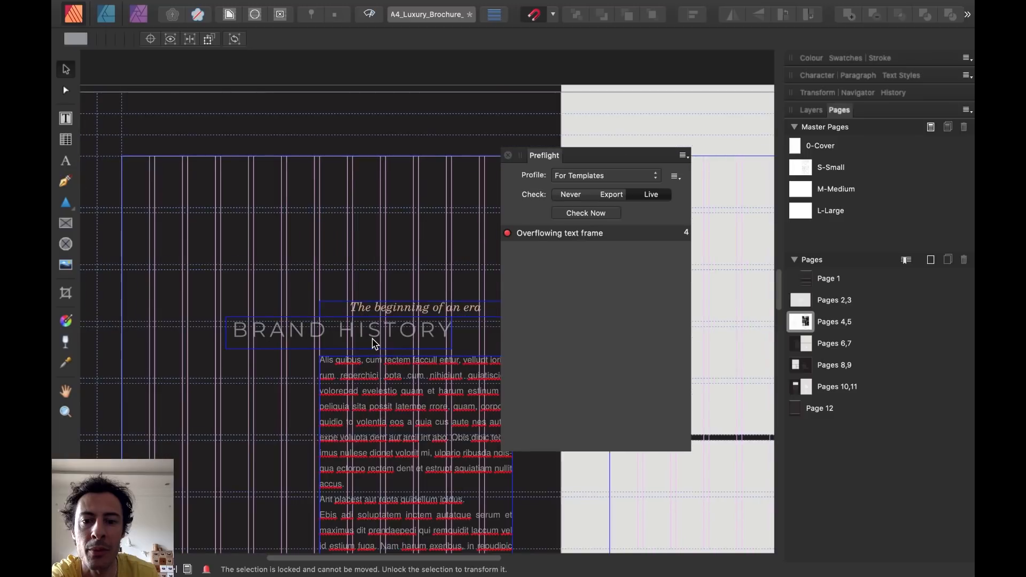
{"action": "left_click", "coordinate": [372, 339]}
{"action": "left_click", "coordinate": [561, 234]}
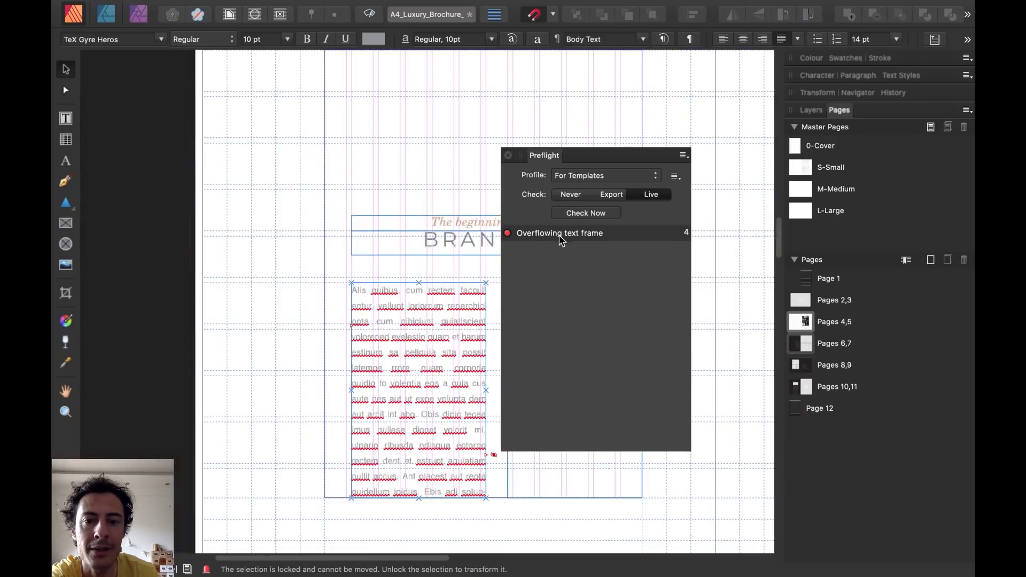
{"action": "left_click", "coordinate": [508, 156]}
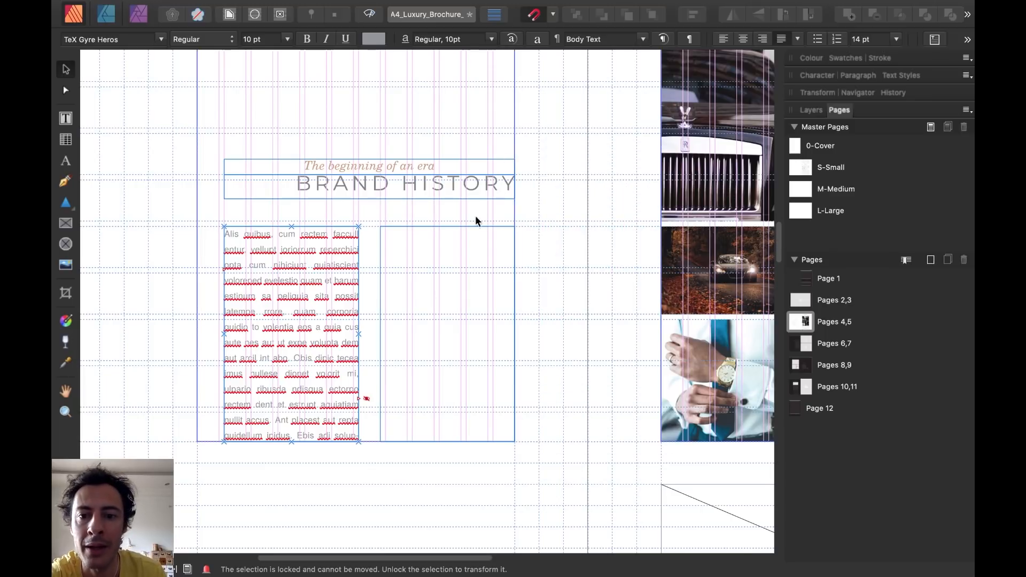
Step: Link the left body column text frame to the right column frame on the S-Small master so text flows between them
{"action": "left_click", "coordinate": [359, 398]}
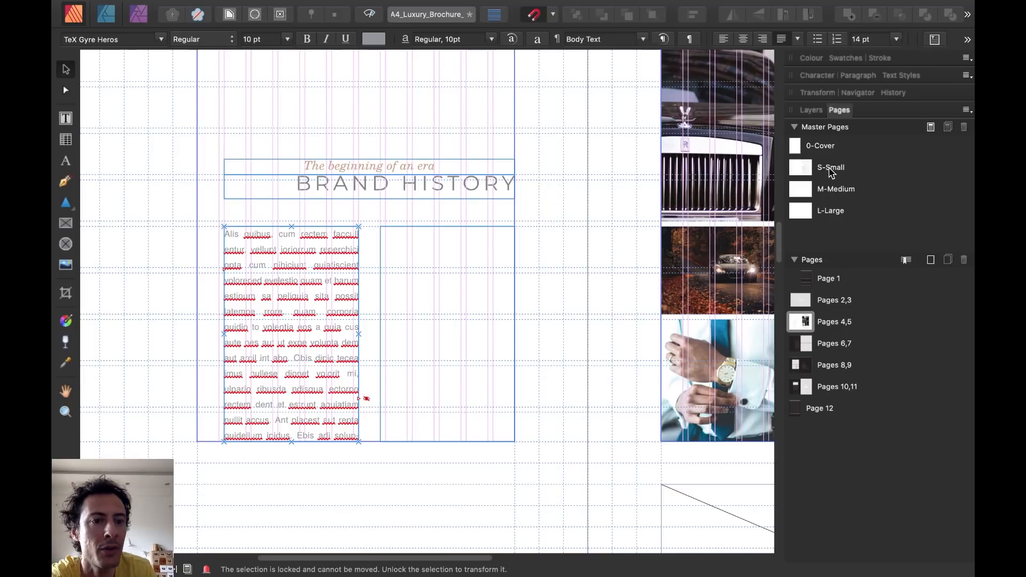
{"action": "double_click", "coordinate": [831, 169]}
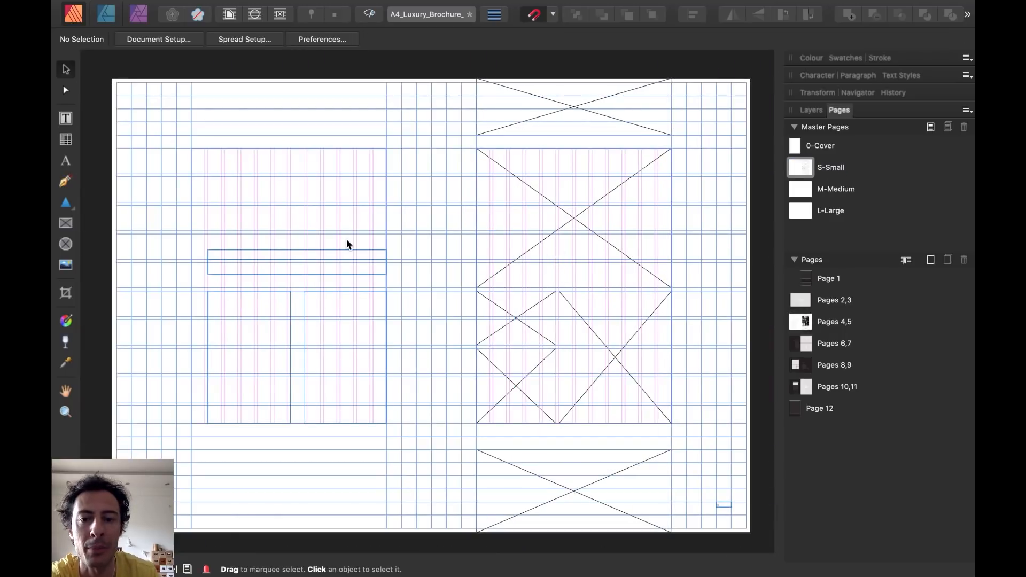
{"action": "left_click", "coordinate": [230, 318]}
{"action": "scroll", "coordinate": [277, 398], "scroll_direction": "up", "scroll_amount": 3}
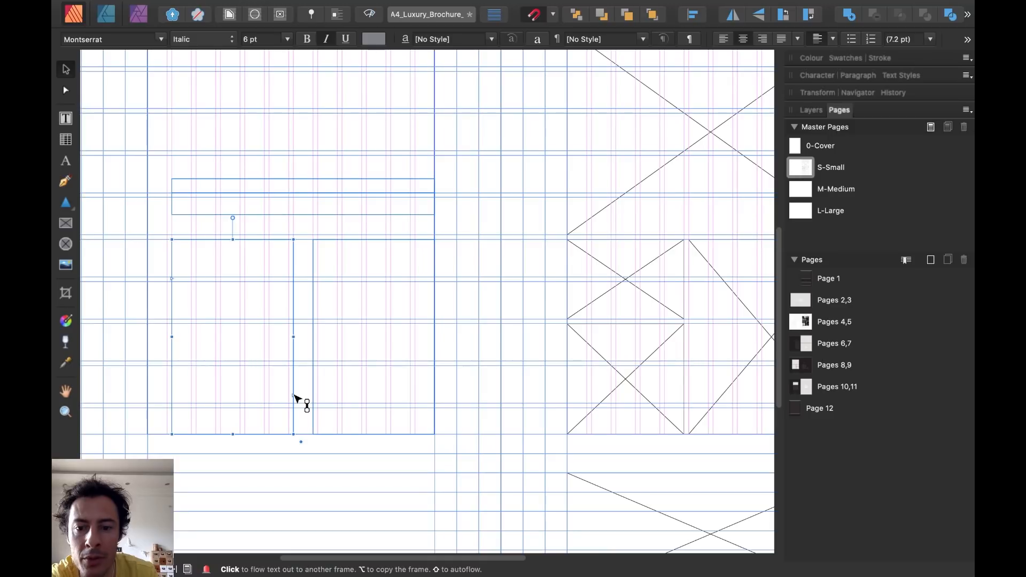
{"action": "left_click", "coordinate": [294, 396]}
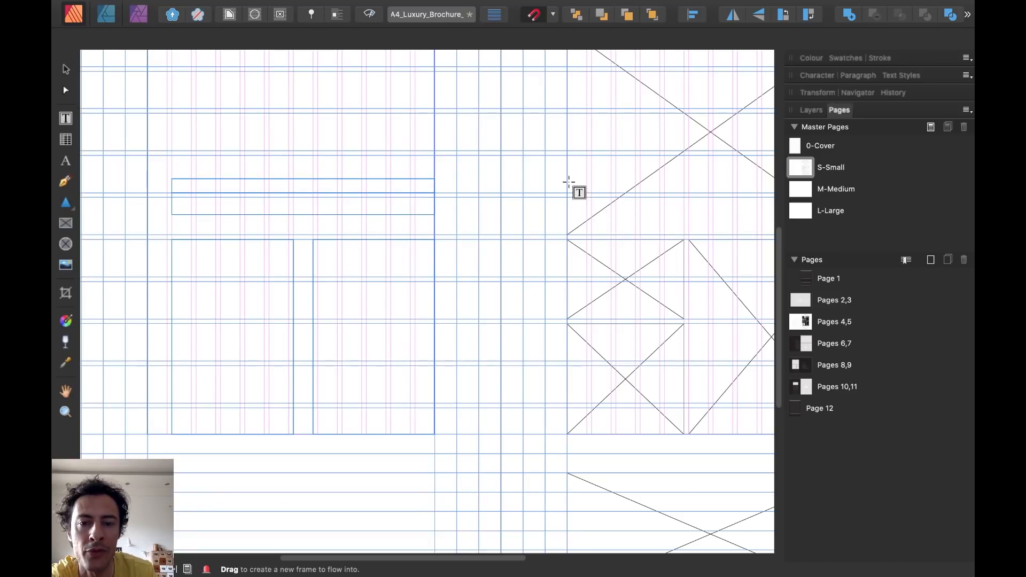
{"action": "left_click", "coordinate": [371, 320]}
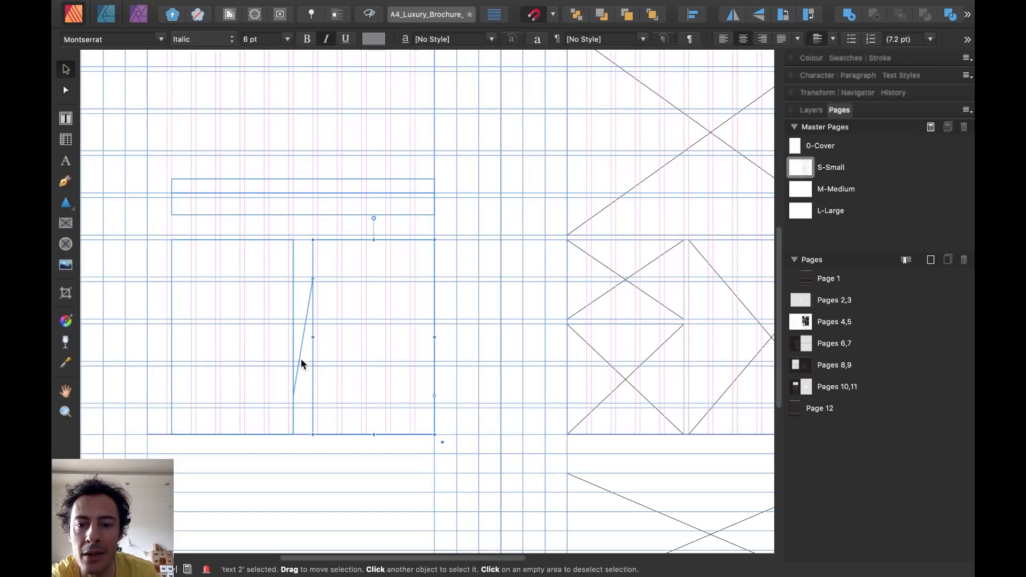
{"action": "mouse_move", "coordinate": [348, 278]}
{"action": "left_mouse_down"}
{"action": "mouse_move", "coordinate": [382, 314]}
{"action": "mouse_move", "coordinate": [396, 355]}
{"action": "mouse_move", "coordinate": [380, 430]}
{"action": "mouse_move", "coordinate": [348, 396]}
{"action": "mouse_move", "coordinate": [367, 309]}
{"action": "mouse_move", "coordinate": [367, 275]}
{"action": "mouse_move", "coordinate": [350, 277]}
{"action": "left_mouse_up"}
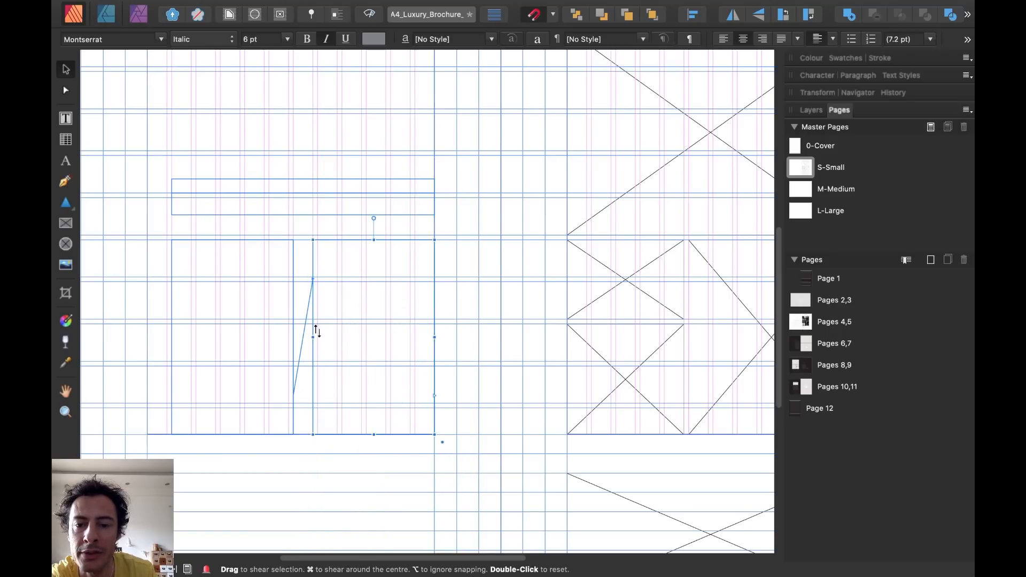
Step: Preview pages 4,5 and delete the overflowing text in the second body column so it ends with "apitas."
{"action": "double_click", "coordinate": [843, 326]}
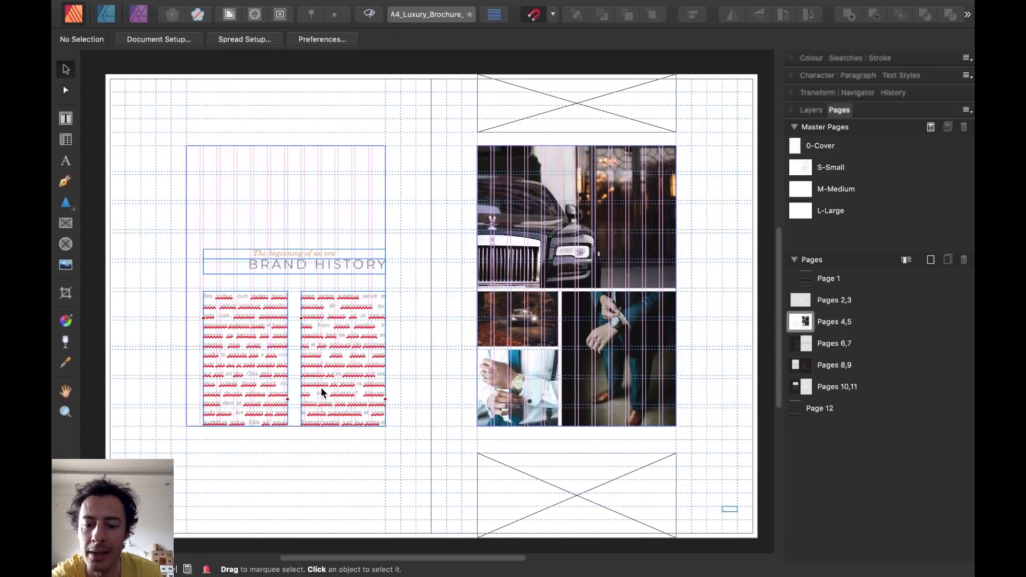
{"action": "key", "text": "ctrl+w"}
{"action": "scroll", "coordinate": [318, 383], "scroll_direction": "up", "scroll_amount": 2}
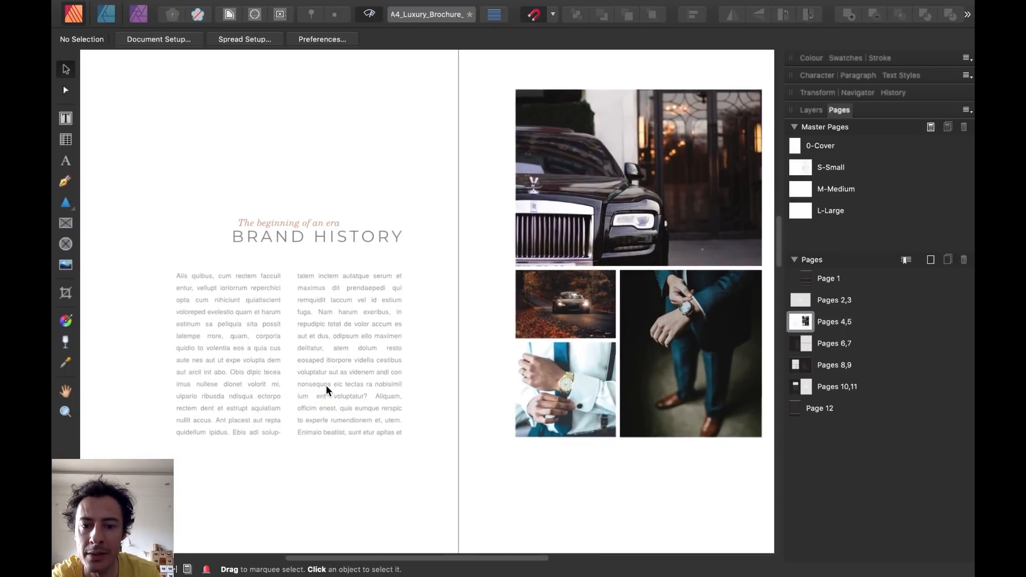
{"action": "double_click", "coordinate": [357, 410]}
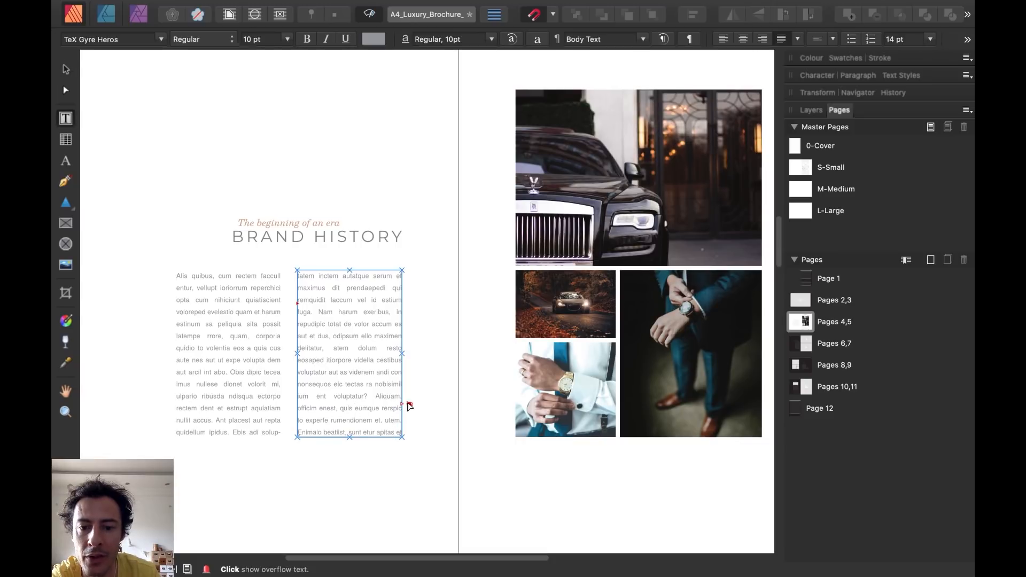
{"action": "key", "text": "shift+super+Down"}
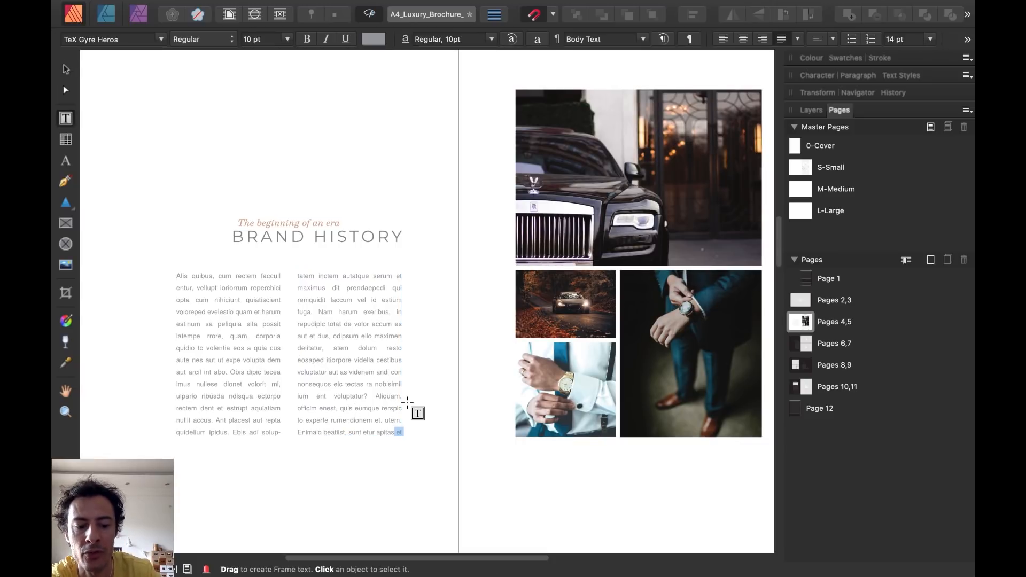
{"action": "key", "text": "Escape"}
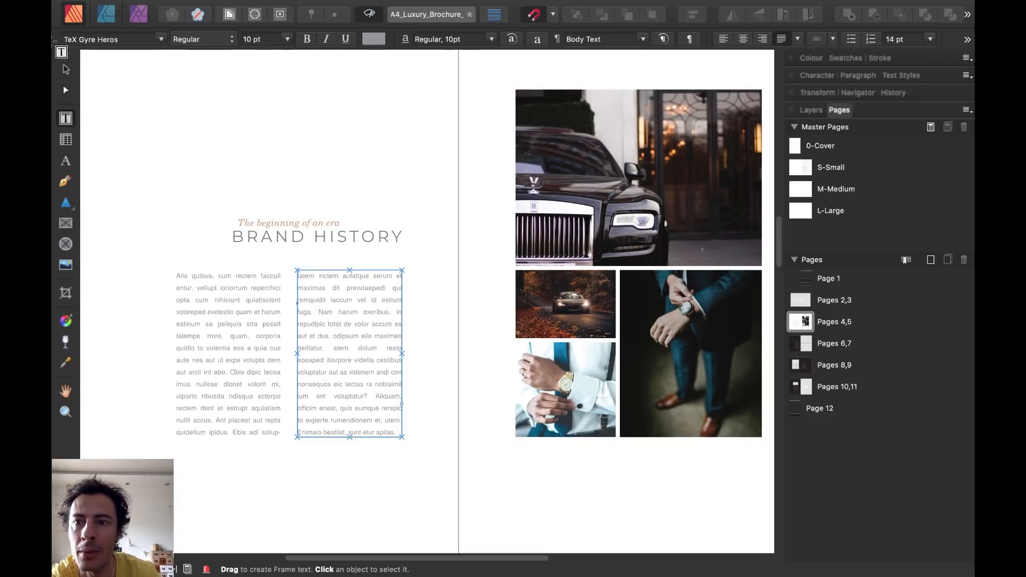
{"action": "left_click", "coordinate": [66, 69]}
{"action": "left_click", "coordinate": [155, 85]}
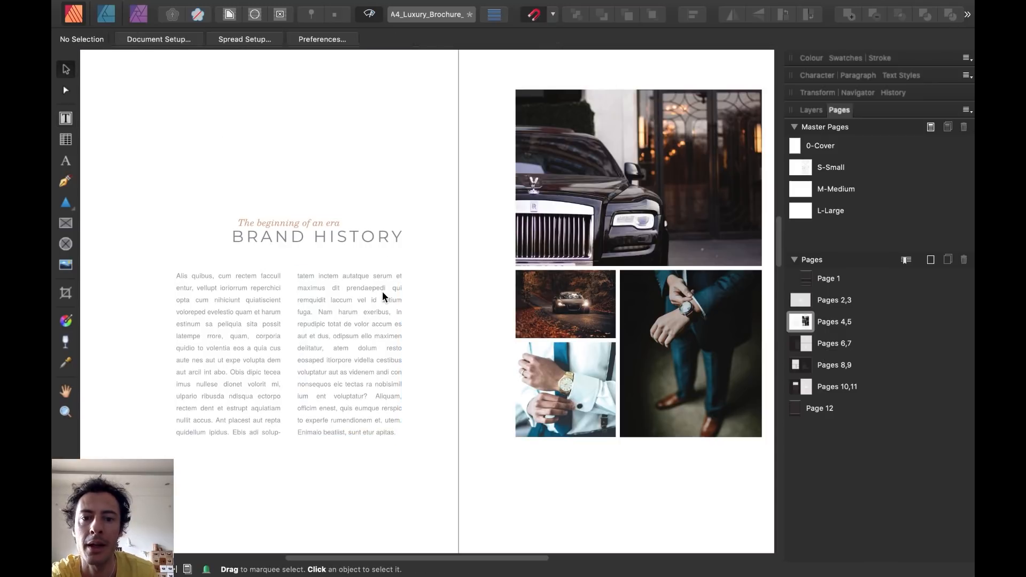
Step: Place Light-Pattern.afdesign from the Pattern folder into the empty picture frame above the car photo on pages 4,5
{"action": "key", "text": "super+0"}
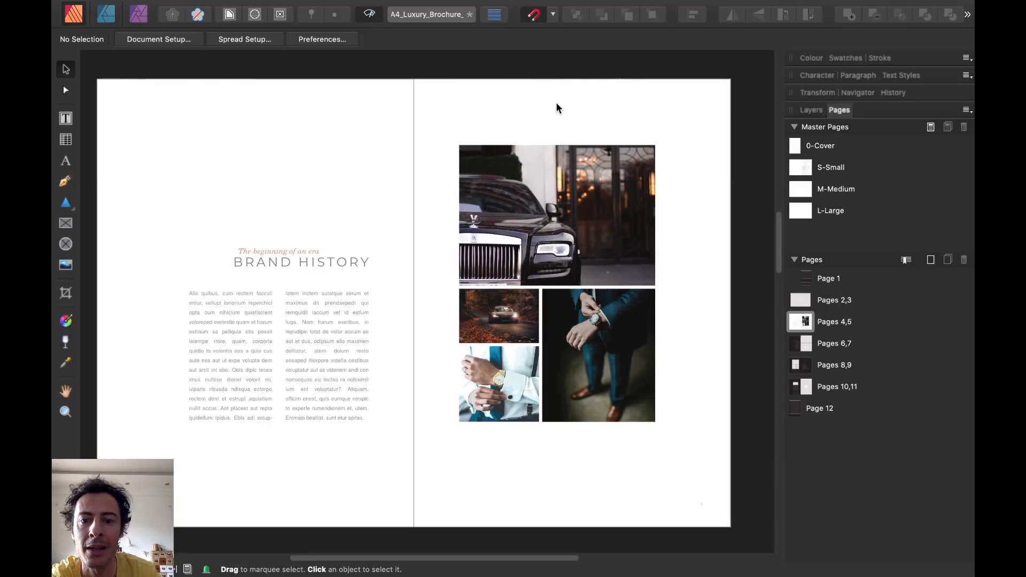
{"action": "key", "text": "w"}
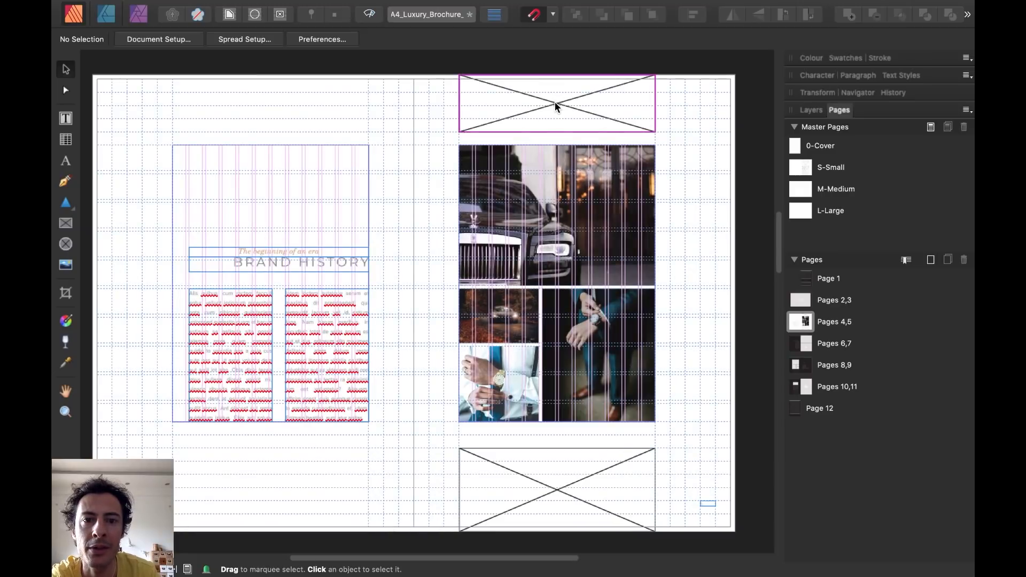
{"action": "left_click", "coordinate": [596, 116]}
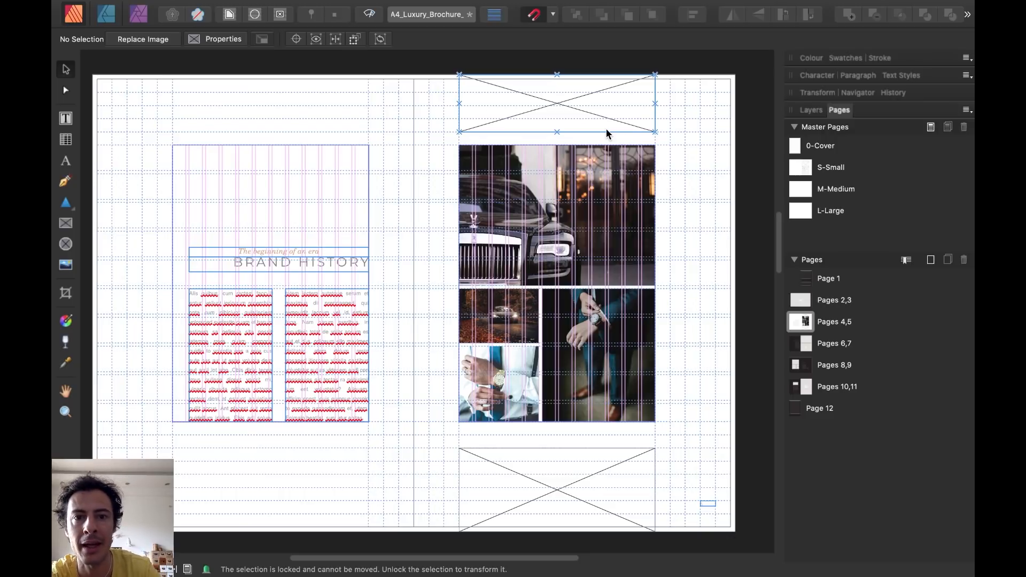
{"action": "left_click", "coordinate": [155, 40]}
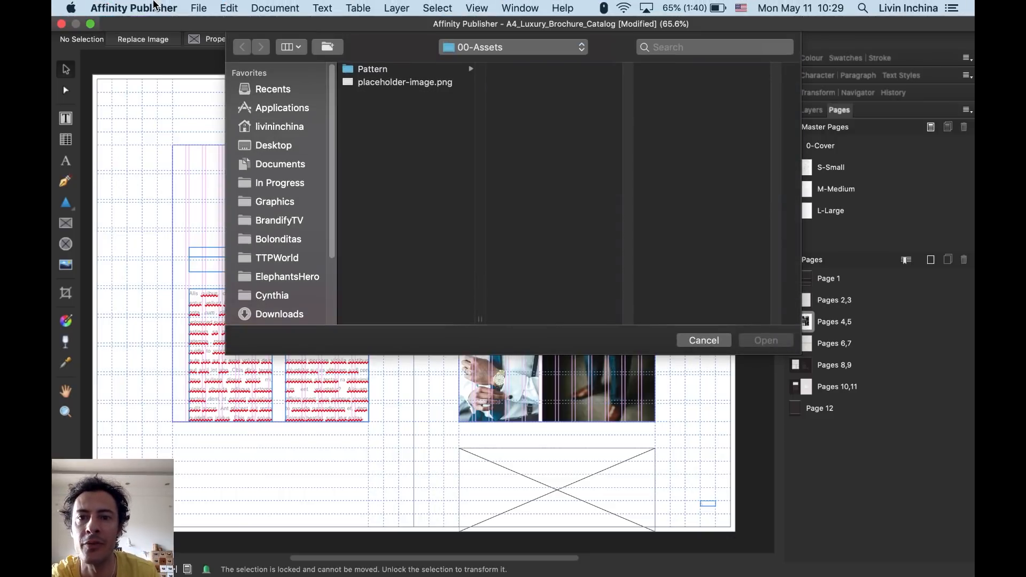
{"action": "left_click", "coordinate": [154, 6]}
{"action": "mouse_move", "coordinate": [198, 7]}
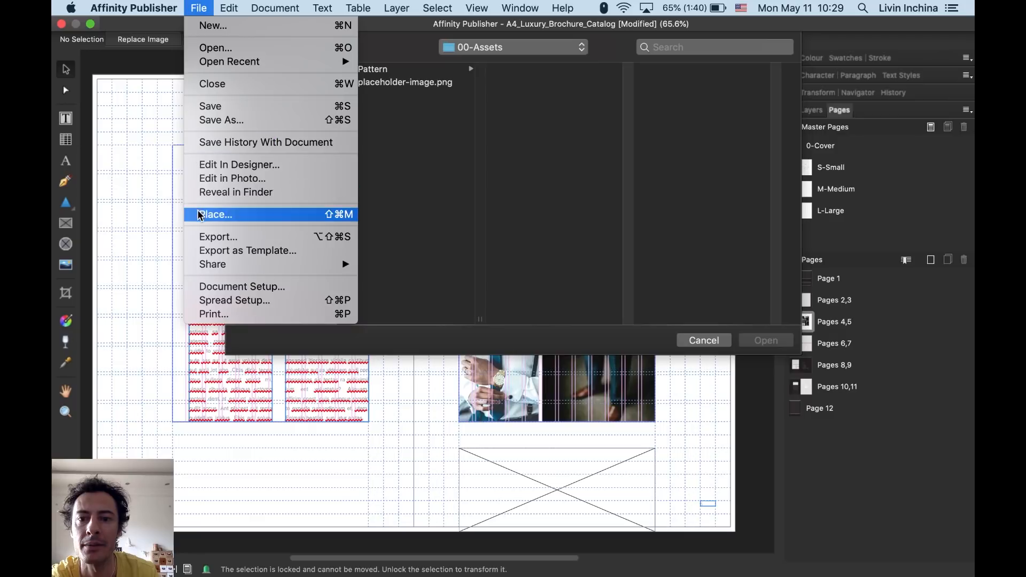
{"action": "left_click", "coordinate": [589, 186]}
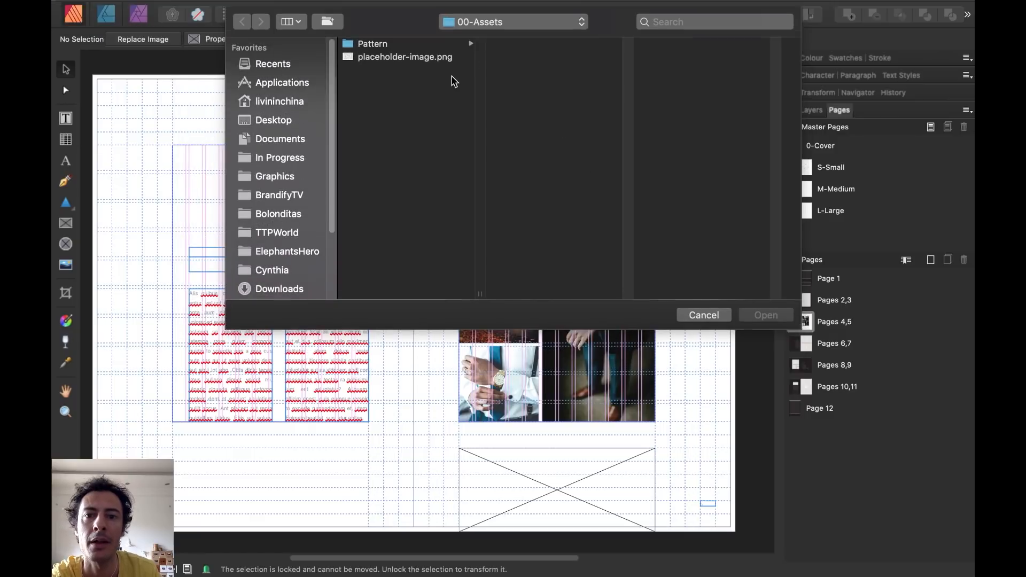
{"action": "left_click", "coordinate": [429, 39]}
{"action": "left_click", "coordinate": [562, 64]}
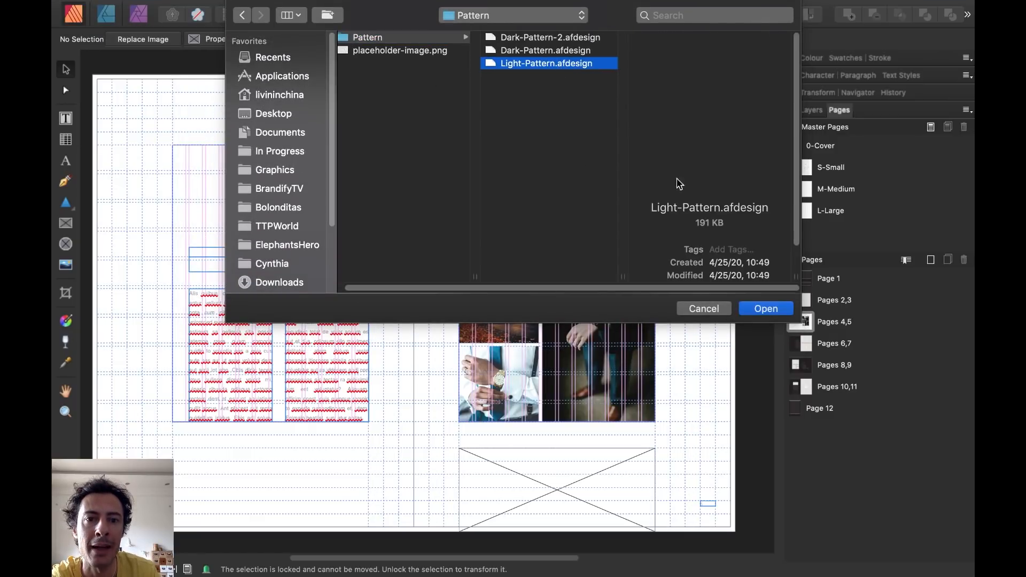
{"action": "left_click", "coordinate": [766, 309]}
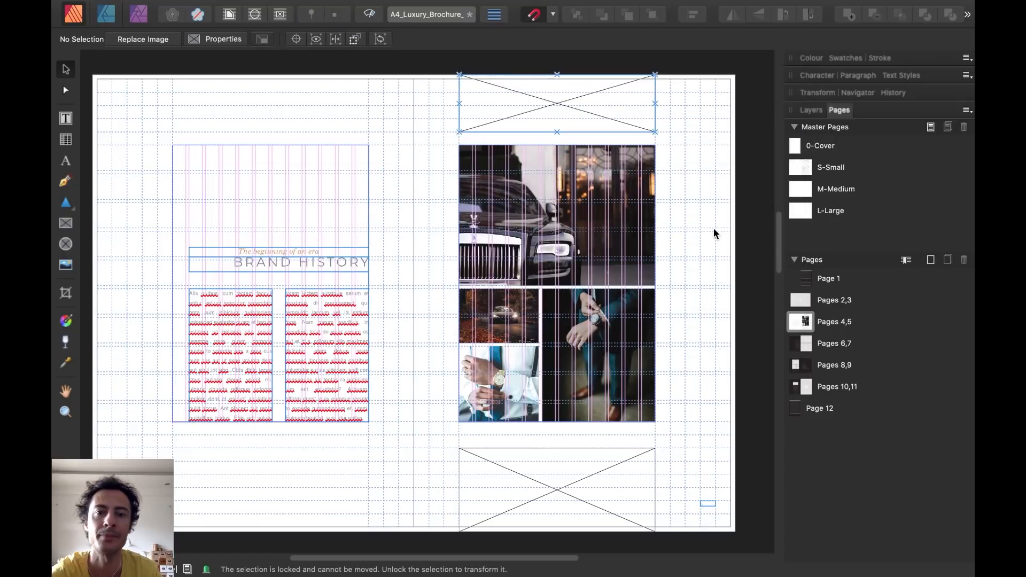
Step: Place Light-Pattern.afdesign into the empty picture frame below the photo grid on pages 4,5
{"action": "left_click", "coordinate": [579, 511]}
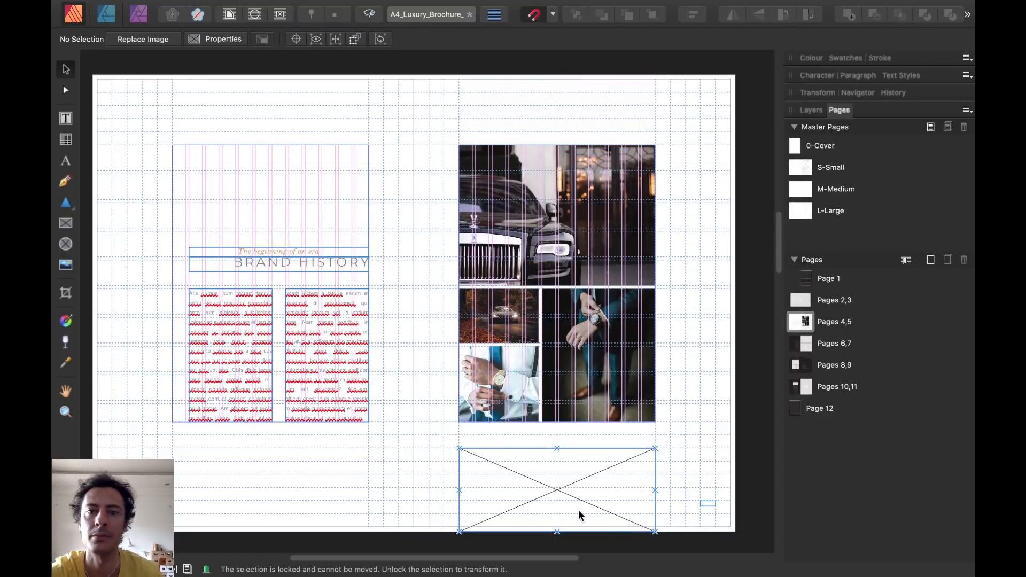
{"action": "key", "text": "super+shift+m"}
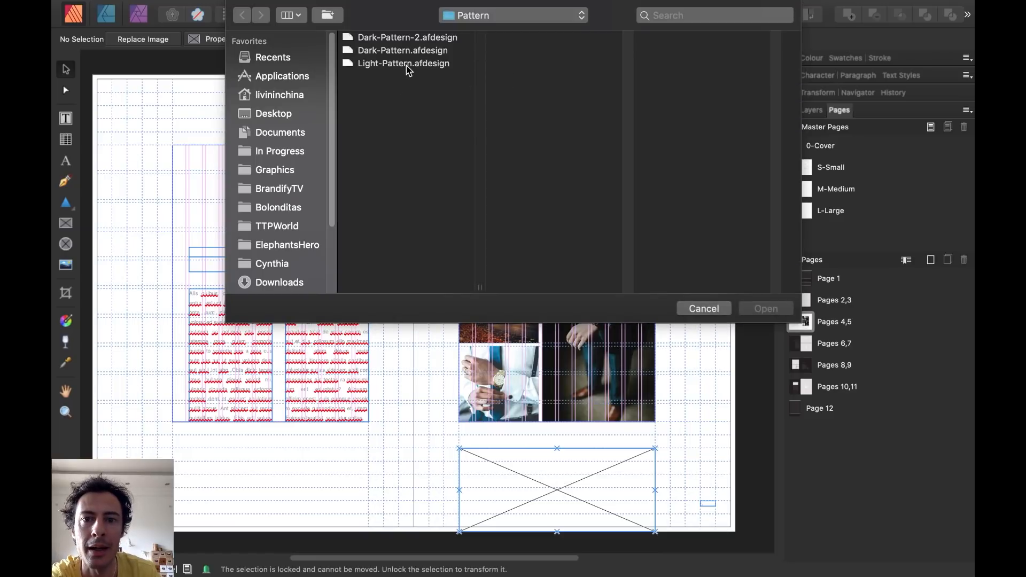
{"action": "left_click", "coordinate": [408, 65]}
{"action": "left_click", "coordinate": [766, 308]}
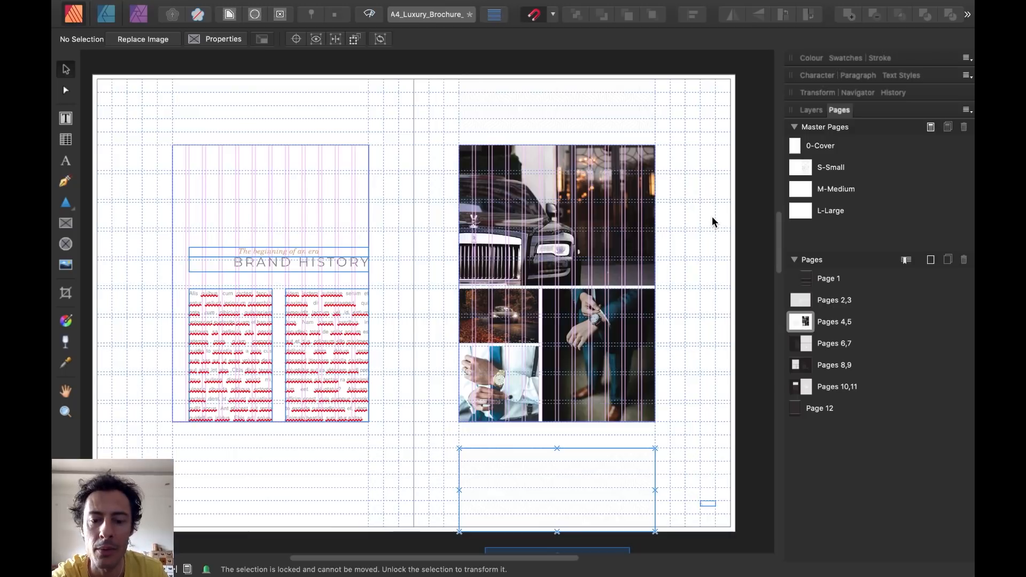
Step: Preview the placed light patterns without guides and compare them with the full-spread pattern frame on pages 2,3
{"action": "key", "text": "ctrl+w"}
{"action": "left_click", "coordinate": [751, 220]}
{"action": "scroll", "coordinate": [589, 142], "scroll_direction": "up", "scroll_amount": 4}
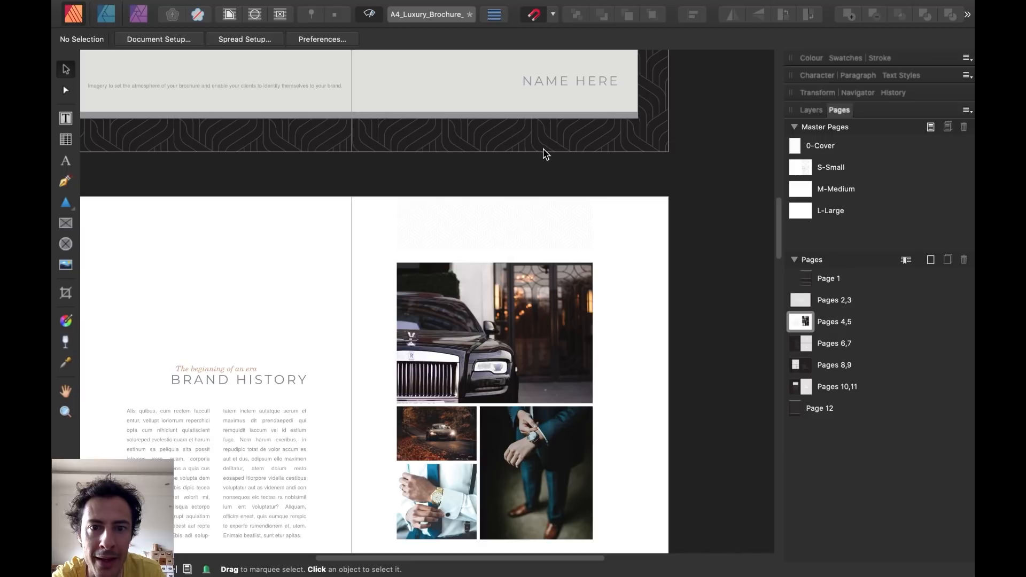
{"action": "scroll", "coordinate": [544, 154], "scroll_direction": "left", "scroll_amount": 1}
{"action": "scroll", "coordinate": [547, 156], "scroll_direction": "up", "scroll_amount": 4}
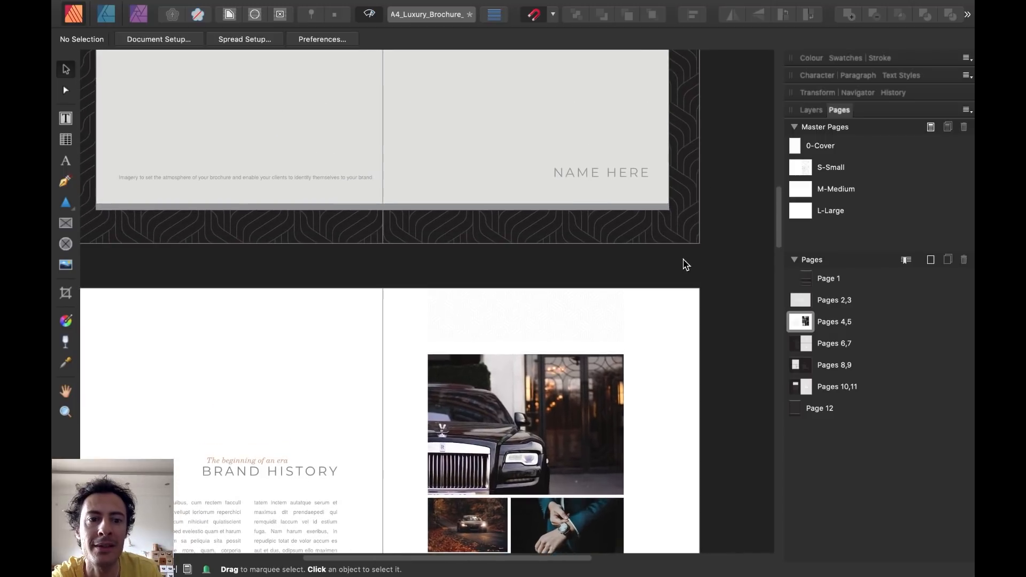
{"action": "left_click", "coordinate": [695, 243]}
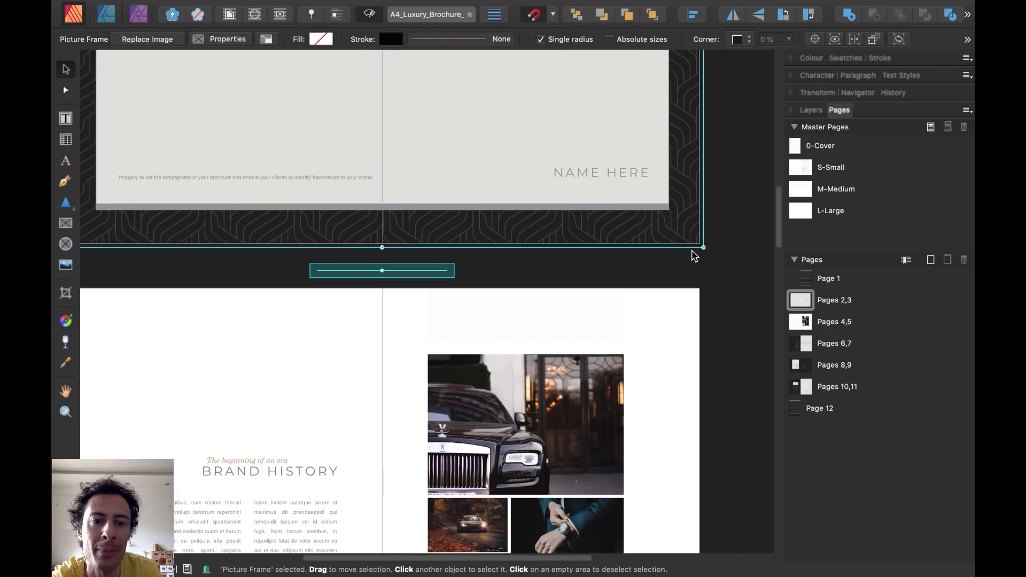
{"action": "scroll", "coordinate": [727, 264], "scroll_direction": "down", "scroll_amount": 5}
{"action": "scroll", "coordinate": [738, 264], "scroll_direction": "left", "scroll_amount": 1}
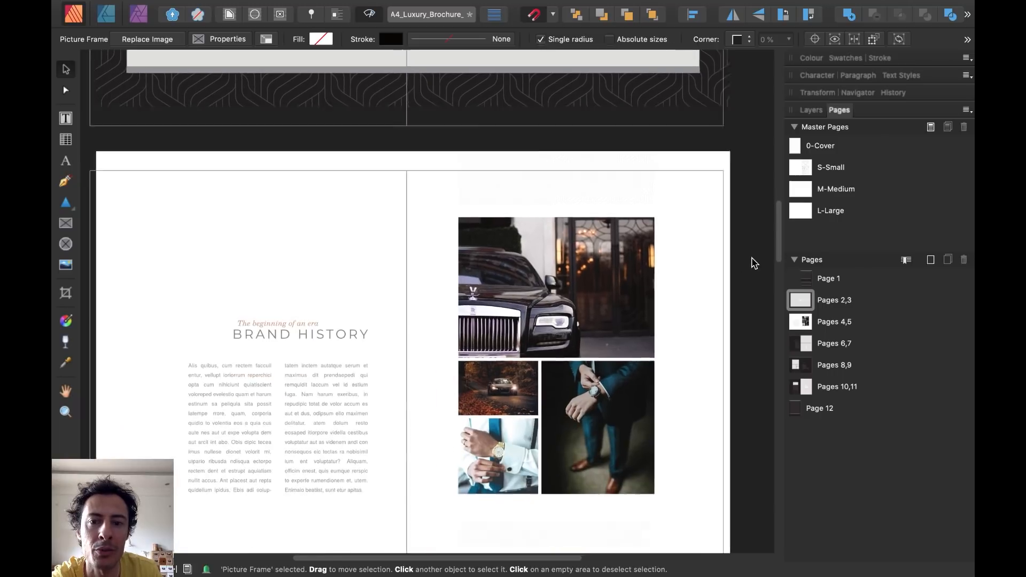
Step: Move the Light-Pattern inside the upper picture frame to the spread's upper-left bleed corner and scale it to cover all of pages 4,5
{"action": "left_click", "coordinate": [629, 158]}
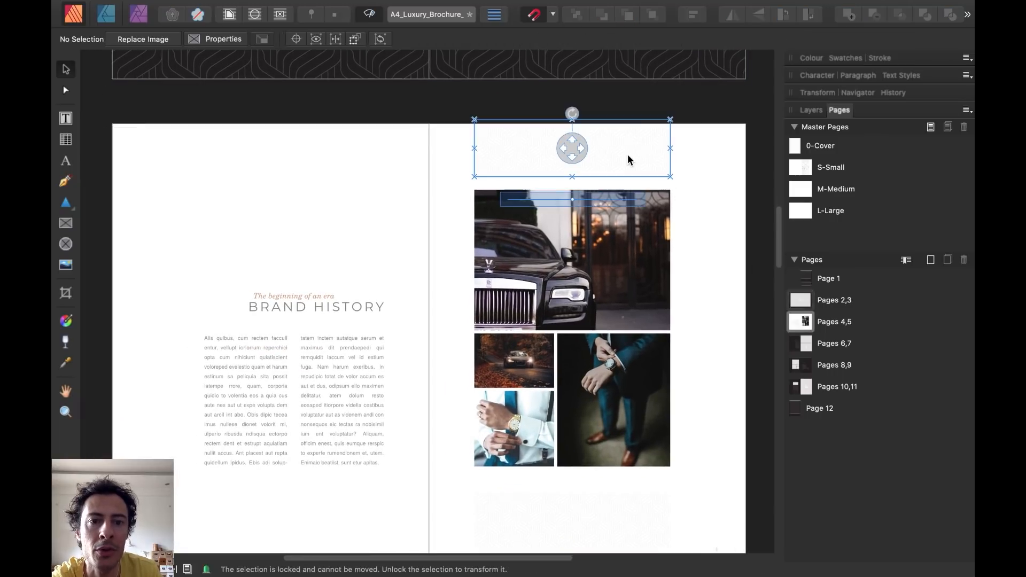
{"action": "double_click", "coordinate": [515, 135]}
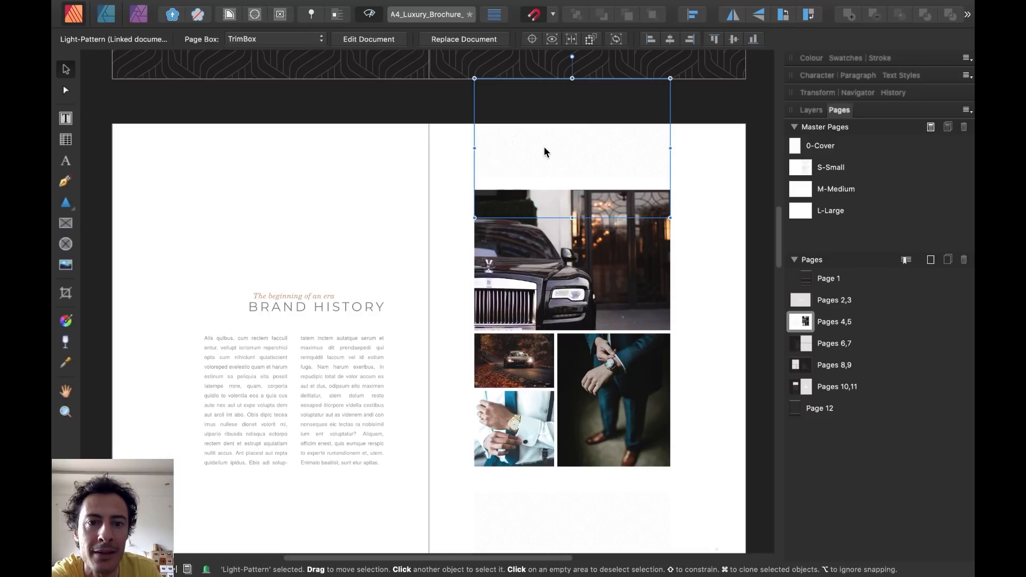
{"action": "left_click_drag", "start_coordinate": [544, 148], "coordinate": [411, 182]}
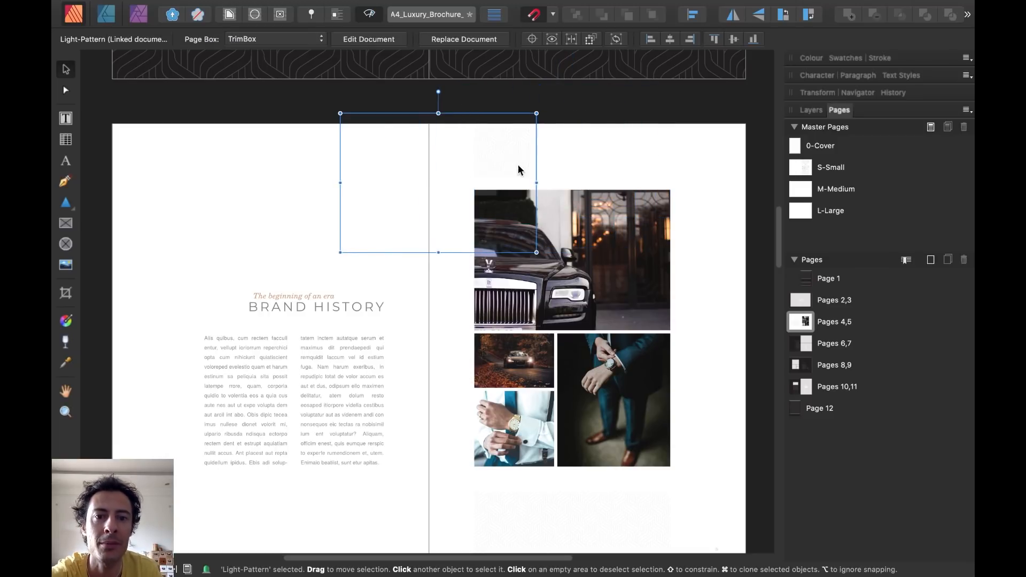
{"action": "scroll", "coordinate": [521, 158], "scroll_direction": "up", "scroll_amount": 3}
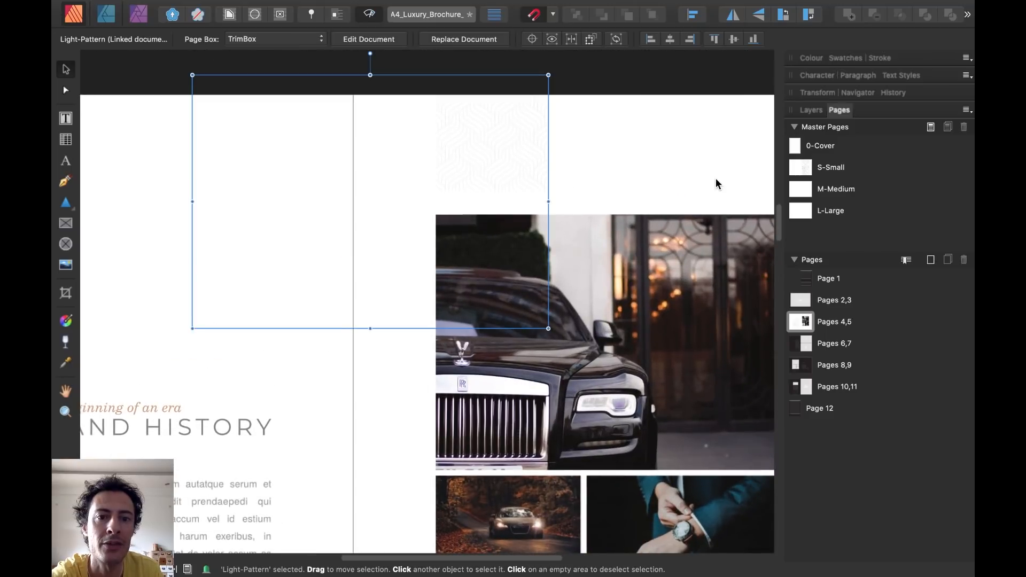
{"action": "scroll", "coordinate": [381, 197], "scroll_direction": "down", "scroll_amount": 5}
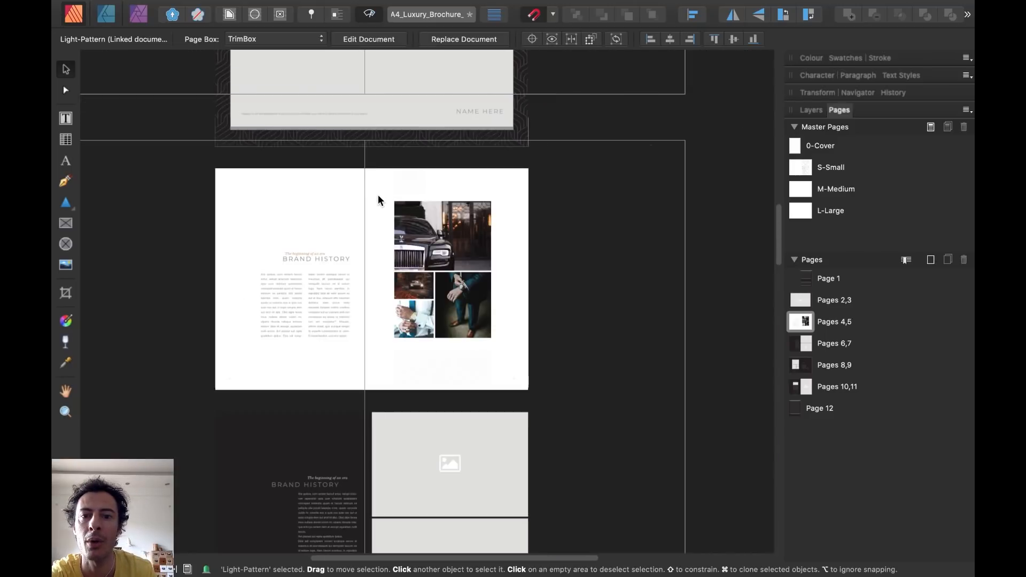
{"action": "scroll", "coordinate": [377, 197], "scroll_direction": "up", "scroll_amount": 2}
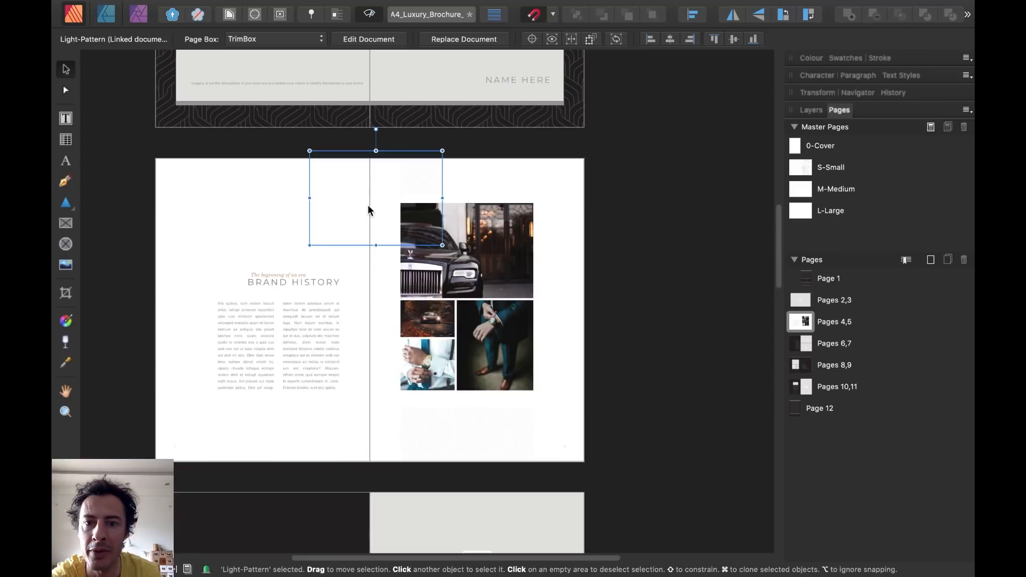
{"action": "left_click_drag", "start_coordinate": [367, 210], "coordinate": [236, 193]}
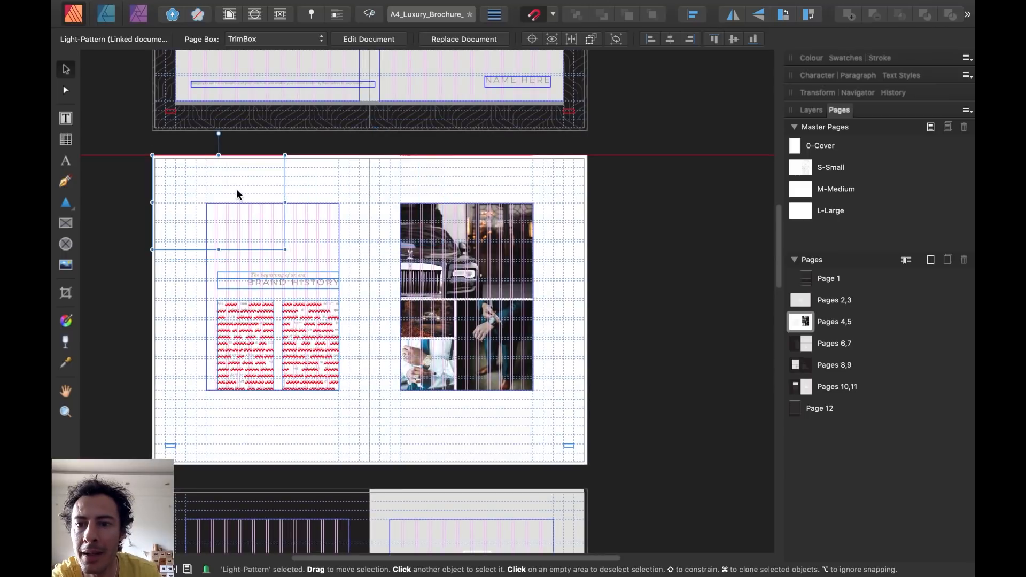
{"action": "left_click_drag", "start_coordinate": [285, 249], "coordinate": [588, 464]}
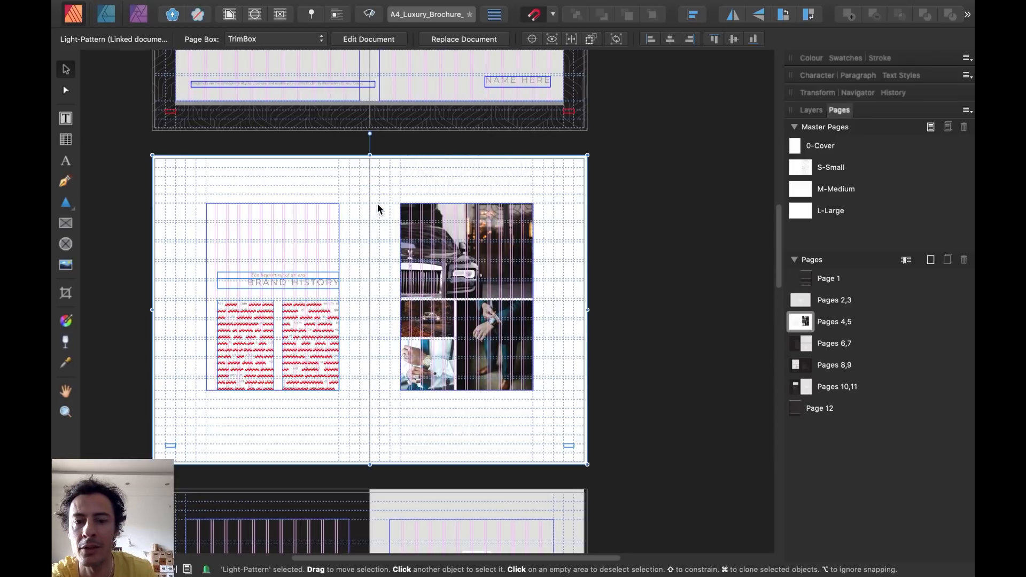
Step: Move the Light-Pattern inside the lower picture frame to the spread's upper-left bleed corner and scale it to cover all of pages 4,5
{"action": "left_click", "coordinate": [648, 351]}
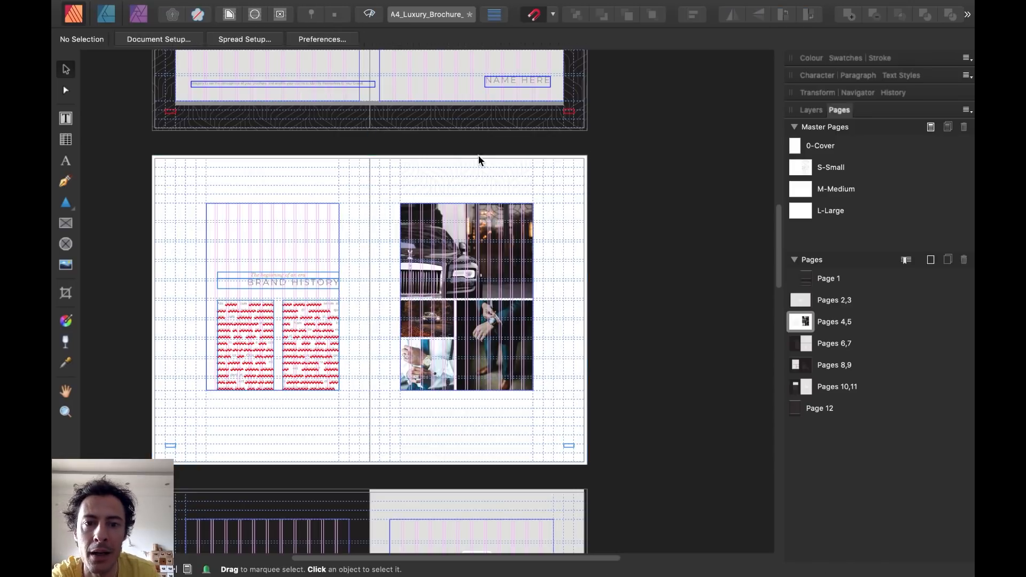
{"action": "key", "text": "w"}
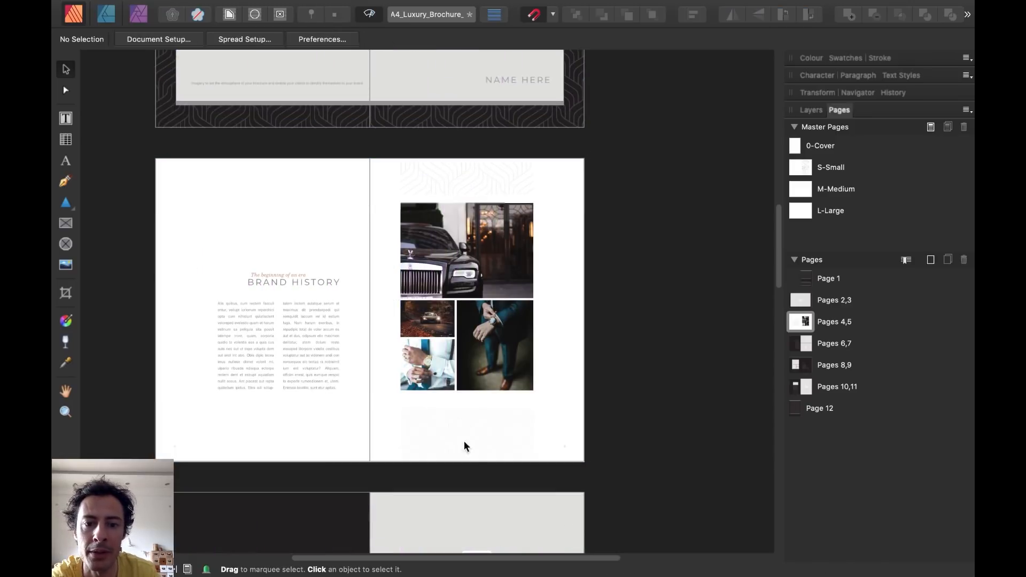
{"action": "left_click", "coordinate": [488, 435]}
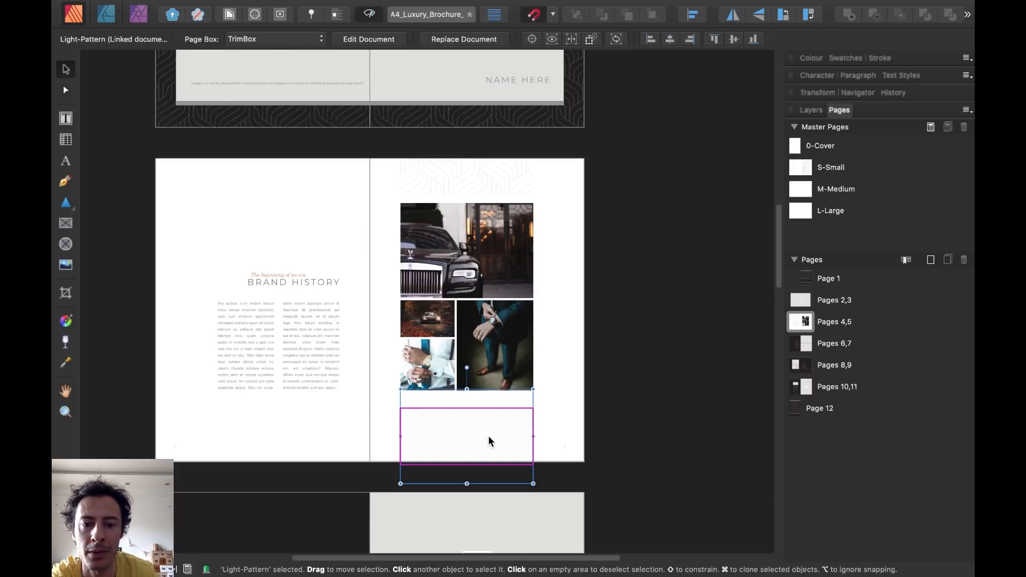
{"action": "key", "text": "w"}
{"action": "left_click_drag", "start_coordinate": [460, 432], "coordinate": [249, 207]}
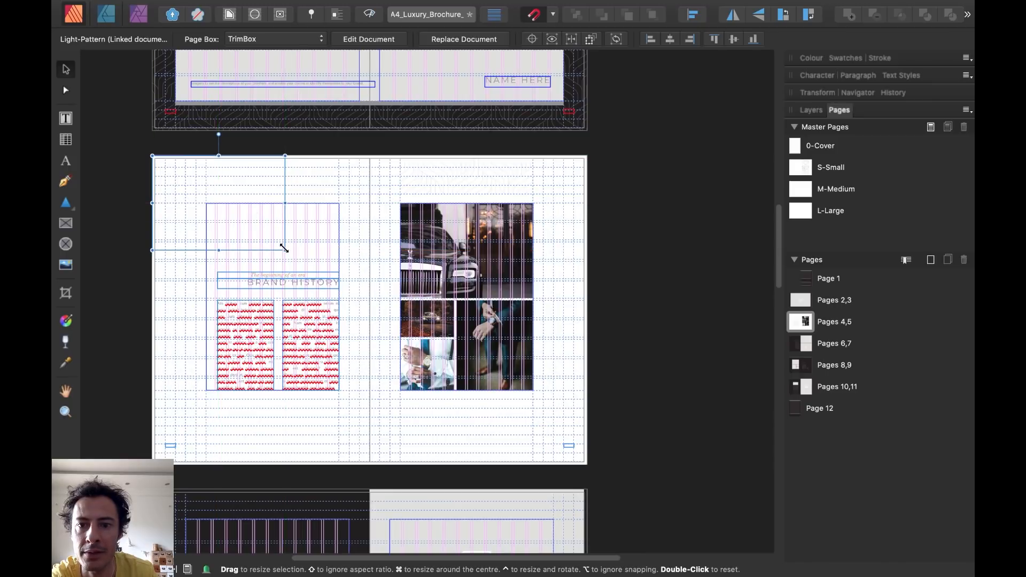
{"action": "left_click_drag", "start_coordinate": [288, 250], "coordinate": [581, 466]}
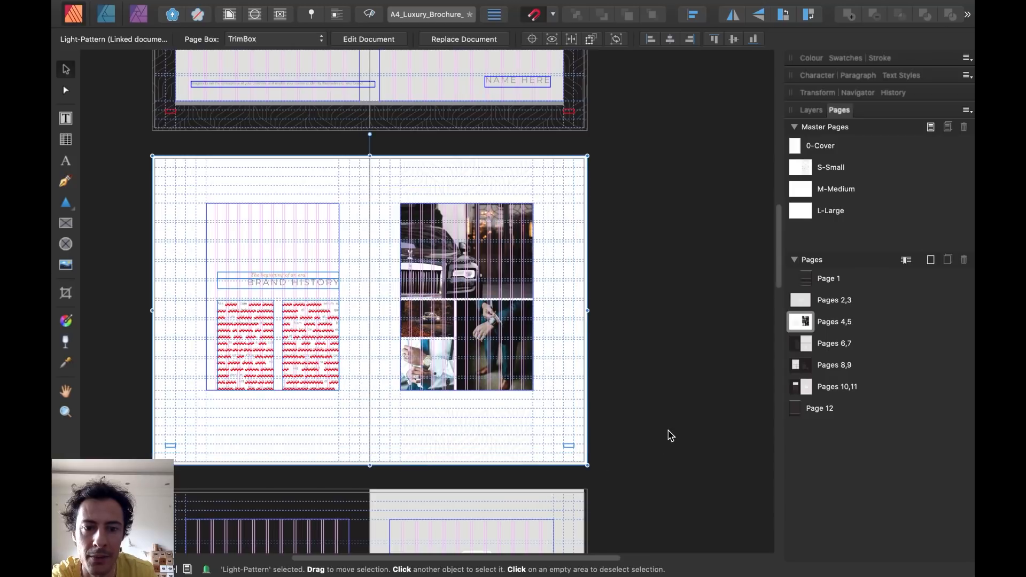
Step: Preview pages 4,5 without guides and examine how the light patterns sit above and below the photo grid
{"action": "left_click", "coordinate": [668, 431]}
{"action": "key", "text": "w"}
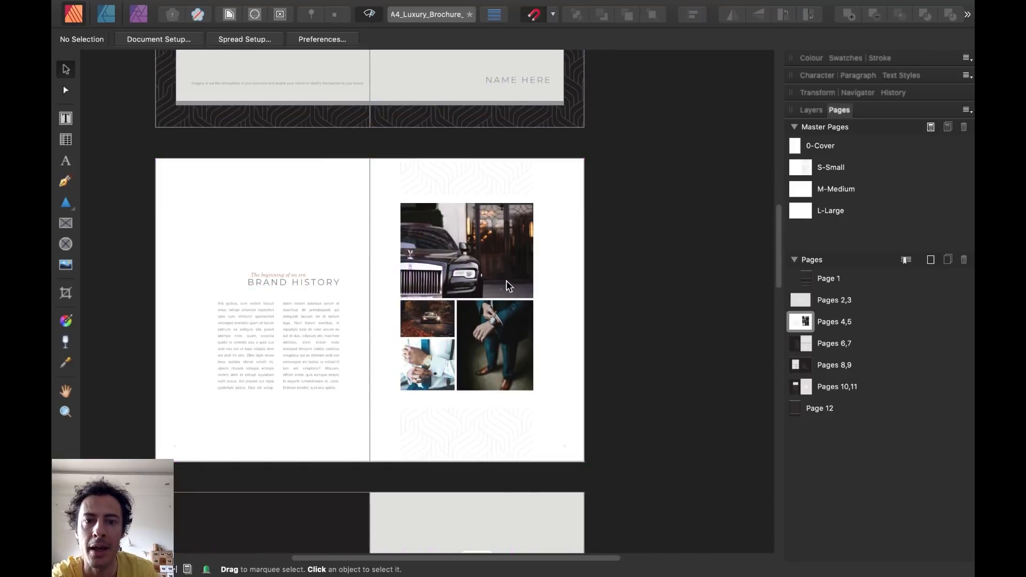
{"action": "scroll", "coordinate": [506, 365], "scroll_direction": "up", "scroll_amount": 4}
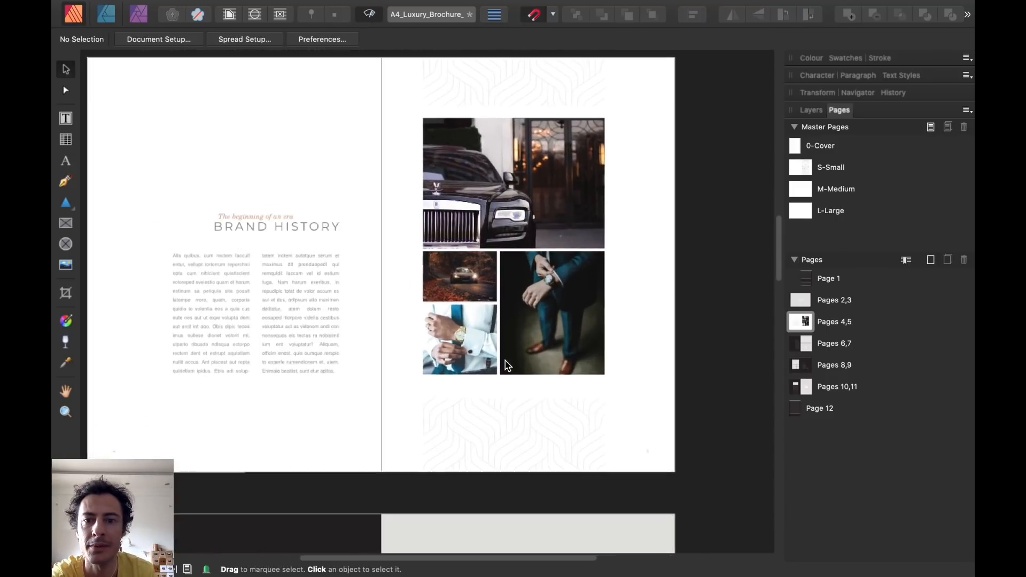
{"action": "scroll", "coordinate": [506, 362], "scroll_direction": "up", "scroll_amount": 1}
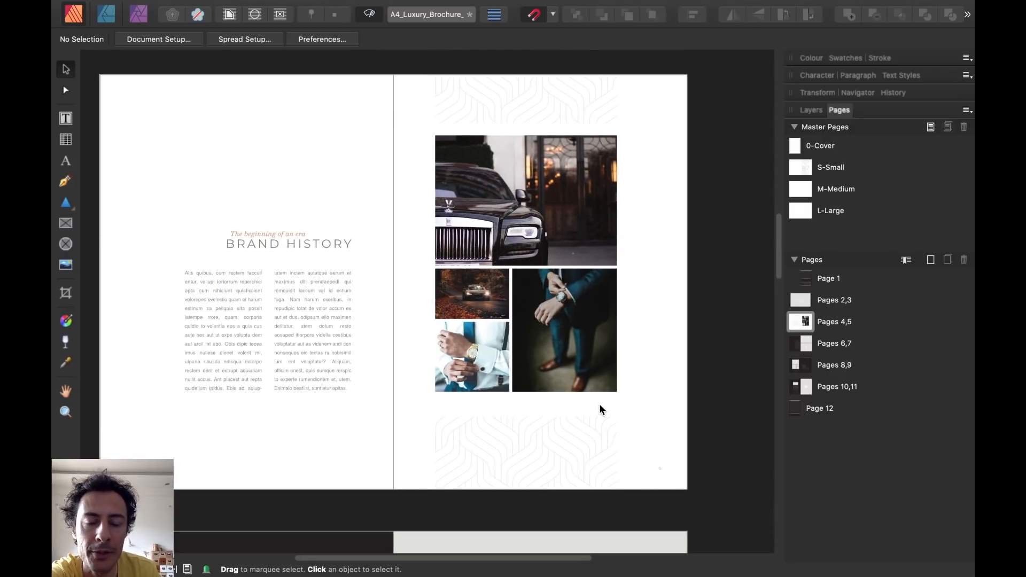
{"action": "scroll", "coordinate": [596, 401], "scroll_direction": "down", "scroll_amount": 10}
{"action": "scroll", "coordinate": [595, 400], "scroll_direction": "up", "scroll_amount": 9}
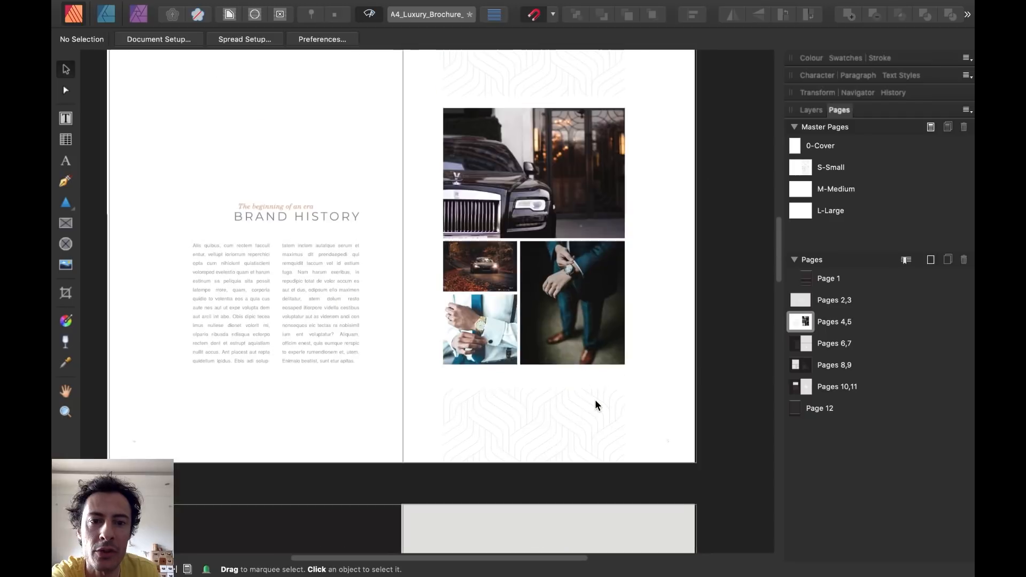
{"action": "scroll", "coordinate": [594, 400], "scroll_direction": "up", "scroll_amount": 2}
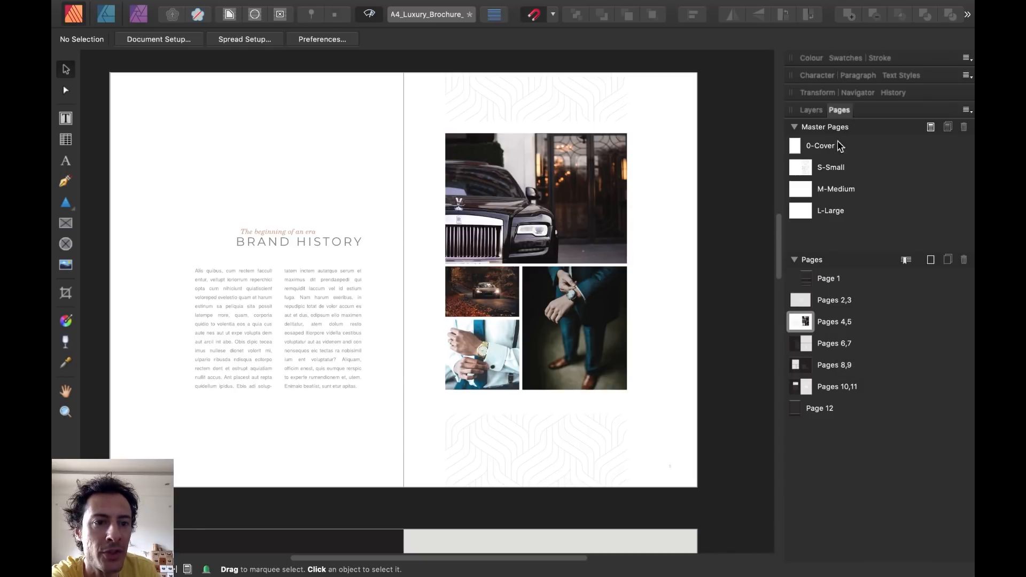
Step: Duplicate the S-Small master spread and rename the copy S-Small-2
{"action": "double_click", "coordinate": [831, 168]}
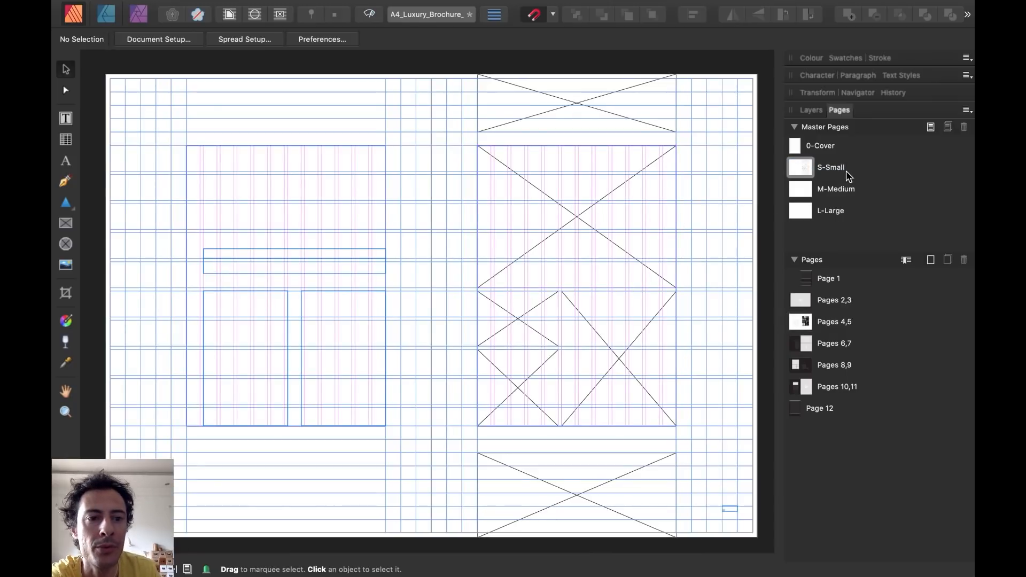
{"action": "right_click", "coordinate": [833, 166]}
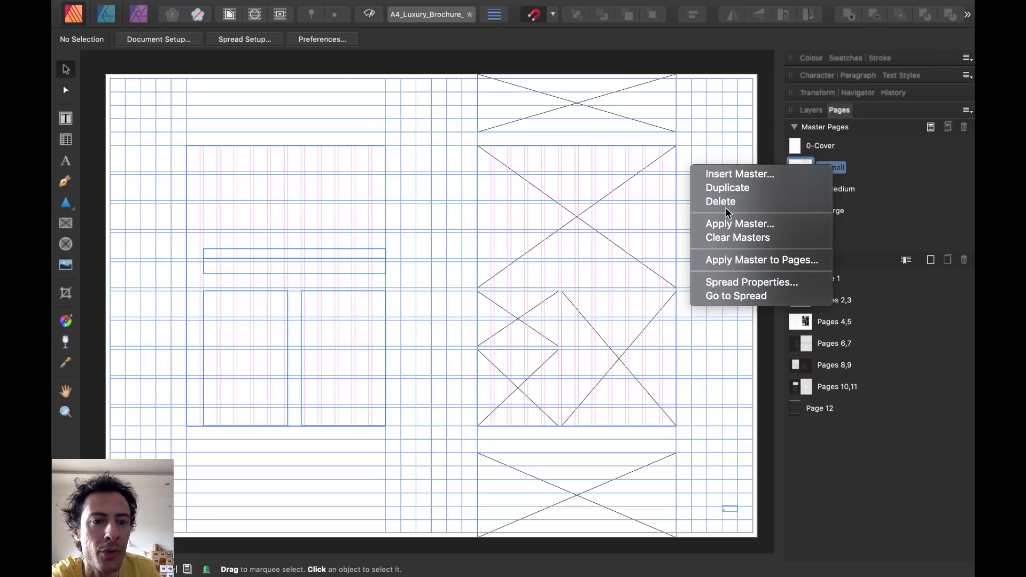
{"action": "left_click", "coordinate": [729, 188]}
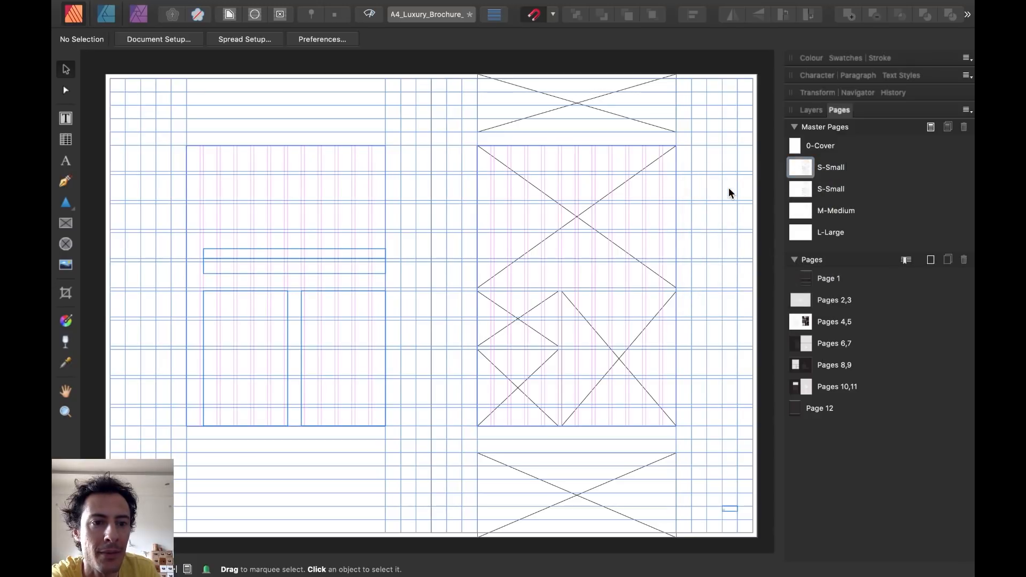
{"action": "double_click", "coordinate": [833, 190]}
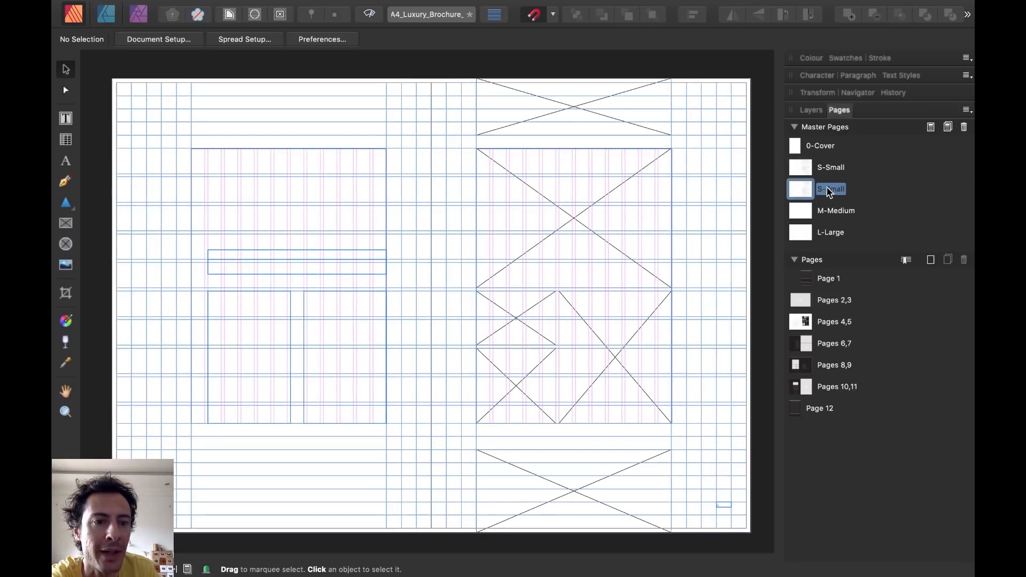
{"action": "right_click", "coordinate": [829, 191]}
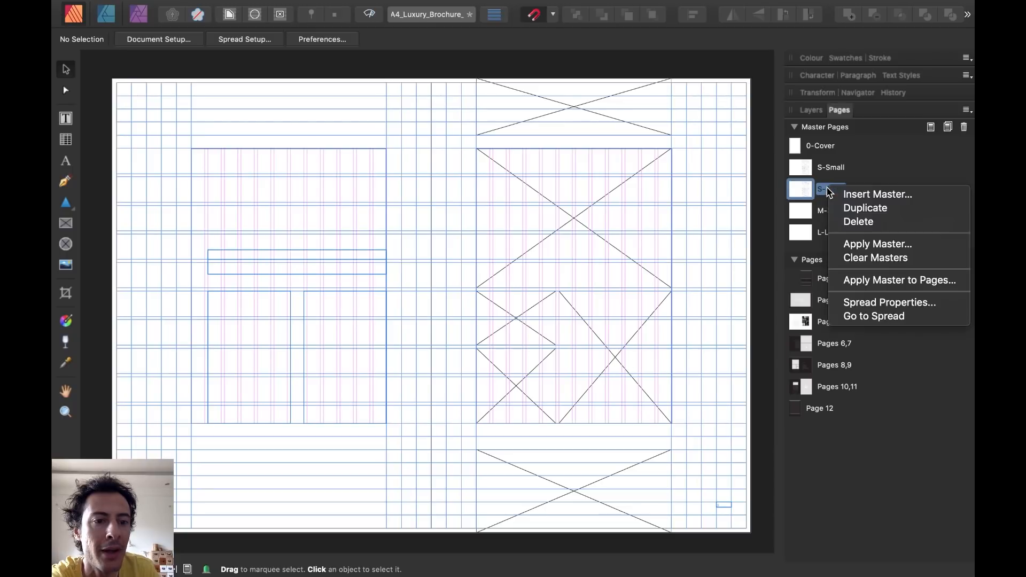
{"action": "left_click", "coordinate": [879, 300]}
{"action": "left_click", "coordinate": [507, 31]}
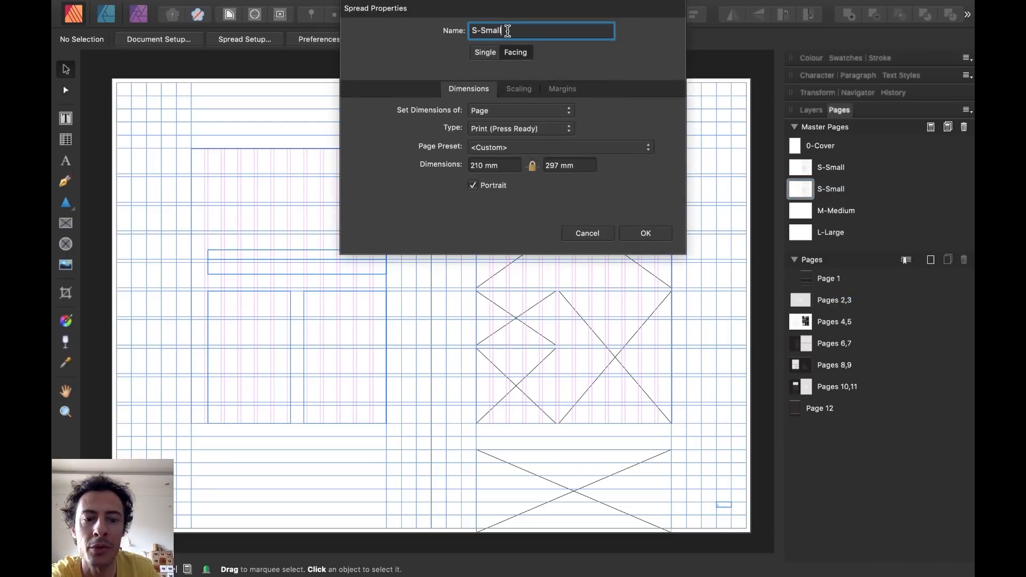
{"action": "key", "text": "Return"}
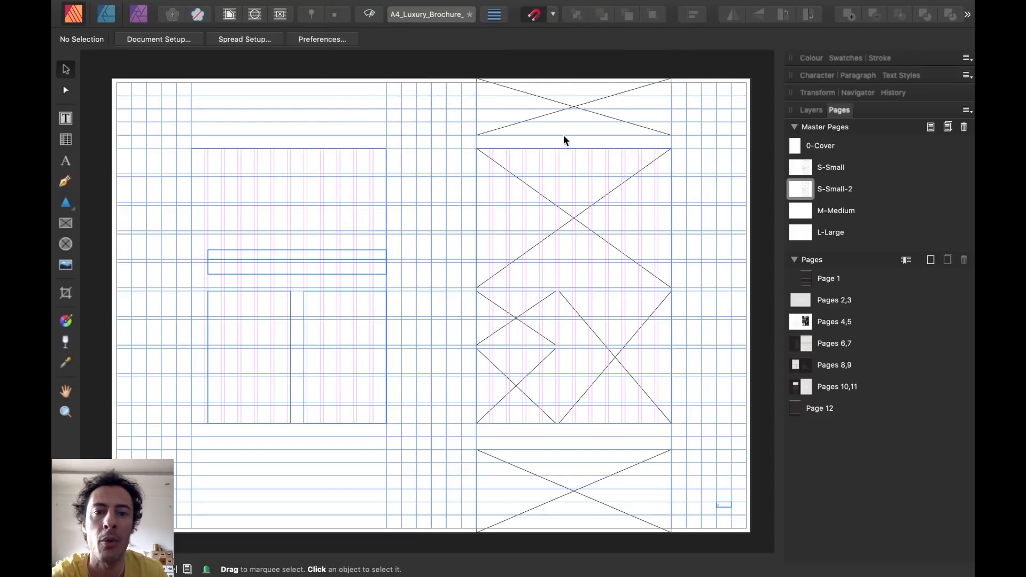
Step: On S-Small-2, stretch the picture frames above and below the photo grid to the full bleed width and raise and widen the heading frames
{"action": "left_click", "coordinate": [568, 118]}
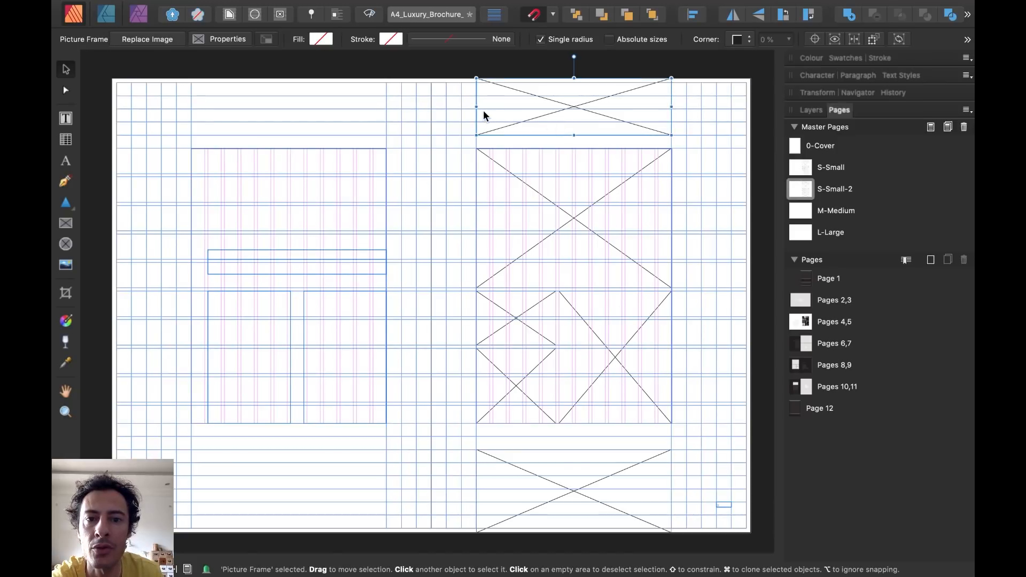
{"action": "left_click_drag", "start_coordinate": [474, 108], "coordinate": [105, 103]}
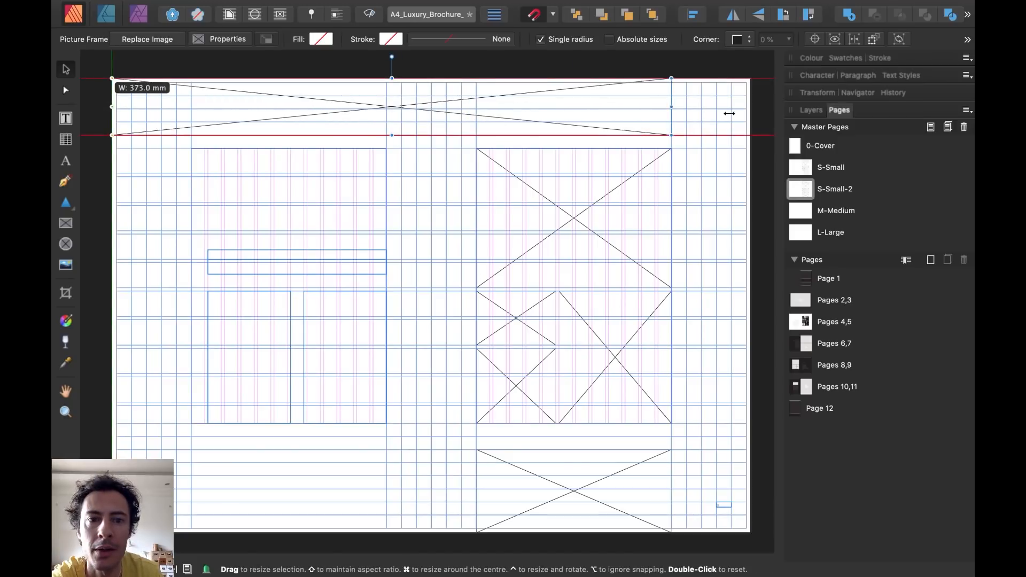
{"action": "left_click_drag", "start_coordinate": [743, 106], "coordinate": [751, 106]}
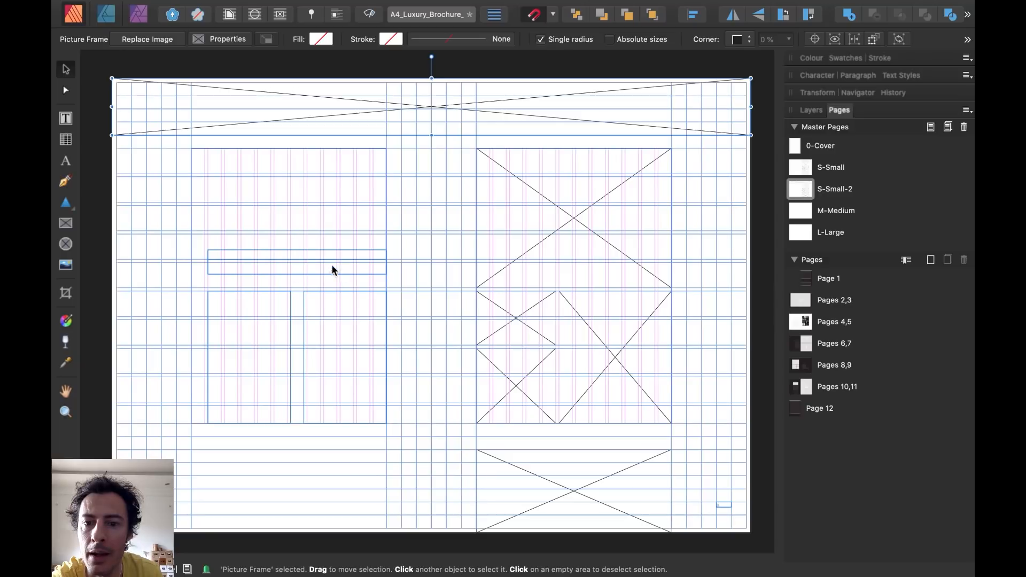
{"action": "left_click_drag", "start_coordinate": [319, 232], "coordinate": [387, 189]}
{"action": "left_click", "coordinate": [660, 480]}
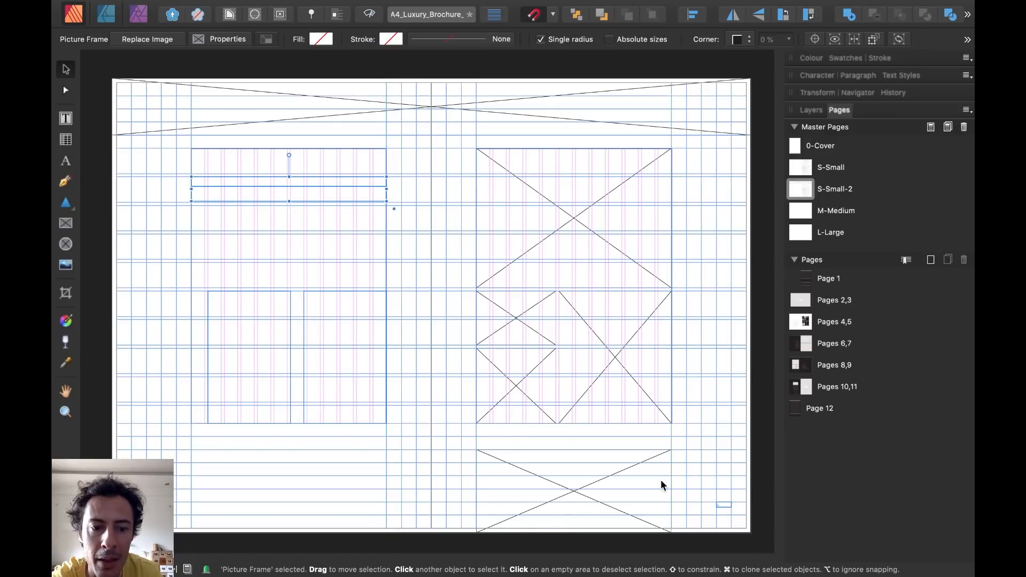
{"action": "left_click_drag", "start_coordinate": [668, 490], "coordinate": [751, 491]}
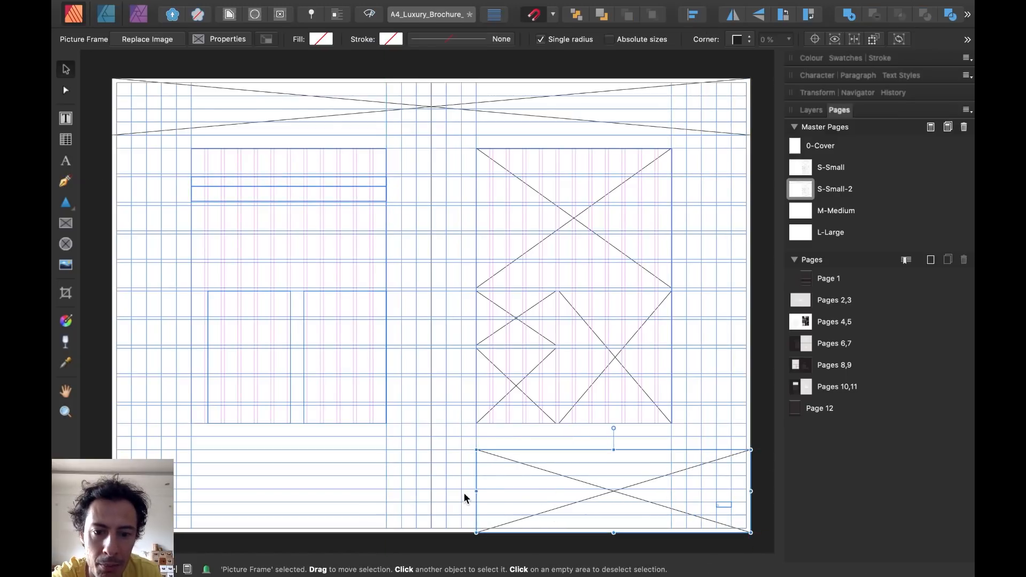
{"action": "left_click_drag", "start_coordinate": [479, 492], "coordinate": [112, 491]}
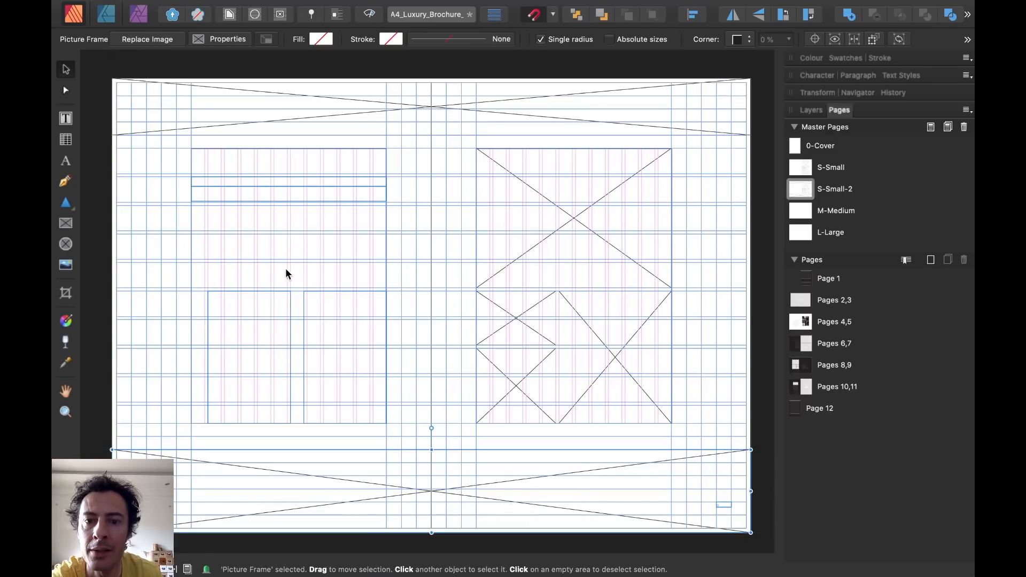
Step: Stack the two linked body text frames below the heading, each spanning the full width of the left page's text area
{"action": "left_click", "coordinate": [239, 323]}
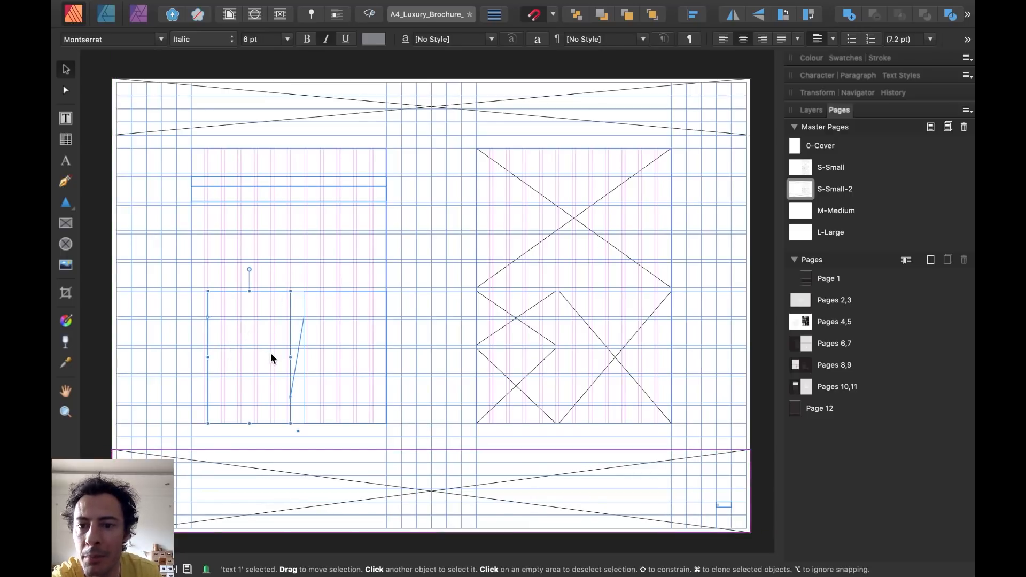
{"action": "left_click_drag", "start_coordinate": [267, 351], "coordinate": [253, 296]}
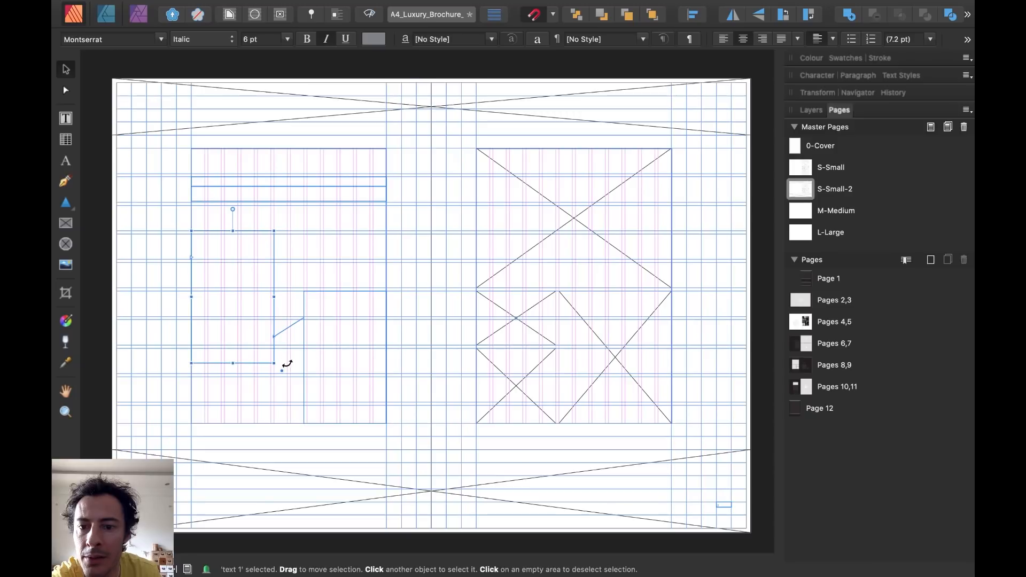
{"action": "left_click_drag", "start_coordinate": [274, 363], "coordinate": [386, 317]}
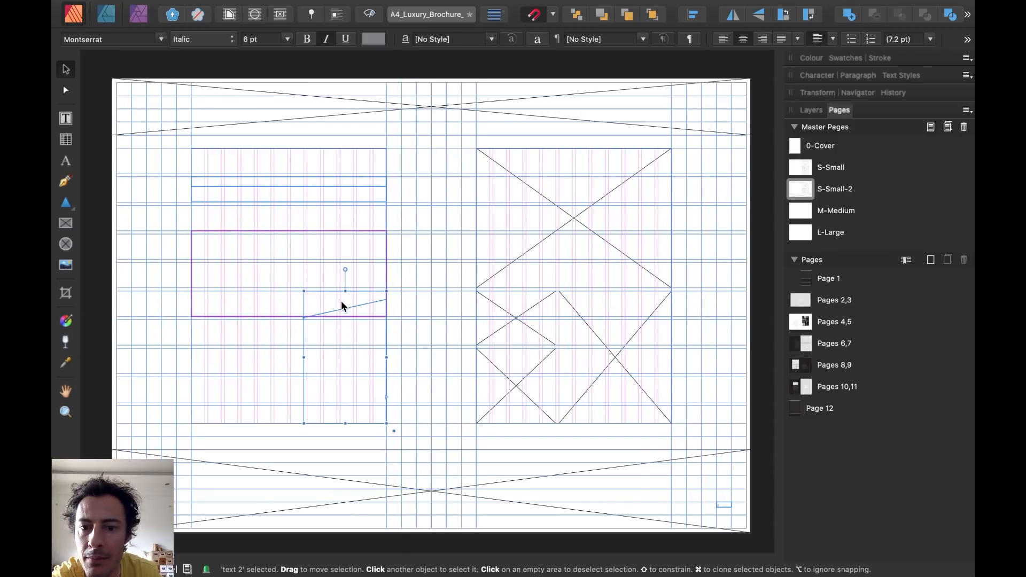
{"action": "left_click_drag", "start_coordinate": [288, 316], "coordinate": [290, 287]}
{"action": "left_click_drag", "start_coordinate": [319, 336], "coordinate": [386, 342]}
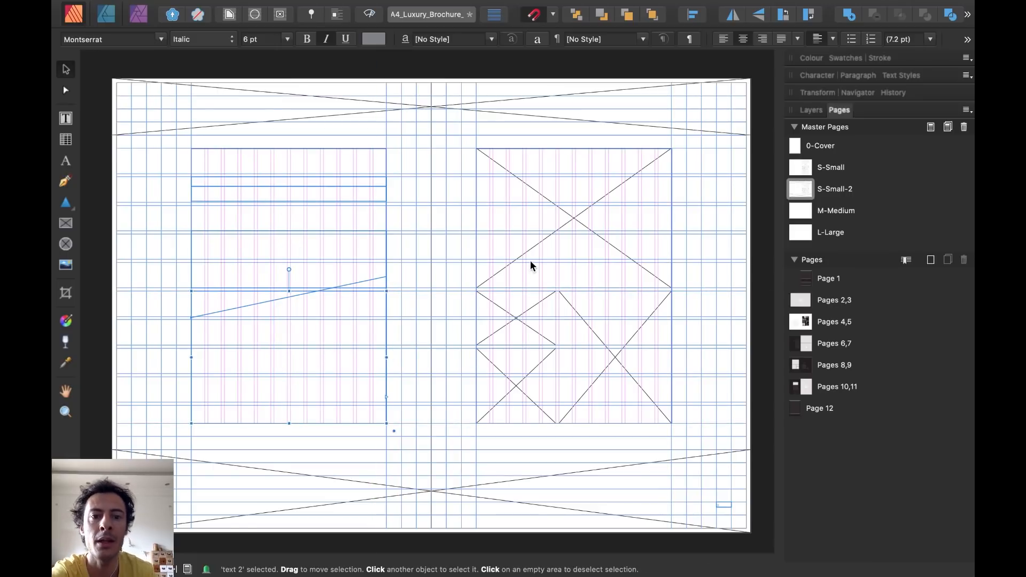
Step: Rearrange the four photo frames into a two-by-two grid, each 63.9 mm wide, with heights of 93.1 mm above and 88.2 mm below
{"action": "left_click", "coordinate": [564, 258]}
{"action": "left_click_drag", "start_coordinate": [672, 287], "coordinate": [572, 287]}
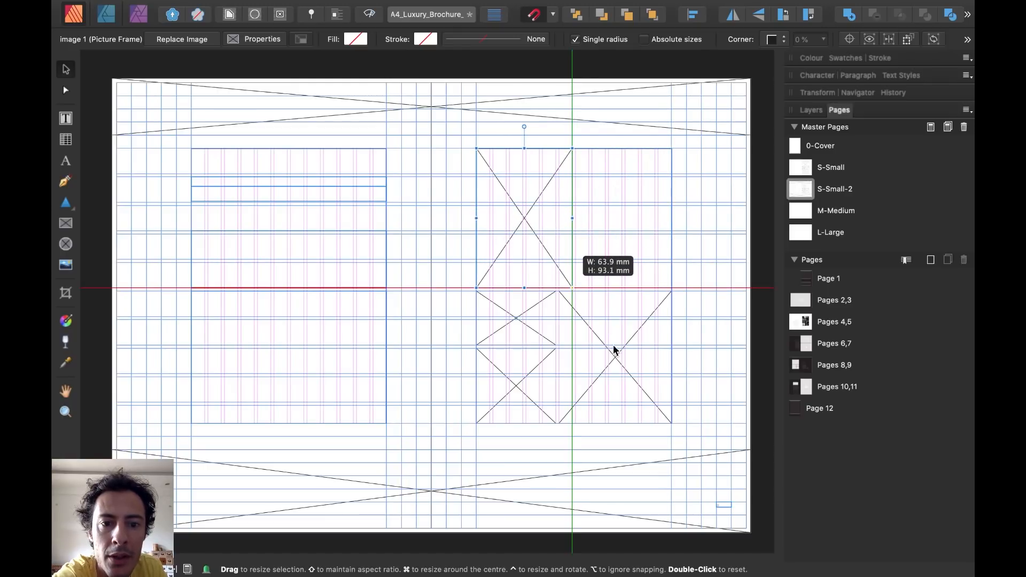
{"action": "left_click_drag", "start_coordinate": [614, 350], "coordinate": [573, 211]}
{"action": "left_click_drag", "start_coordinate": [621, 280], "coordinate": [623, 288]}
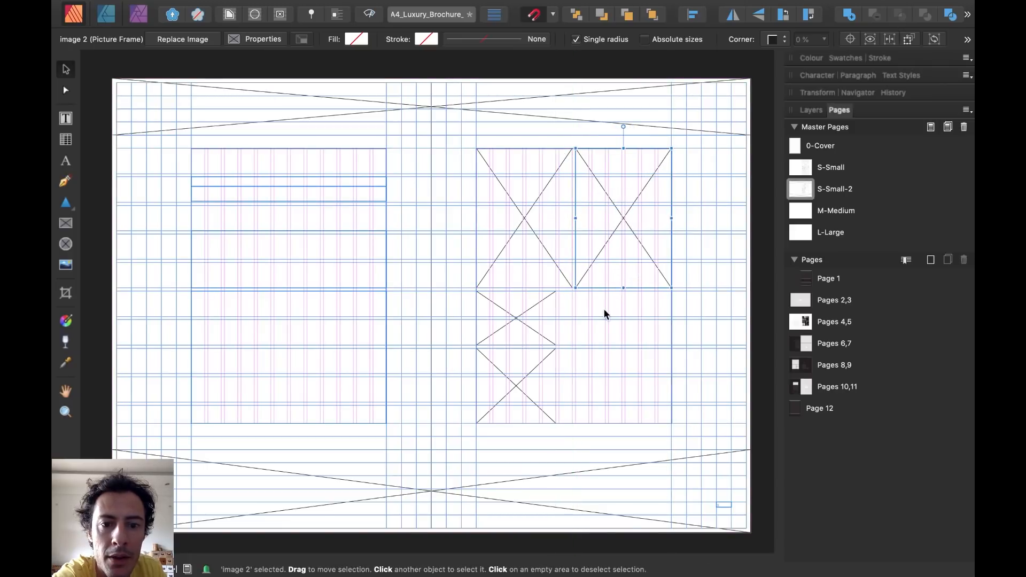
{"action": "left_click_drag", "start_coordinate": [550, 368], "coordinate": [663, 310]}
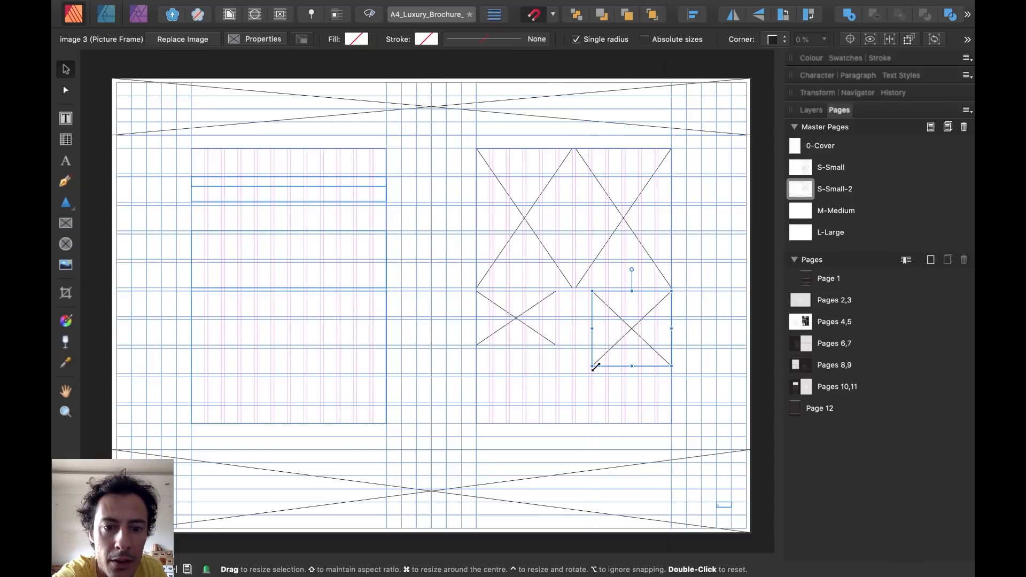
{"action": "left_click_drag", "start_coordinate": [577, 416], "coordinate": [575, 424]}
{"action": "left_click", "coordinate": [550, 347]}
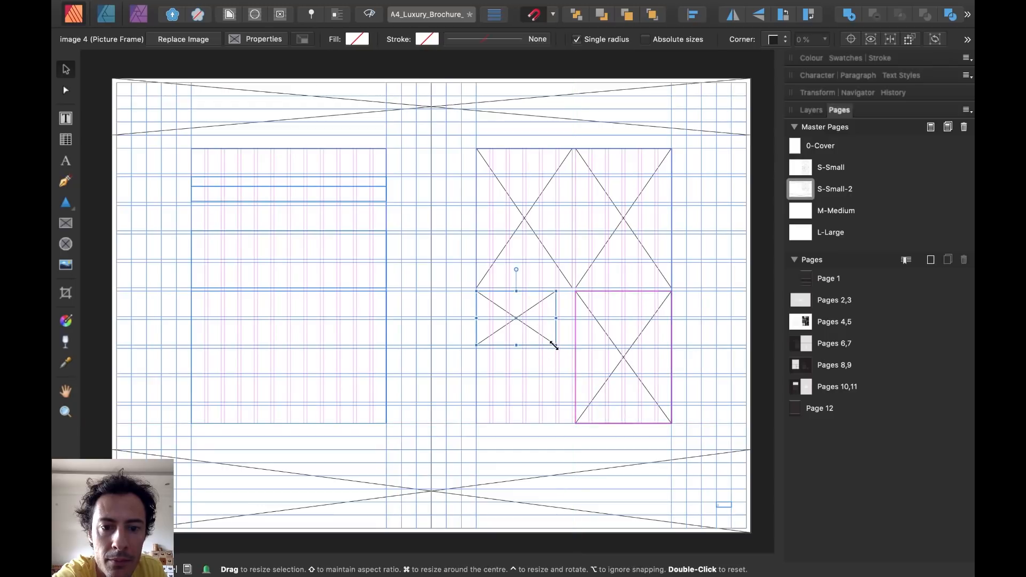
{"action": "left_click_drag", "start_coordinate": [553, 345], "coordinate": [571, 425]}
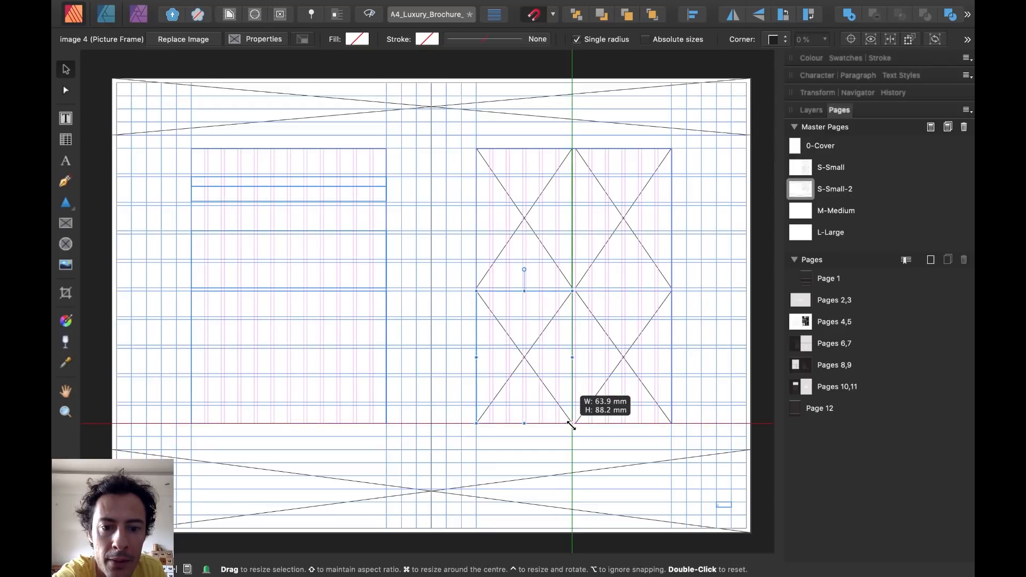
{"action": "left_click", "coordinate": [452, 252]}
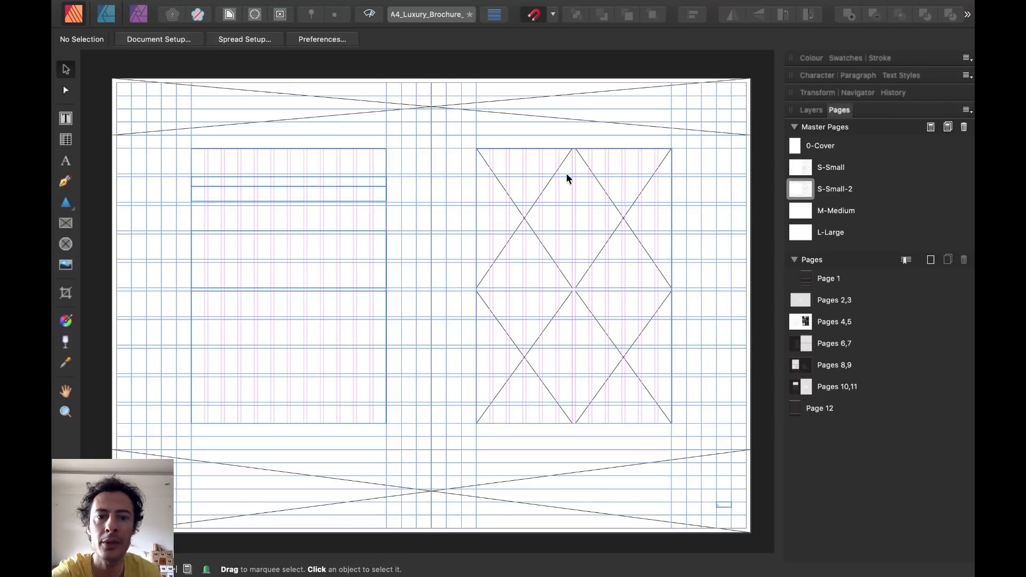
Step: Compare the layout of the S-Small master spread with its S-Small-2 variation
{"action": "double_click", "coordinate": [829, 170]}
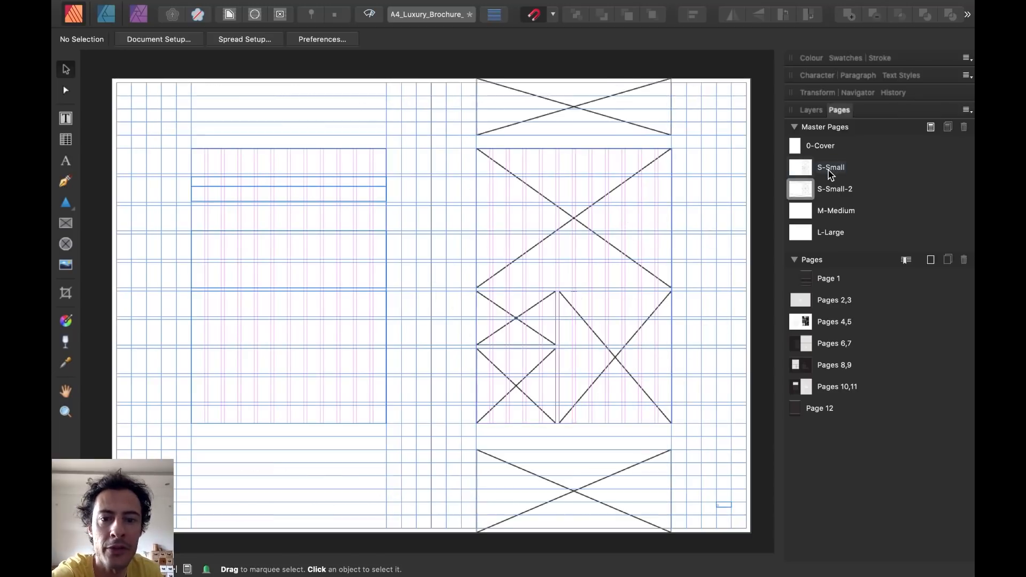
{"action": "double_click", "coordinate": [830, 170]}
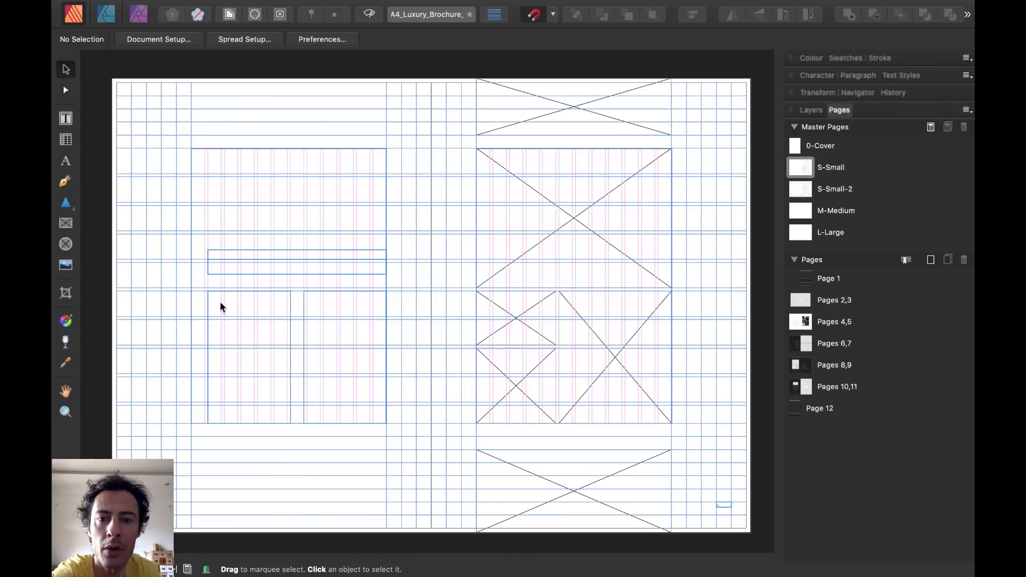
{"action": "double_click", "coordinate": [842, 191]}
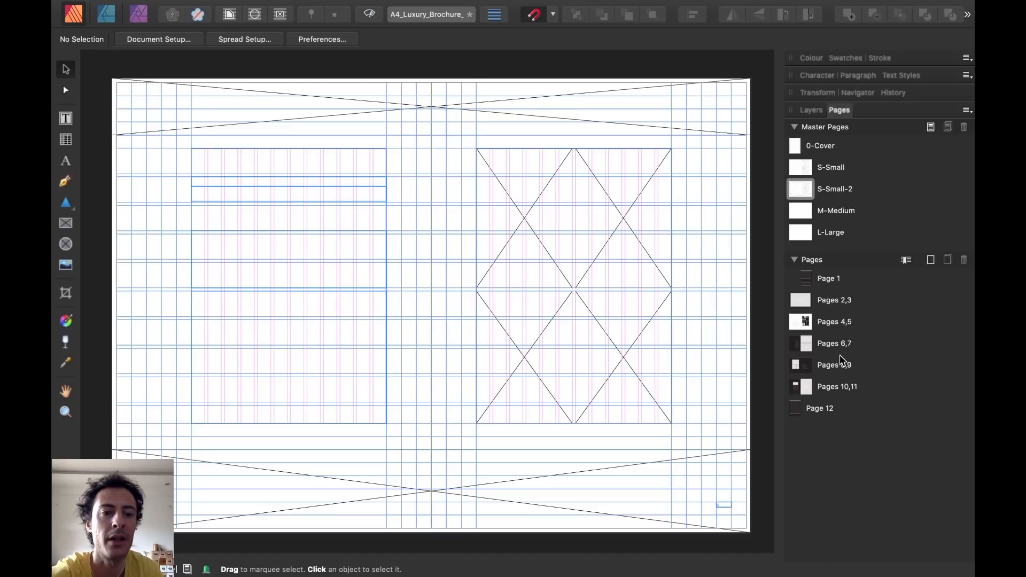
Step: Show pages 4,5 in preview mode and apply the S-Small-2 master to the spread
{"action": "double_click", "coordinate": [827, 326]}
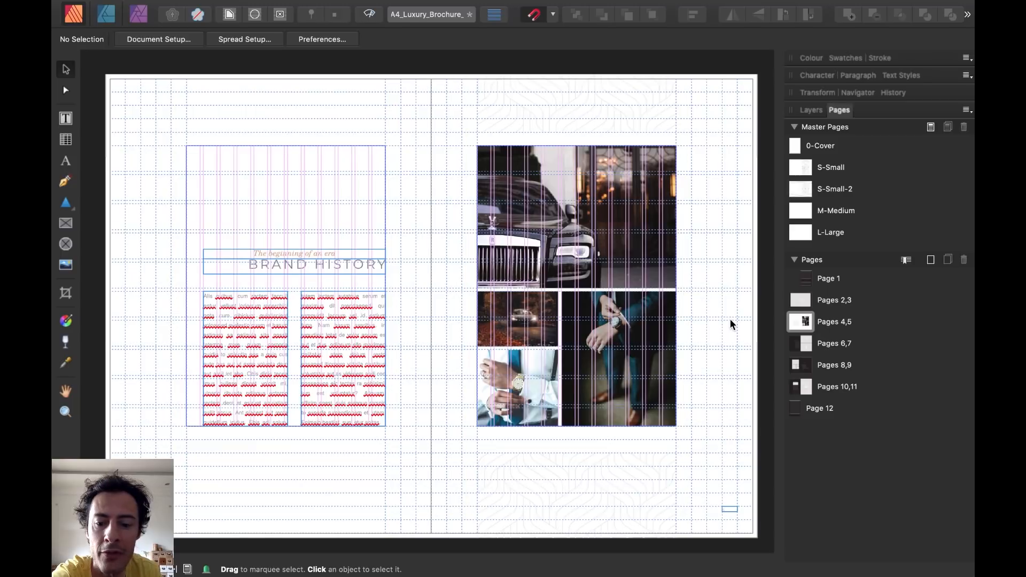
{"action": "key", "text": "w"}
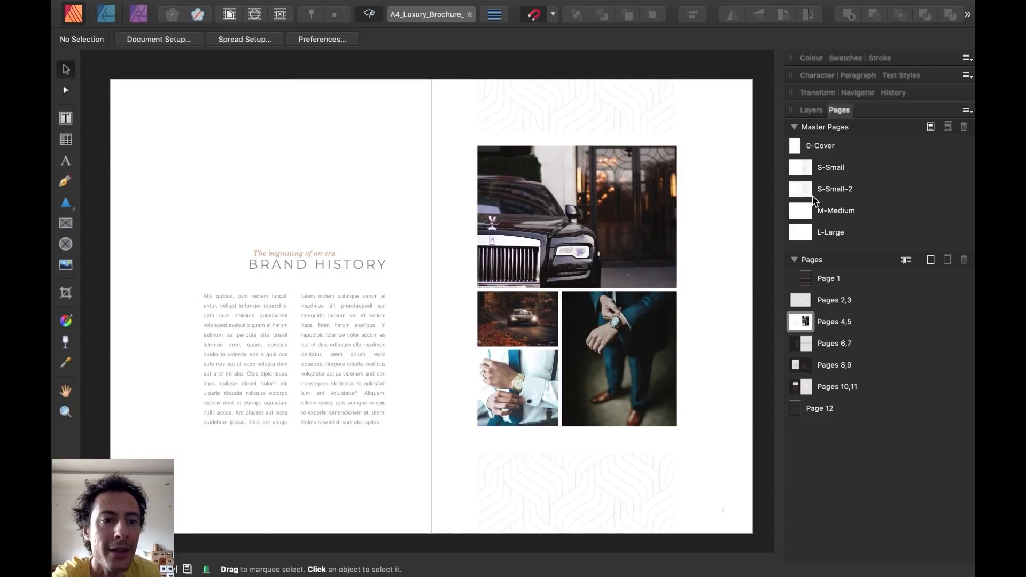
{"action": "left_click_drag", "start_coordinate": [827, 193], "coordinate": [800, 334]}
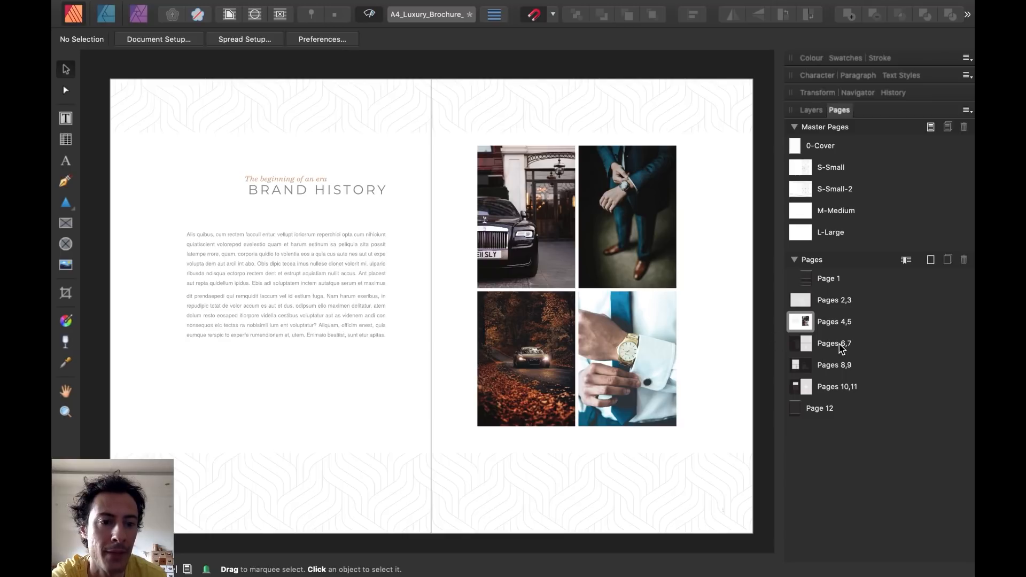
Step: Add 2 pages after page 5 based on the M-Medium master
{"action": "double_click", "coordinate": [832, 322]}
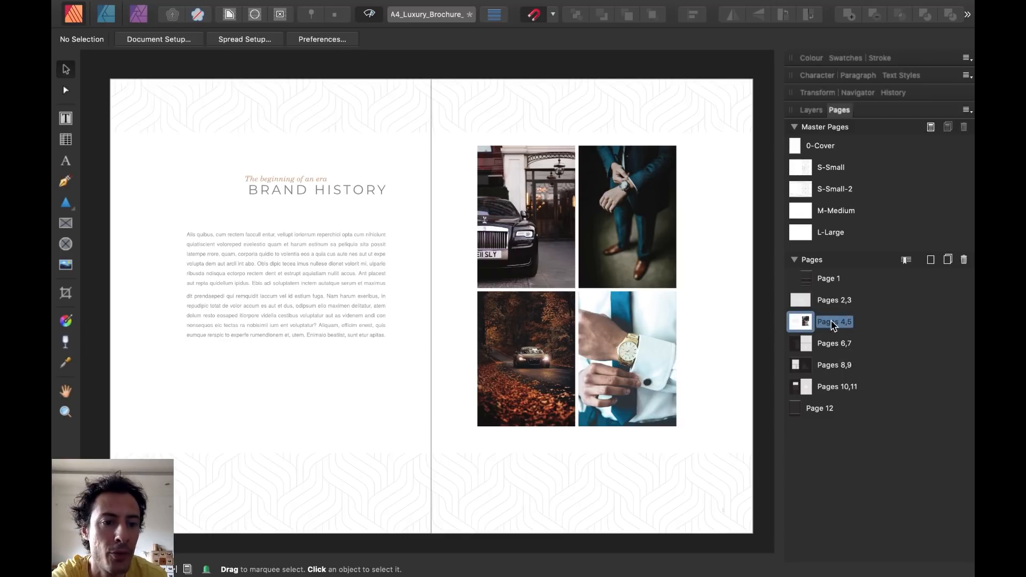
{"action": "left_click", "coordinate": [931, 260]}
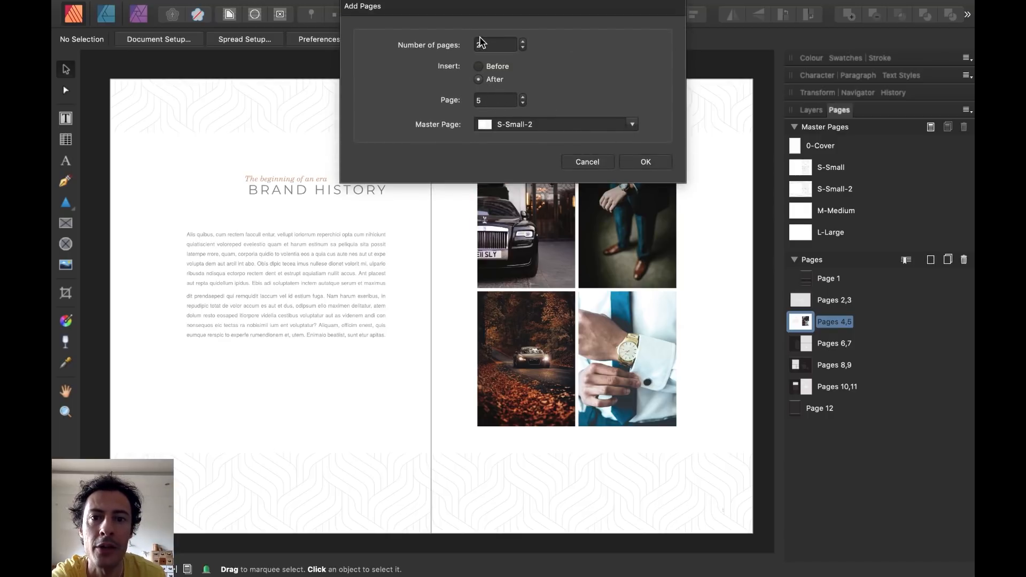
{"action": "double_click", "coordinate": [488, 100]}
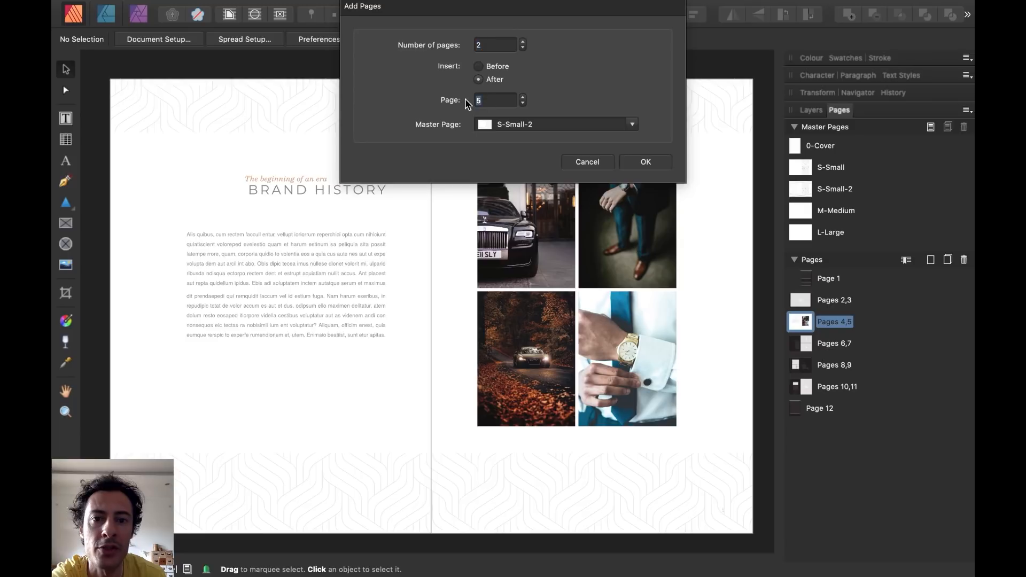
{"action": "left_click", "coordinate": [631, 124]}
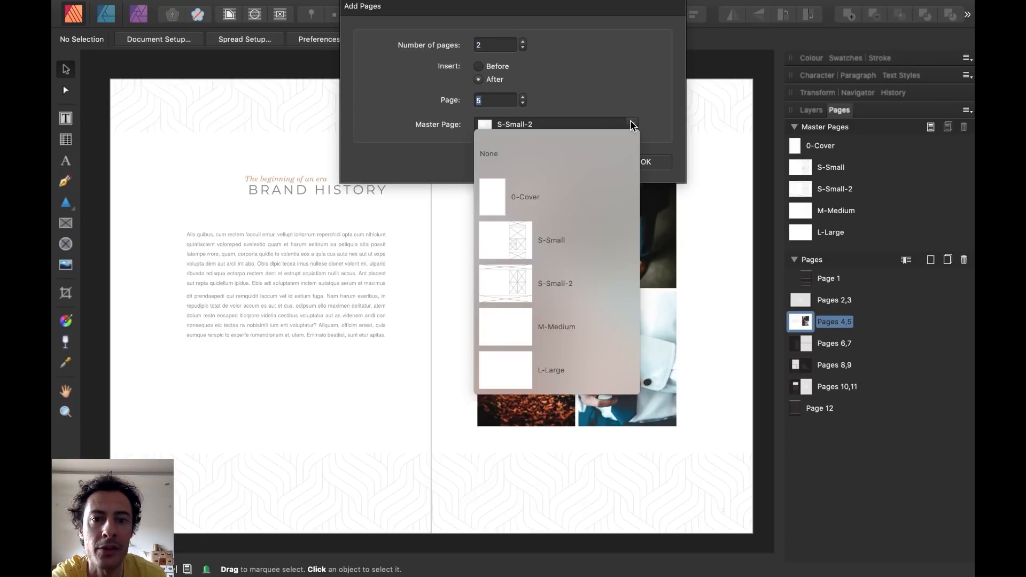
{"action": "left_click", "coordinate": [557, 327]}
{"action": "left_click", "coordinate": [653, 162]}
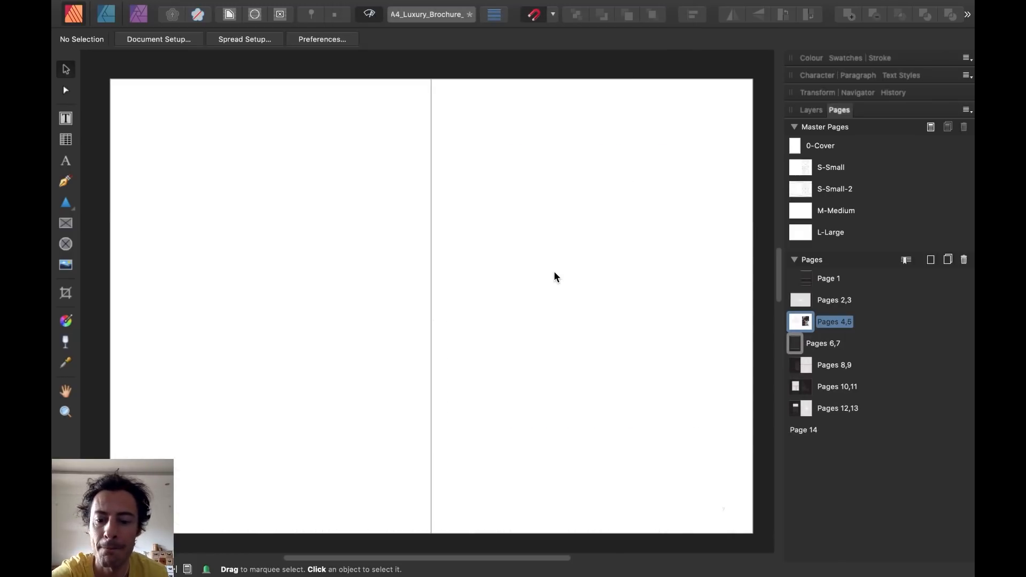
Step: Show the guides on new pages 6,7 and draw a text frame eight columns wide from the right page's inner margin
{"action": "left_click", "coordinate": [821, 343]}
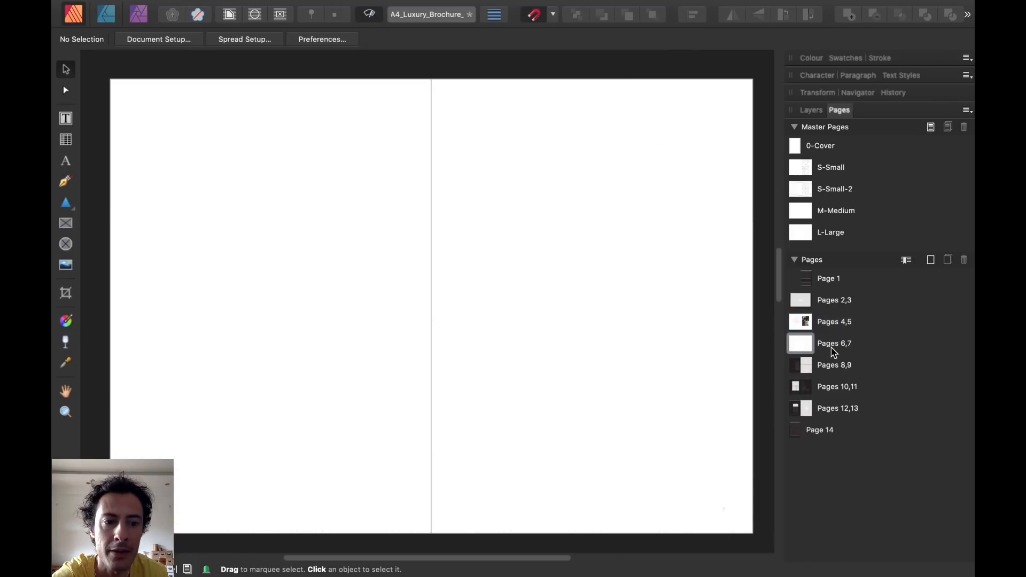
{"action": "key", "text": "ctrl+w"}
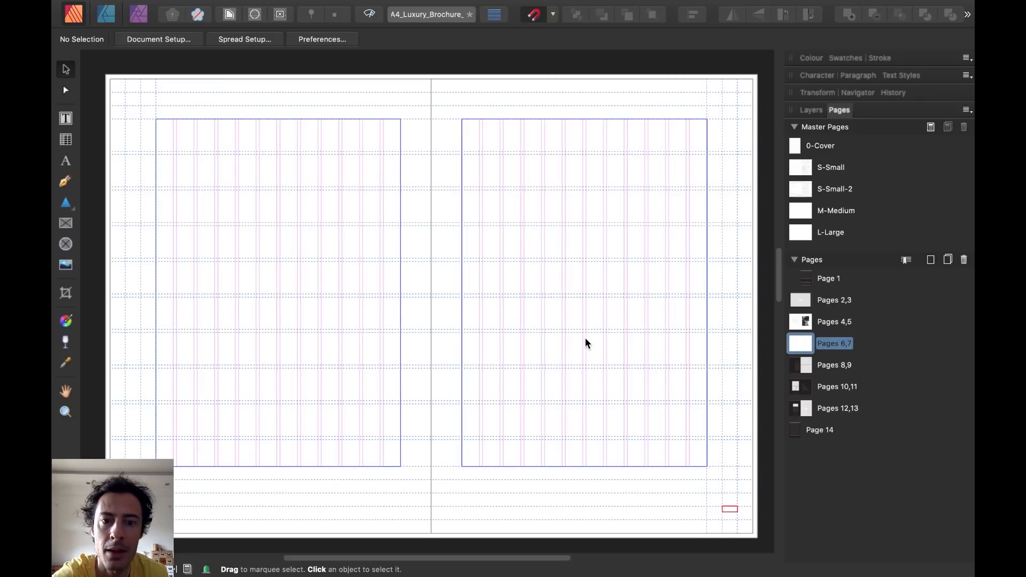
{"action": "scroll", "coordinate": [586, 342], "scroll_direction": "right", "scroll_amount": 2}
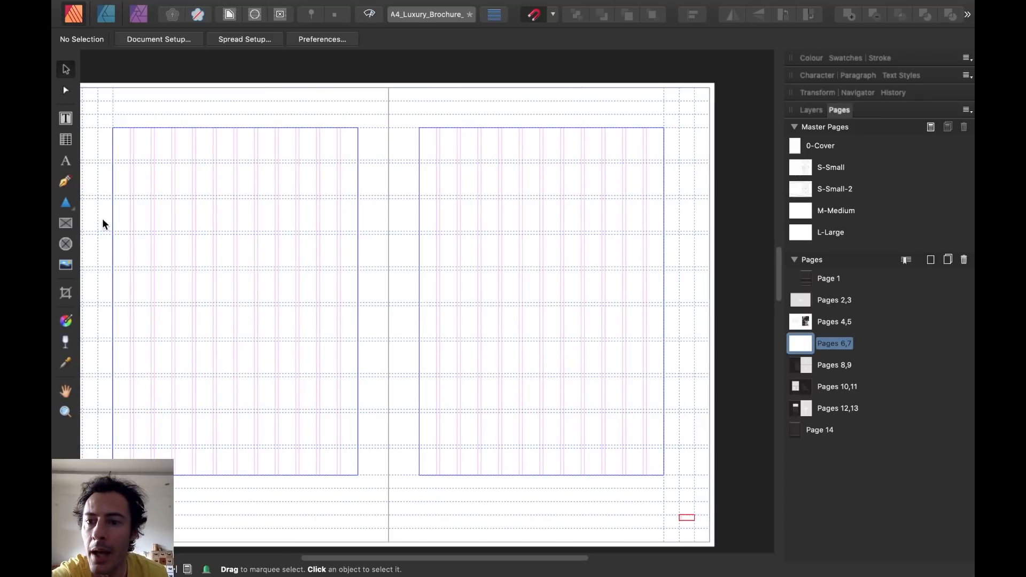
{"action": "left_click", "coordinate": [66, 223]}
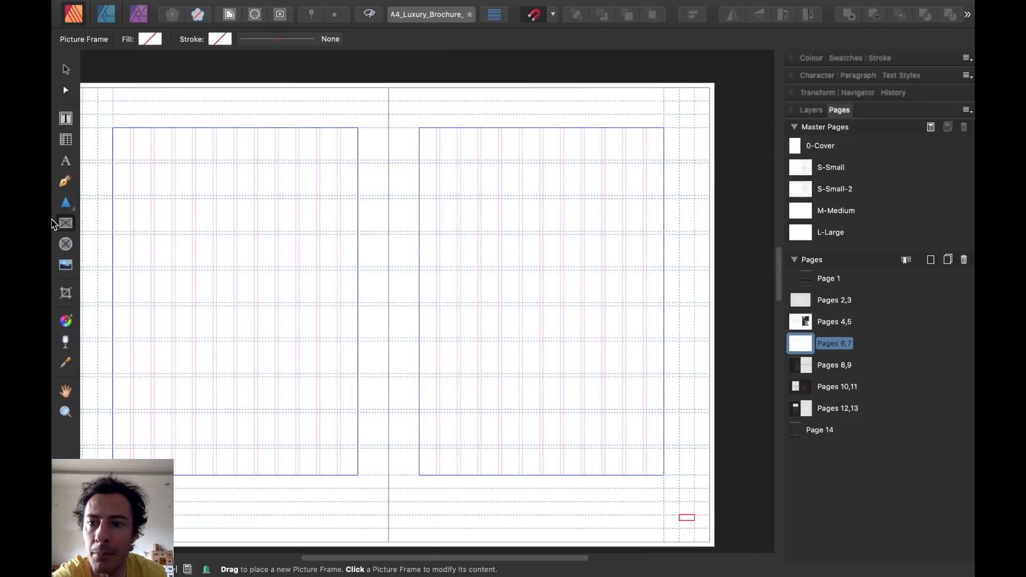
{"action": "left_click", "coordinate": [67, 118]}
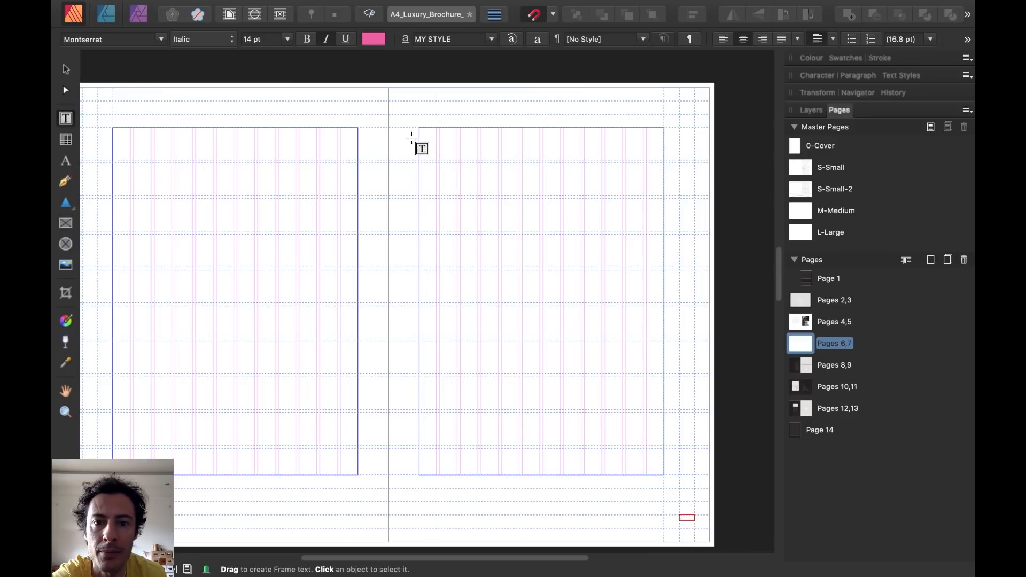
{"action": "left_click_drag", "start_coordinate": [422, 199], "coordinate": [582, 445]}
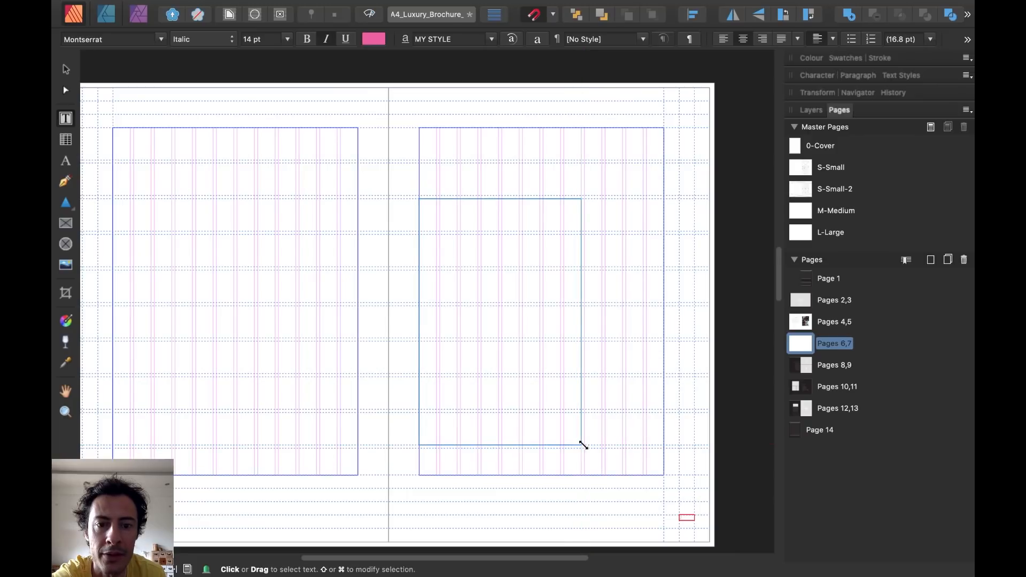
Step: Copy the body text below the Brand History heading on pages 8,9 into the new text frame on page 7
{"action": "scroll", "coordinate": [377, 274], "scroll_direction": "down", "scroll_amount": 10}
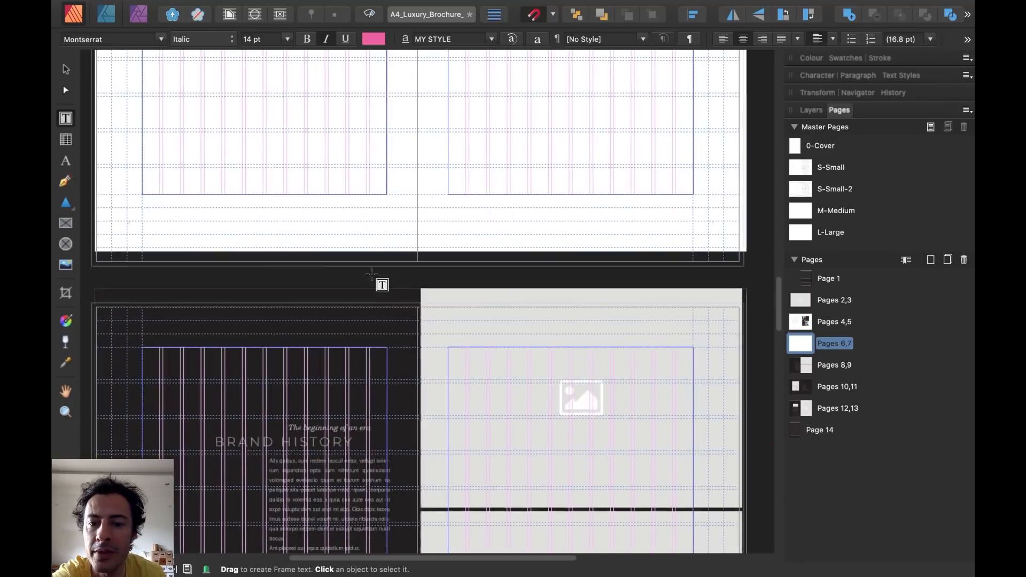
{"action": "scroll", "coordinate": [386, 416], "scroll_direction": "down", "scroll_amount": 3}
{"action": "left_click", "coordinate": [379, 397]}
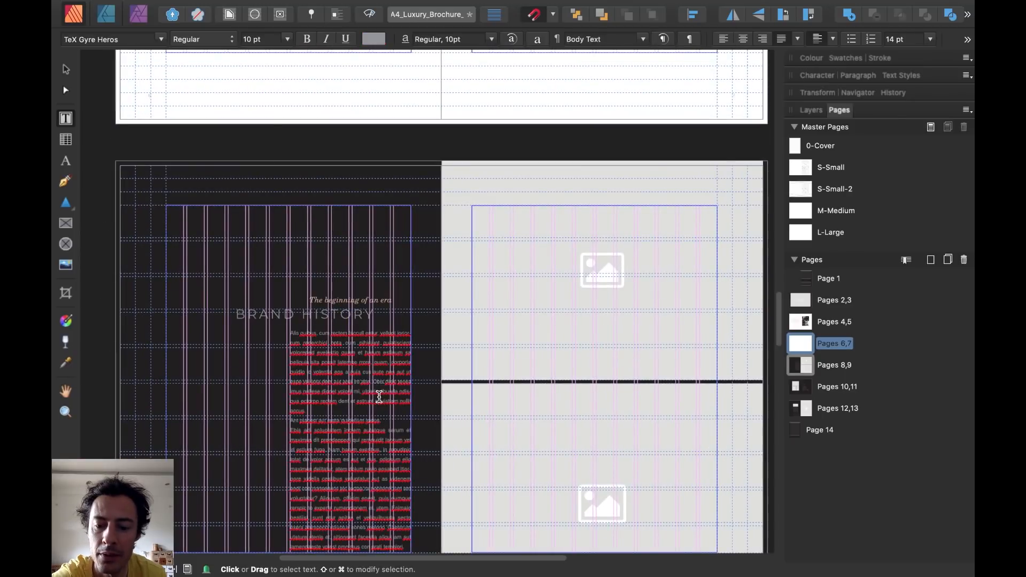
{"action": "key", "text": "super+a"}
{"action": "scroll", "coordinate": [379, 398], "scroll_direction": "up", "scroll_amount": 9}
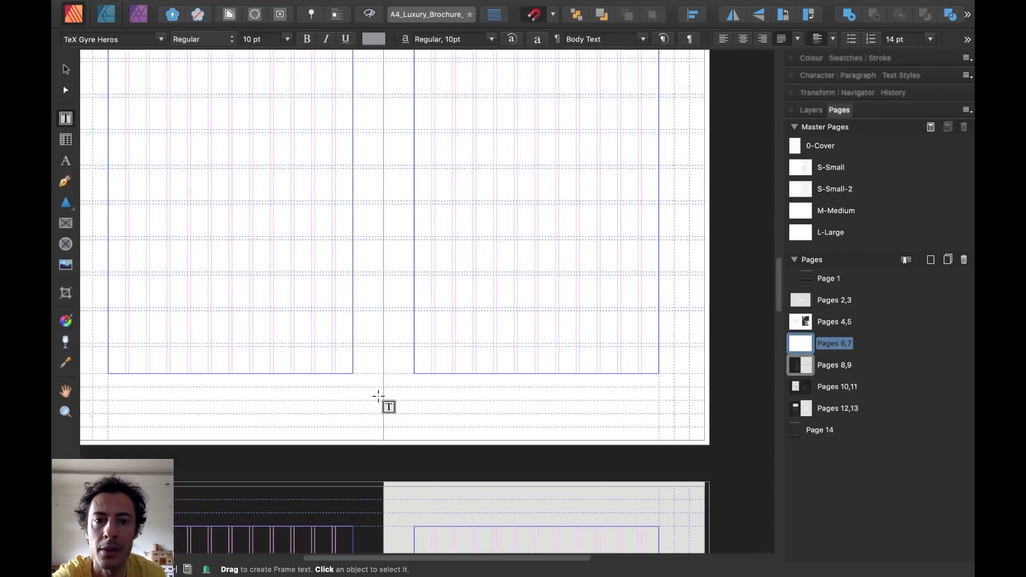
{"action": "key", "text": "super+v"}
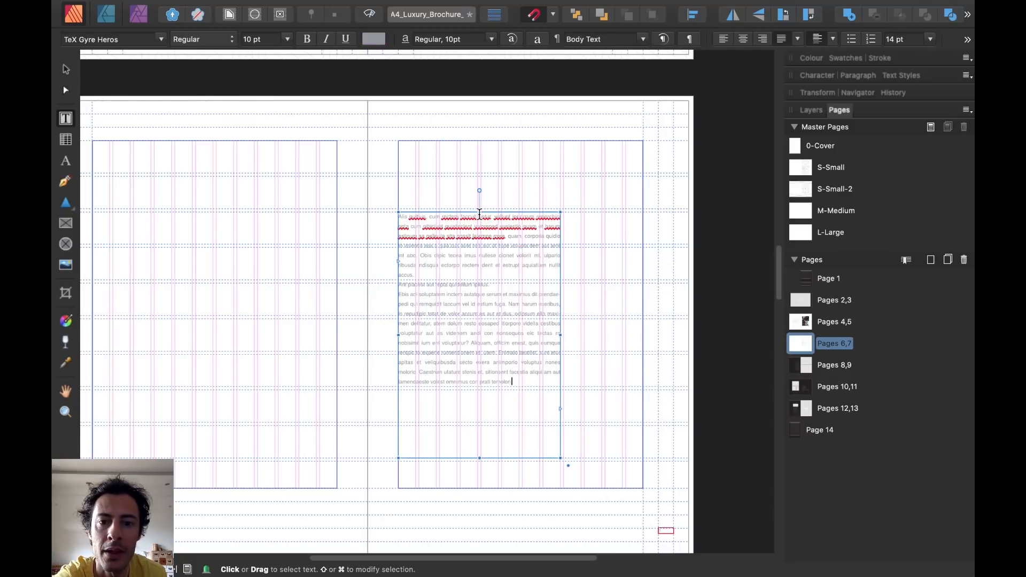
Step: Stretch the page 7 text frame to the full height between the margins and replace its text with filler text
{"action": "left_click_drag", "start_coordinate": [479, 210], "coordinate": [478, 141]}
{"action": "left_click_drag", "start_coordinate": [478, 459], "coordinate": [479, 488]}
{"action": "left_click", "coordinate": [551, 317]}
{"action": "key", "text": "super+a"}
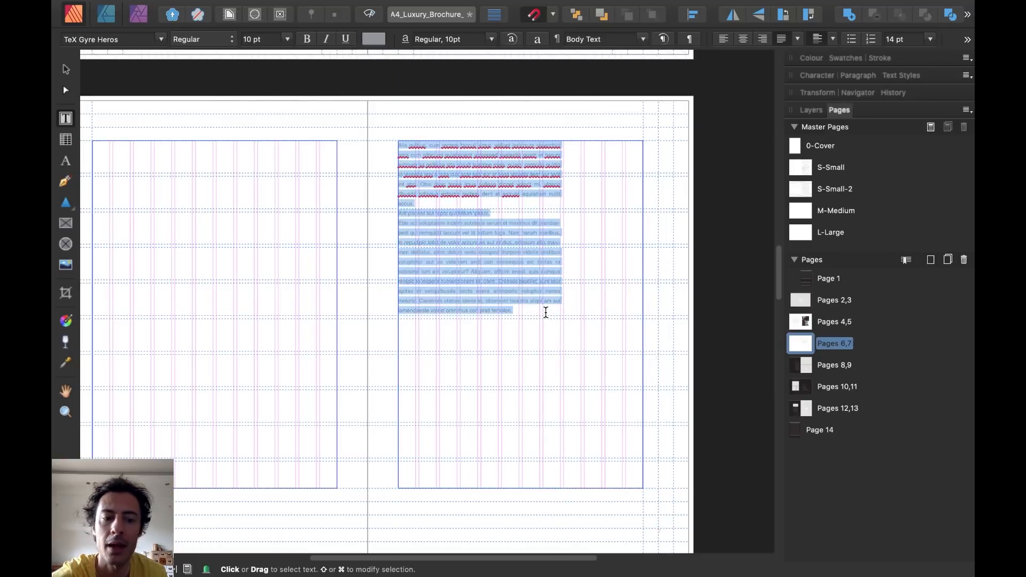
{"action": "key", "text": "BackSpace"}
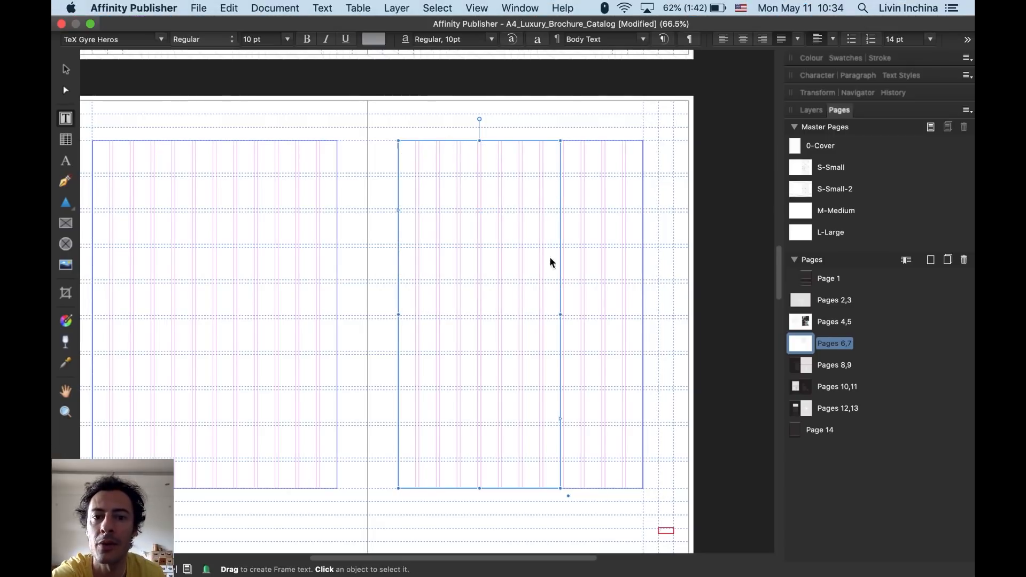
{"action": "left_click", "coordinate": [322, 9]}
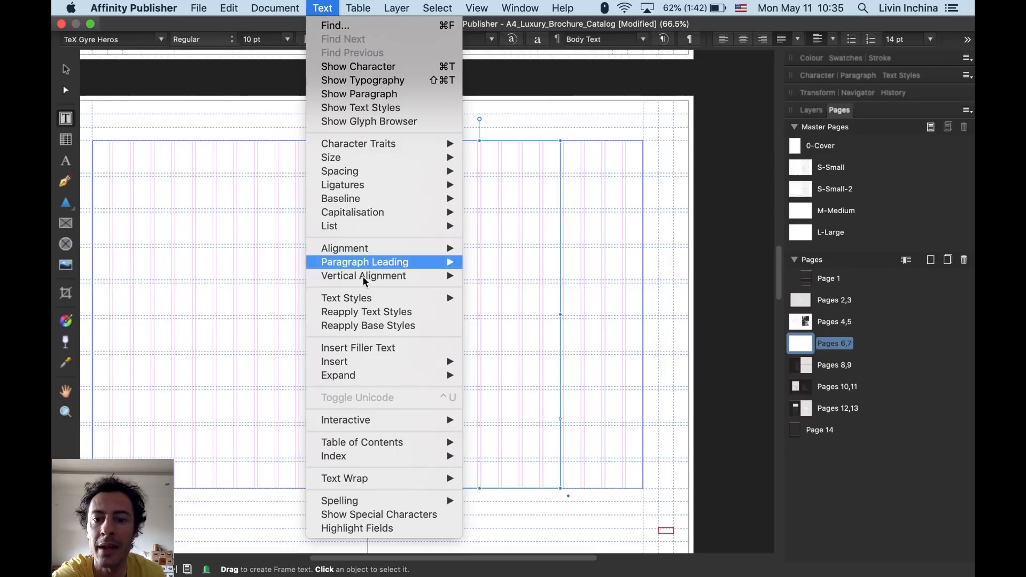
{"action": "left_click", "coordinate": [376, 348]}
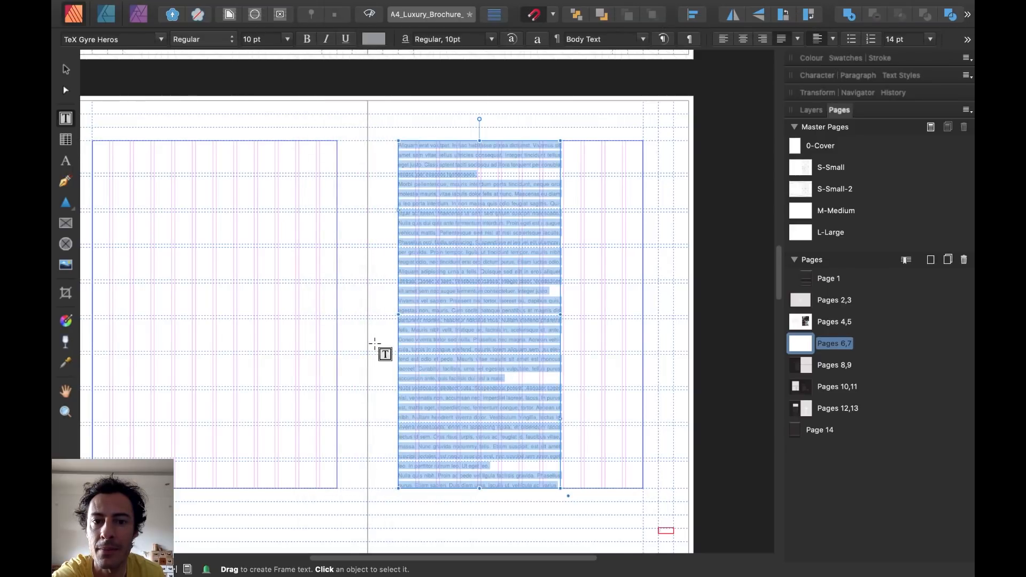
Step: Remove the paragraph breaks in the filler text so it runs as one continuous paragraph
{"action": "left_click", "coordinate": [513, 174]}
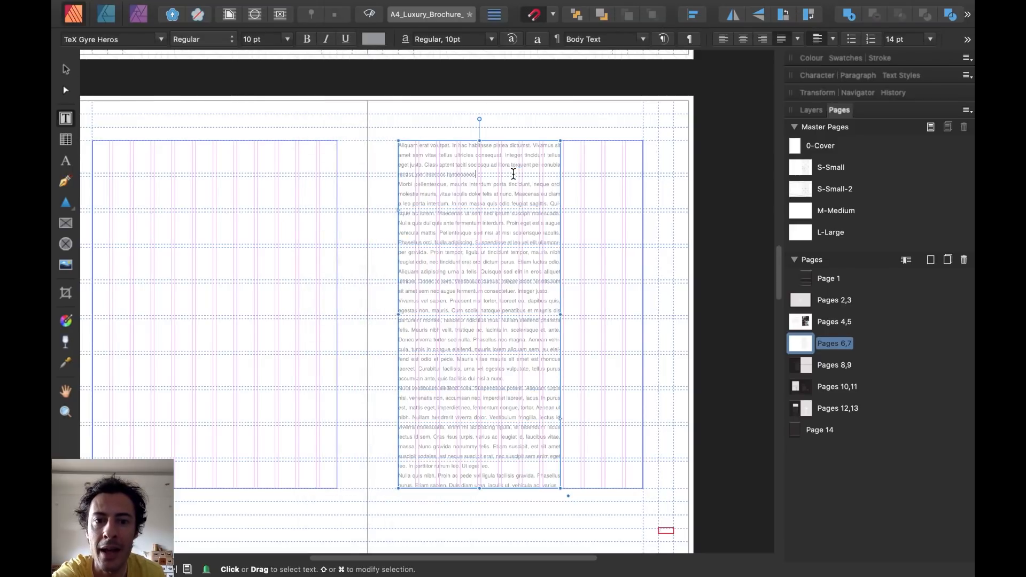
{"action": "key", "text": "Delete"}
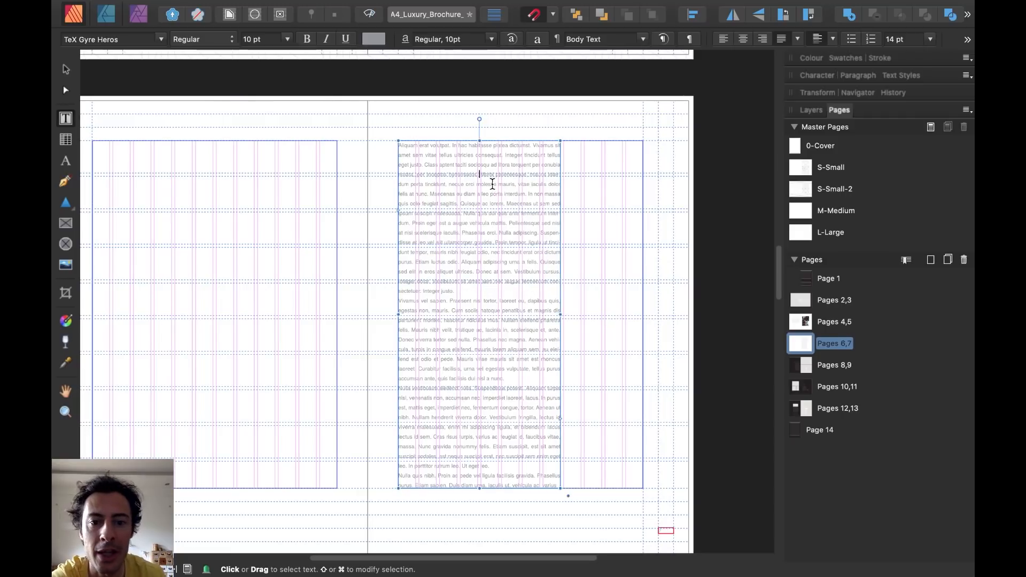
{"action": "left_click", "coordinate": [498, 290]}
{"action": "key", "text": "Delete"}
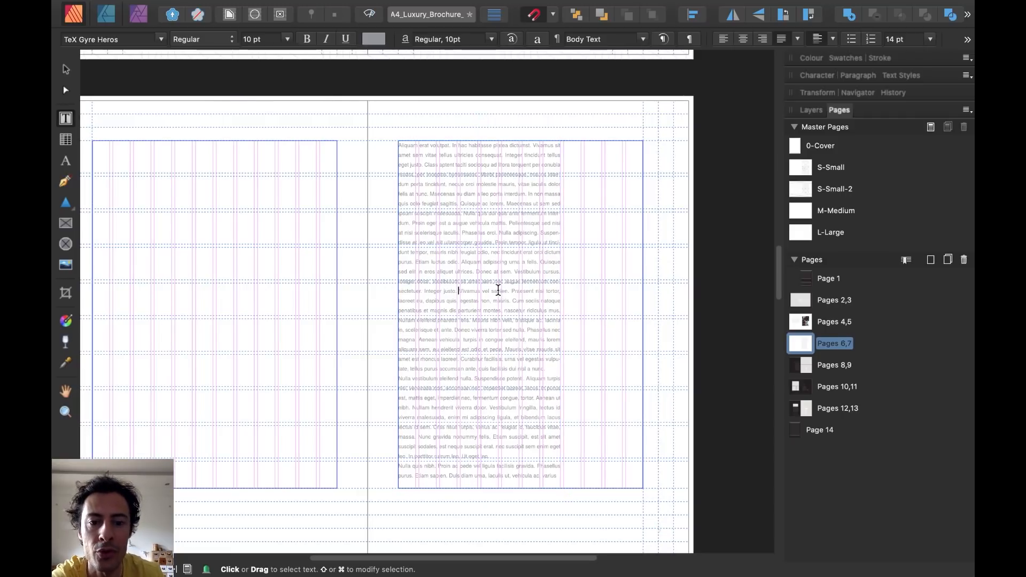
{"action": "left_click", "coordinate": [550, 368]}
{"action": "key", "text": "Delete"}
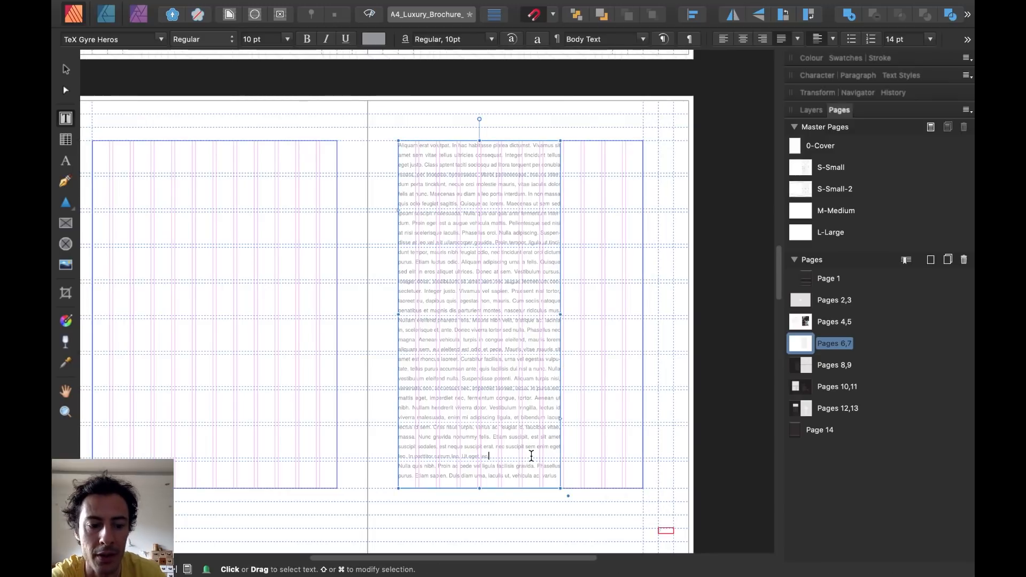
{"action": "key", "text": "Delete"}
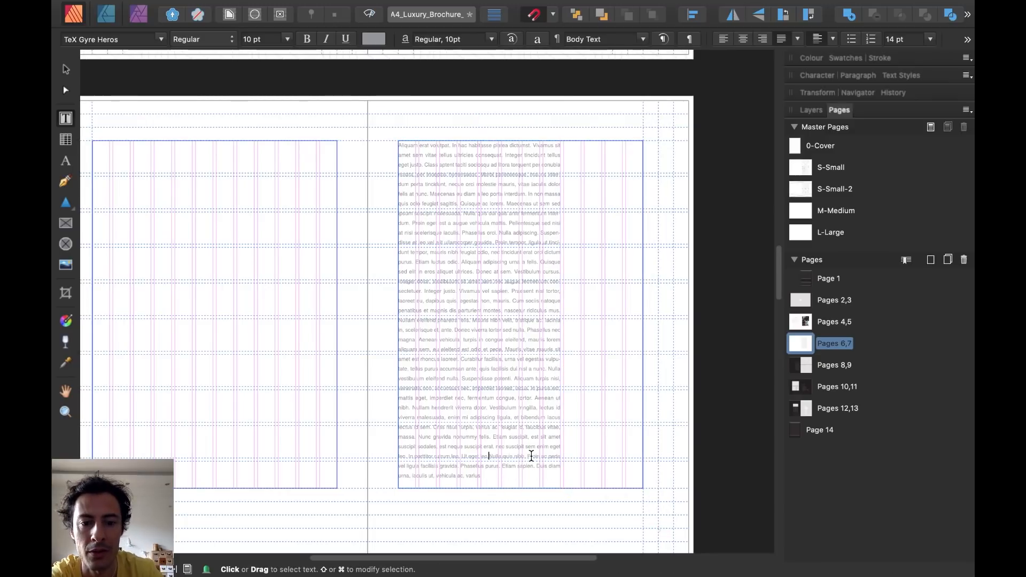
Step: Deselect the text frame and check pages 6,7 in preview mode, with guides and frame outlines hidden
{"action": "left_click", "coordinate": [67, 70]}
{"action": "left_click", "coordinate": [273, 156]}
{"action": "key", "text": "w"}
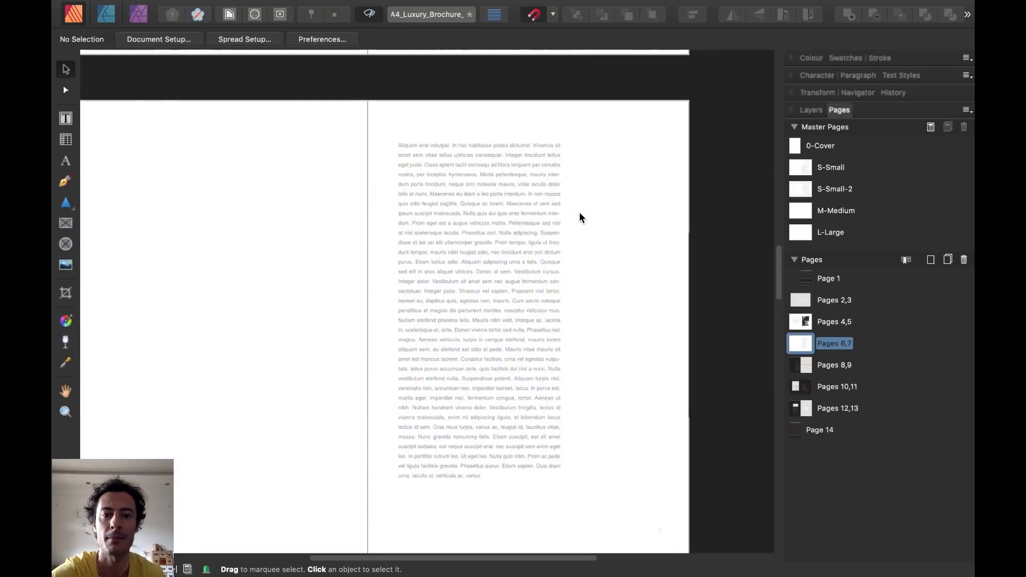
{"action": "key", "text": "w"}
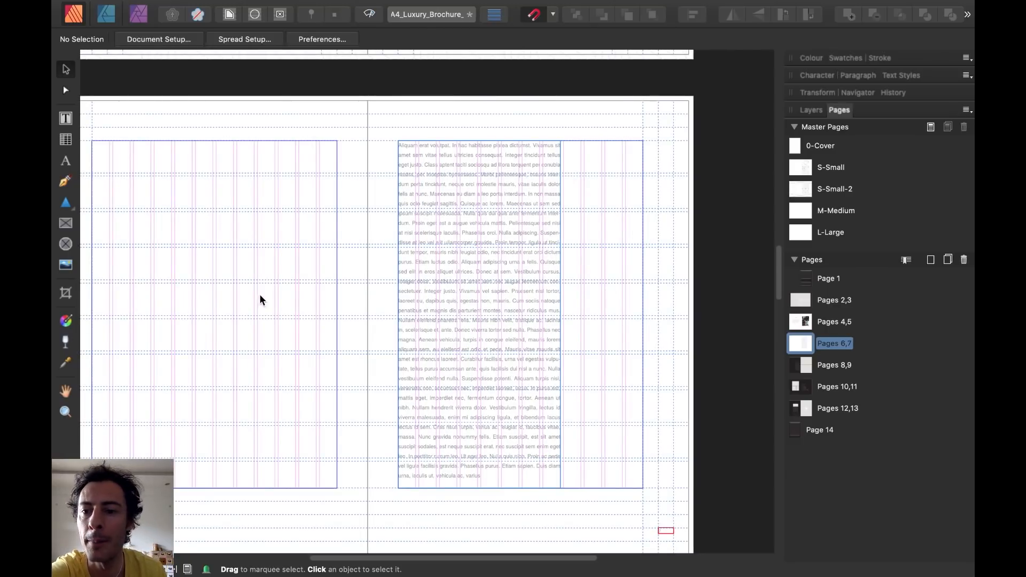
{"action": "left_click", "coordinate": [68, 267]}
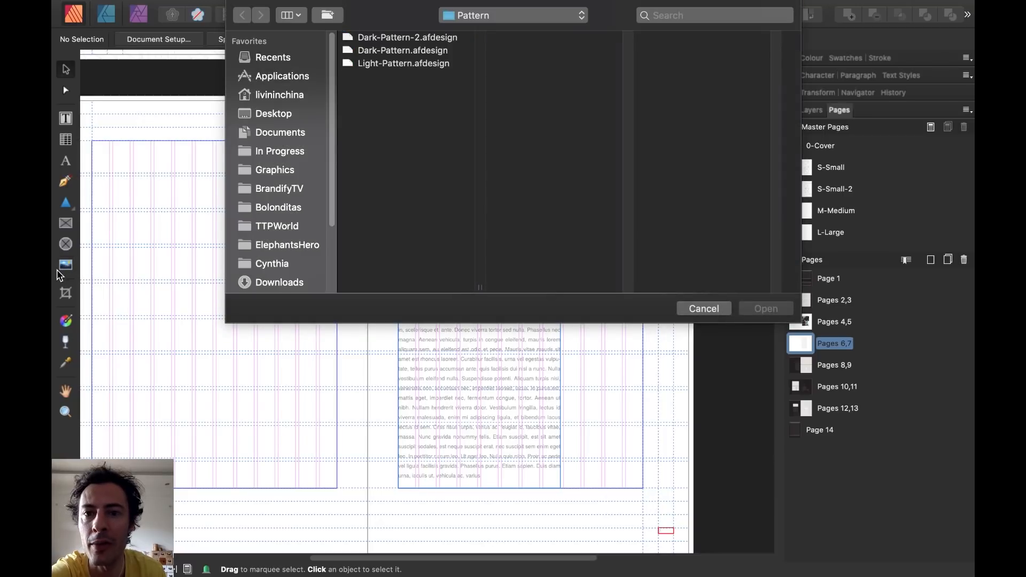
{"action": "left_click", "coordinate": [515, 18]}
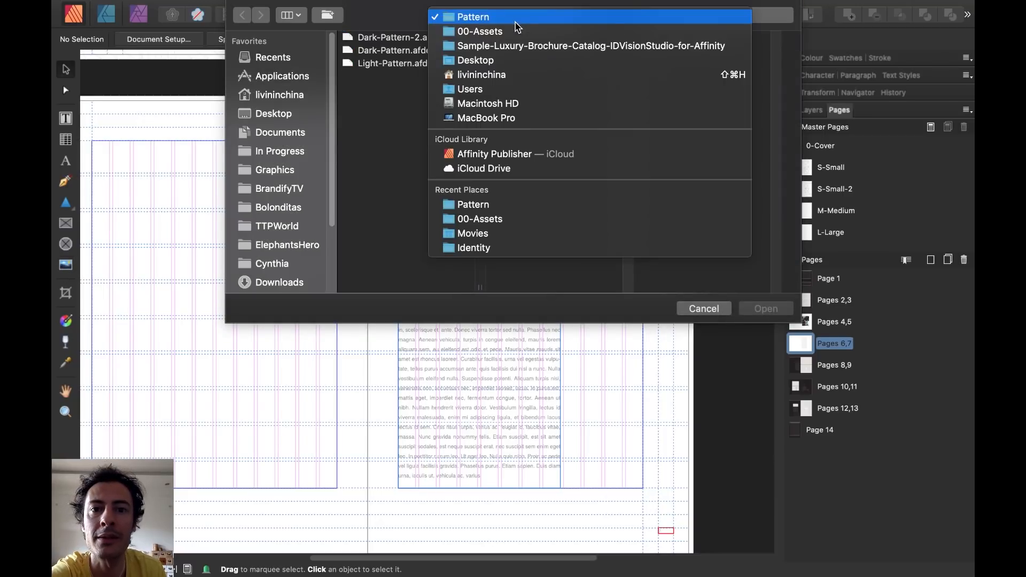
{"action": "key", "text": "Escape"}
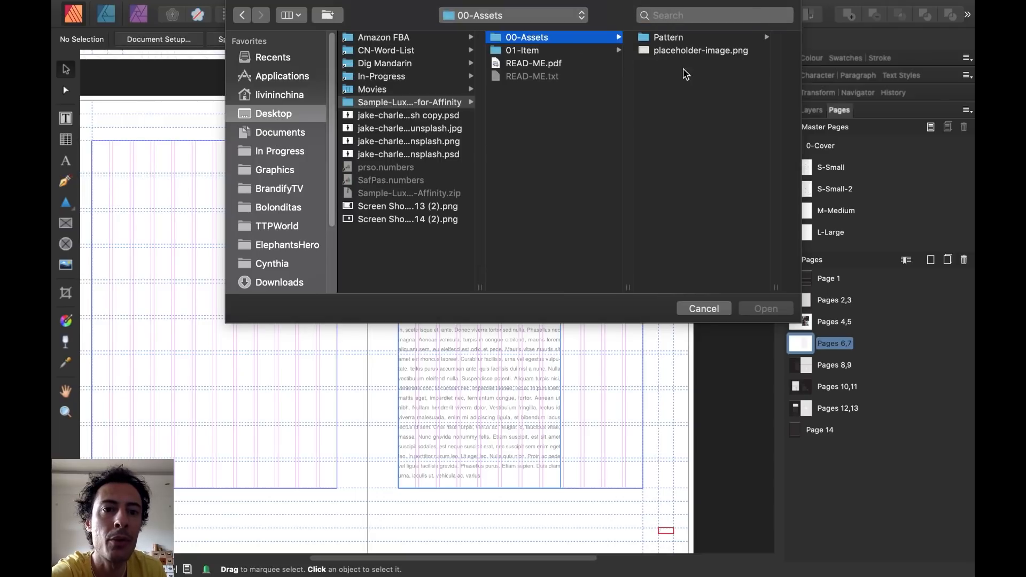
{"action": "left_click", "coordinate": [704, 308]}
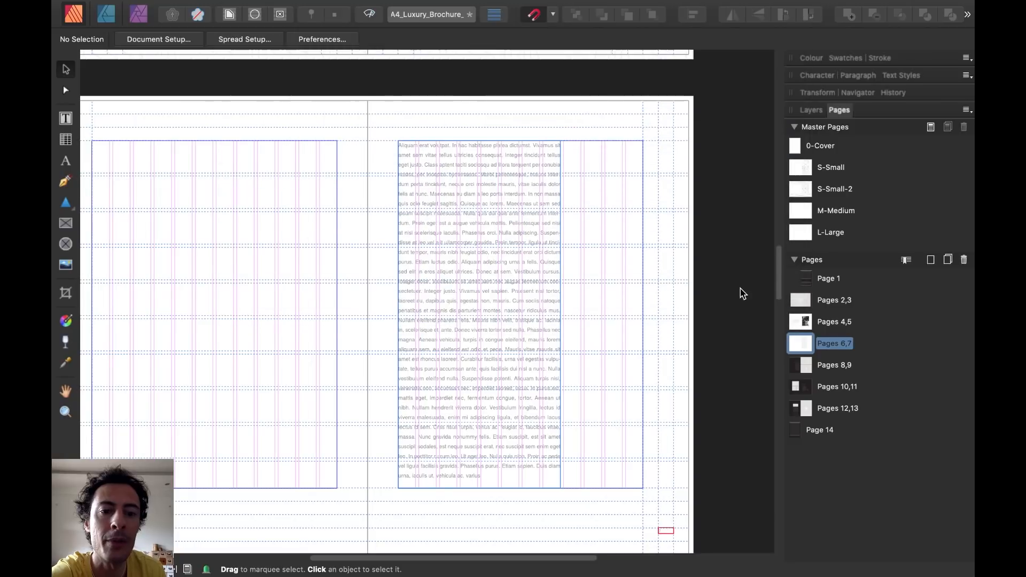
Step: Switch to Finder, move the watch PNG and JPG from the desktop into the 00-Assets folder, and return to Affinity Publisher
{"action": "key", "text": "F11"}
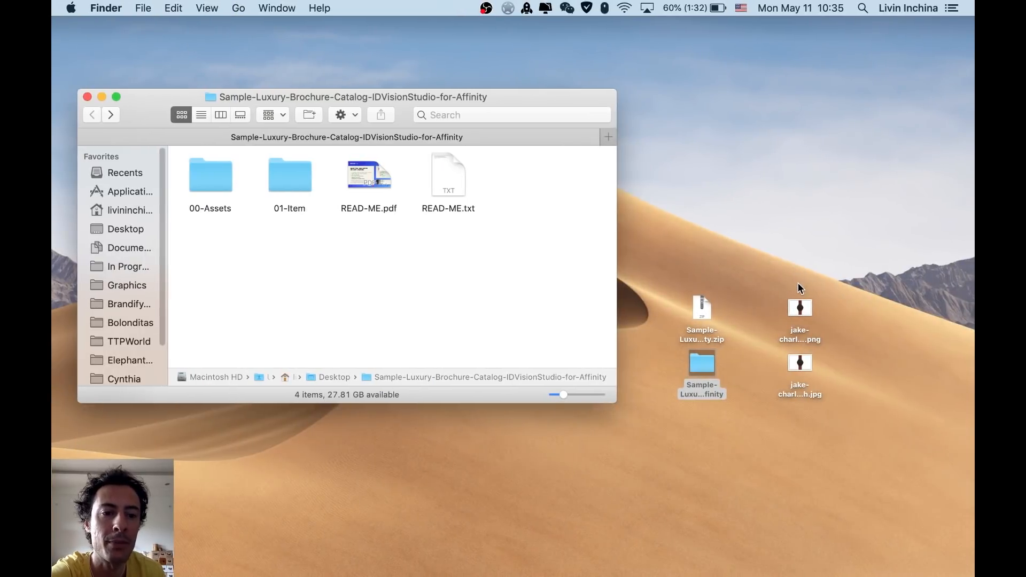
{"action": "double_click", "coordinate": [217, 182]}
{"action": "left_click_drag", "start_coordinate": [829, 277], "coordinate": [820, 391]}
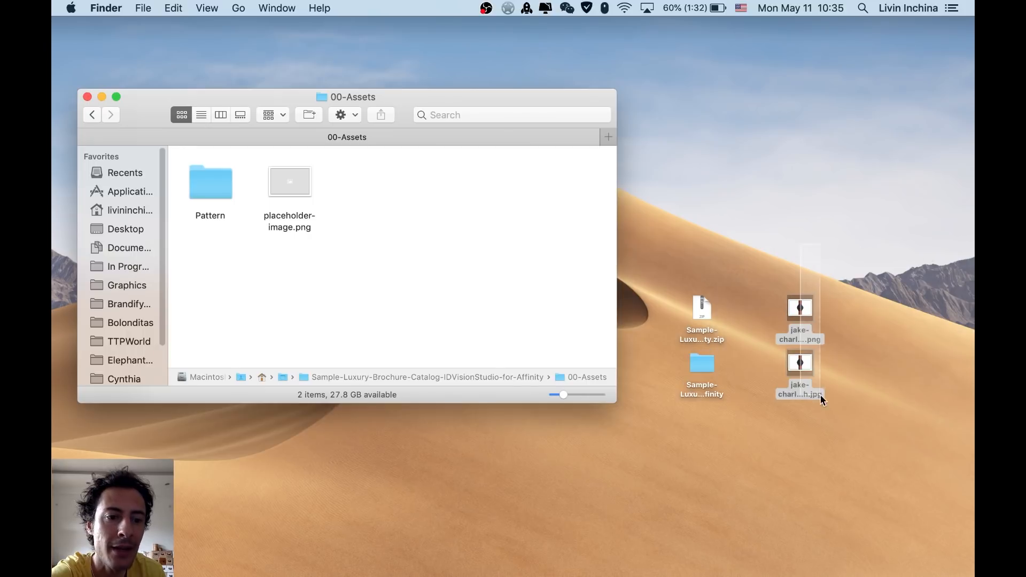
{"action": "left_click_drag", "start_coordinate": [800, 309], "coordinate": [398, 201]}
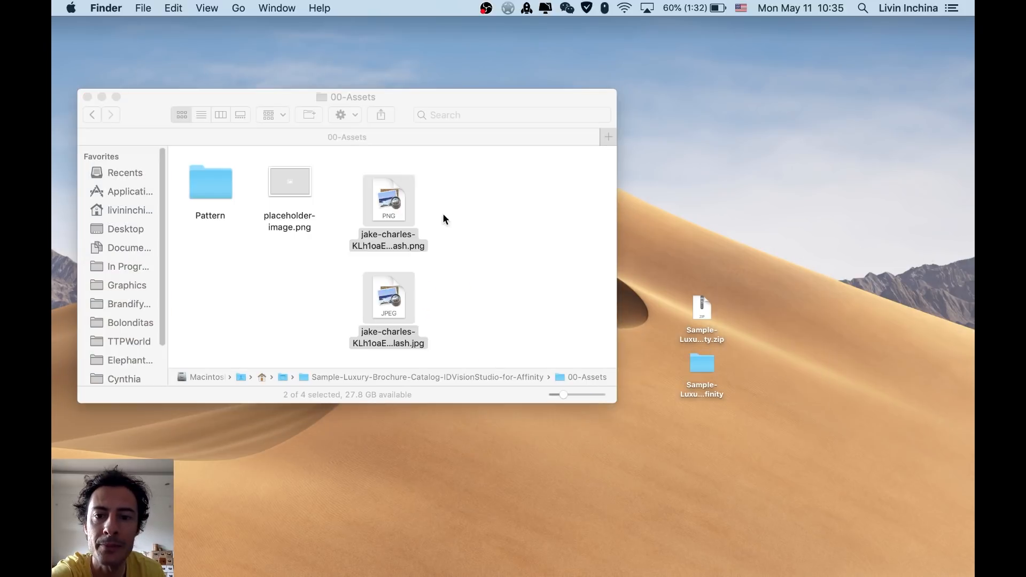
{"action": "left_click", "coordinate": [387, 207]}
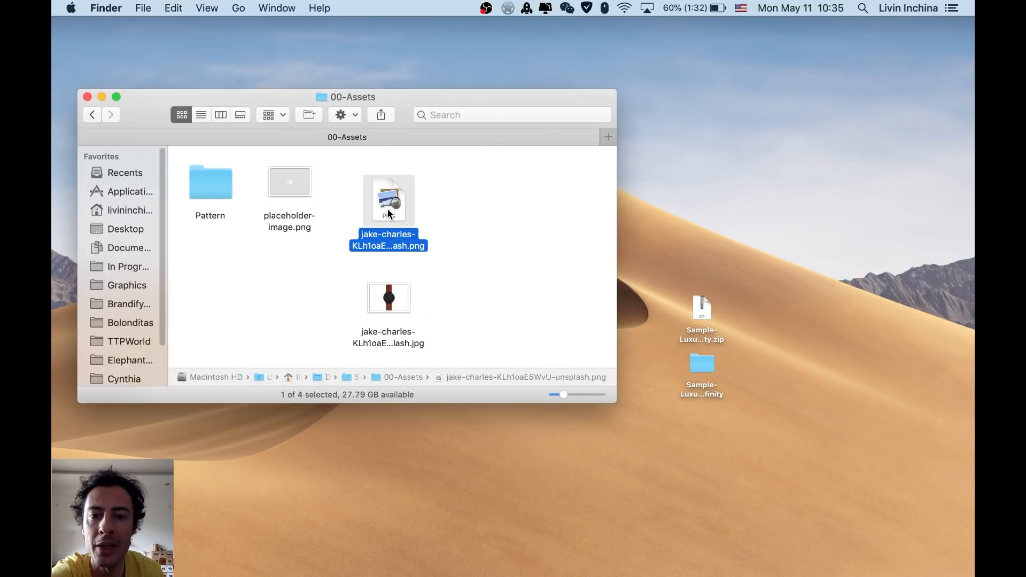
{"action": "left_click", "coordinate": [380, 288]}
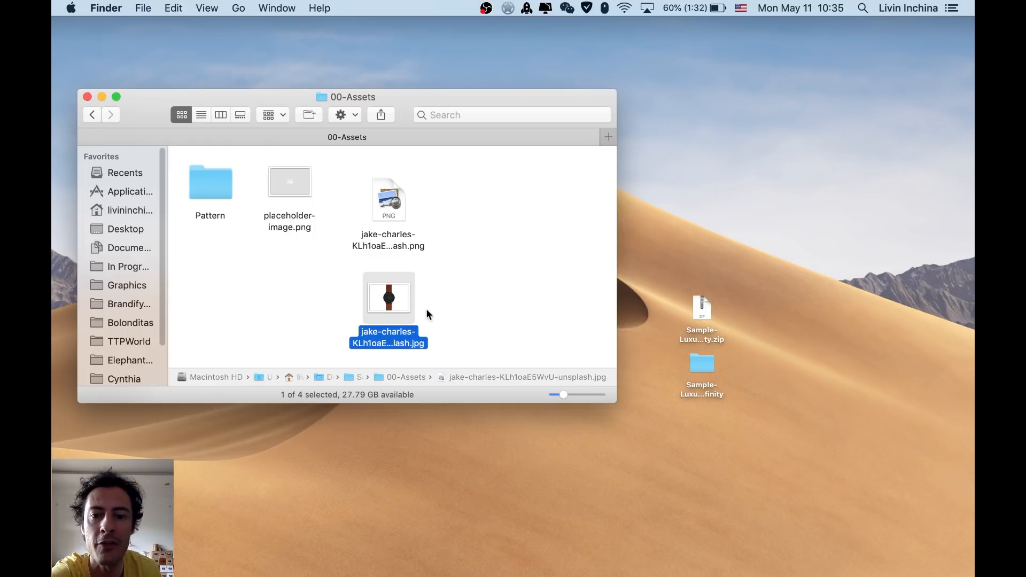
{"action": "key", "text": "ctrl+Right"}
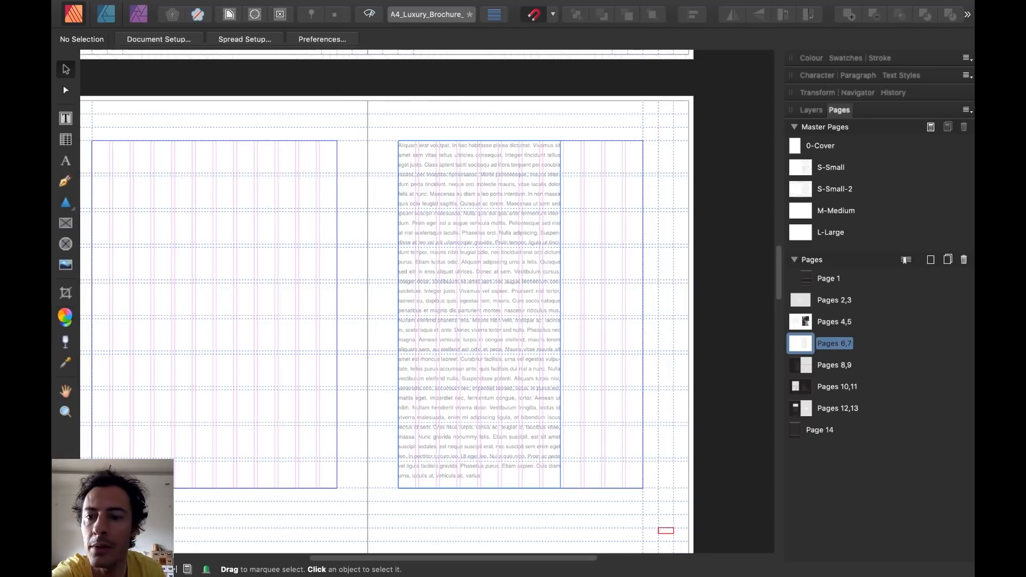
Step: Place the watch PNG from the 00-Assets folder on pages 6,7, sized to span the full page height
{"action": "left_click", "coordinate": [63, 266]}
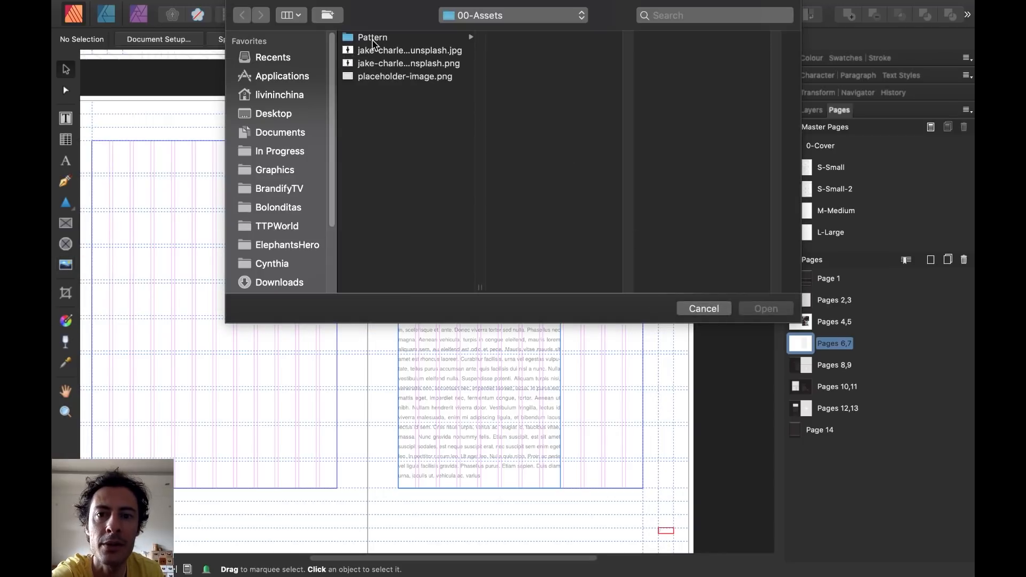
{"action": "left_click", "coordinate": [383, 65]}
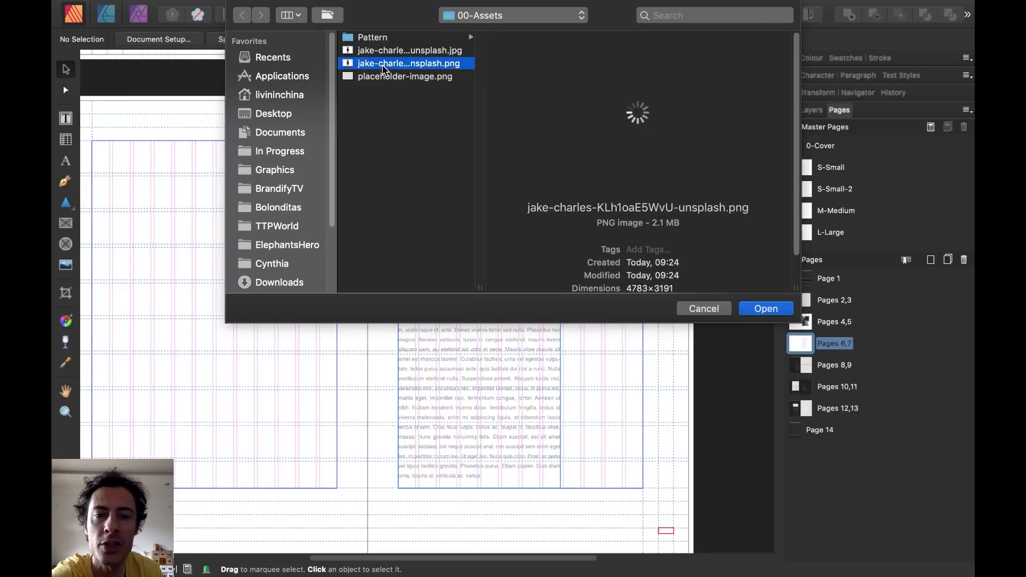
{"action": "left_click", "coordinate": [775, 313]}
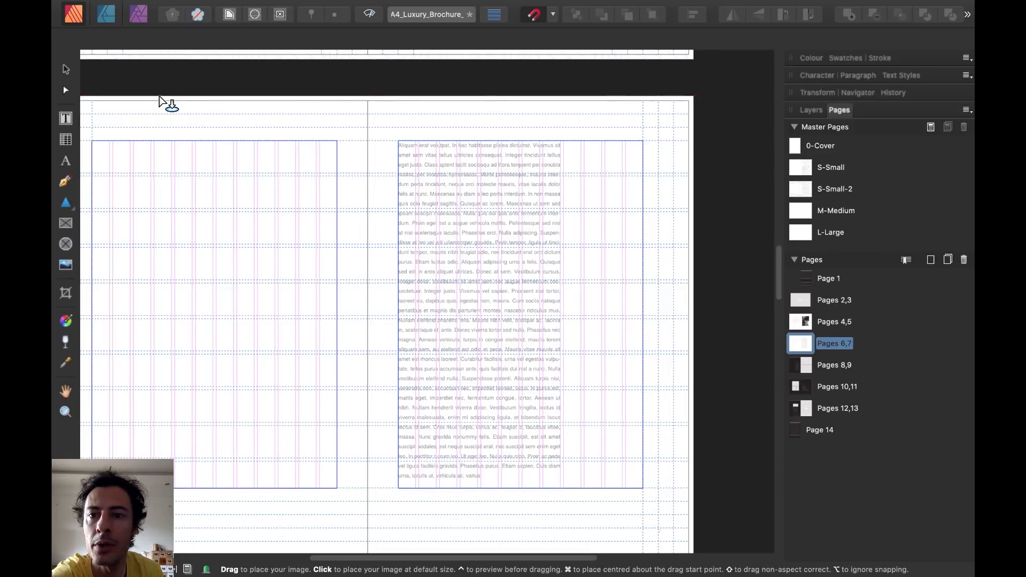
{"action": "left_click_drag", "start_coordinate": [158, 100], "coordinate": [649, 485]}
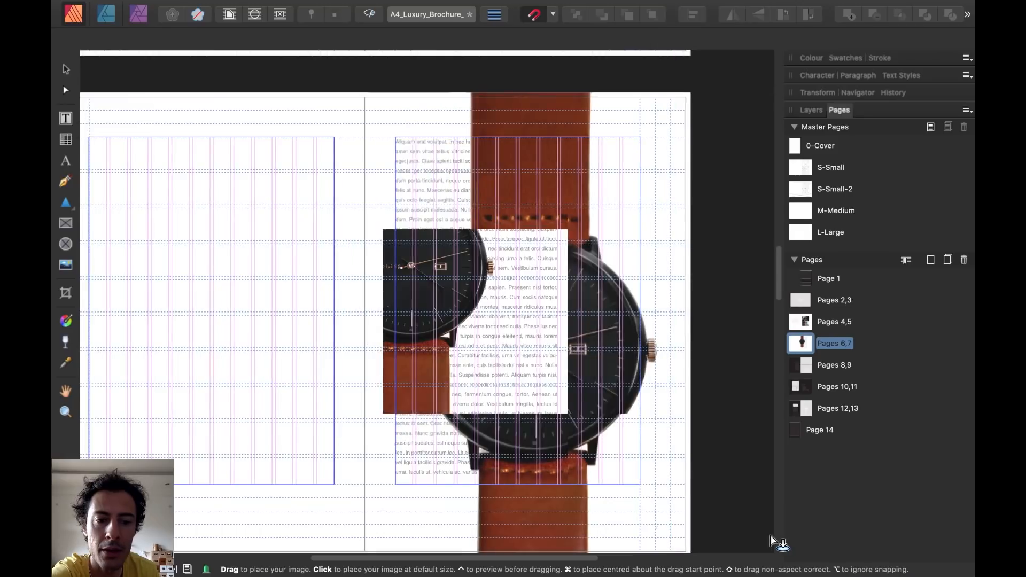
{"action": "left_click_drag", "start_coordinate": [770, 535], "coordinate": [786, 550]}
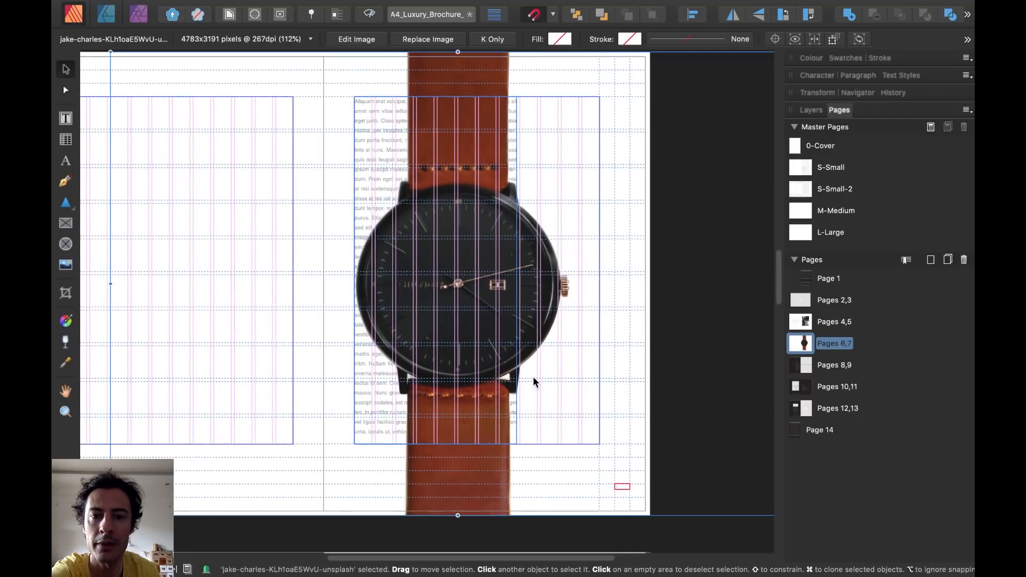
Step: Move the watch image outwards on page 7 so the dial overlaps the body text and runs off the page's outer edge
{"action": "left_click_drag", "start_coordinate": [398, 304], "coordinate": [403, 298]}
{"action": "scroll", "coordinate": [403, 297], "scroll_direction": "up", "scroll_amount": 3}
{"action": "scroll", "coordinate": [403, 298], "scroll_direction": "left", "scroll_amount": 3}
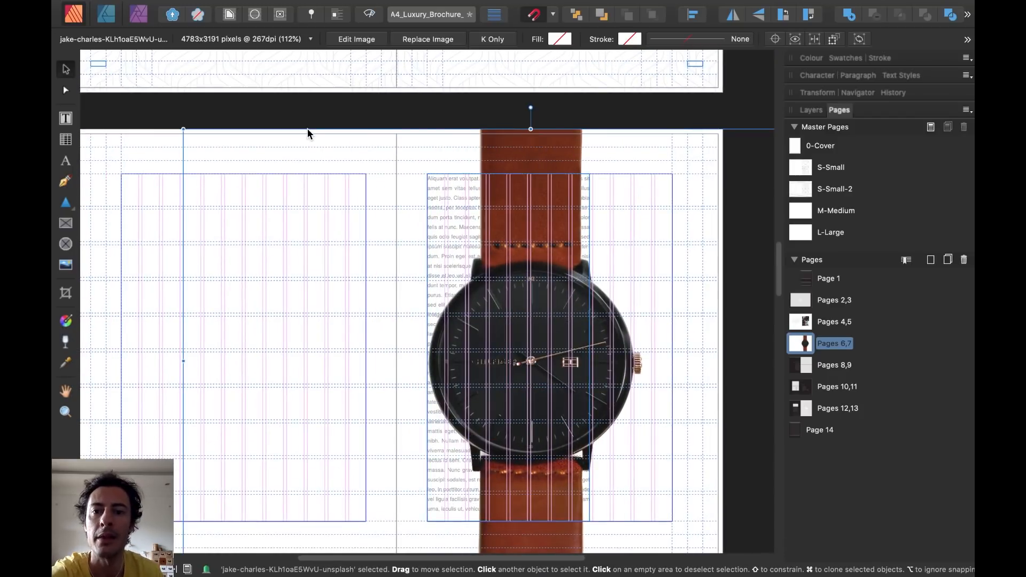
{"action": "left_click_drag", "start_coordinate": [306, 139], "coordinate": [422, 168]}
{"action": "left_click_drag", "start_coordinate": [485, 310], "coordinate": [323, 237]}
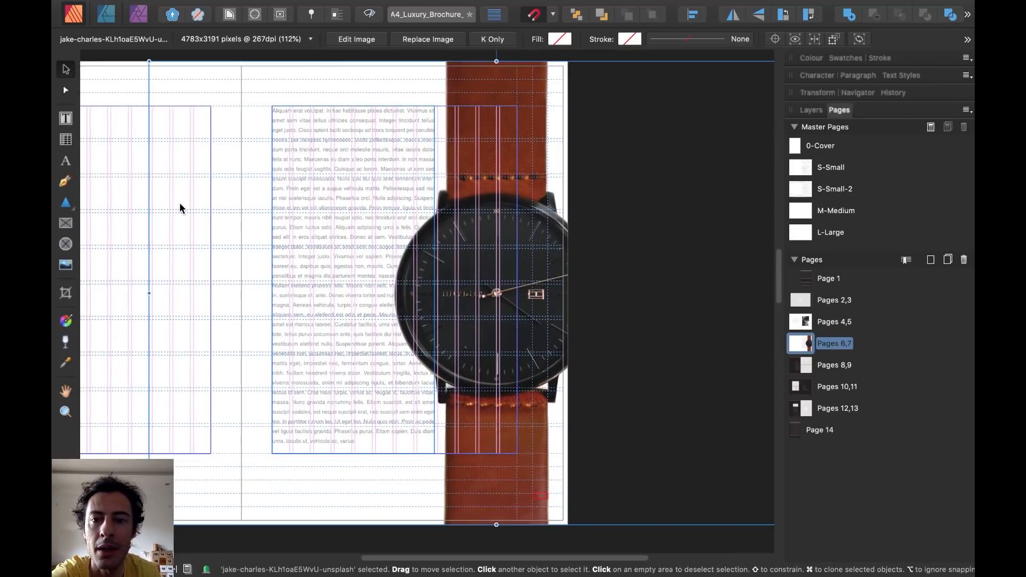
Step: Put the body text frame above the watch image in the layer order and turn on preview mode
{"action": "left_click", "coordinate": [812, 112]}
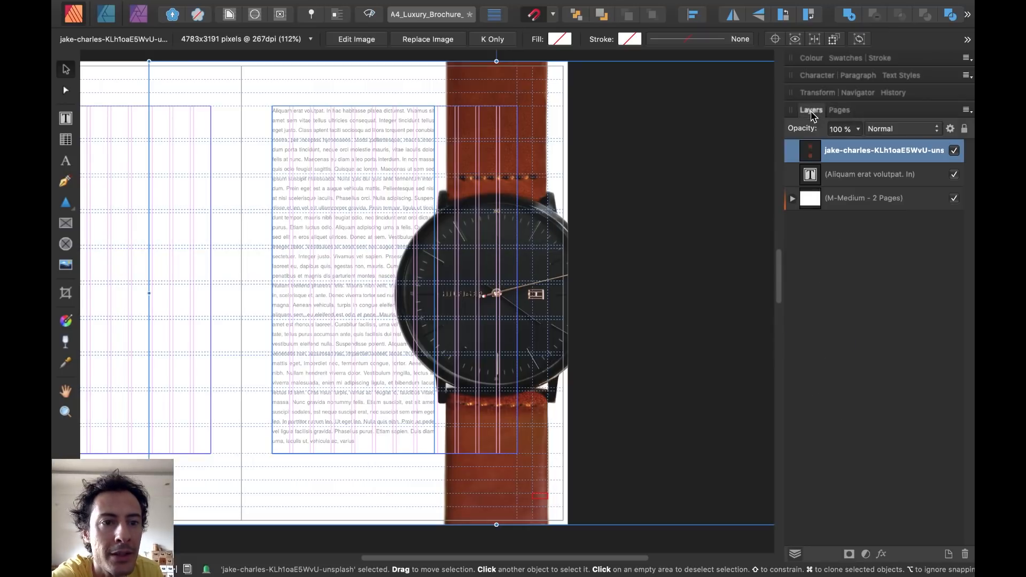
{"action": "left_click", "coordinate": [477, 7]}
{"action": "mouse_move", "coordinate": [553, 305]}
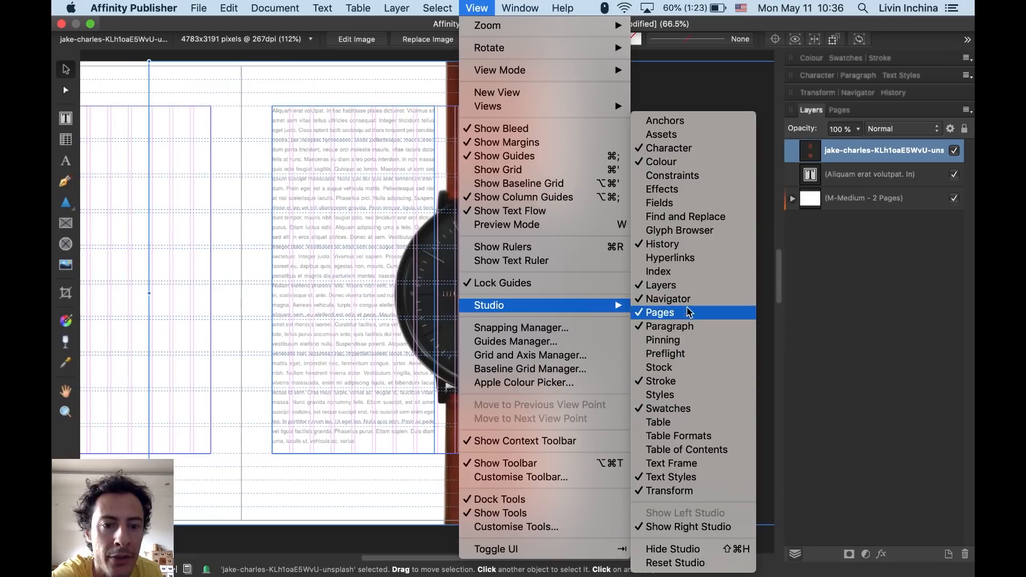
{"action": "left_click", "coordinate": [943, 281]}
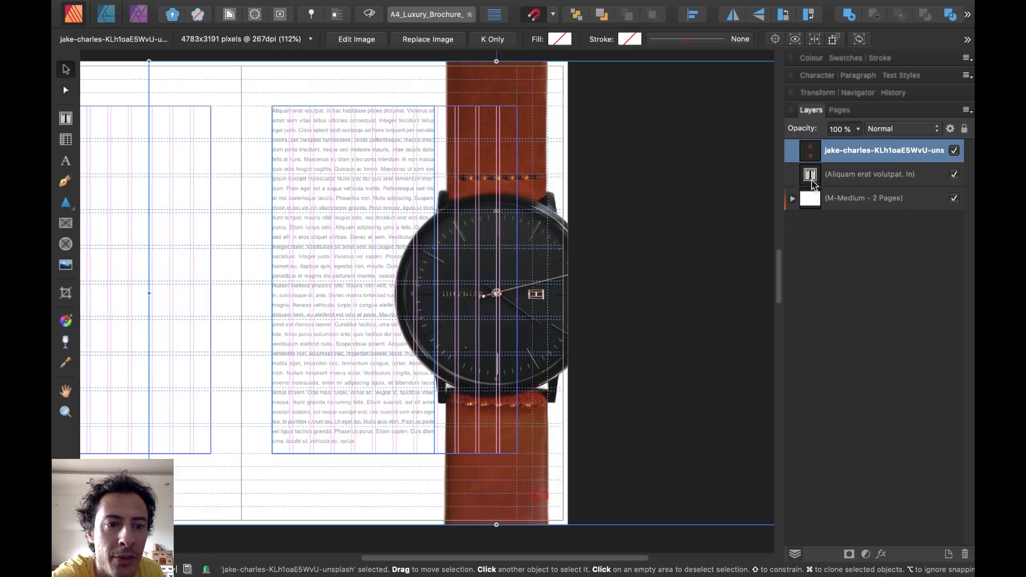
{"action": "left_click_drag", "start_coordinate": [812, 184], "coordinate": [811, 153]}
{"action": "left_click", "coordinate": [835, 151]}
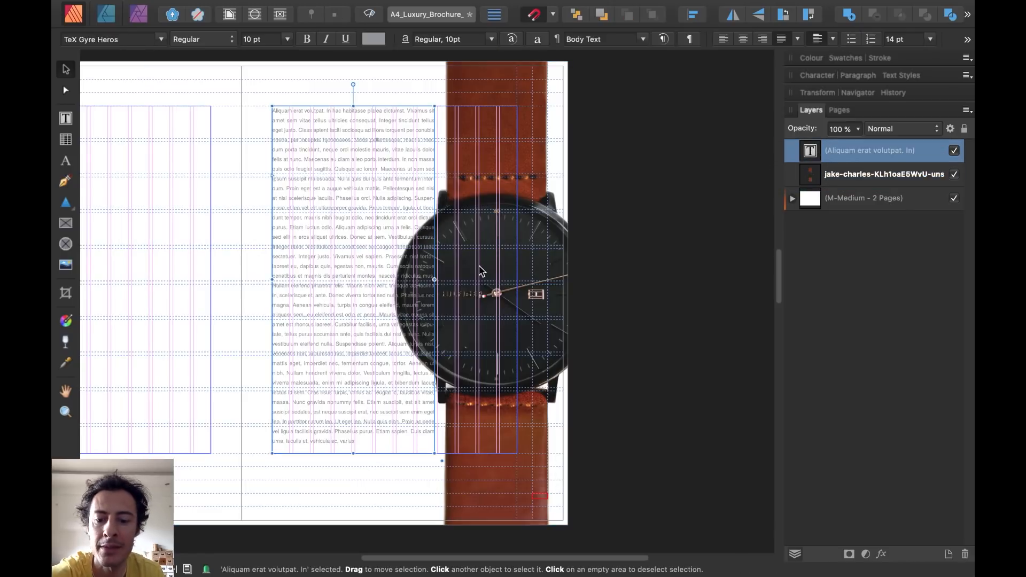
{"action": "key", "text": "w"}
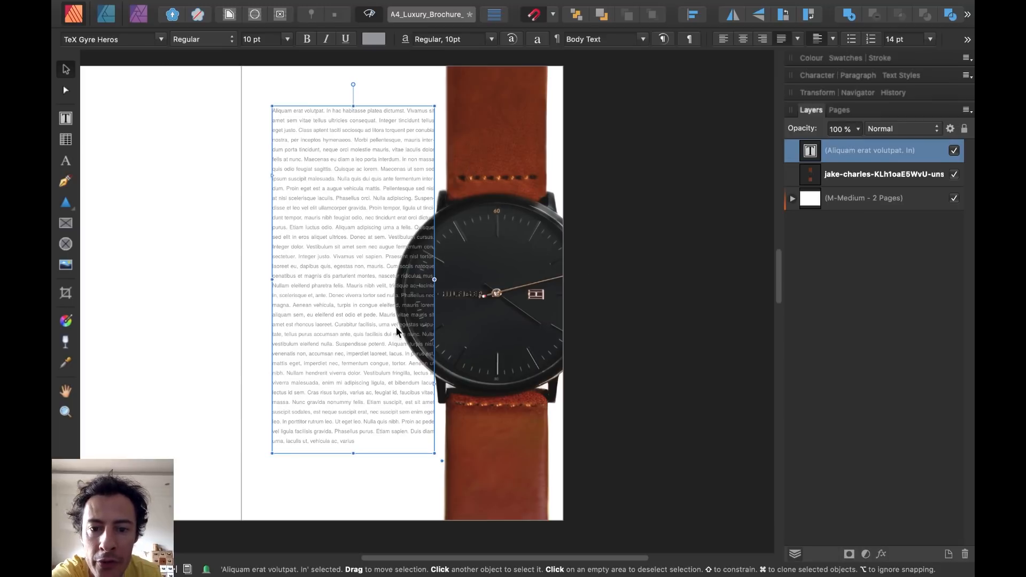
Step: Apply the Tight text wrap style to the watch image, comparing it with the None style
{"action": "left_click", "coordinate": [851, 183]}
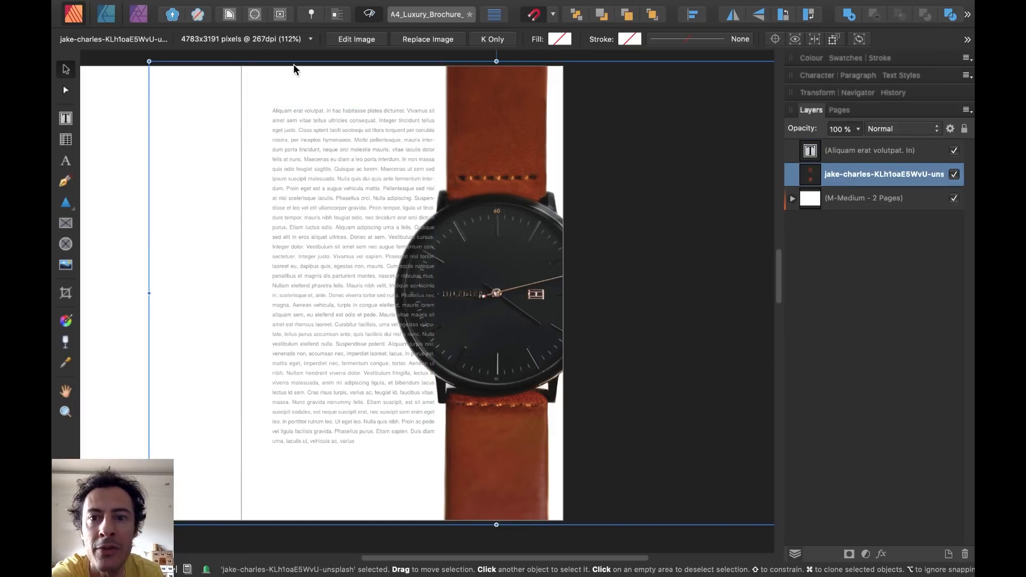
{"action": "left_click", "coordinate": [229, 15]}
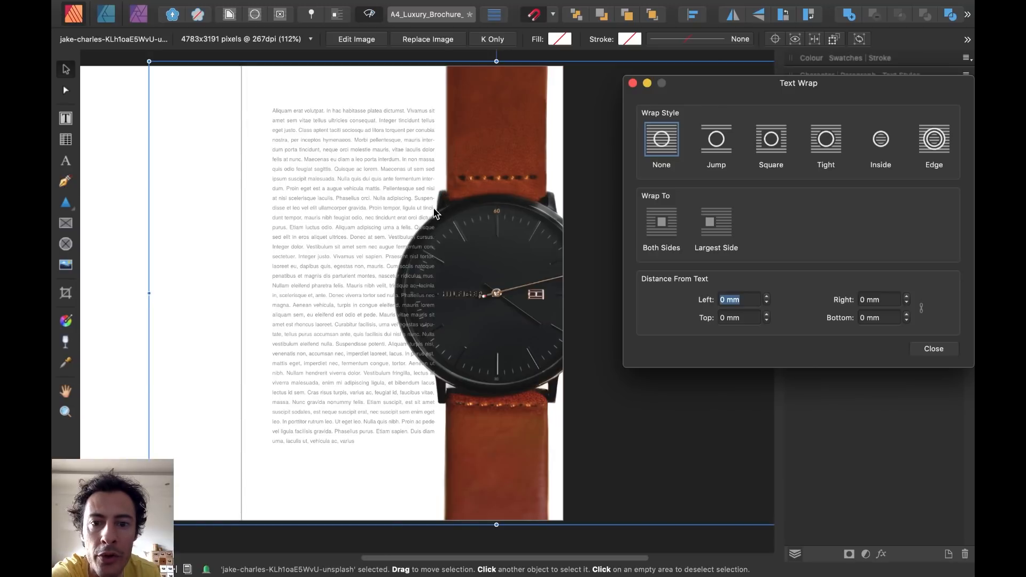
{"action": "left_click", "coordinate": [834, 144]}
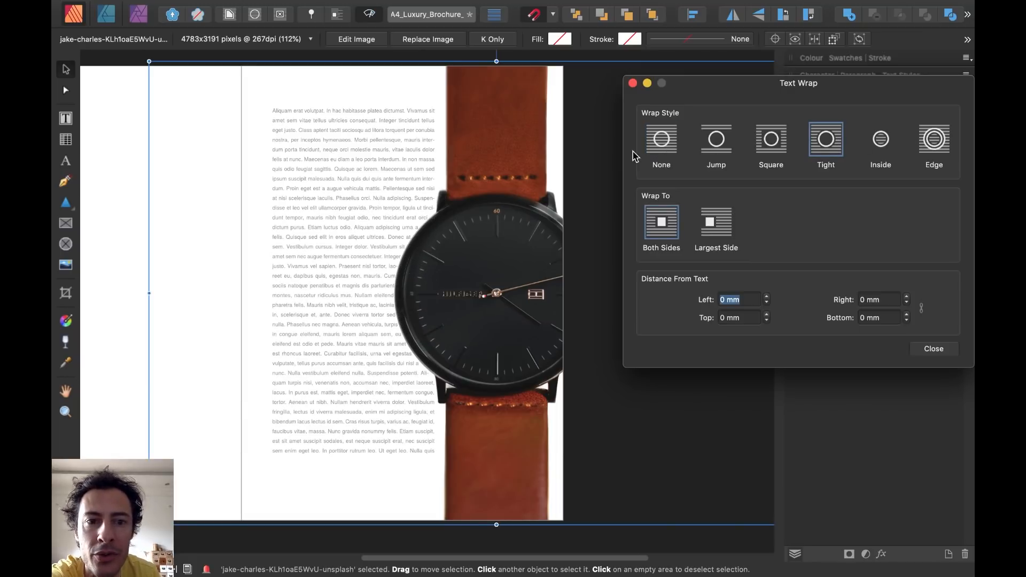
{"action": "left_click", "coordinate": [668, 138]}
{"action": "left_click", "coordinate": [824, 133]}
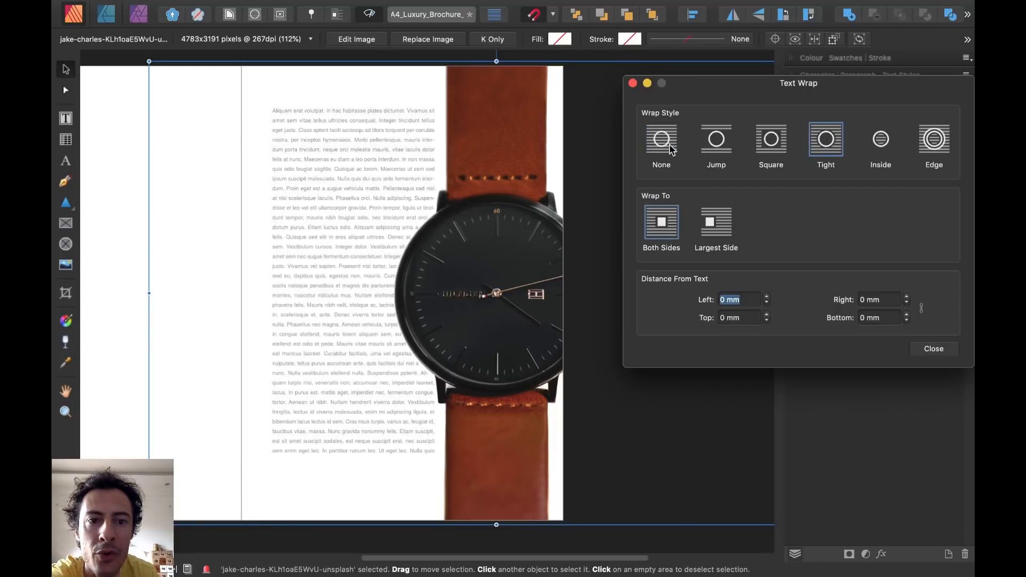
{"action": "left_click", "coordinate": [670, 145]}
{"action": "left_click", "coordinate": [825, 143]}
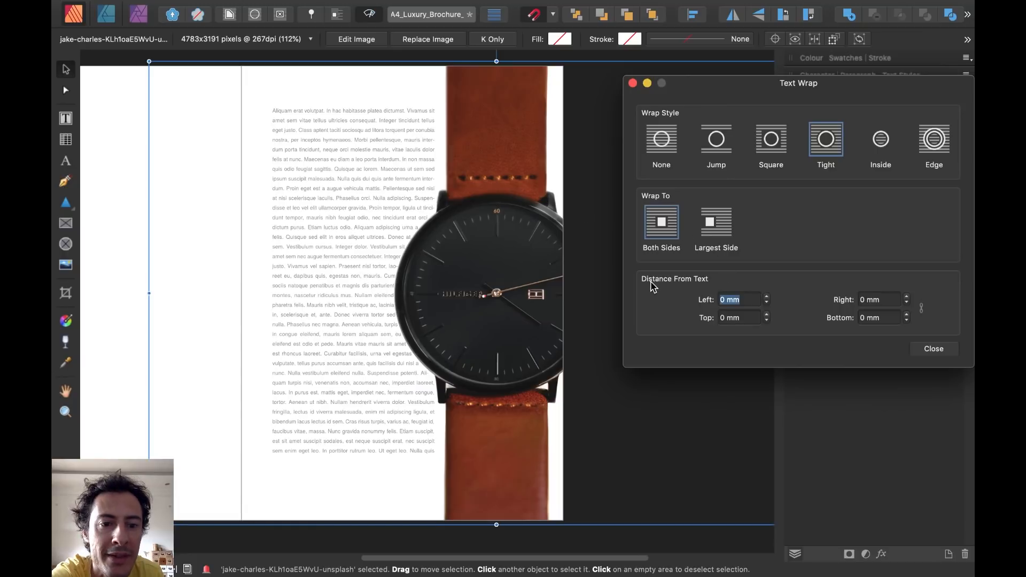
Step: Set the watch image's left distance from text to 12 mm, close the text wrap settings and deselect the image
{"action": "left_click", "coordinate": [728, 301]}
{"action": "key", "text": "Down"}
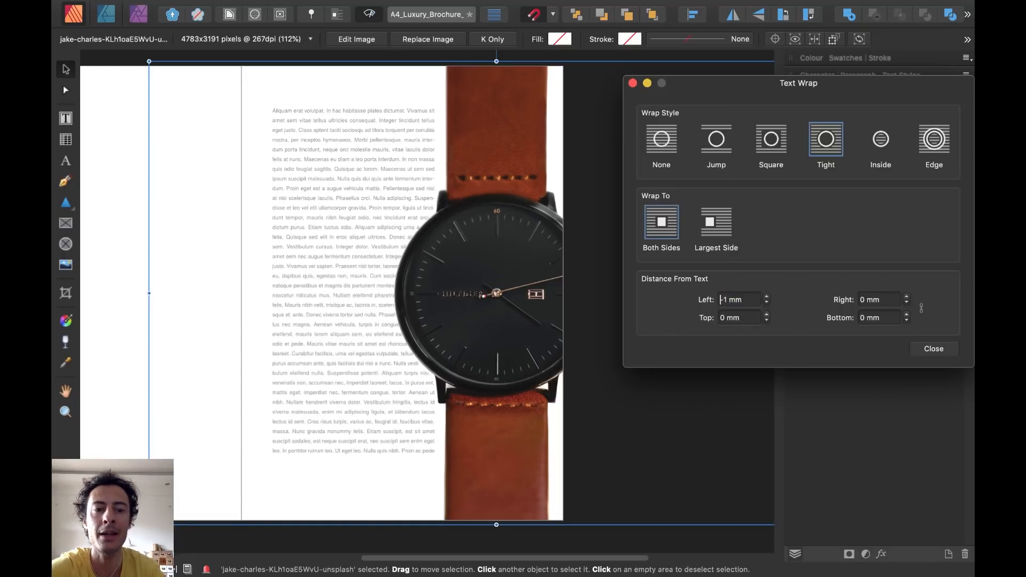
{"action": "key", "text": "Up"}
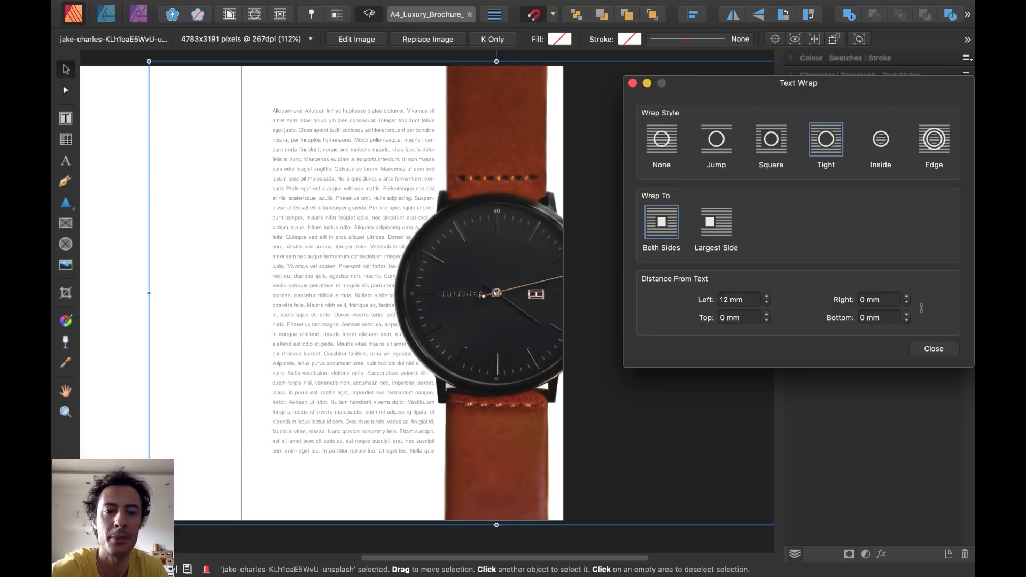
{"action": "key", "text": "Return"}
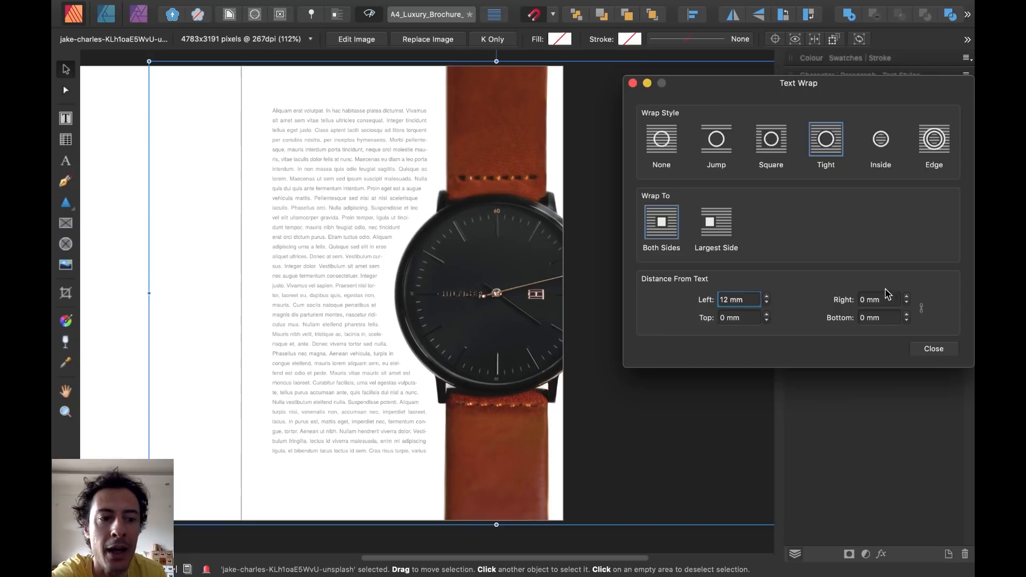
{"action": "left_click", "coordinate": [935, 348]}
{"action": "left_click", "coordinate": [647, 63]}
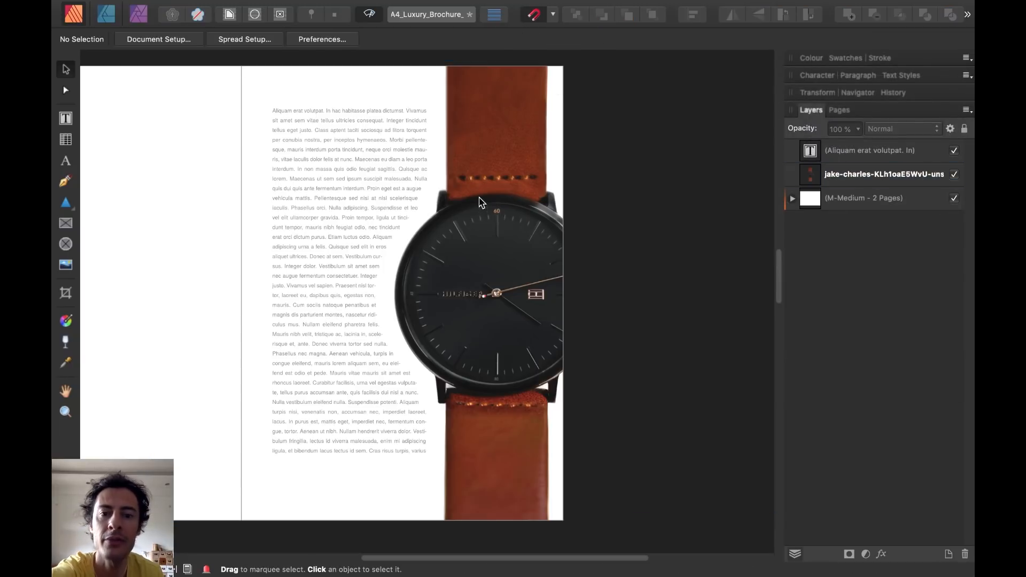
{"action": "scroll", "coordinate": [497, 259], "scroll_direction": "up", "scroll_amount": 2}
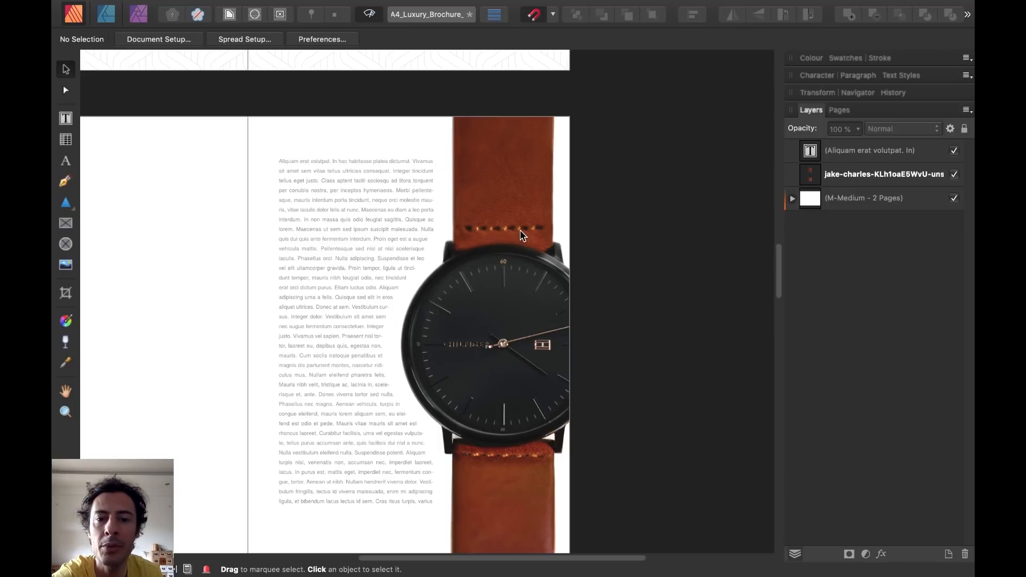
{"action": "left_click", "coordinate": [486, 213]}
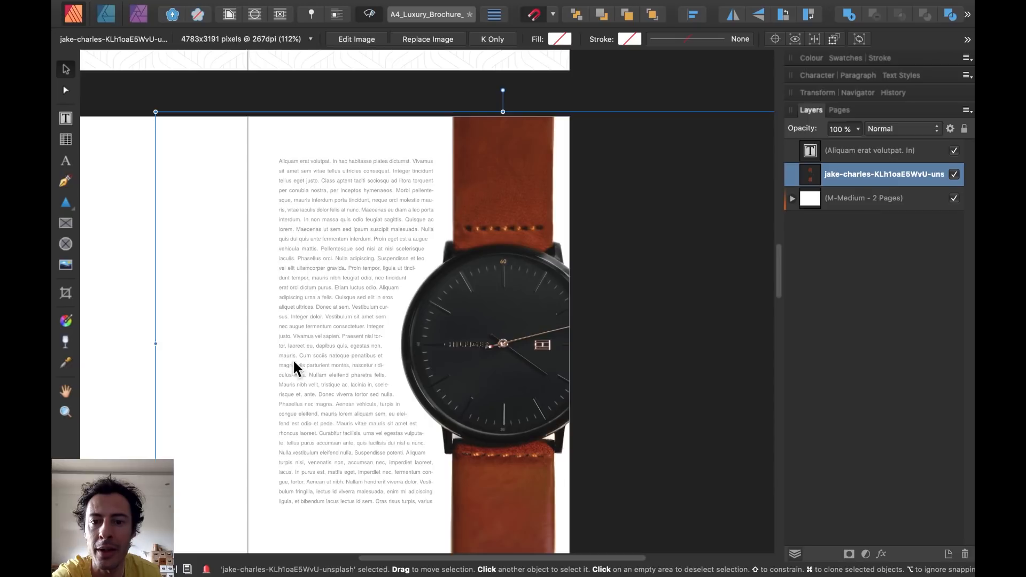
{"action": "left_click", "coordinate": [388, 102]}
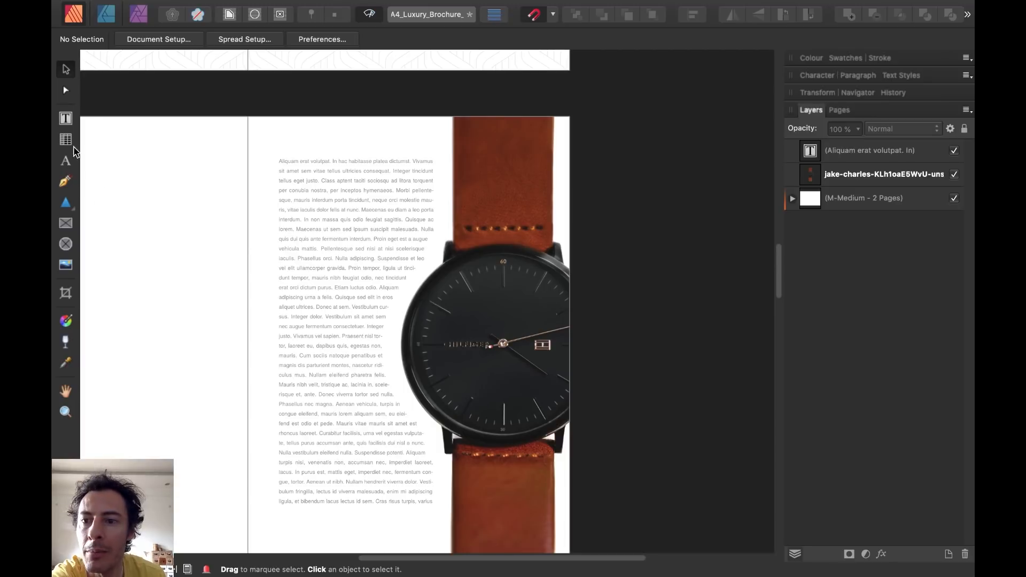
Step: Trace the watch's inner outline on page 7 with the Pen tool, from above the upper strap around the dial to the lower lug
{"action": "left_click", "coordinate": [65, 182]}
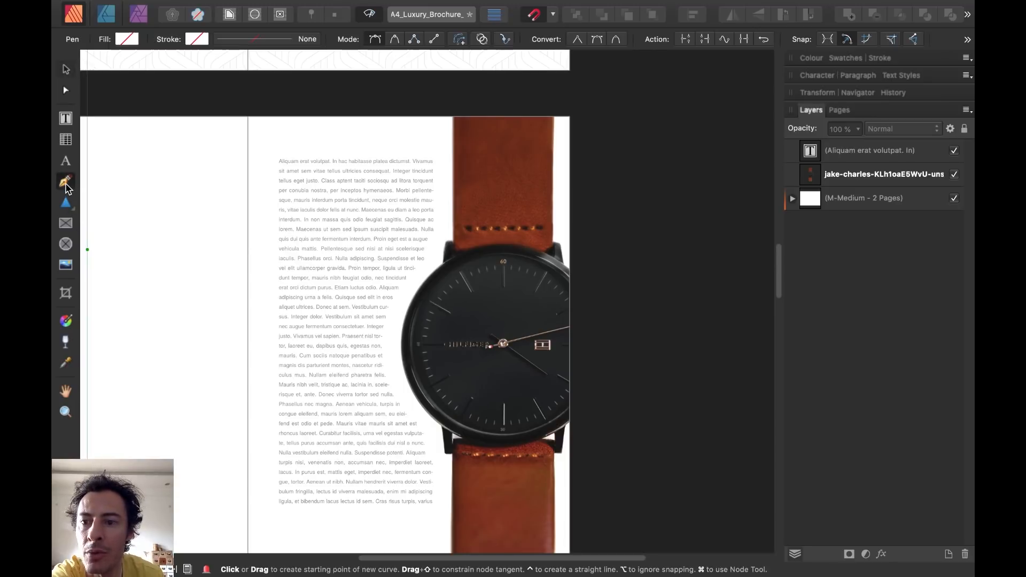
{"action": "left_click", "coordinate": [453, 112]}
{"action": "left_click", "coordinate": [452, 240]}
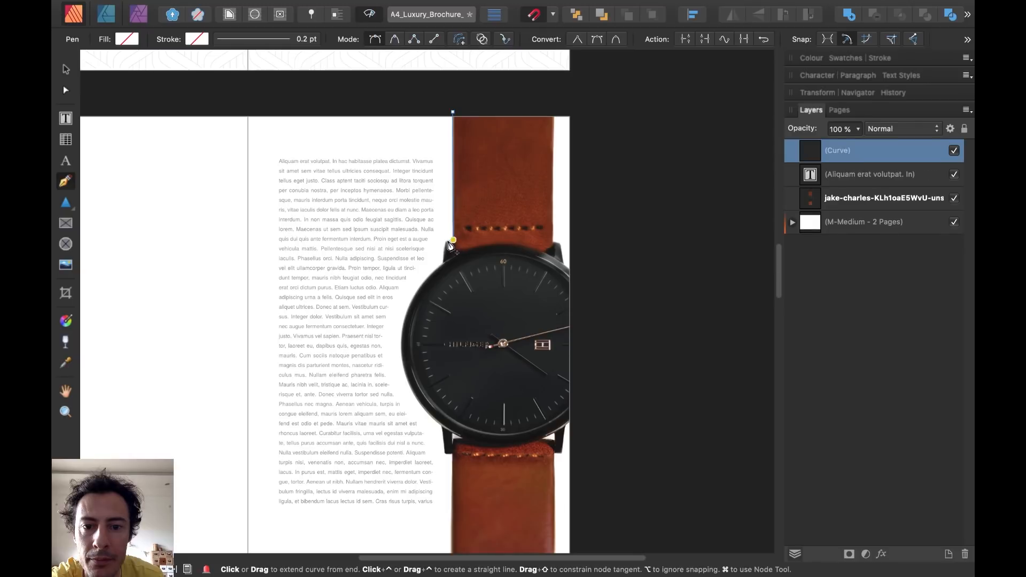
{"action": "left_click", "coordinate": [441, 240]}
{"action": "left_click", "coordinate": [440, 264]}
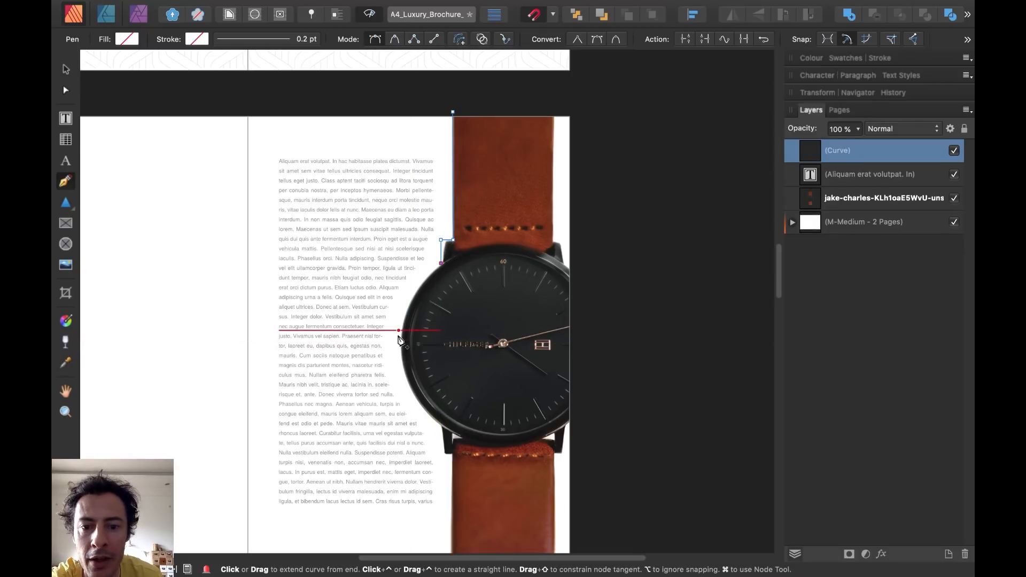
{"action": "left_click_drag", "start_coordinate": [398, 344], "coordinate": [400, 398]}
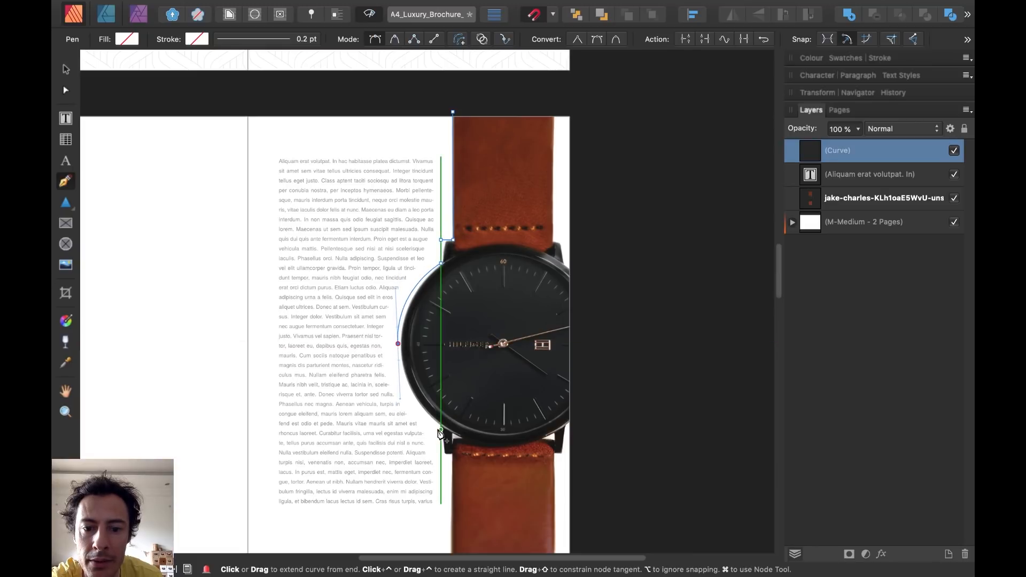
{"action": "left_click_drag", "start_coordinate": [440, 430], "coordinate": [469, 458]}
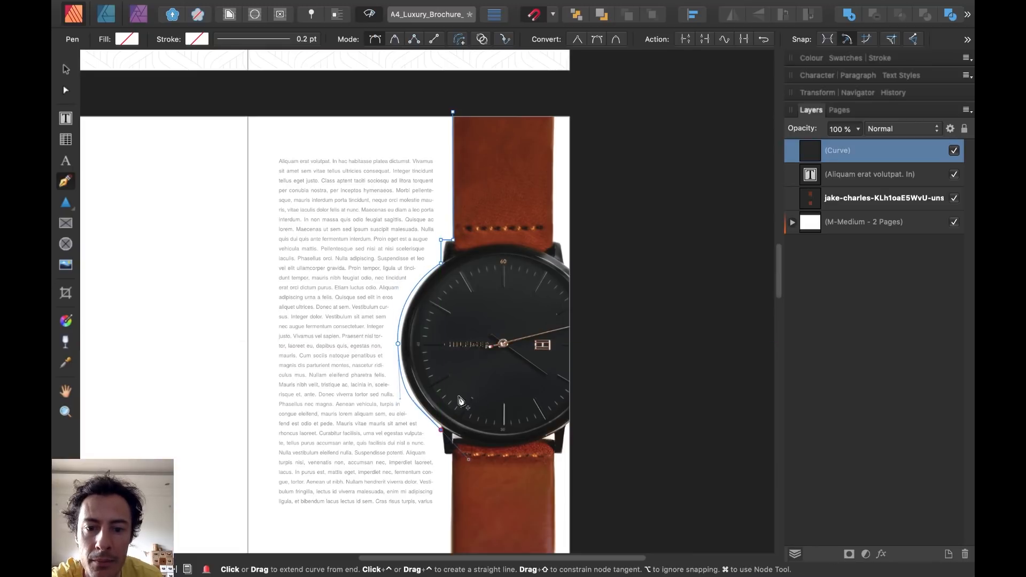
{"action": "left_click", "coordinate": [441, 456]}
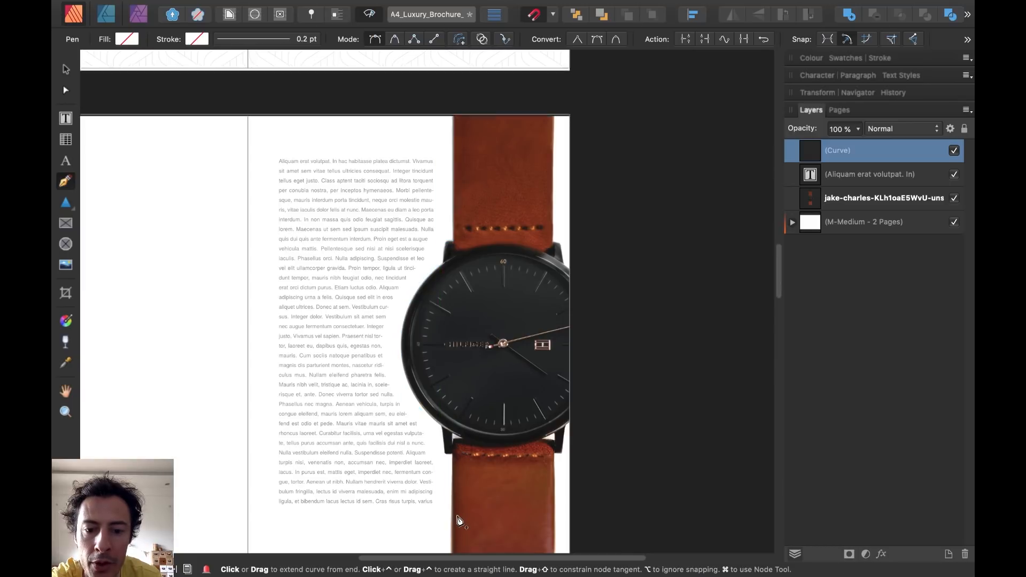
Step: Continue the curve down the lower strap and around beyond the page's outer edge, and close it at its starting point
{"action": "scroll", "coordinate": [453, 481], "scroll_direction": "down", "scroll_amount": 5}
{"action": "left_click", "coordinate": [450, 368]}
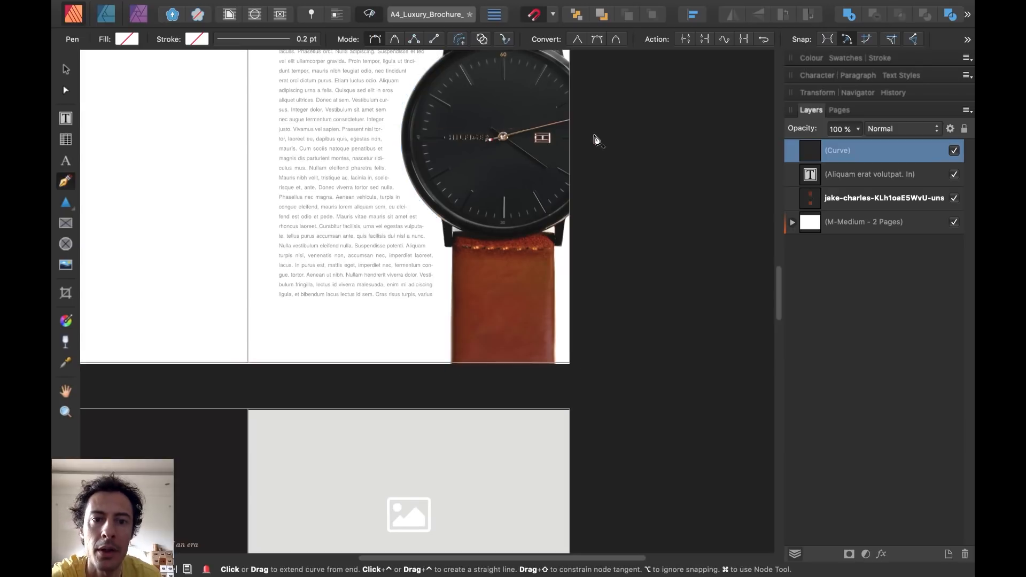
{"action": "scroll", "coordinate": [593, 128], "scroll_direction": "up", "scroll_amount": 5}
{"action": "left_click", "coordinate": [580, 103]}
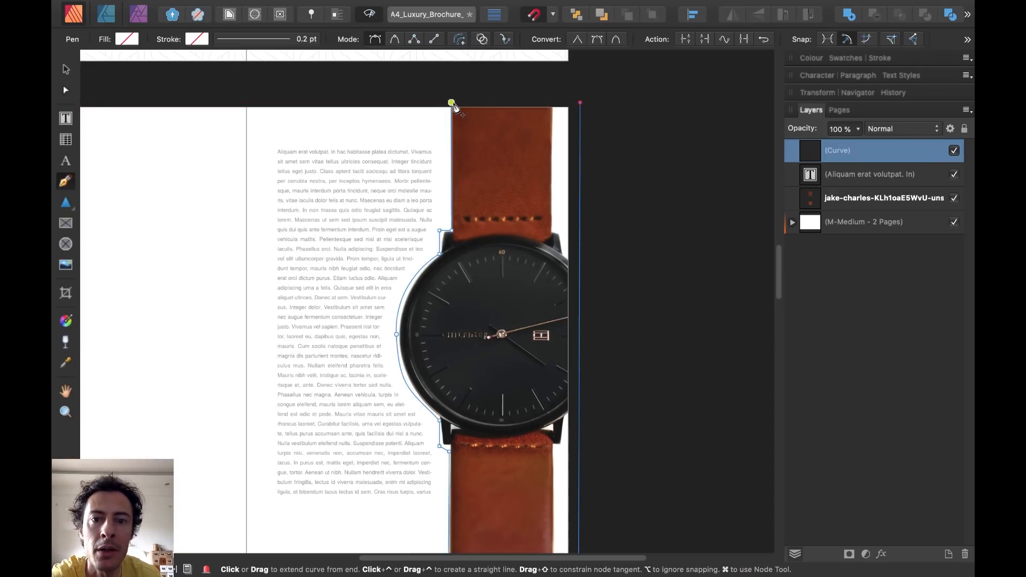
{"action": "left_click", "coordinate": [452, 103]}
{"action": "left_click", "coordinate": [65, 68]}
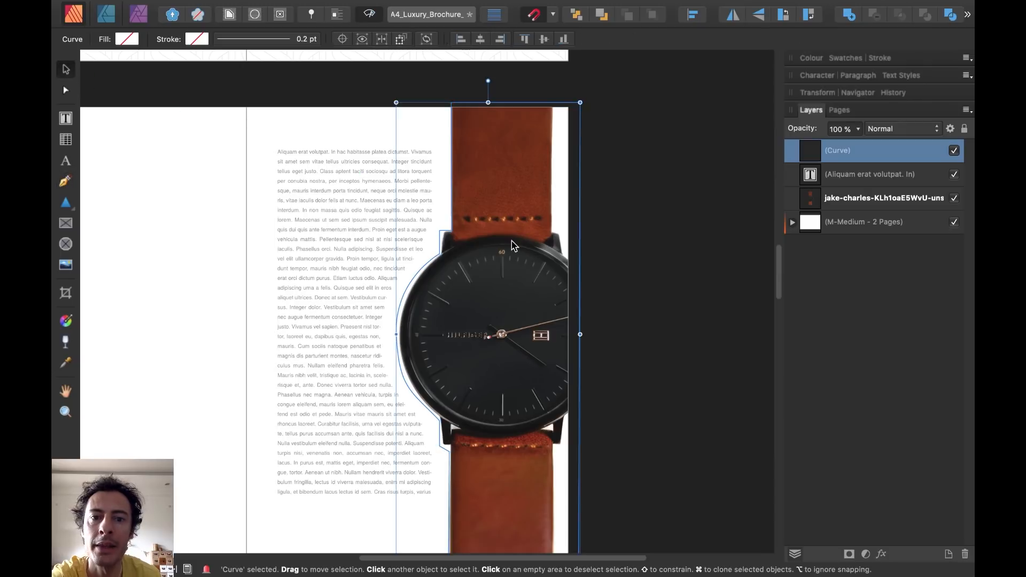
Step: Turn off preview mode and delete the original watch image from the spread
{"action": "scroll", "coordinate": [518, 251], "scroll_direction": "down", "scroll_amount": 2}
{"action": "scroll", "coordinate": [519, 251], "scroll_direction": "right", "scroll_amount": 2}
{"action": "scroll", "coordinate": [518, 246], "scroll_direction": "up", "scroll_amount": 1}
{"action": "scroll", "coordinate": [517, 246], "scroll_direction": "right", "scroll_amount": 1}
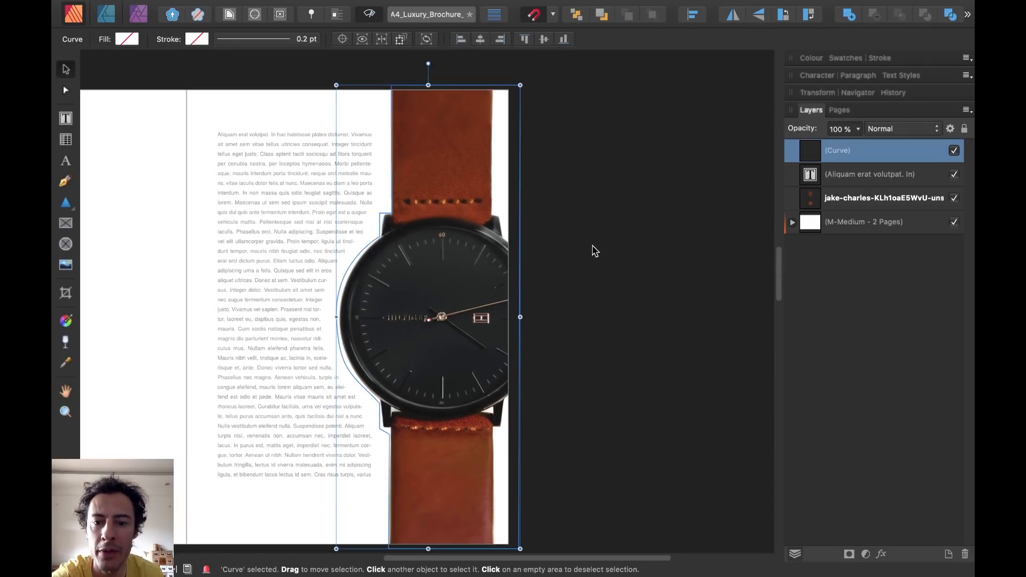
{"action": "key", "text": "ctrl+w"}
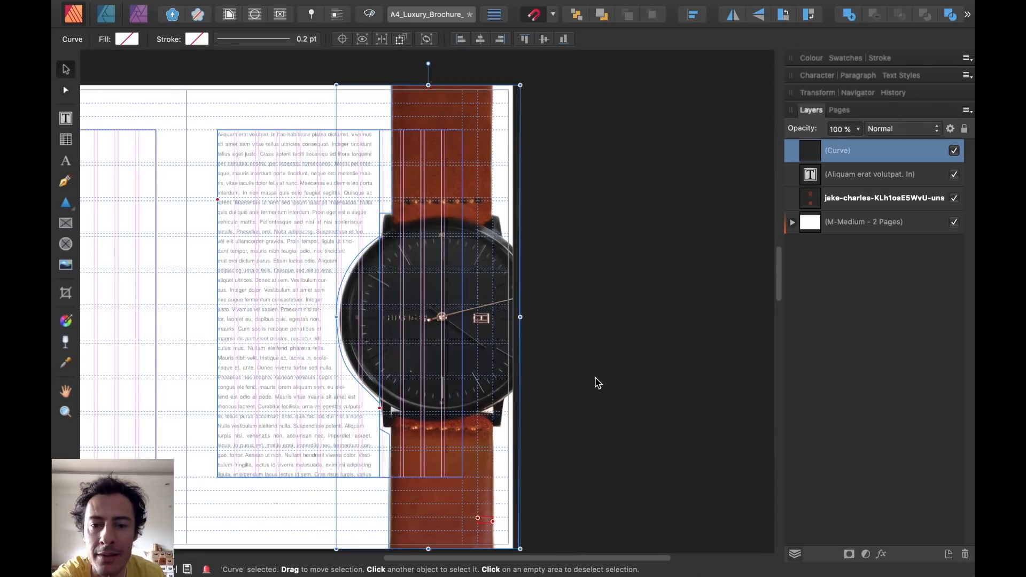
{"action": "left_click", "coordinate": [883, 200]}
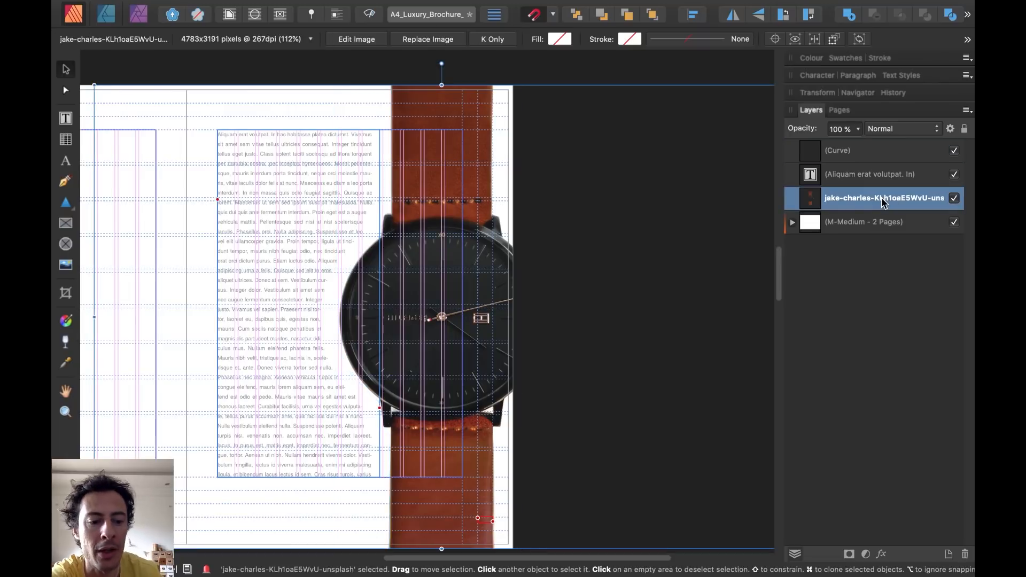
{"action": "key", "text": "Delete"}
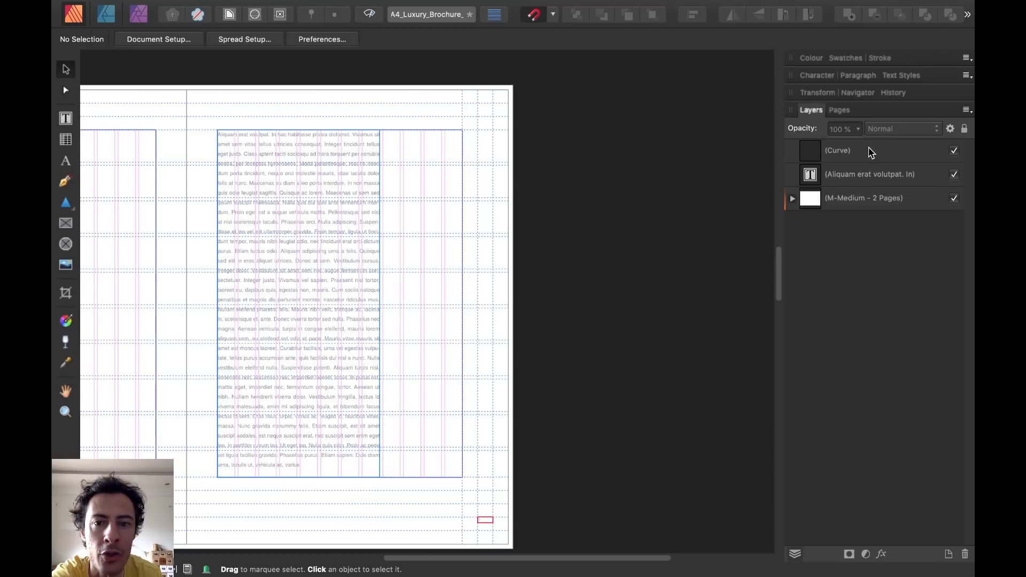
Step: Convert the traced watch outline curve to a picture frame
{"action": "left_click", "coordinate": [869, 148]}
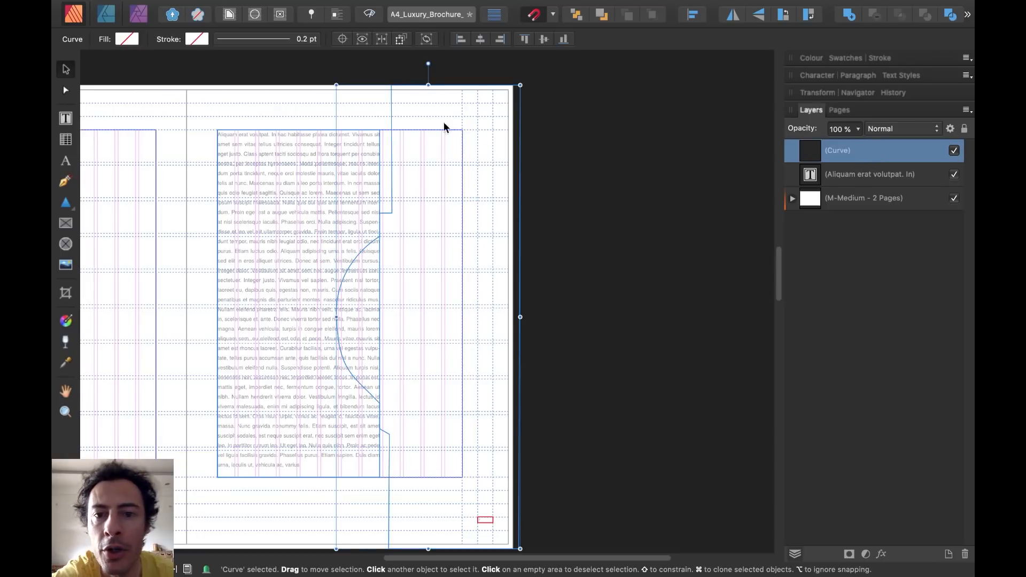
{"action": "right_click", "coordinate": [427, 317]}
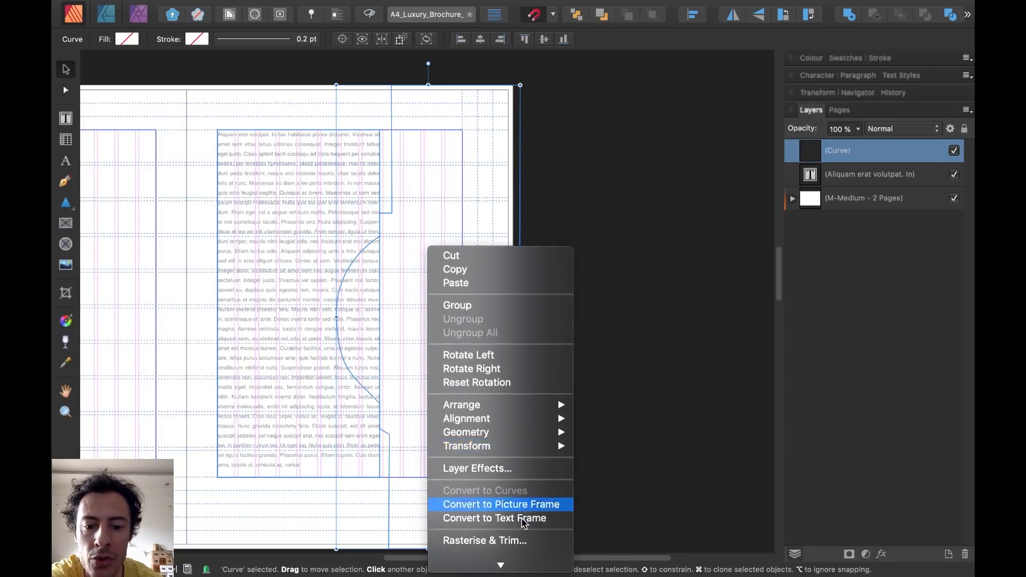
{"action": "scroll", "coordinate": [525, 523], "scroll_direction": "down", "scroll_amount": 3}
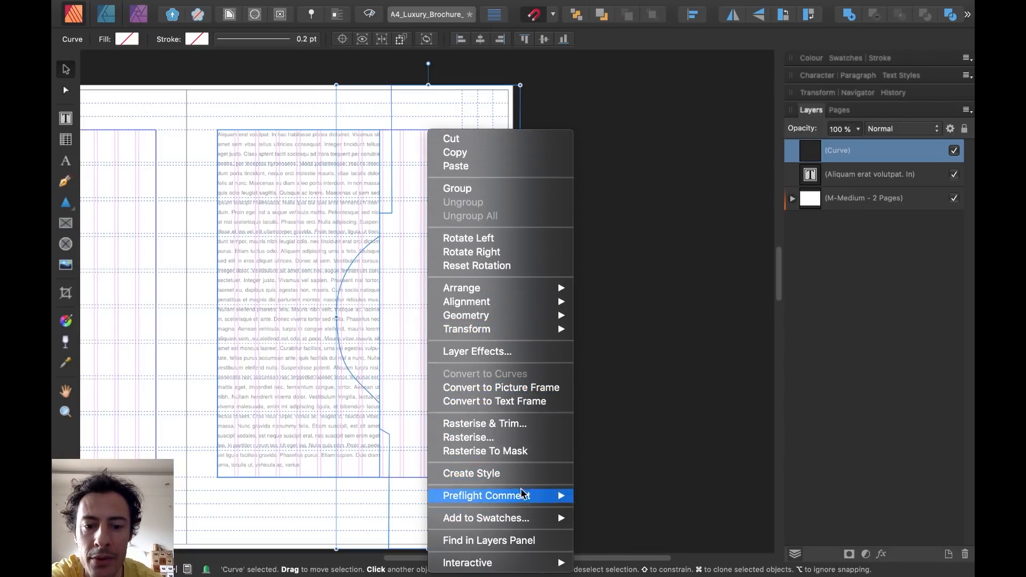
{"action": "left_click", "coordinate": [524, 393]}
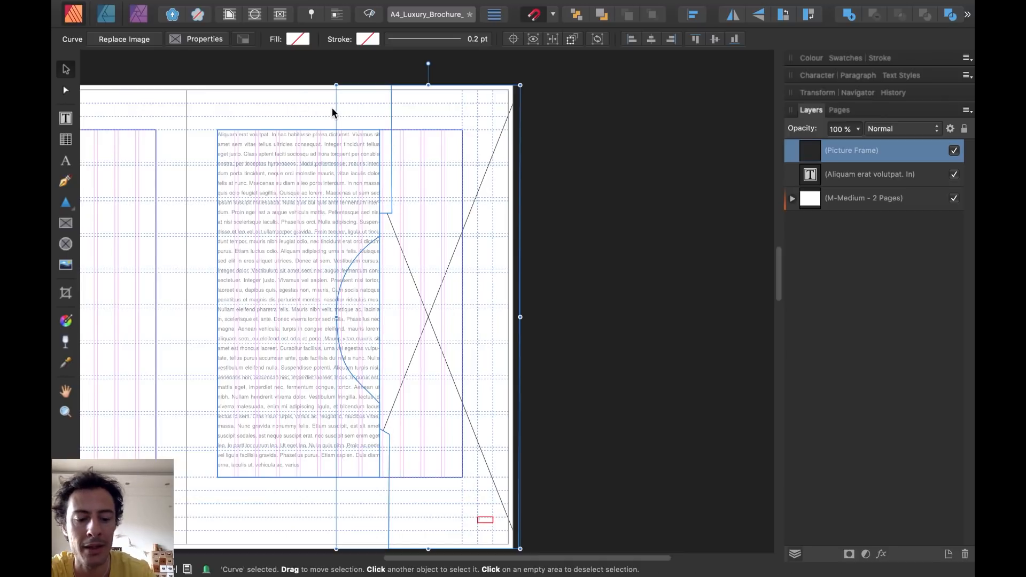
Step: Place the watch photo JPG from the 00-Assets folder into the new picture frame
{"action": "key", "text": "shift+super+m"}
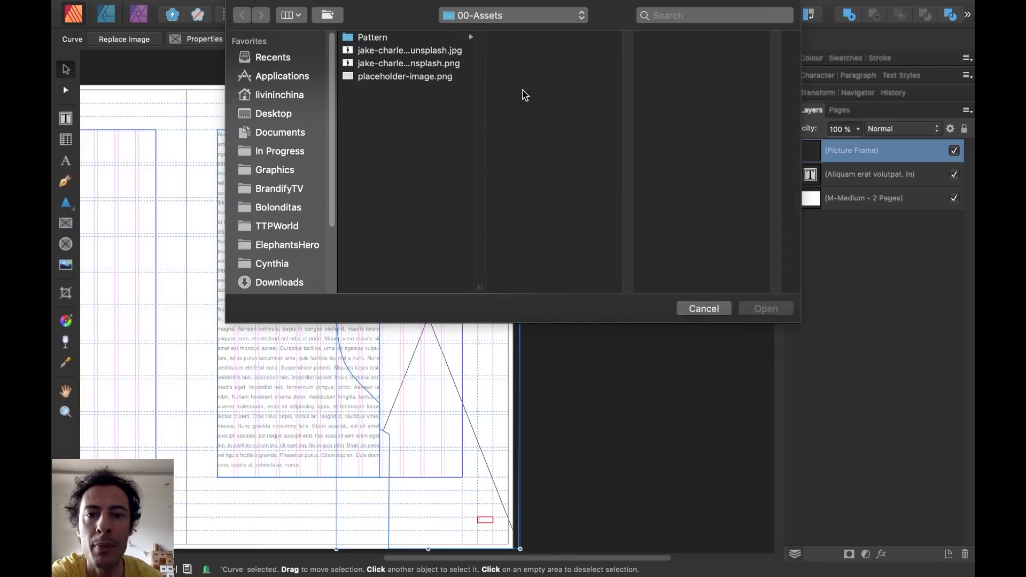
{"action": "left_click", "coordinate": [441, 50]}
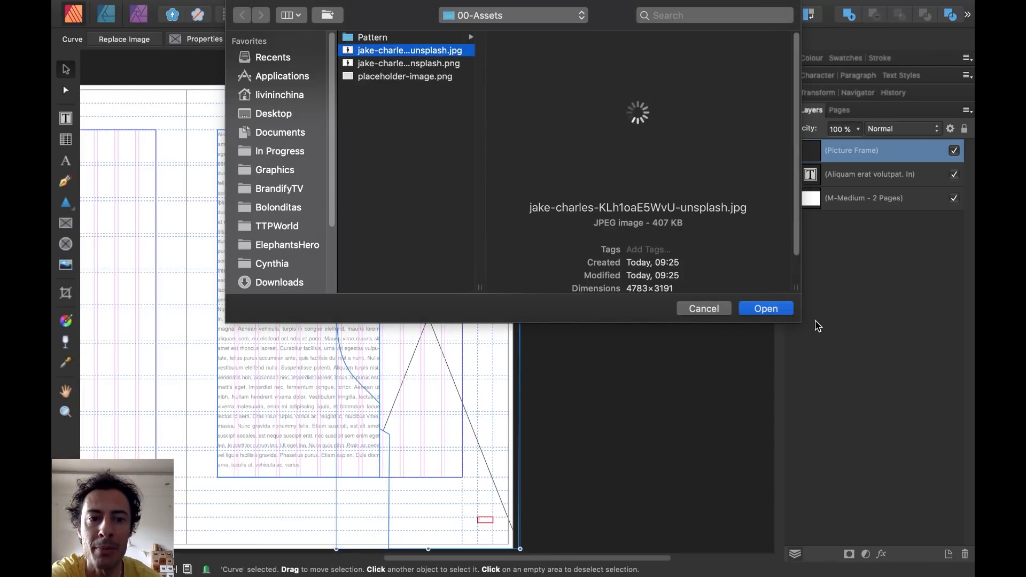
{"action": "left_click", "coordinate": [758, 313]}
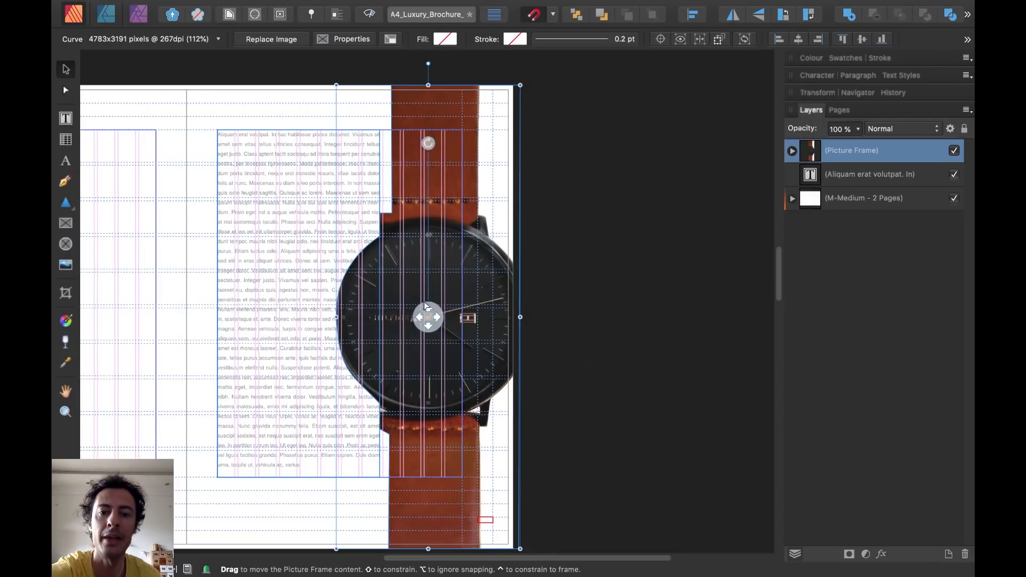
Step: Nudge the watch photo outwards inside its picture frame until the inner dial edge clears the frame outline, and deselect it
{"action": "double_click", "coordinate": [430, 275]}
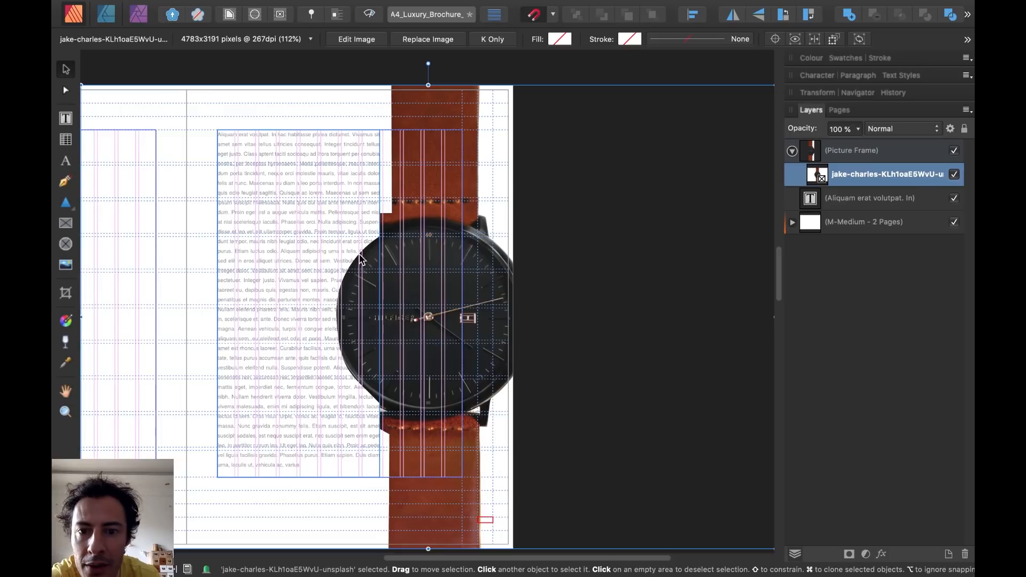
{"action": "key", "text": "Right"}
{"action": "key", "text": "Right"}
{"action": "key", "text": "Right"}
{"action": "key", "text": "Right"}
{"action": "key", "text": "Right"}
{"action": "key", "text": "Right"}
{"action": "key", "text": "Right"}
{"action": "key", "text": "Right"}
{"action": "key", "text": "Right"}
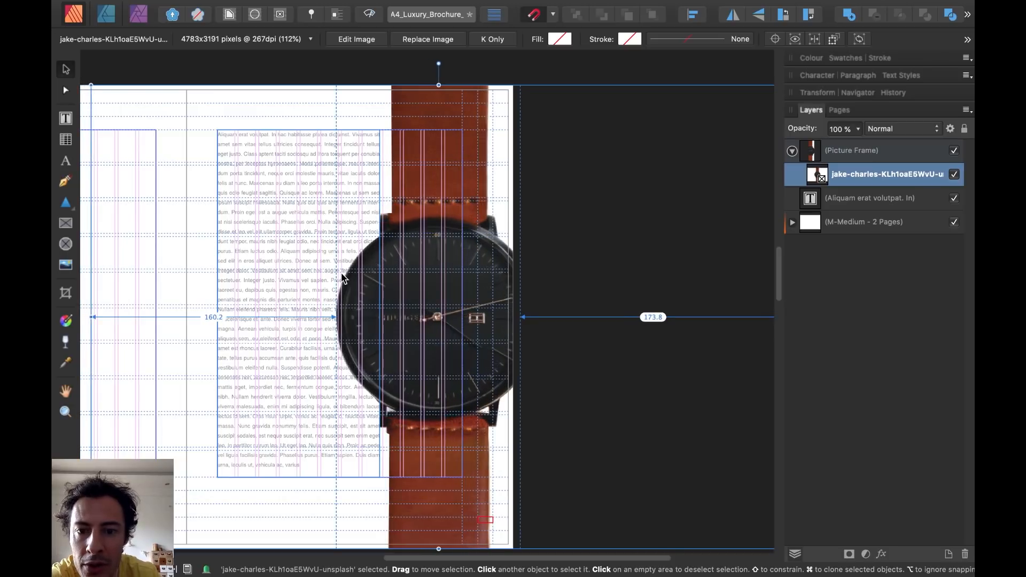
{"action": "key", "text": "Right"}
{"action": "key", "text": "Right"}
{"action": "key", "text": "Right"}
{"action": "key", "text": "Right"}
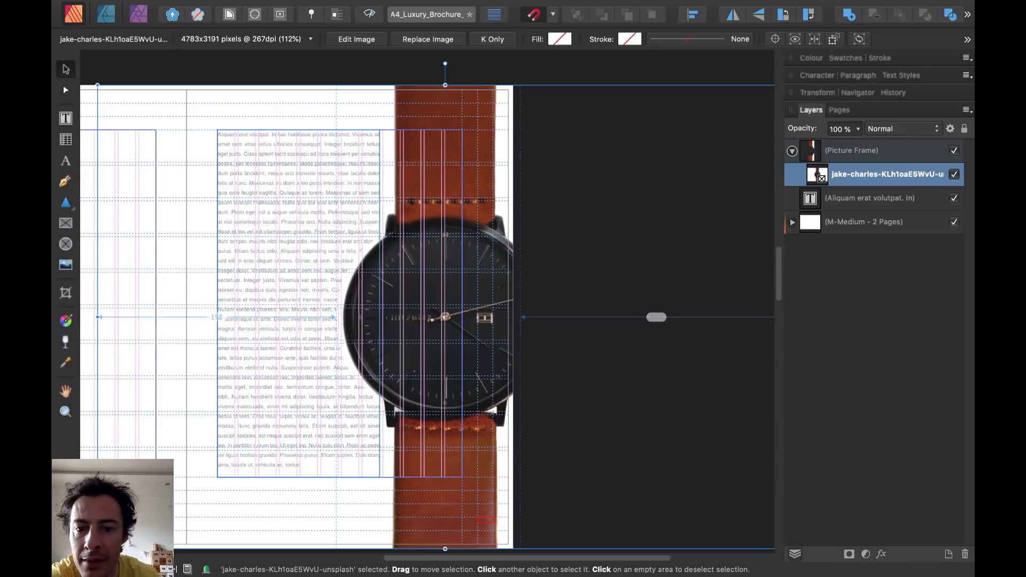
{"action": "key", "text": "Escape"}
{"action": "left_click", "coordinate": [344, 354]}
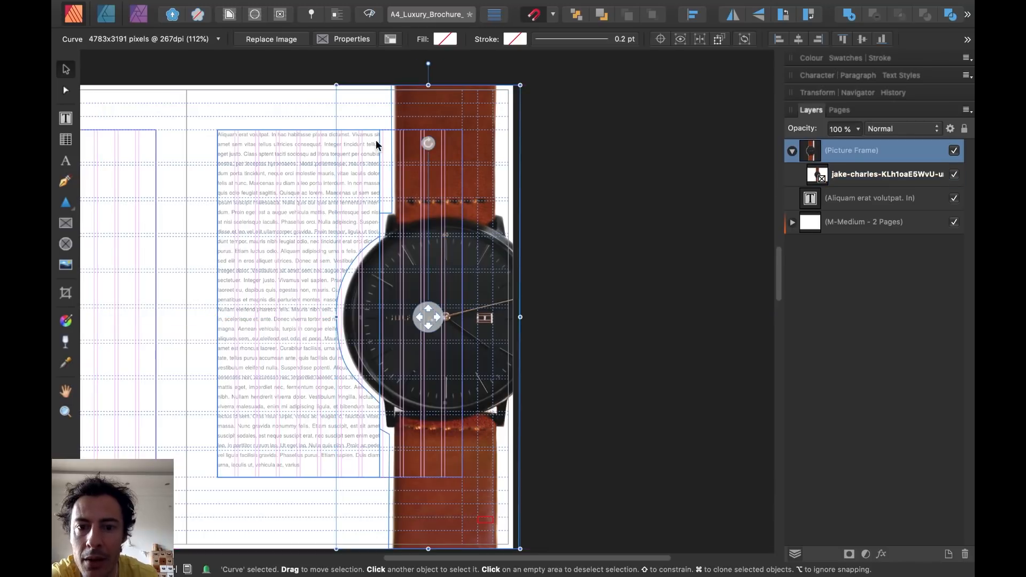
{"action": "key", "text": "Escape"}
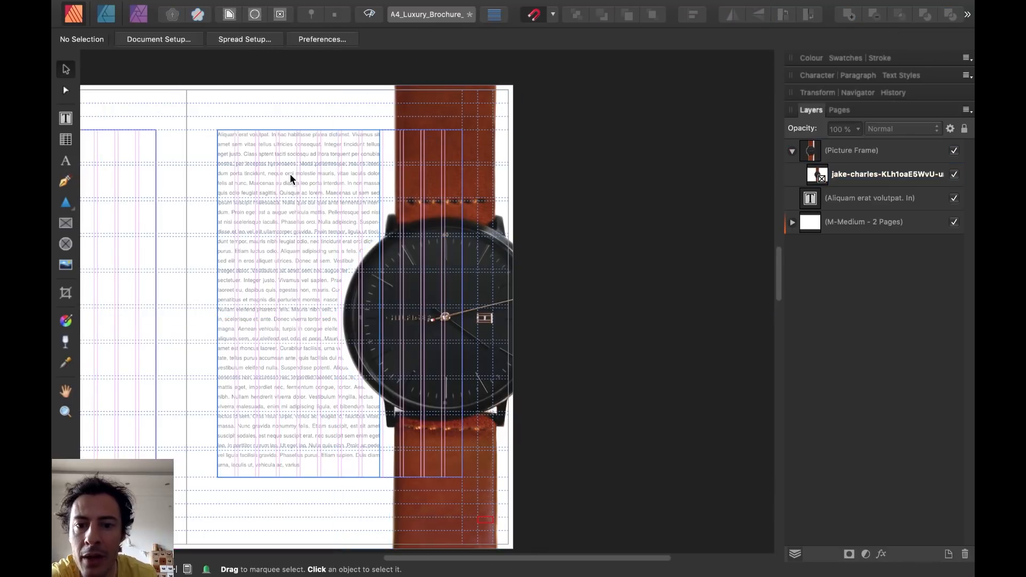
Step: Put the picture frame below the body text frame in the layer order and turn on preview mode
{"action": "left_click", "coordinate": [792, 151]}
{"action": "left_click_drag", "start_coordinate": [840, 151], "coordinate": [807, 178]}
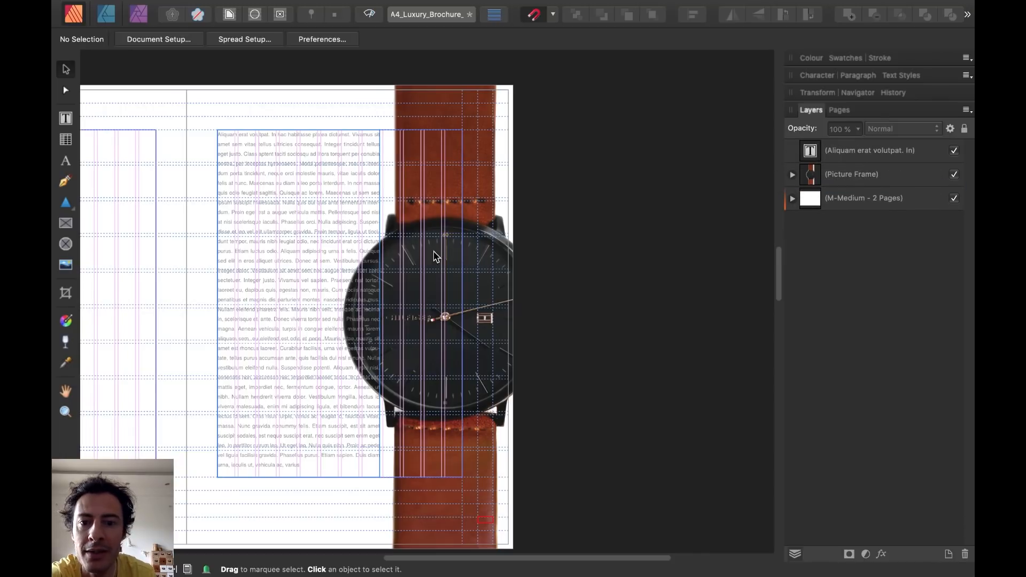
{"action": "key", "text": "w"}
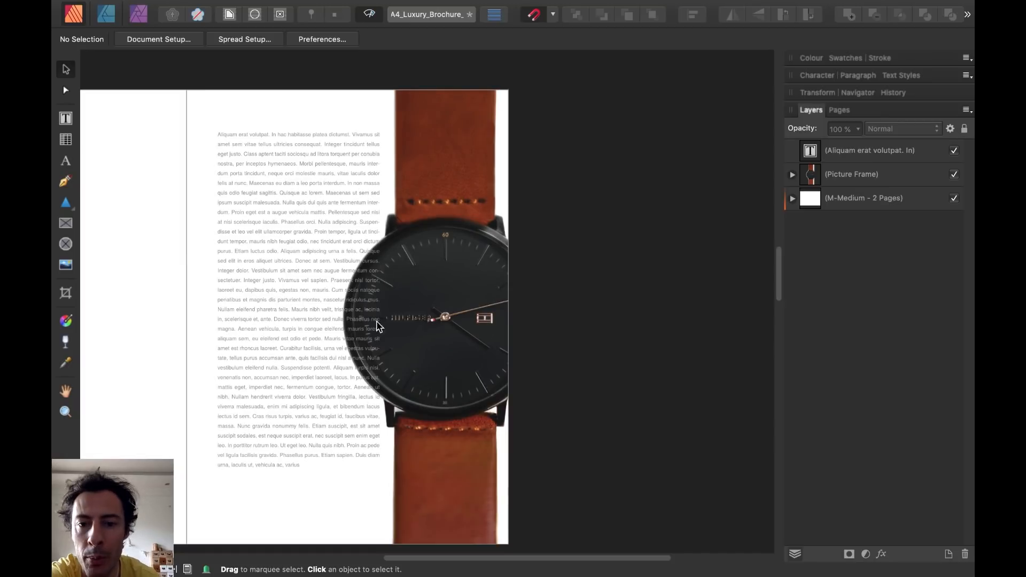
Step: Apply the Tight text wrap style to the watch picture frame
{"action": "left_click", "coordinate": [476, 222]}
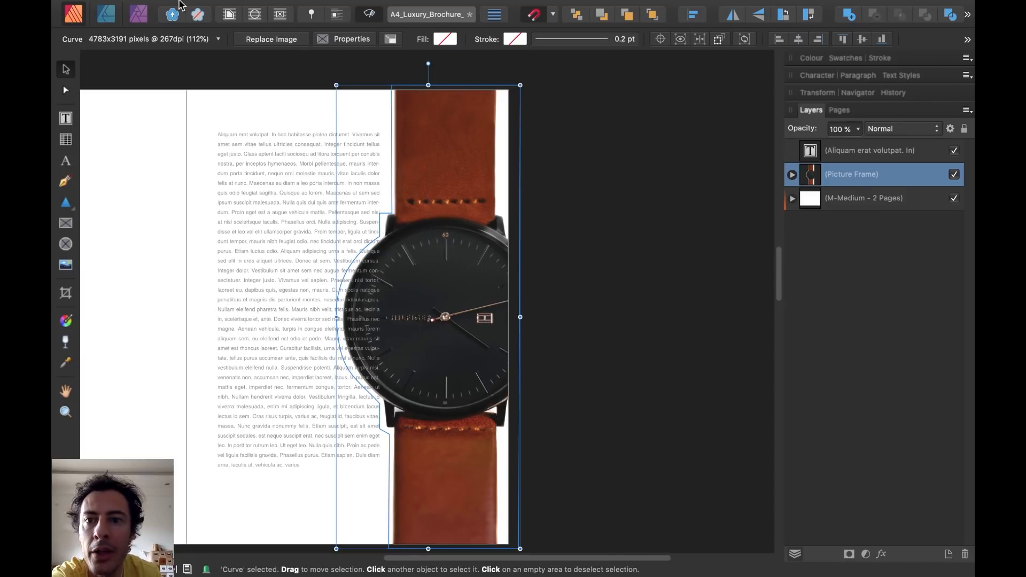
{"action": "left_click", "coordinate": [229, 16]}
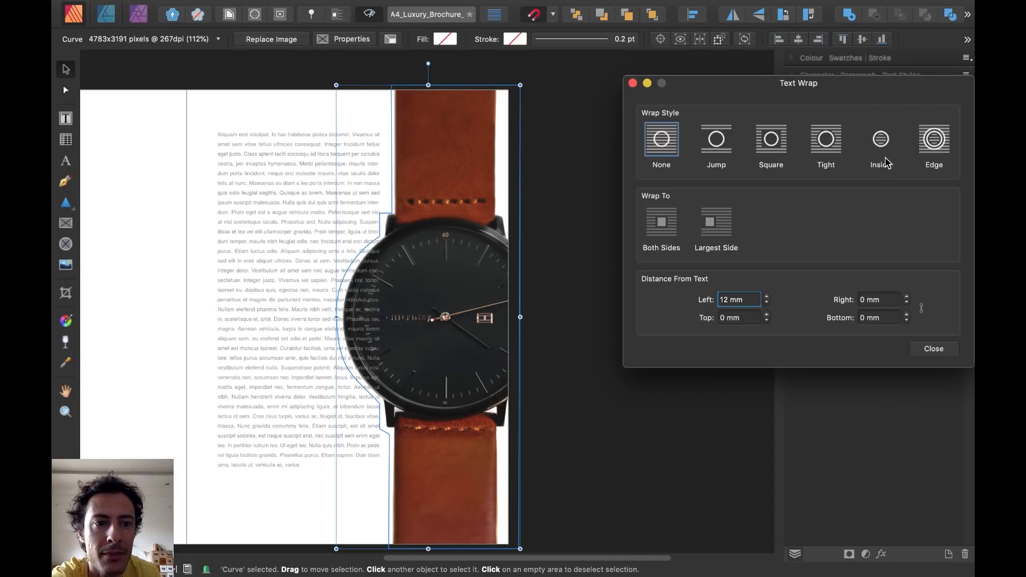
{"action": "left_click", "coordinate": [827, 139]}
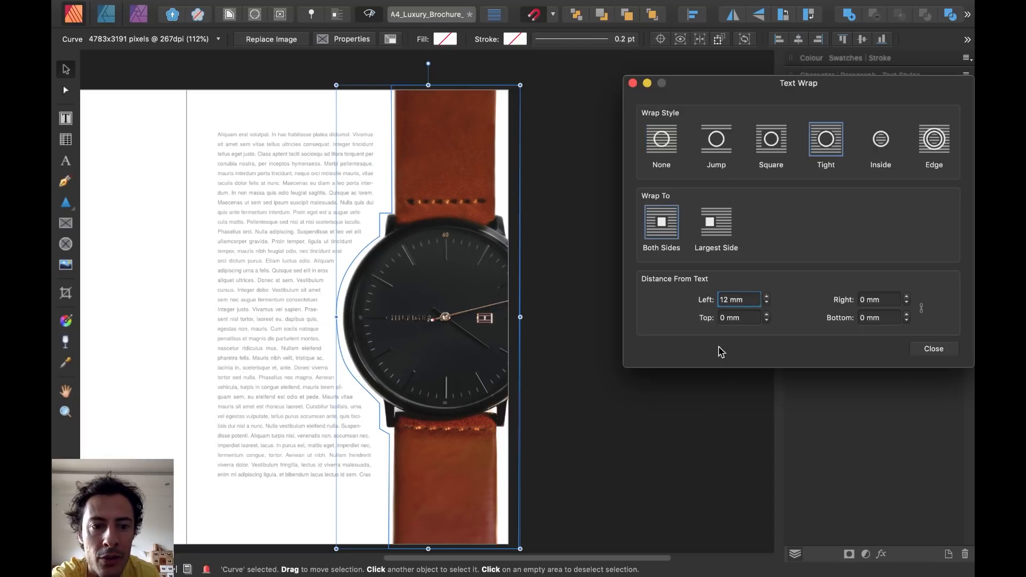
Step: Set the picture frame's left distance from text to 7 mm, close the text wrap settings and deselect the frame
{"action": "left_click_drag", "start_coordinate": [722, 300], "coordinate": [784, 298]}
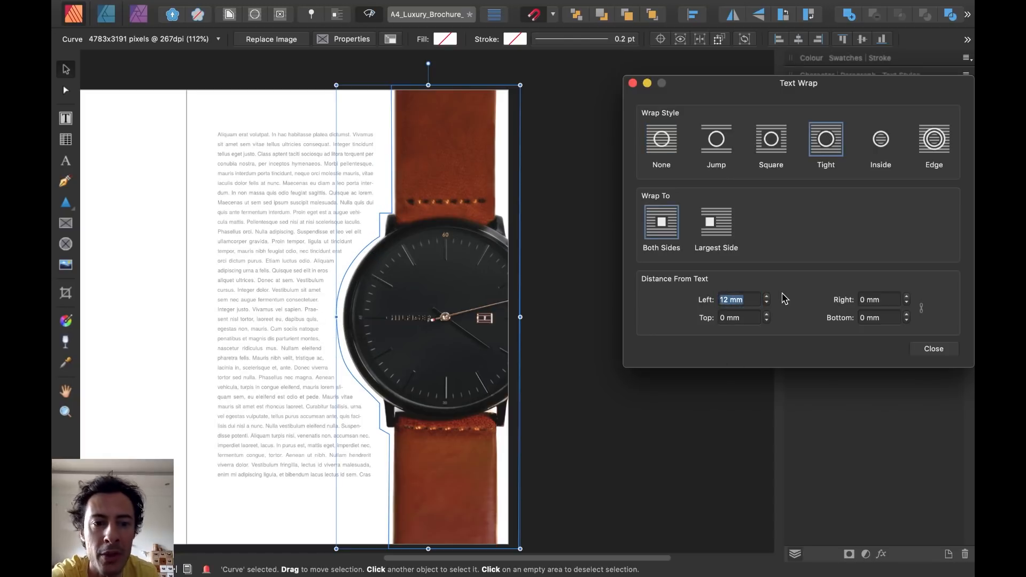
{"action": "type", "text": "10"}
{"action": "key", "text": "Return"}
{"action": "key", "text": "Down"}
{"action": "key", "text": "Down"}
{"action": "key", "text": "Down"}
{"action": "key", "text": "Down"}
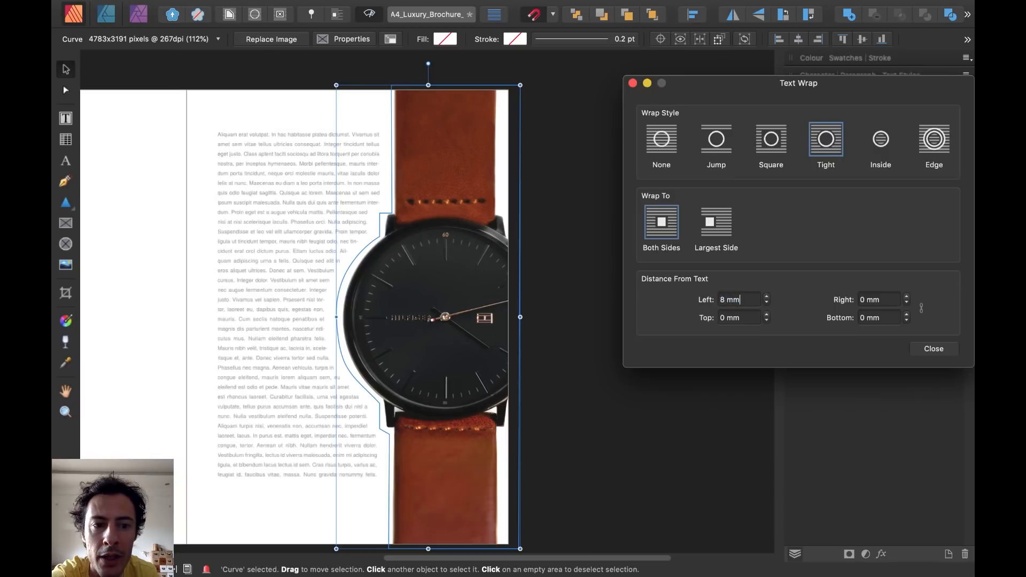
{"action": "key", "text": "Up"}
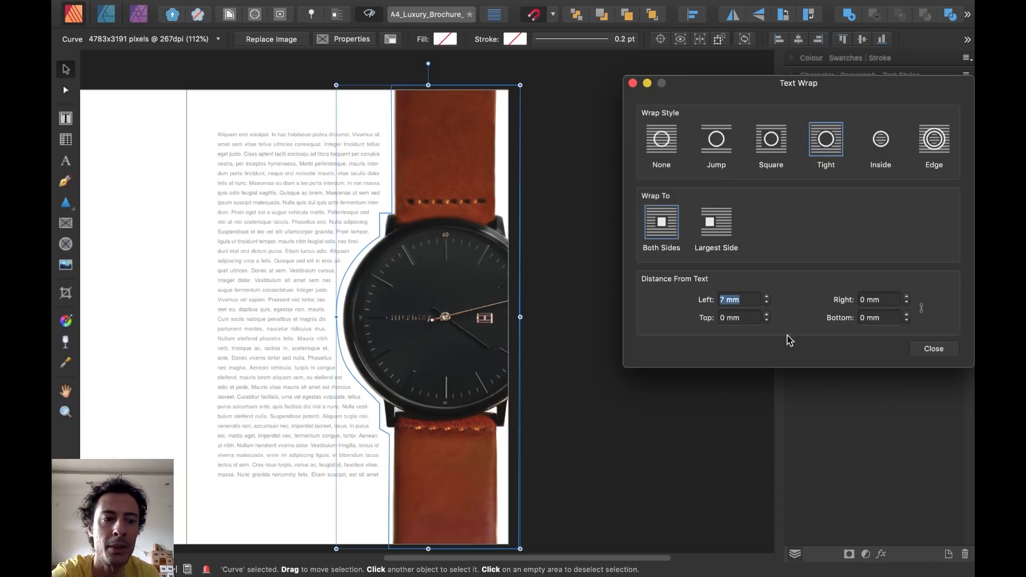
{"action": "left_click", "coordinate": [918, 348]}
{"action": "left_click", "coordinate": [608, 340]}
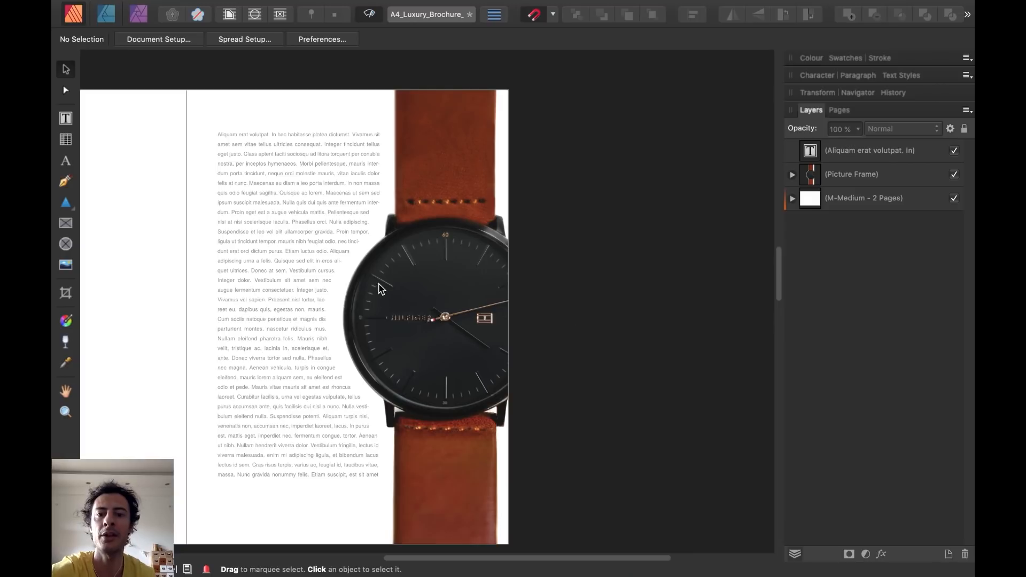
Step: Check the watch picture frame's outline and the body text wrapping around it across the spread, leaving the frame deselected
{"action": "scroll", "coordinate": [379, 289], "scroll_direction": "left", "scroll_amount": 2}
{"action": "scroll", "coordinate": [378, 289], "scroll_direction": "down", "scroll_amount": 1}
{"action": "left_click", "coordinate": [540, 310]}
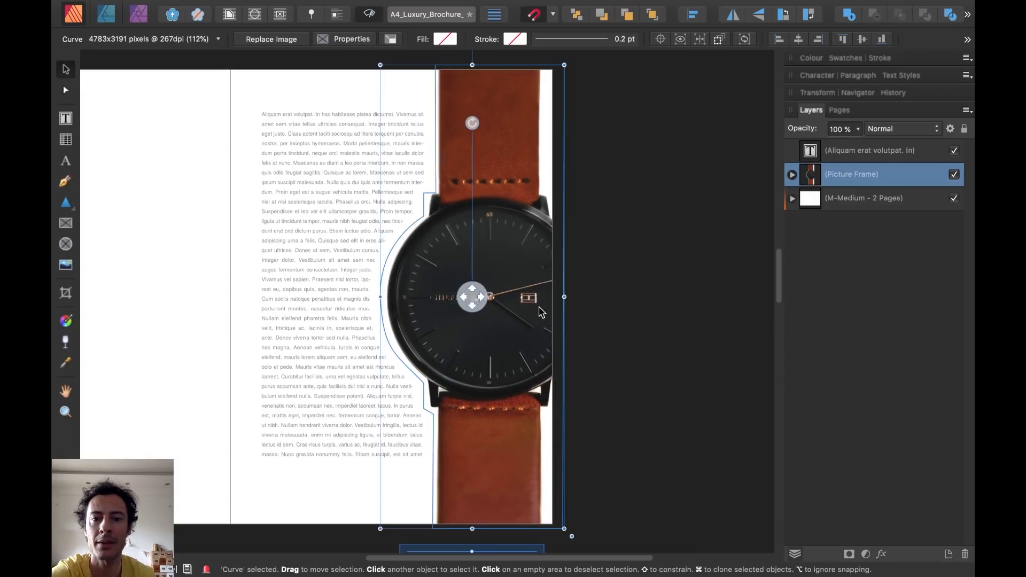
{"action": "left_click", "coordinate": [705, 276]}
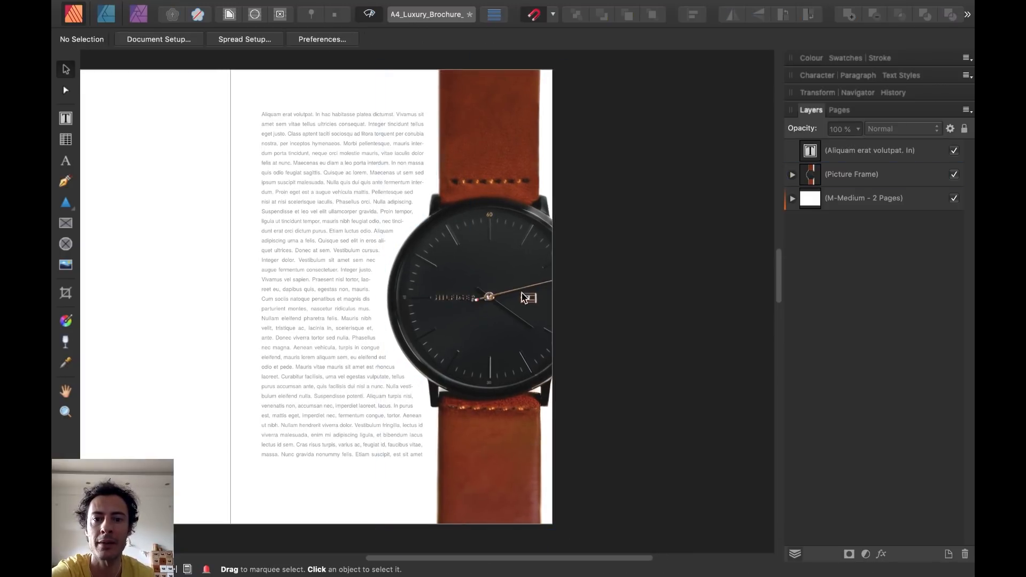
{"action": "scroll", "coordinate": [472, 294], "scroll_direction": "left", "scroll_amount": 5}
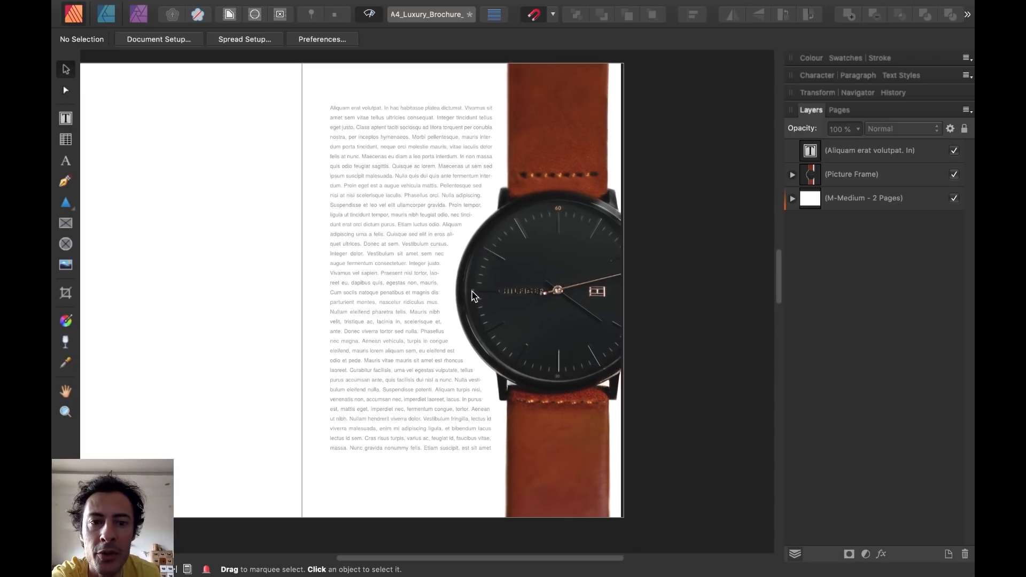
{"action": "scroll", "coordinate": [471, 293], "scroll_direction": "right", "scroll_amount": 3}
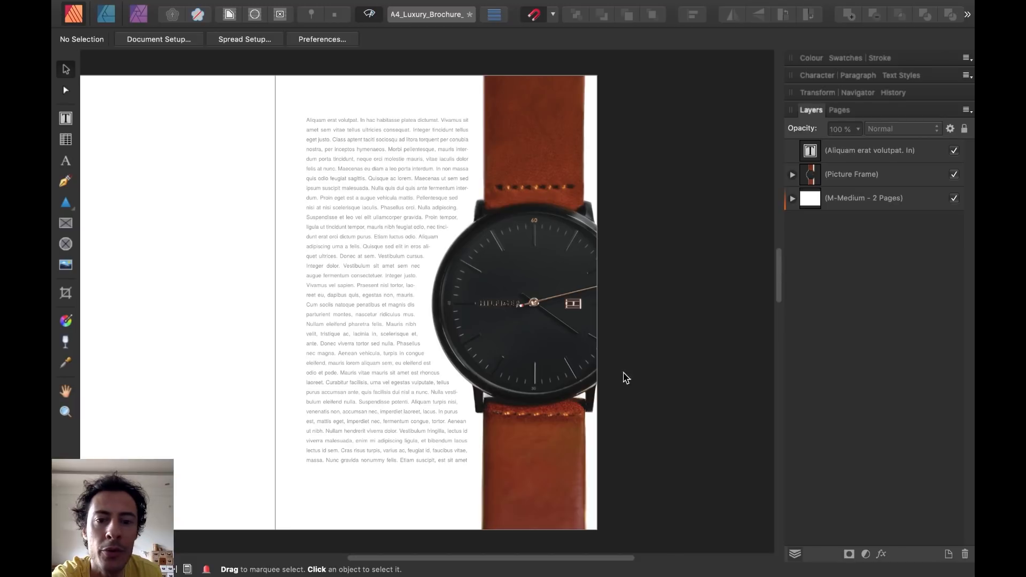
Step: Review the S-Small and S-Small-2 master layouts with preview mode off, and show the document's text styles
{"action": "left_click", "coordinate": [842, 109]}
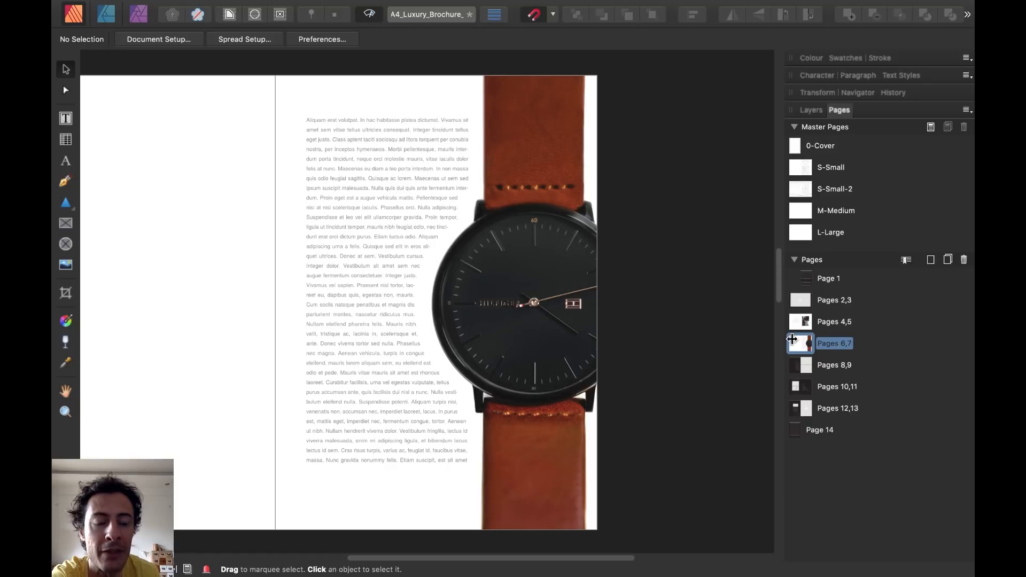
{"action": "double_click", "coordinate": [831, 168]}
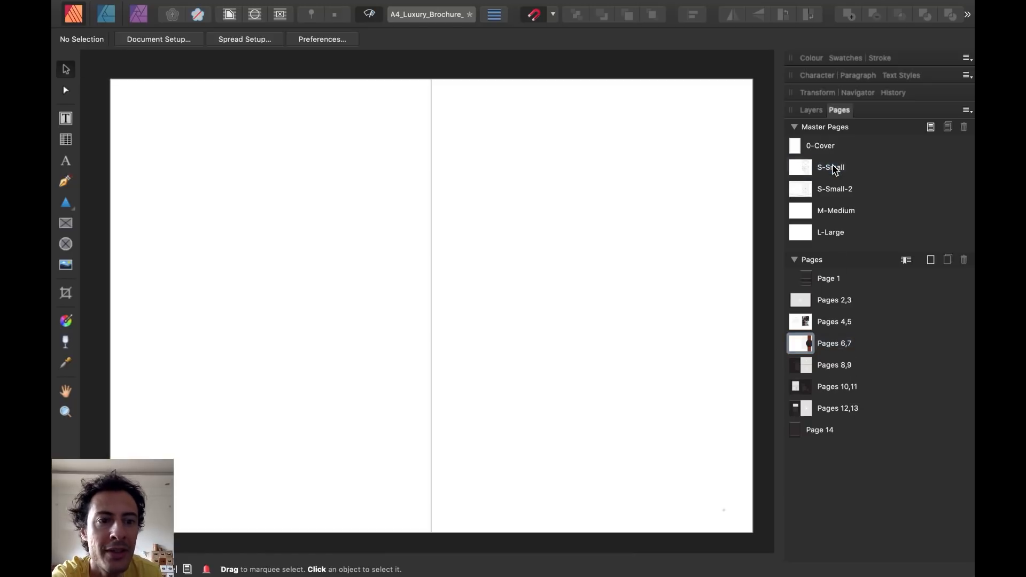
{"action": "double_click", "coordinate": [830, 189]}
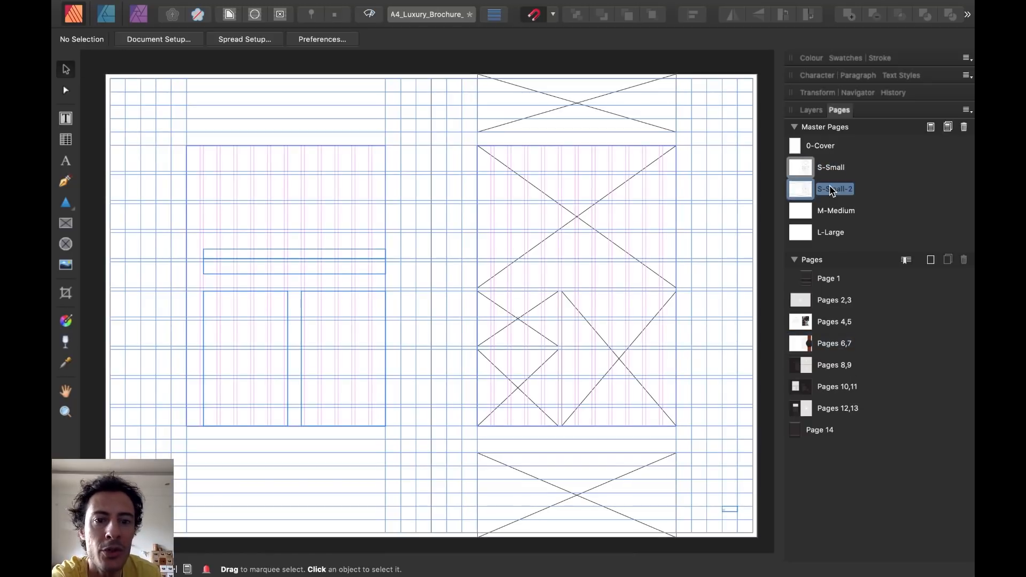
{"action": "left_click", "coordinate": [858, 165]}
{"action": "double_click", "coordinate": [843, 185]}
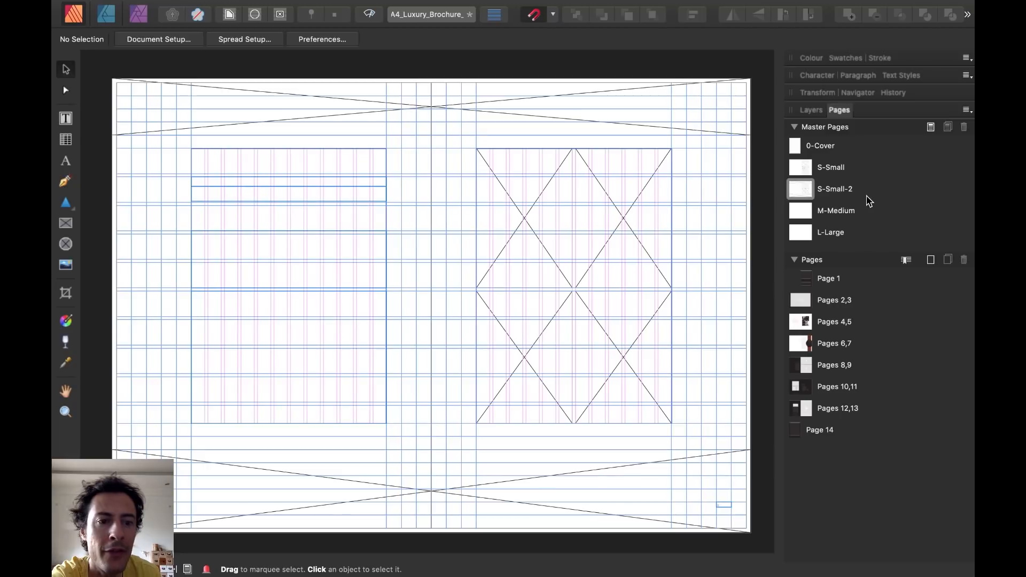
{"action": "left_click", "coordinate": [904, 75]}
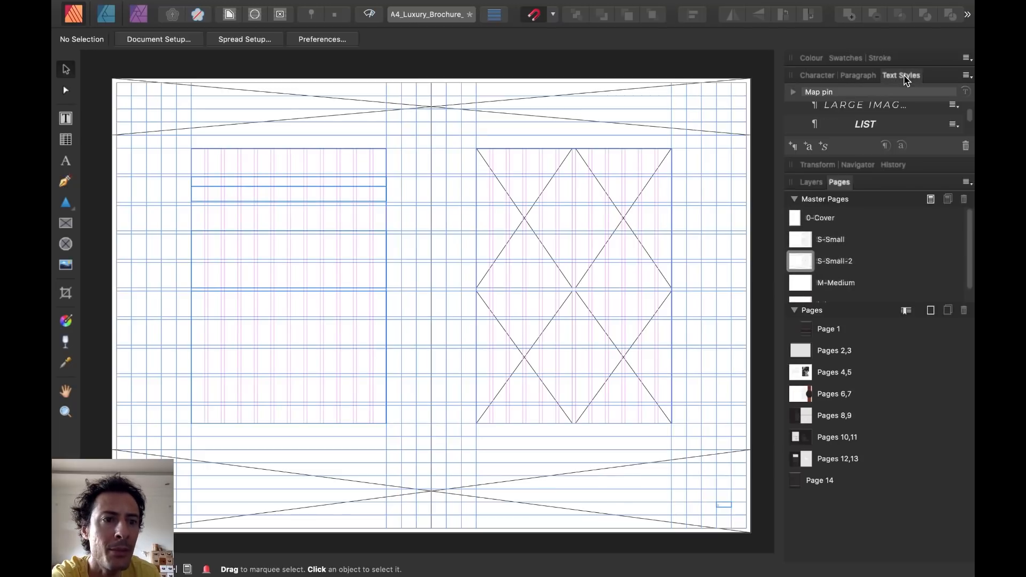